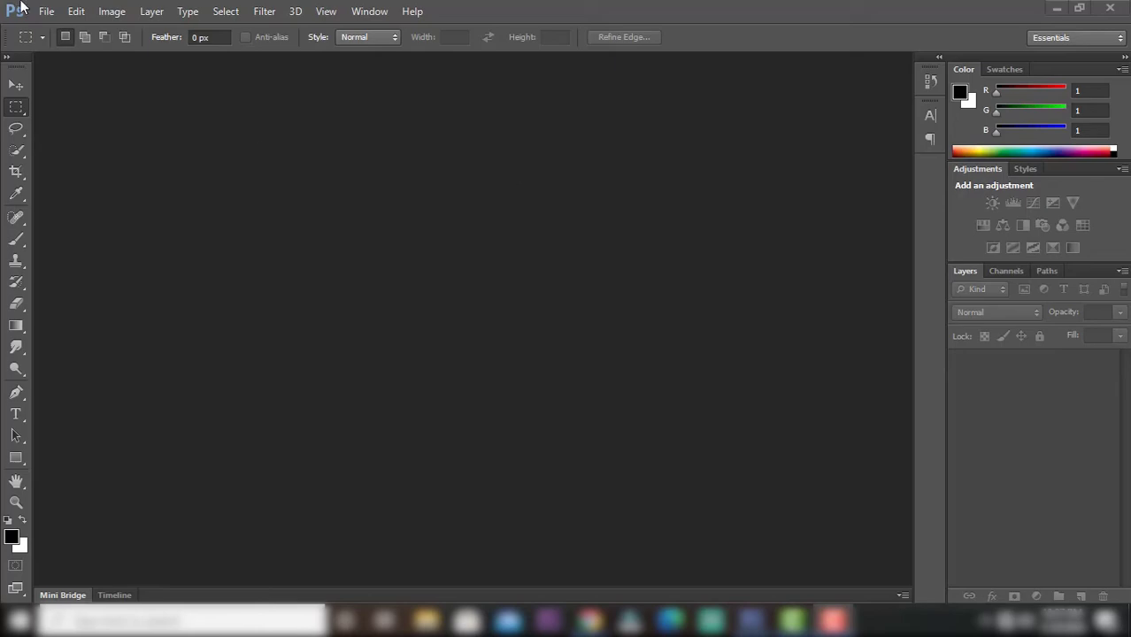
- Open bacc1d965d637781fcb88cd4ccb1b052.jpg from the Desktop as a new document
left_click(46, 11)
left_click(55, 43)
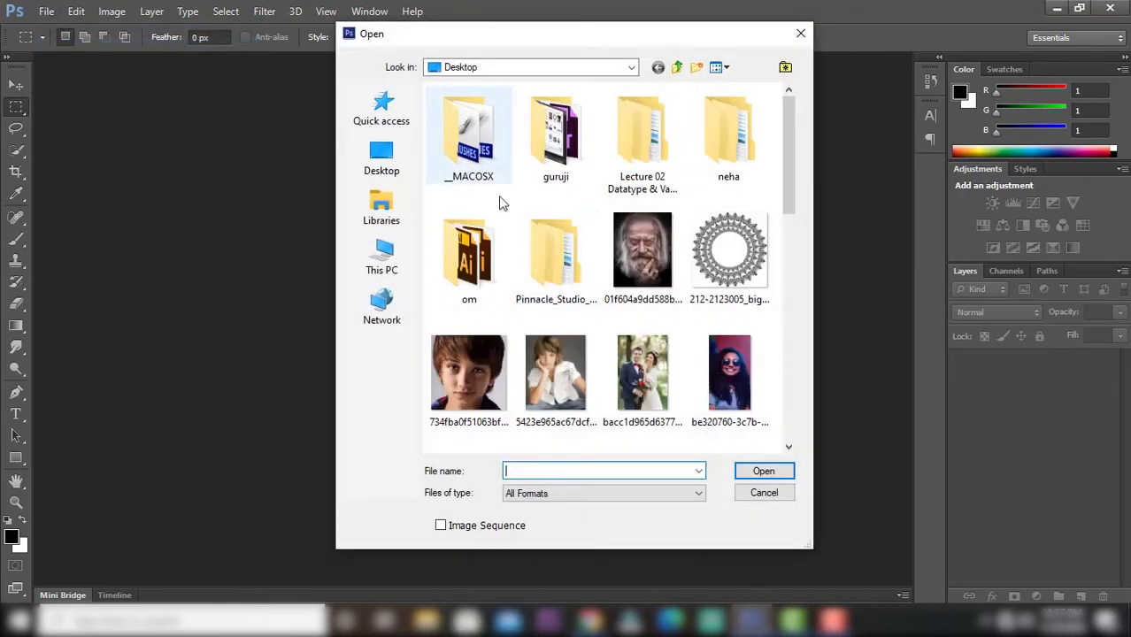
left_click(389, 164)
left_click_drag(792, 159, 791, 294)
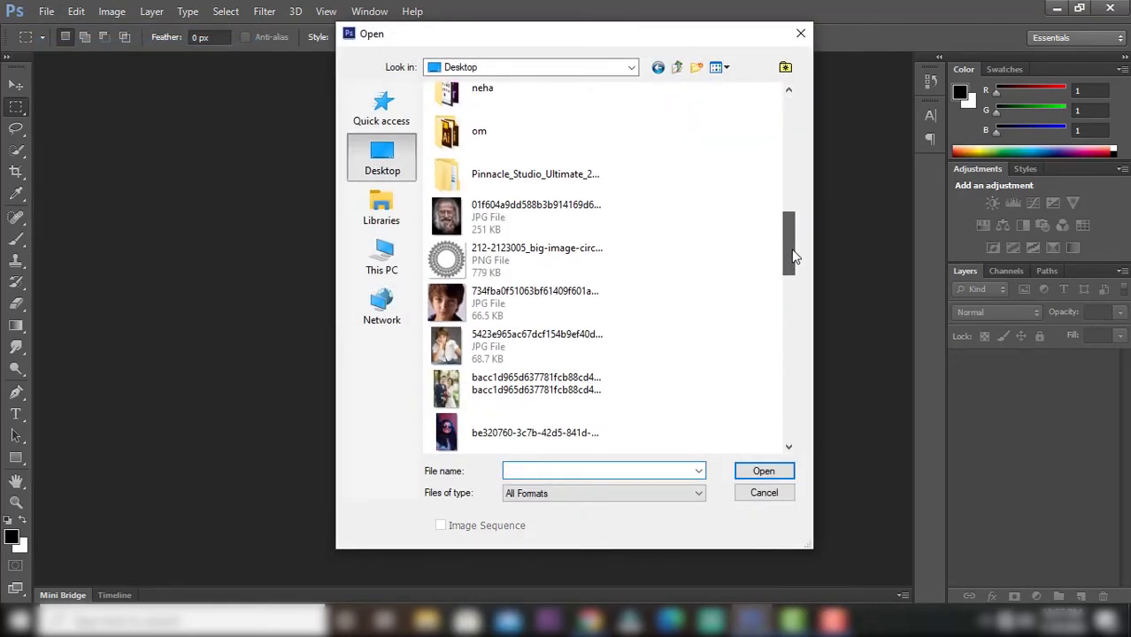
left_click(536, 255)
left_click(758, 471)
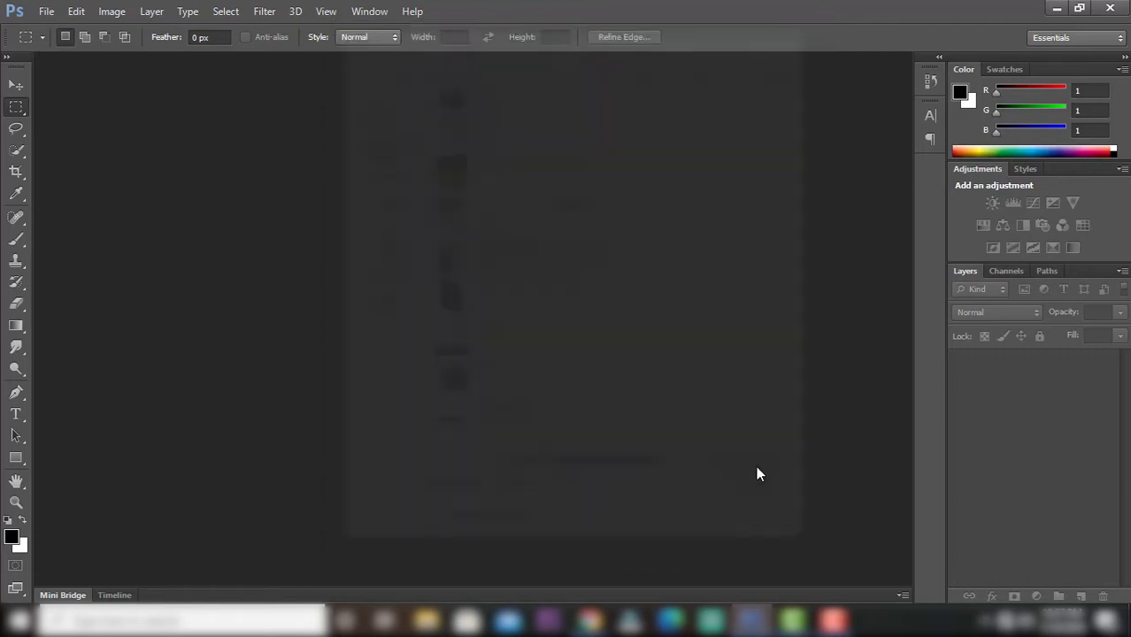
- Convert the Background into Layer 0 and duplicate it as Layer 0 copy
left_click(16, 87)
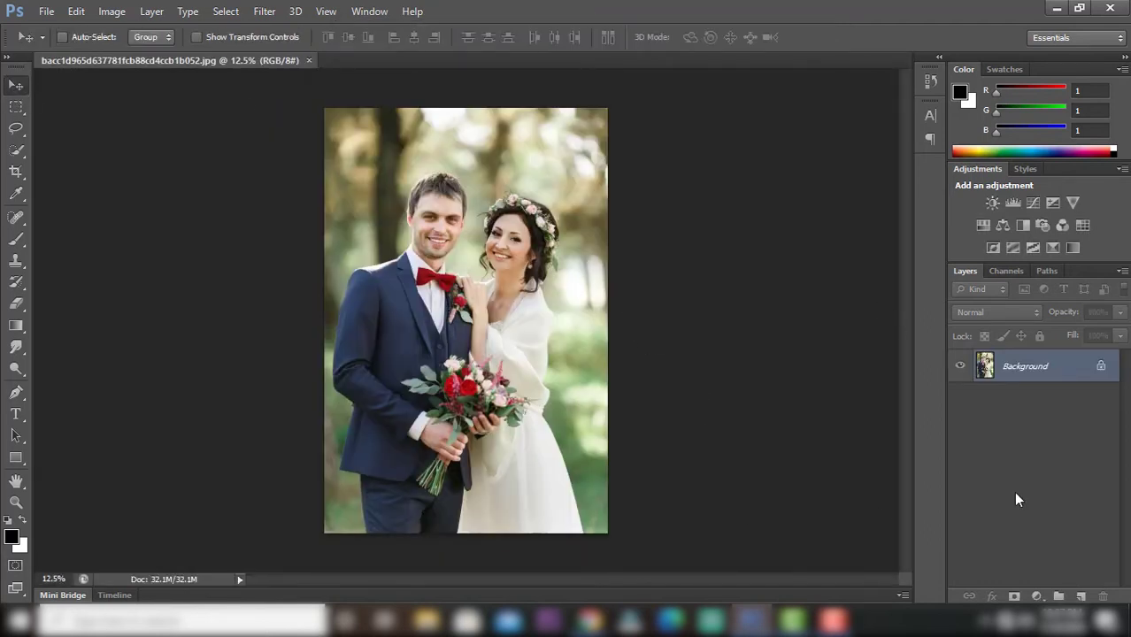
double_click(1102, 371)
left_click(713, 200)
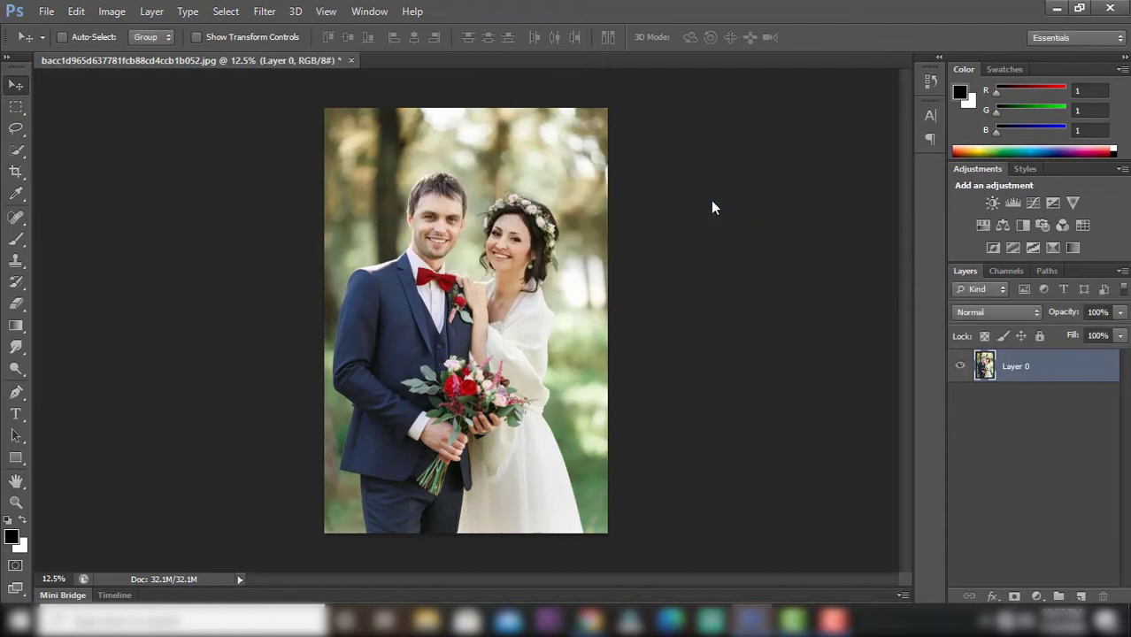
key("ctrl+j")
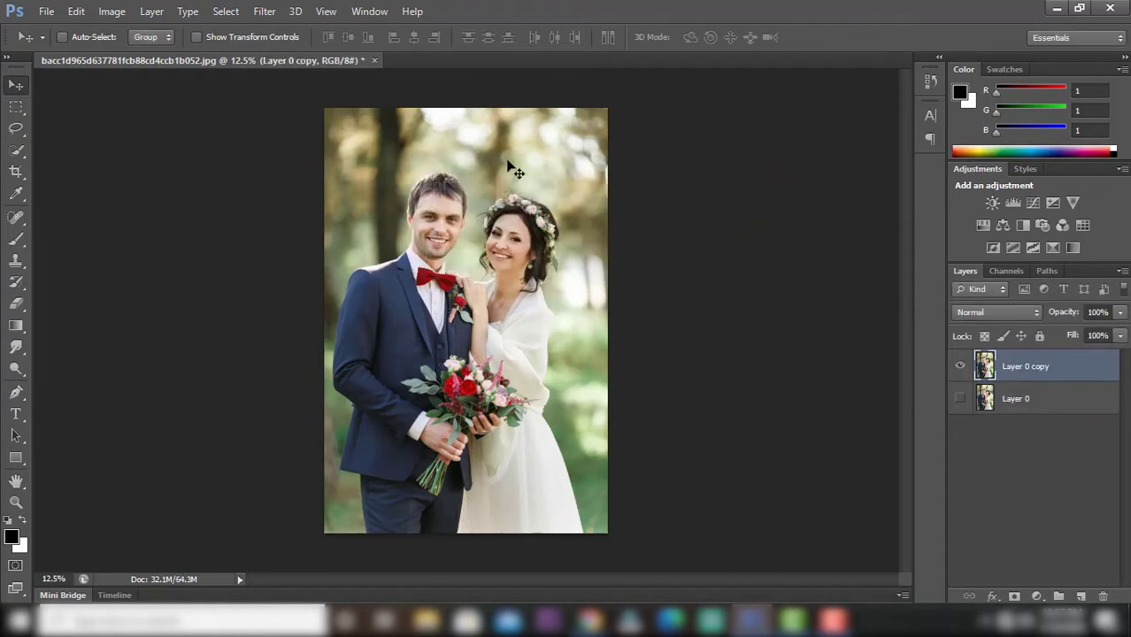
- Zoom in and start a pen path along the groom's chin and jawline
left_click(16, 392)
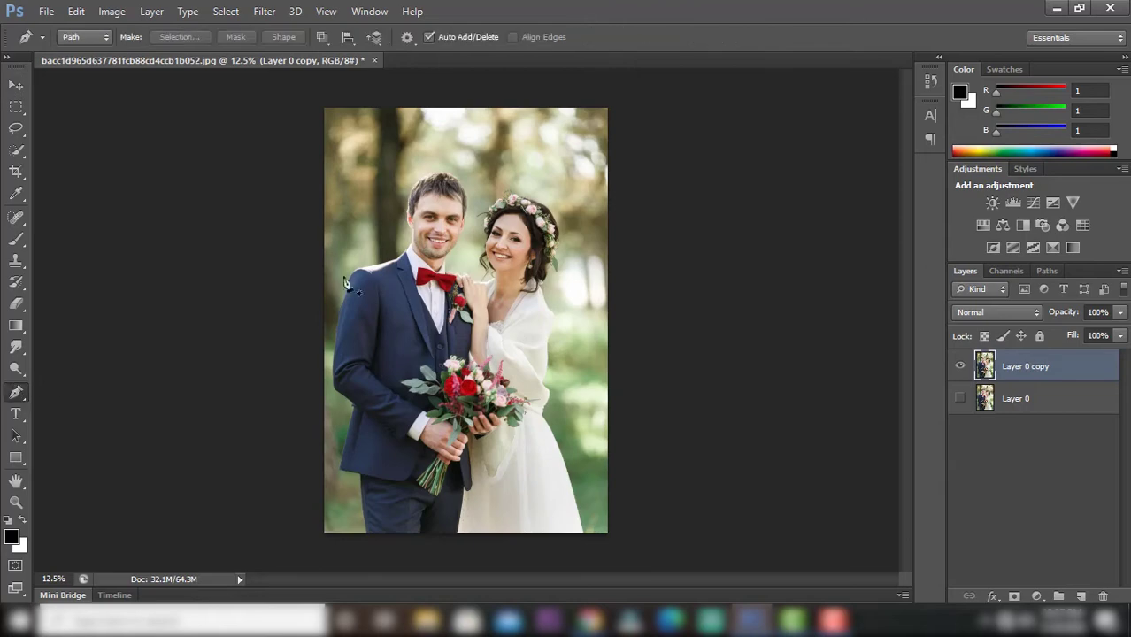
scroll(442, 246, "up", 2)
scroll(447, 248, "up", 3)
scroll(451, 283, "up", 3)
scroll(436, 285, "up", 3)
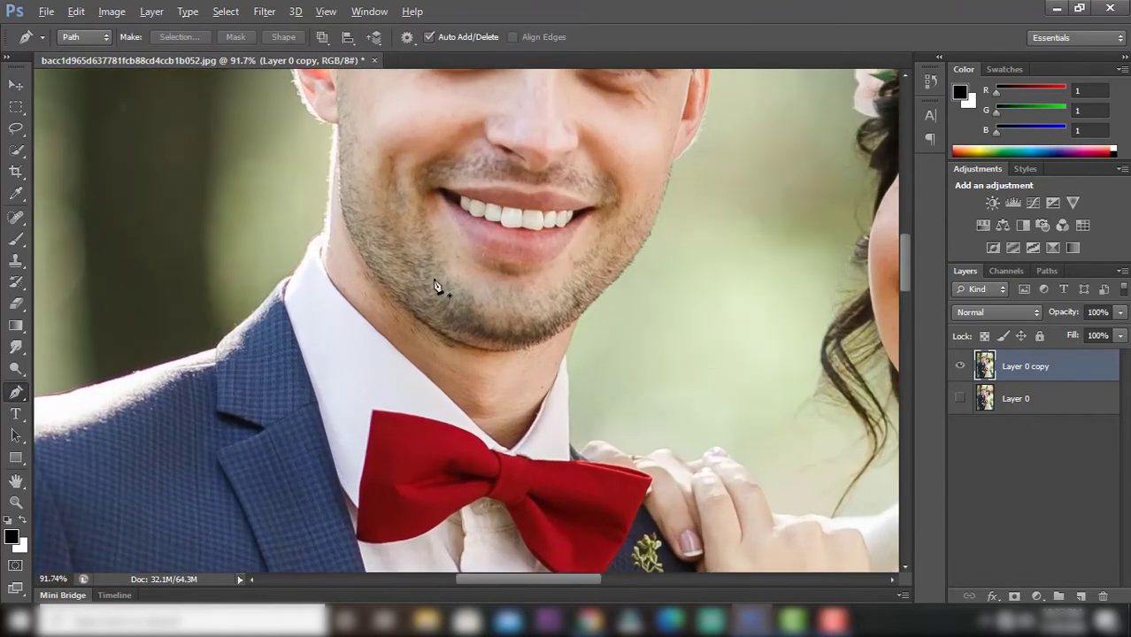
scroll(448, 327, "up", 2)
scroll(459, 370, "up", 2)
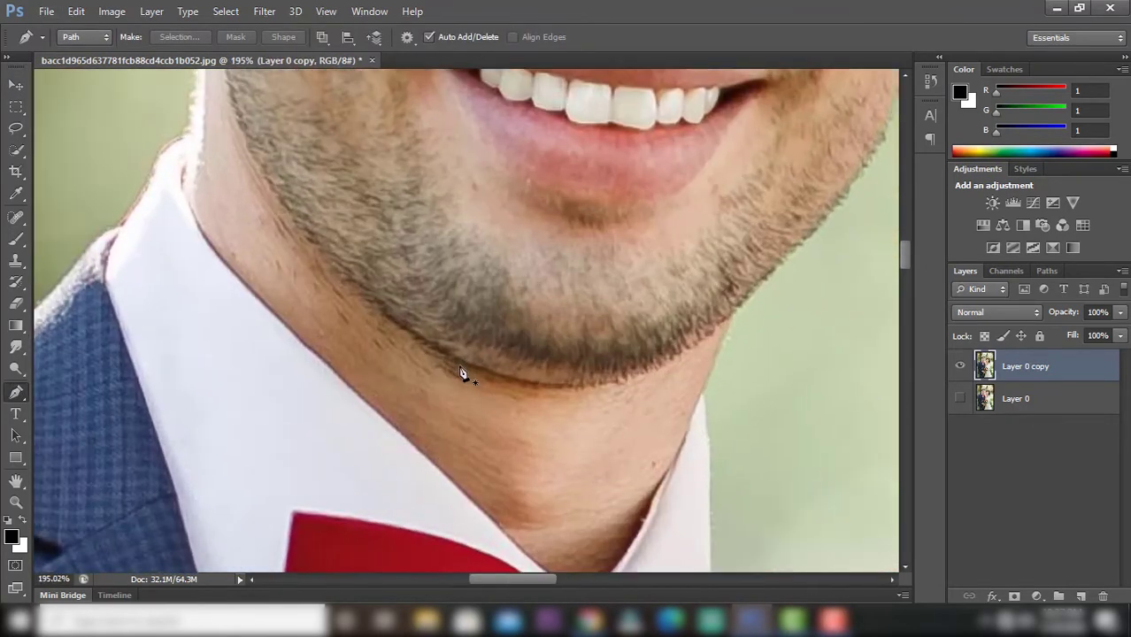
left_click(458, 359)
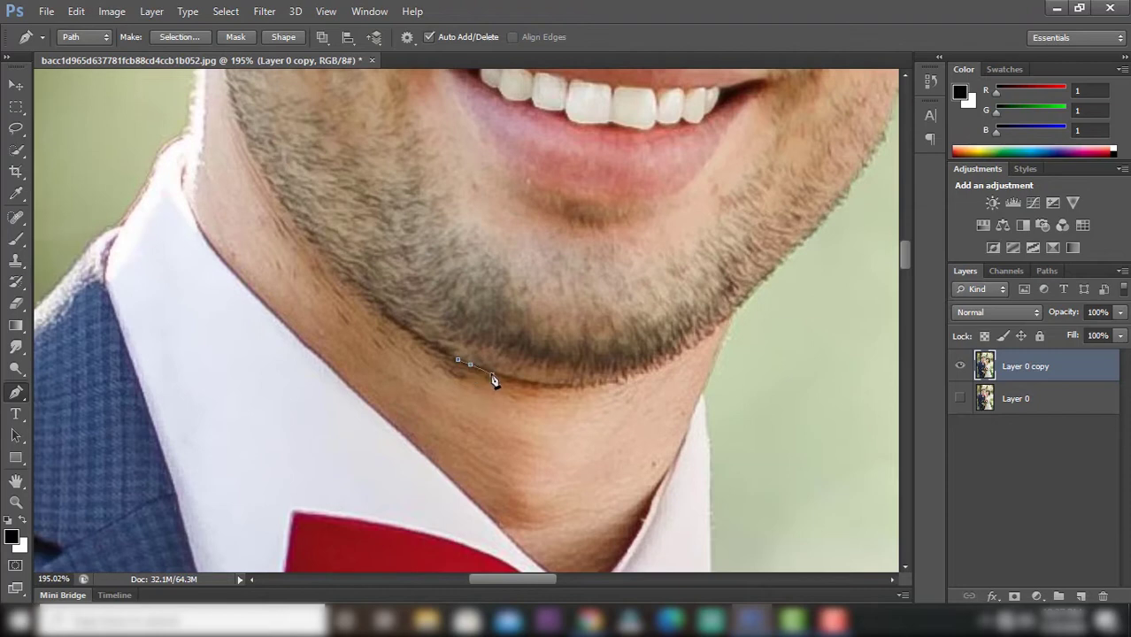
left_click(561, 384)
left_click(636, 378)
left_click(699, 345)
left_click(727, 321)
left_click(764, 282)
- Continue the pen path up the jawline toward the ear
scroll(669, 245, "down", 3)
scroll(606, 399, "up", 3)
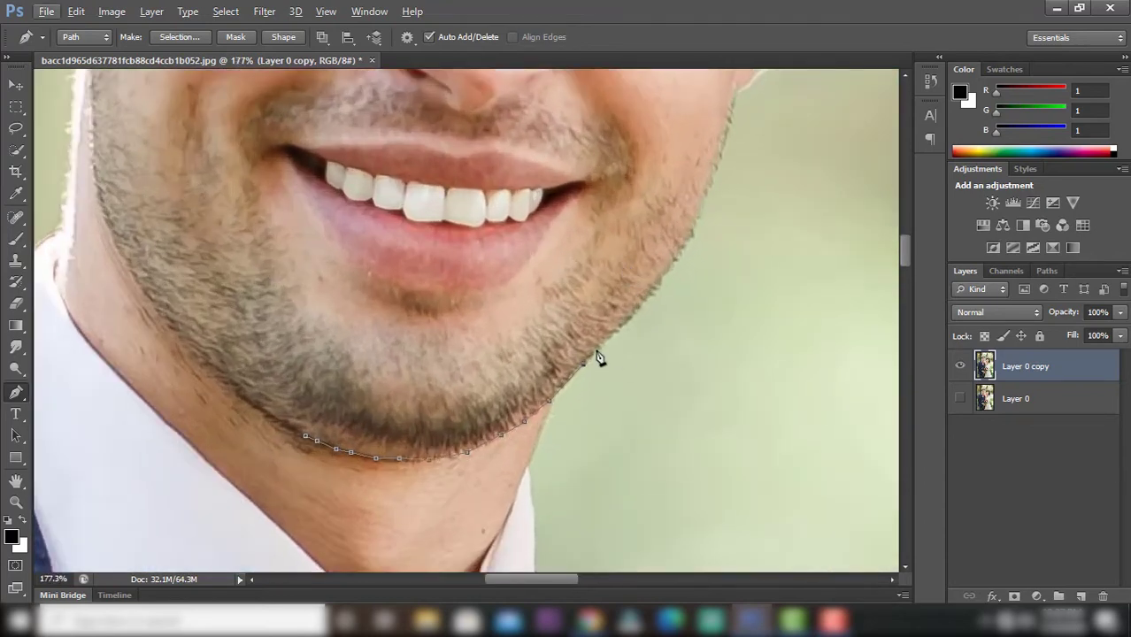
left_click(596, 351)
left_click(620, 329)
left_click(643, 306)
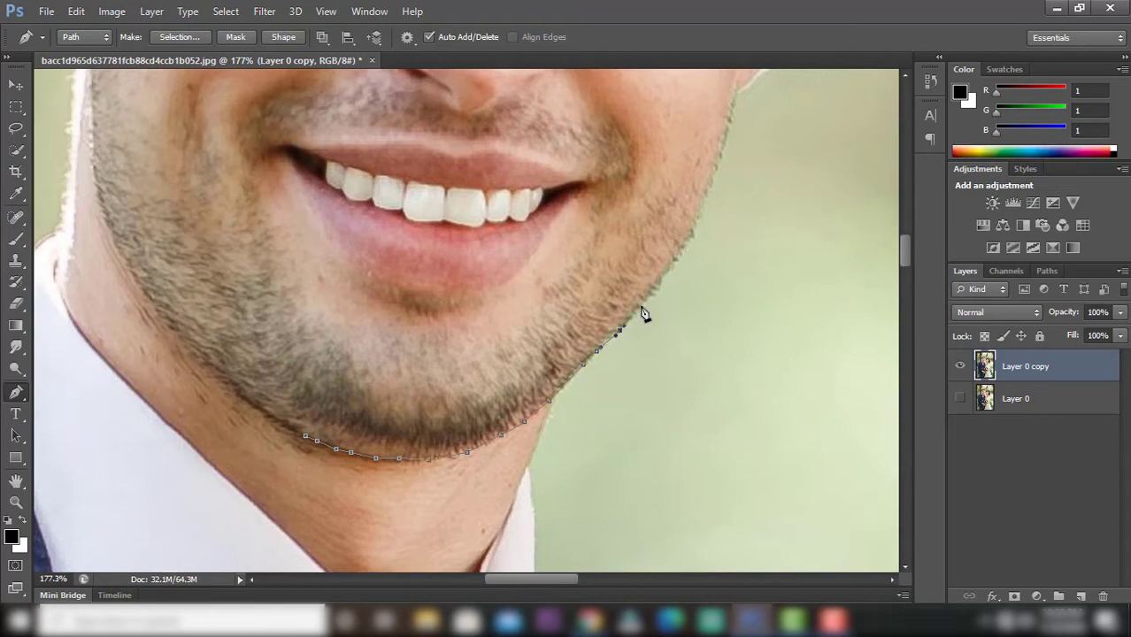
left_click(669, 270)
left_click(695, 231)
left_click(715, 182)
left_click(726, 141)
- Trace the side of the face and the ear's outer edge to its top
scroll(734, 101, "down", 5)
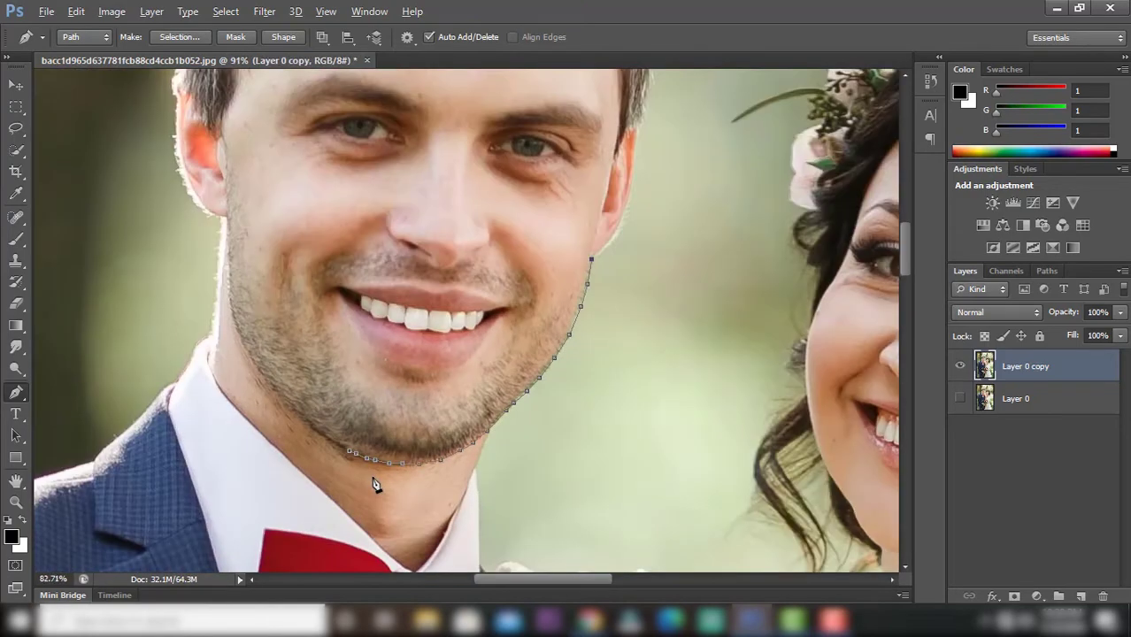
scroll(551, 319, "up", 3)
scroll(498, 425, "up", 3)
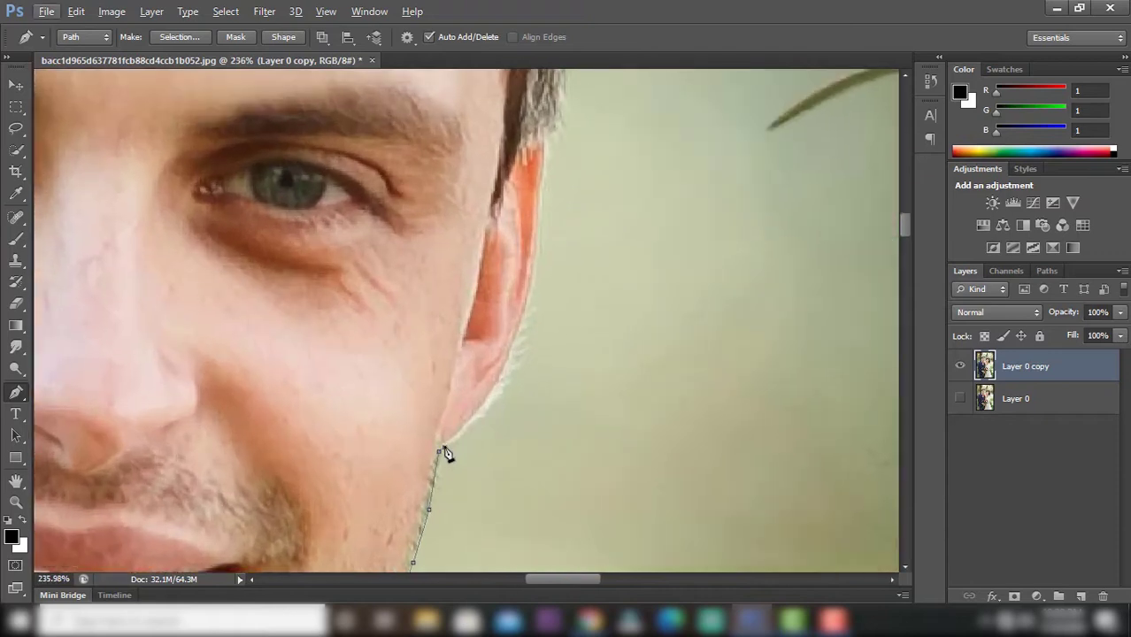
left_click(464, 428)
left_click(488, 399)
left_click(510, 363)
left_click(527, 317)
left_click(534, 282)
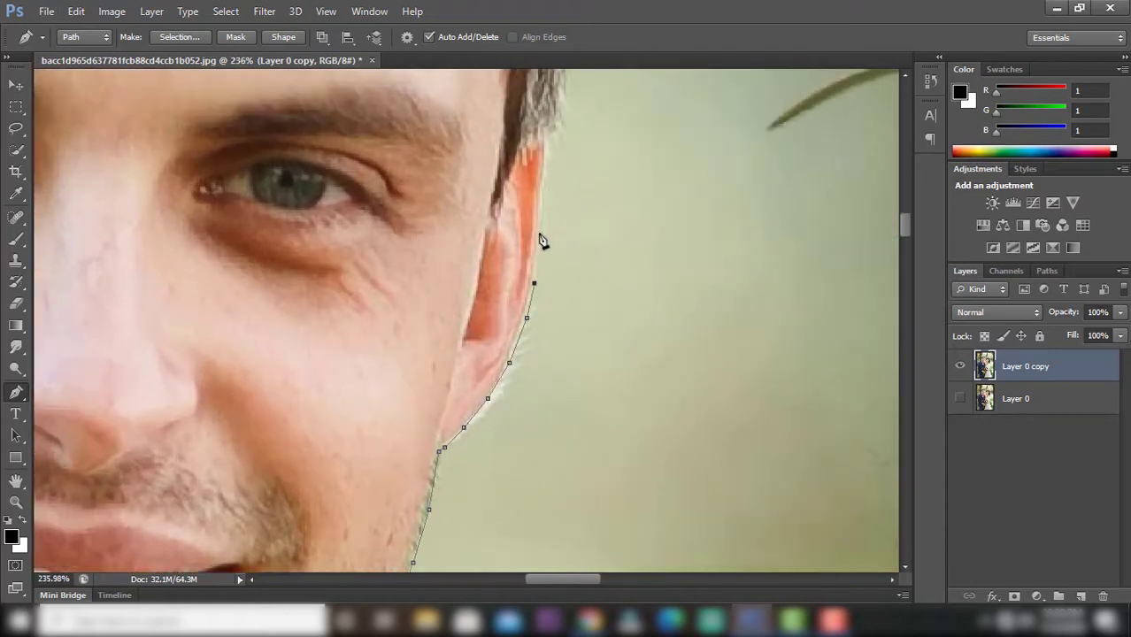
left_click(539, 233)
- Extend the path up the side of the groom's hair
scroll(543, 146, "down", 2)
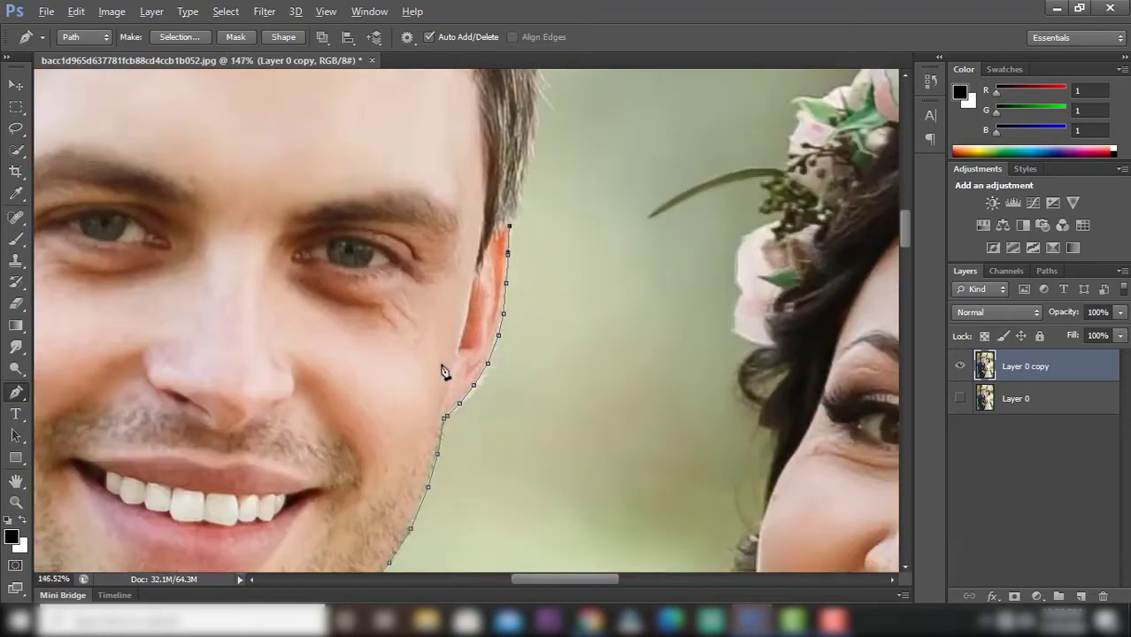
scroll(444, 372, "down", 2)
scroll(487, 200, "up", 2)
key("alt")
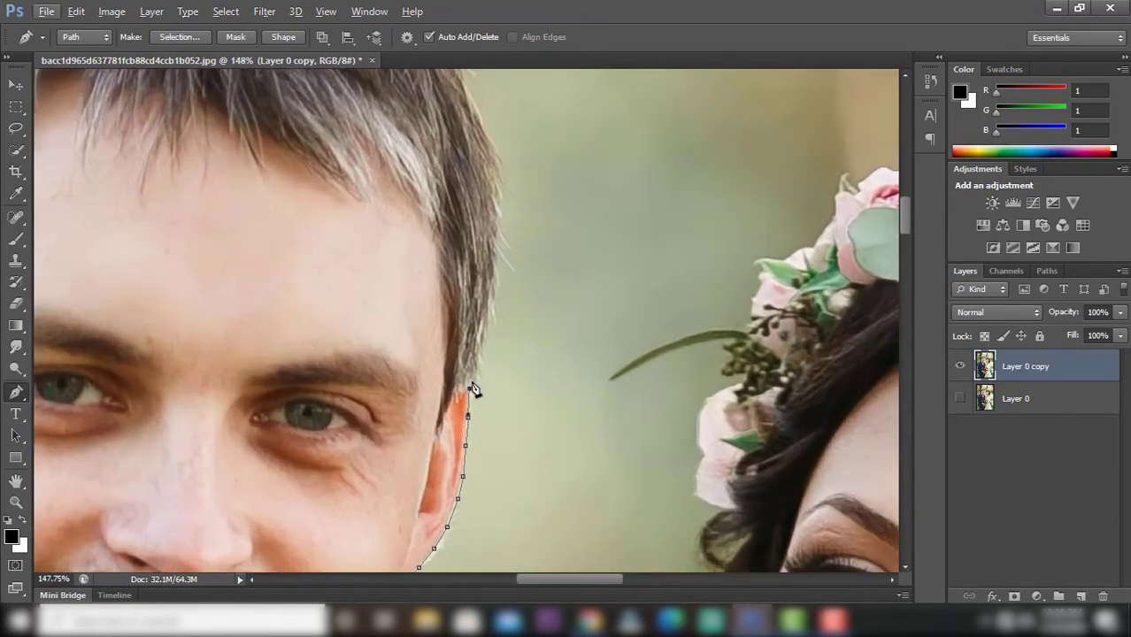
key("alt")
left_click(482, 352)
left_click(491, 316)
left_click(496, 271)
left_click(502, 226)
left_click(503, 191)
left_click(503, 170)
left_click(500, 155)
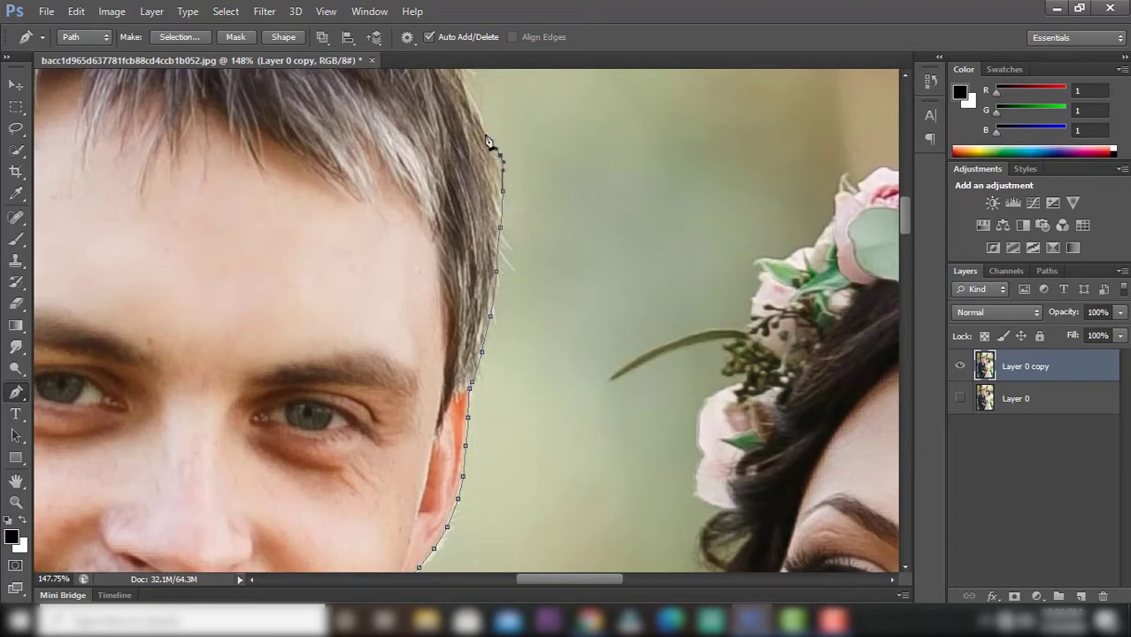
scroll(559, 363, "down", 5)
scroll(399, 186, "up", 2)
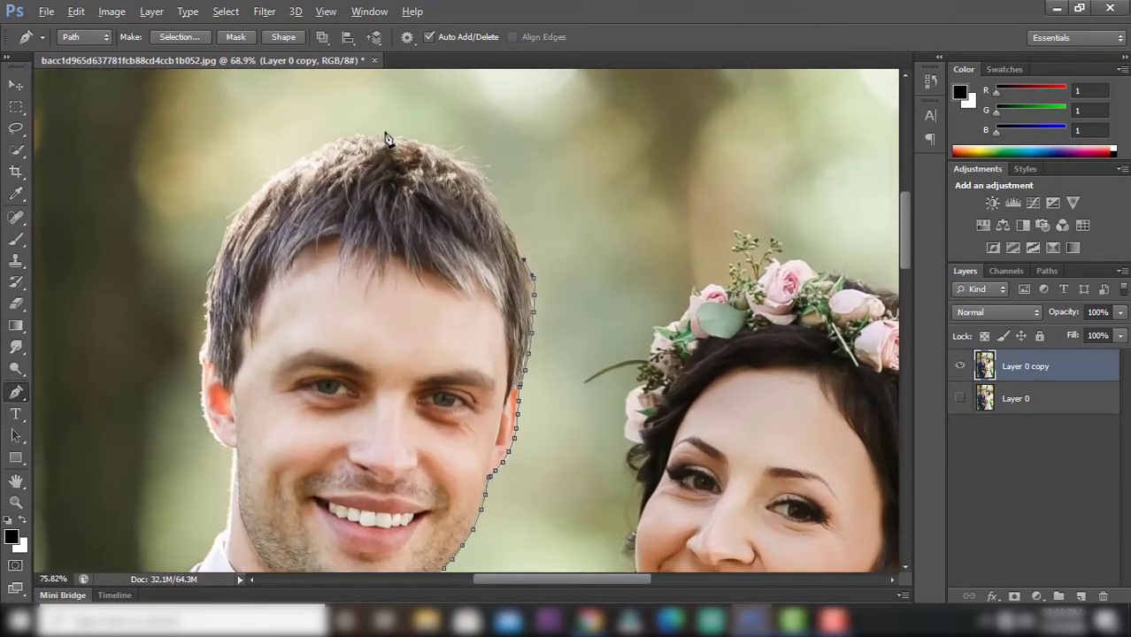
scroll(563, 329, "up", 3)
left_click_drag(650, 368, 639, 339)
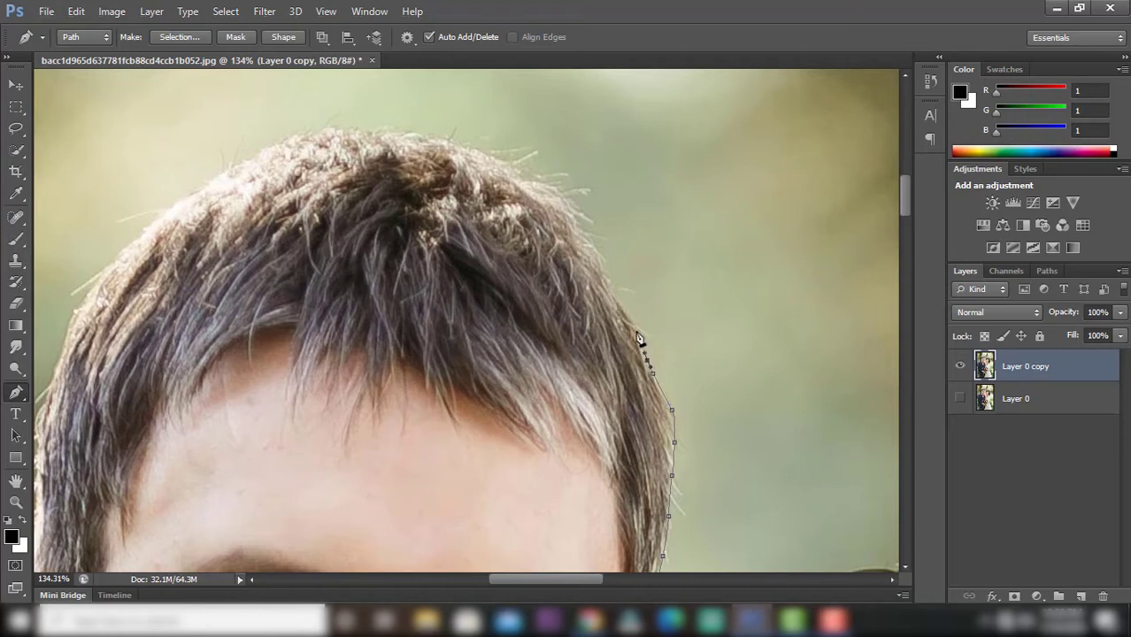
- Trace across the top of the head and down the far side of the hair
left_click(586, 233)
left_click(561, 188)
left_click(503, 157)
left_click(454, 140)
left_click(406, 131)
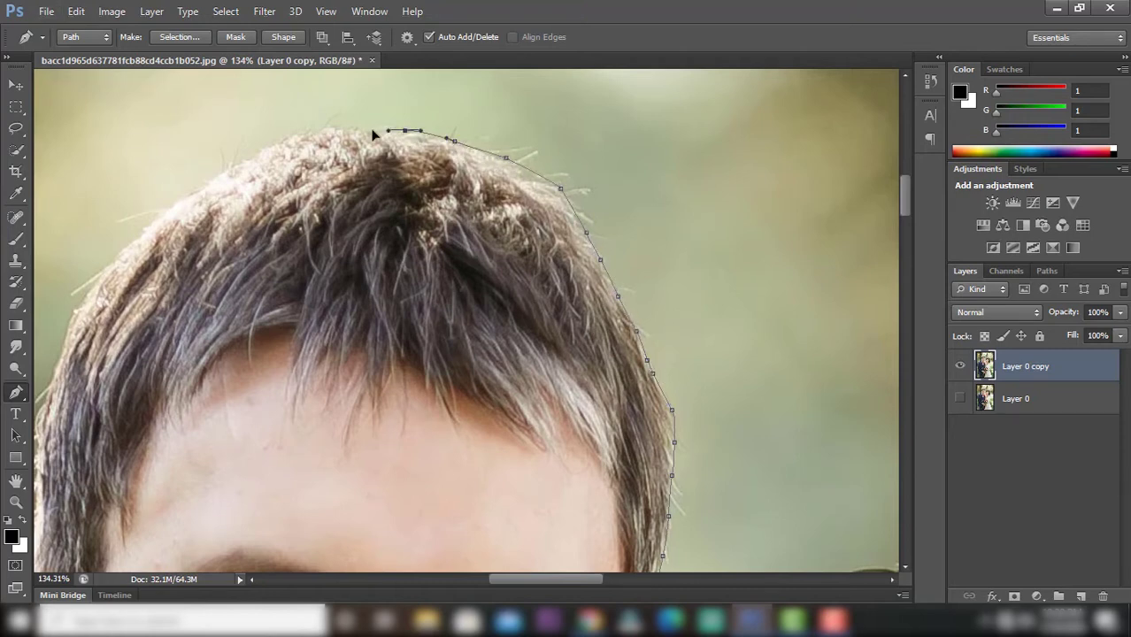
left_click(347, 125)
left_click(294, 133)
left_click(256, 153)
left_click(217, 176)
scroll(305, 188, "down", 5)
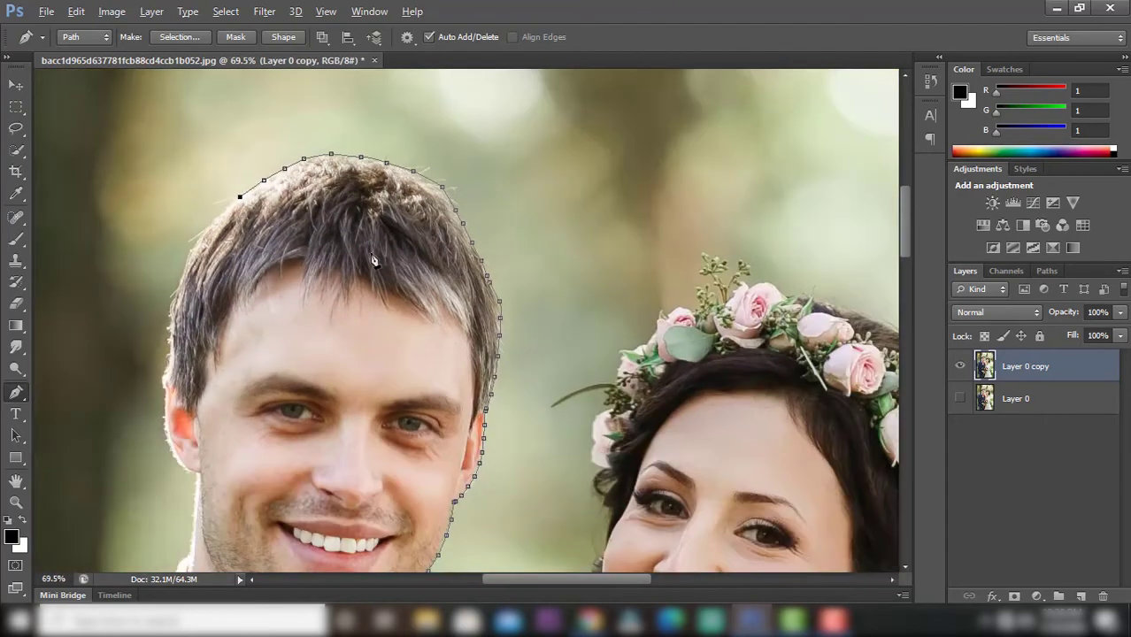
scroll(232, 202, "up", 5)
scroll(321, 213, "up", 1)
- Trace the left edge of the hair down toward the left ear
left_click(332, 131)
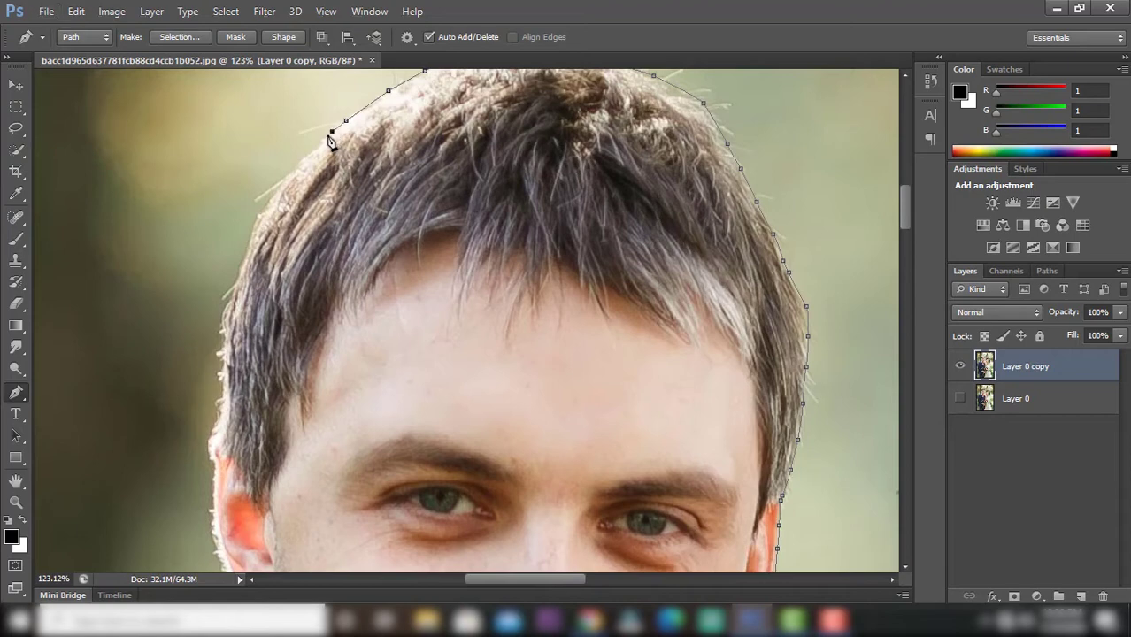
left_click(312, 151)
left_click(281, 182)
left_click(262, 209)
left_click(247, 240)
left_click(237, 280)
left_click(225, 309)
left_click(219, 353)
left_click(221, 379)
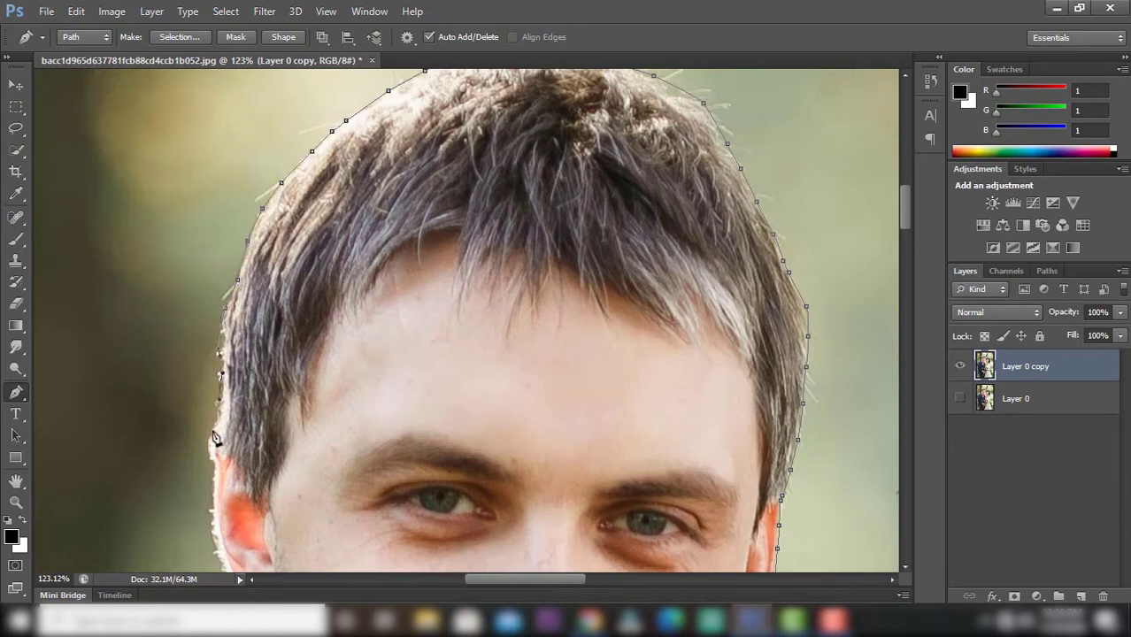
left_click(213, 430)
scroll(341, 434, "down", 5)
scroll(266, 398, "up", 6)
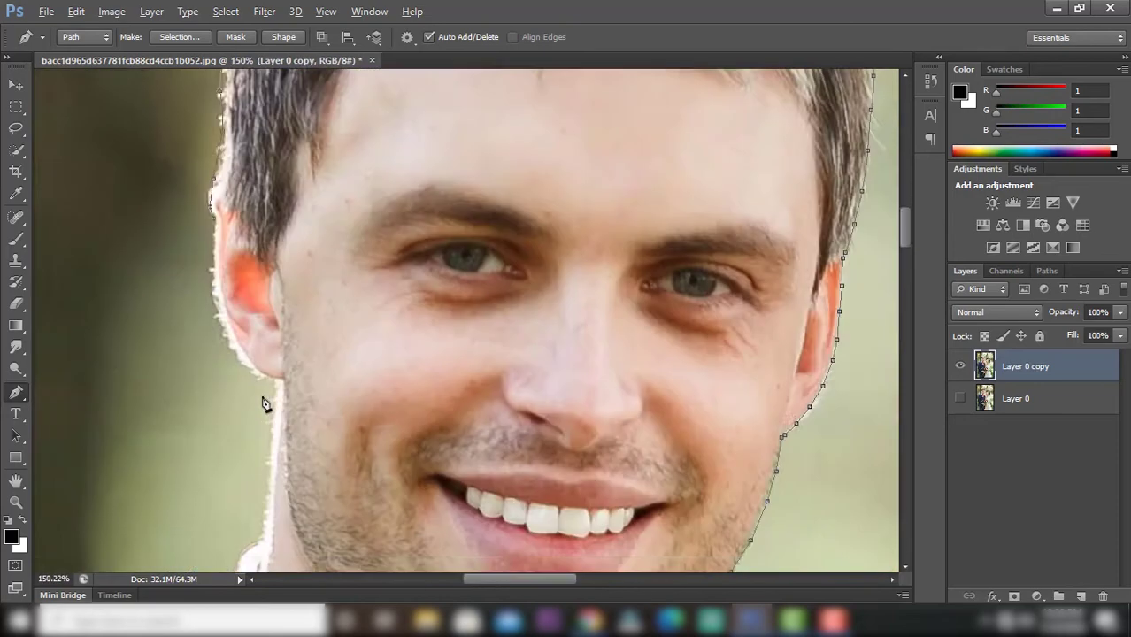
- Outline the groom's left ear and the left jaw edge
left_click(211, 264)
left_click(212, 293)
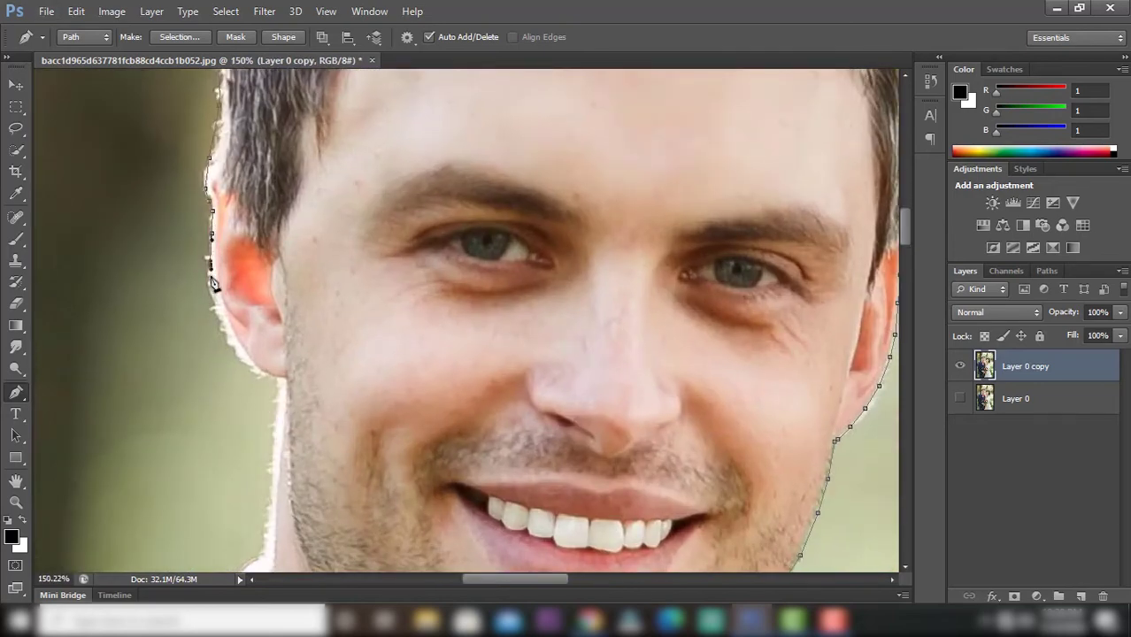
left_click(240, 354)
left_click(261, 369)
left_click_drag(273, 380, 275, 412)
scroll(303, 235, "down", 3)
scroll(290, 231, "up", 2)
scroll(289, 230, "up", 3)
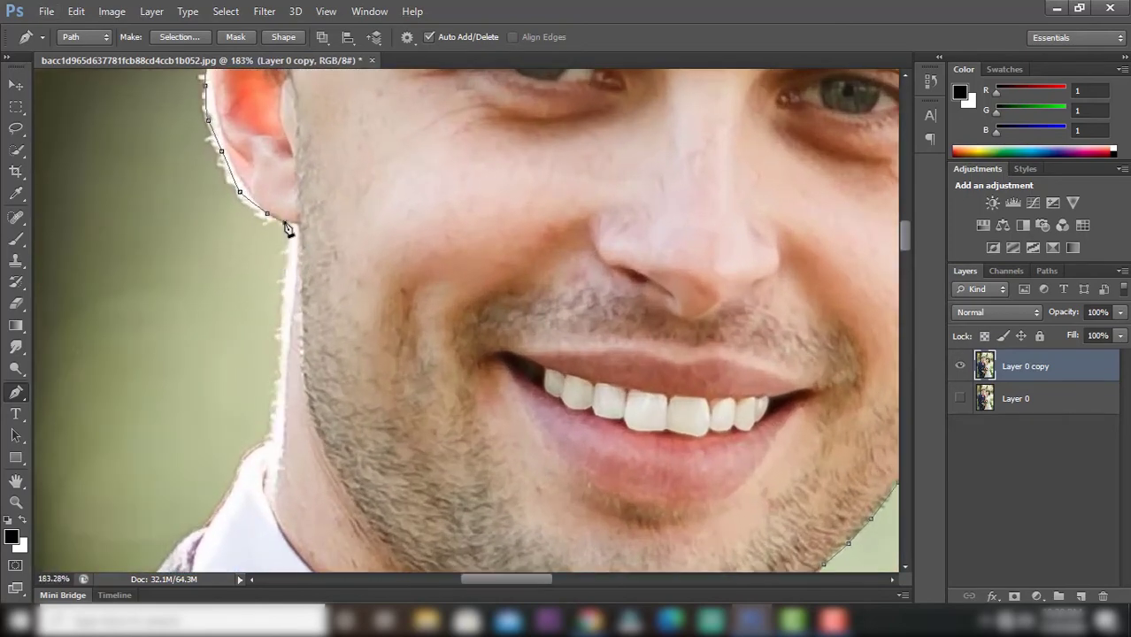
left_click(296, 274)
left_click(299, 319)
left_click(301, 413)
- Carry the path along the jaw to the chin and close it at the start
scroll(189, 170, "down", 3)
scroll(190, 170, "up", 3)
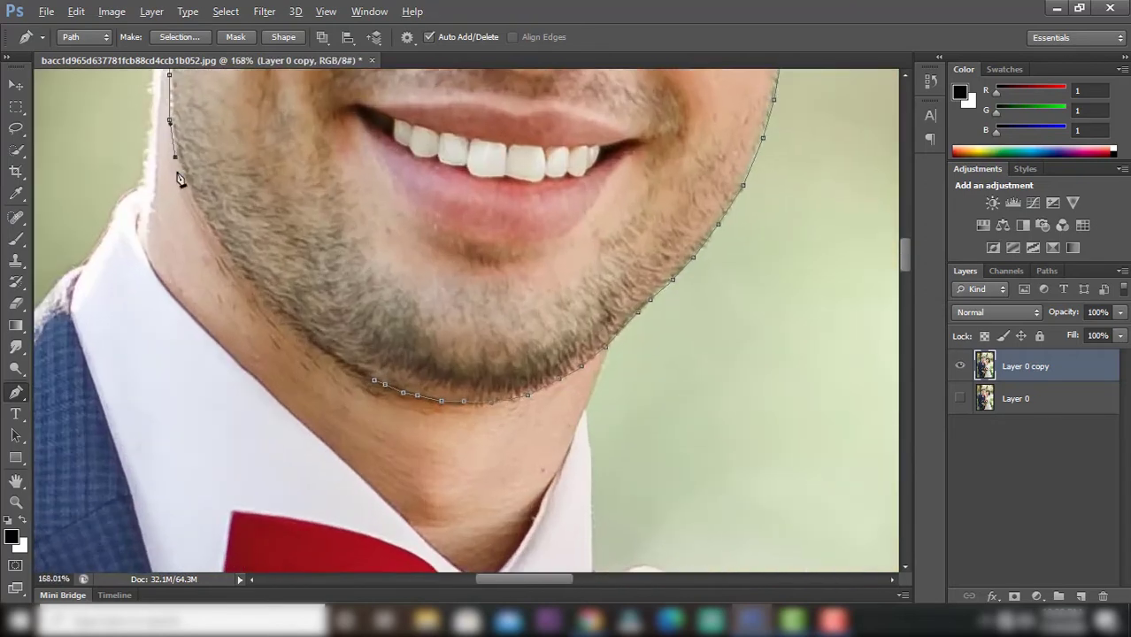
left_click(181, 166)
left_click(188, 187)
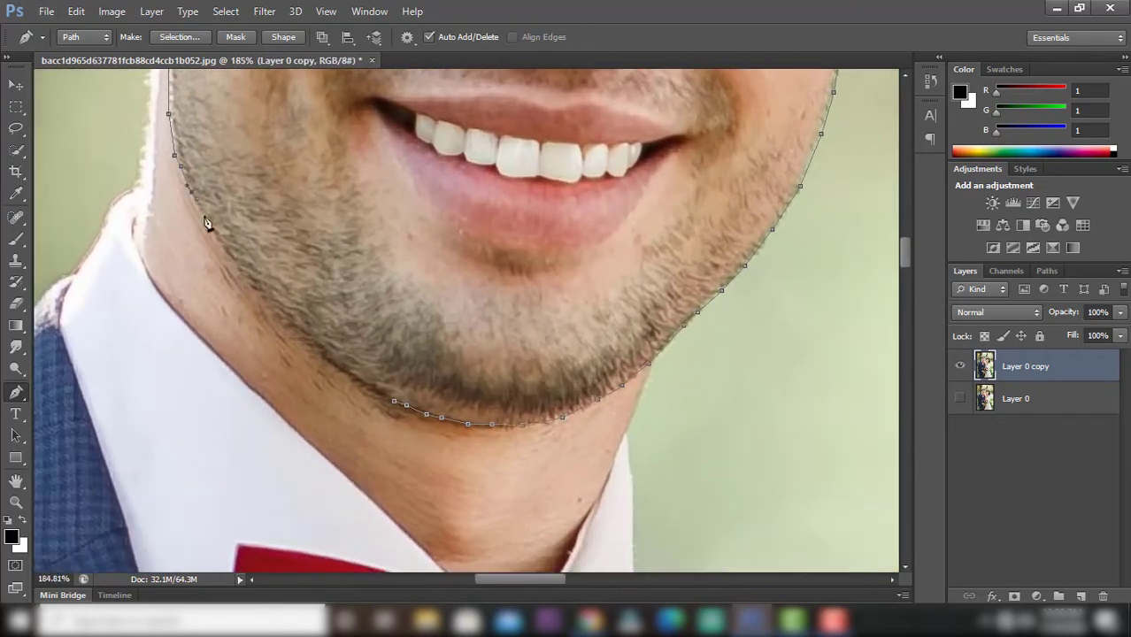
scroll(248, 292, "down", 3)
left_click(256, 236)
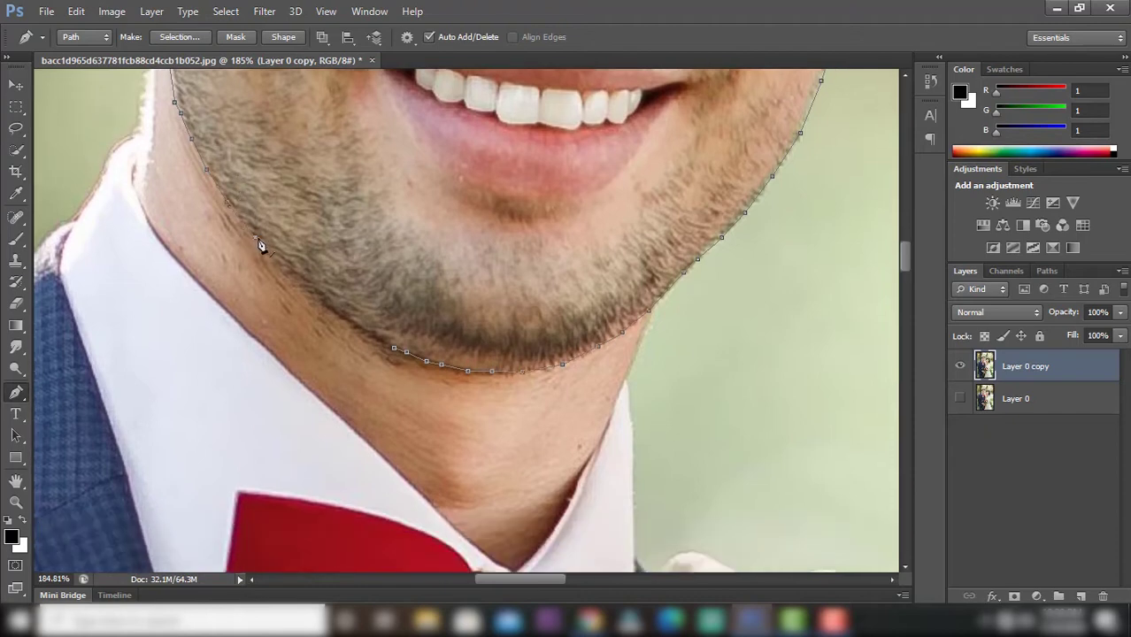
- Turn the face outline into a selection and copy it onto a new Layer 1
right_click(396, 352)
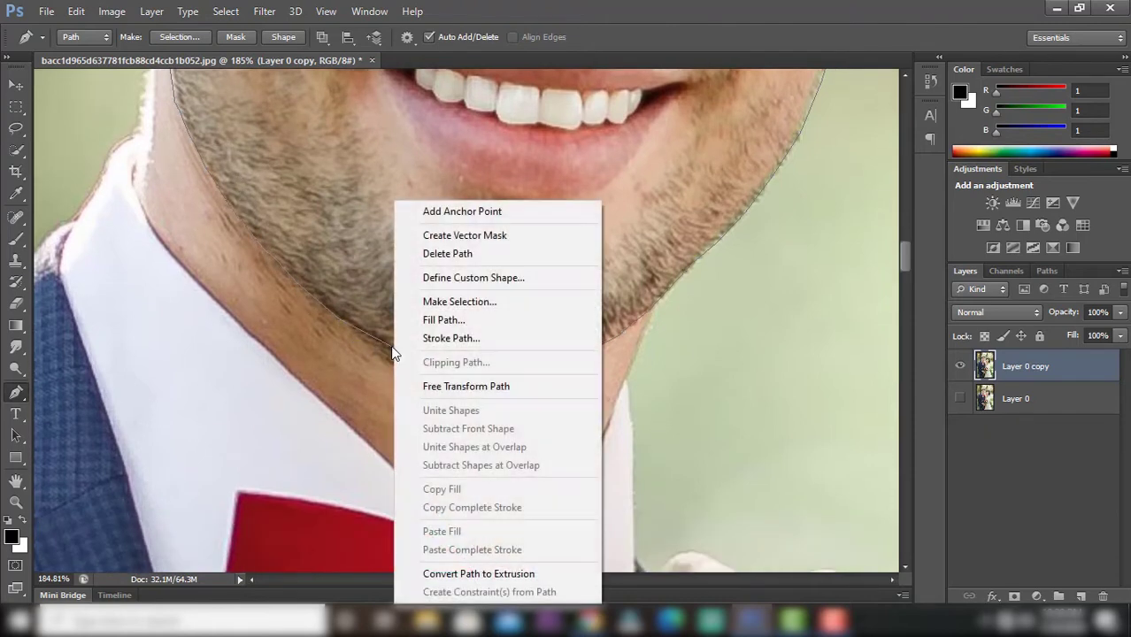
left_click(471, 301)
key("Return")
scroll(348, 369, "down", 3)
scroll(348, 368, "down", 3)
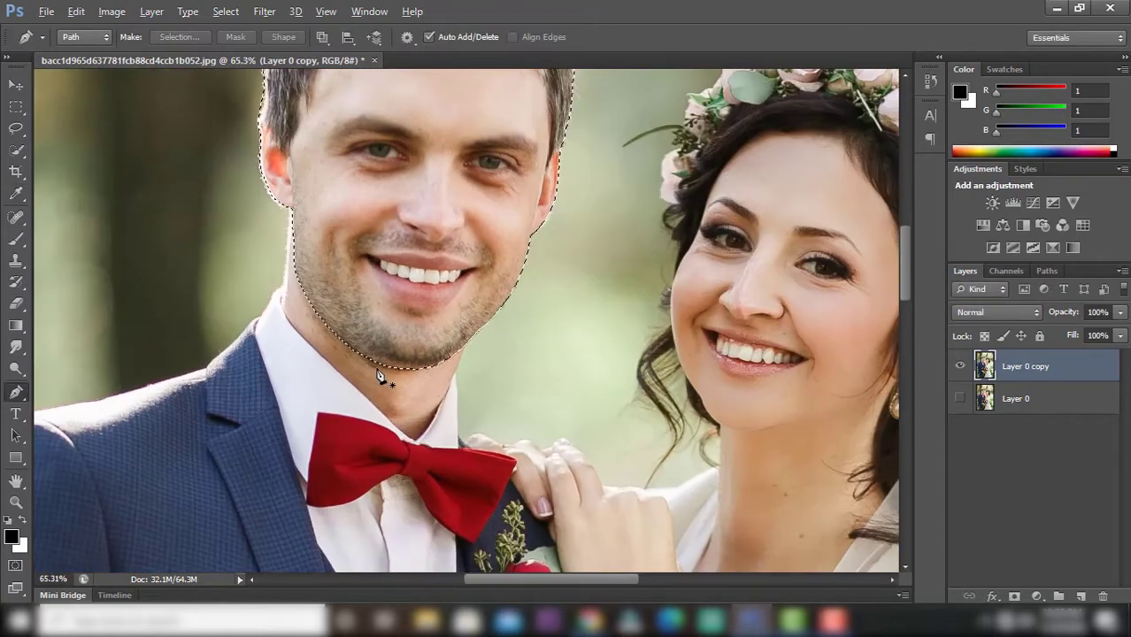
scroll(384, 374, "down", 3)
key("ctrl+j")
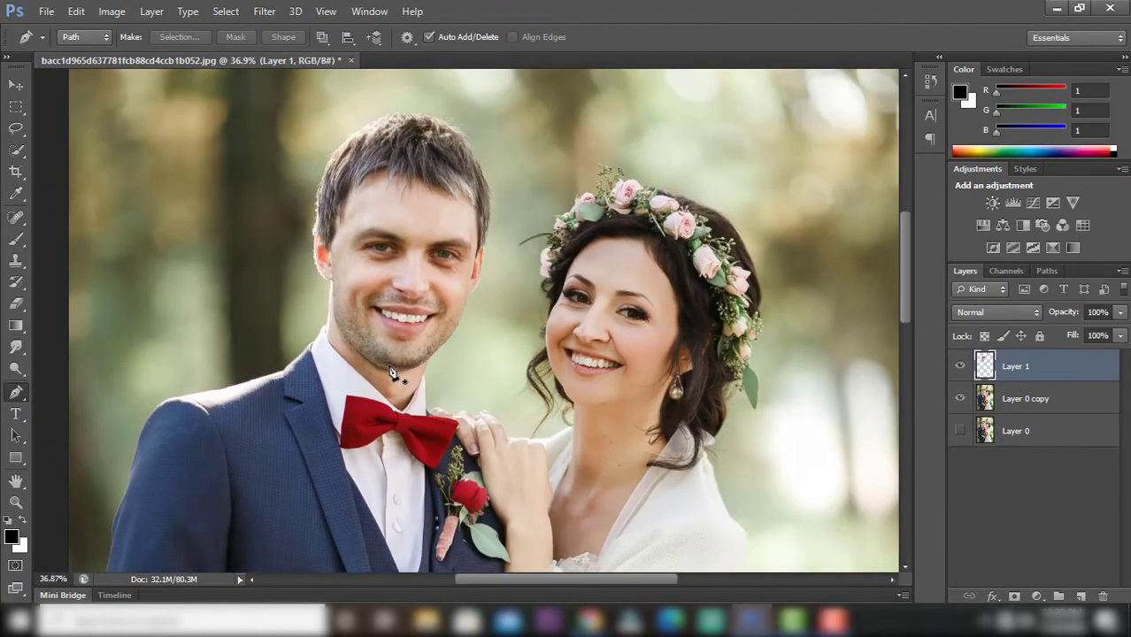
key("ctrl+t")
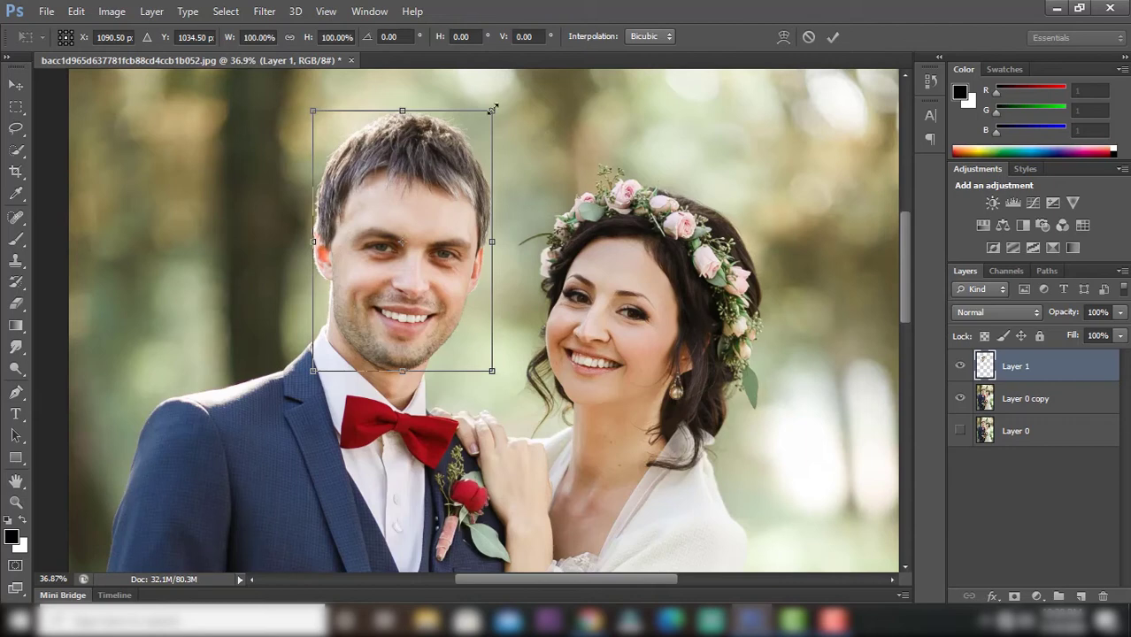
- Scale the groom's head on Layer 1 to about 120.7% and reposition it over his neck
left_click_drag(494, 110, 515, 89)
scroll(450, 222, "down", 2)
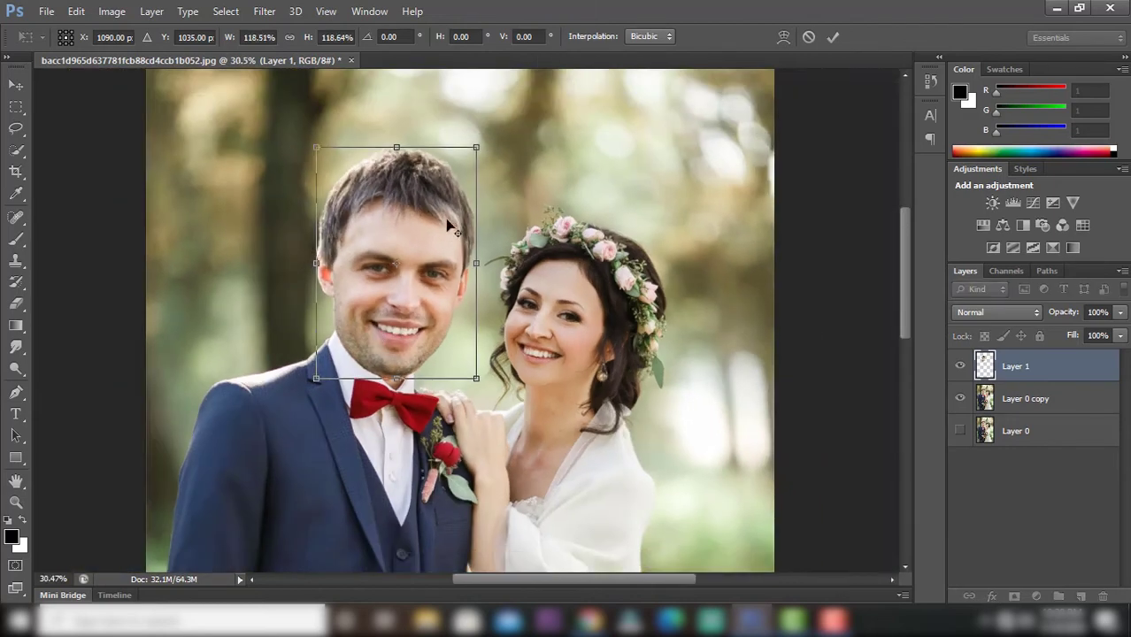
scroll(423, 263, "up", 1)
left_click_drag(423, 263, 413, 277)
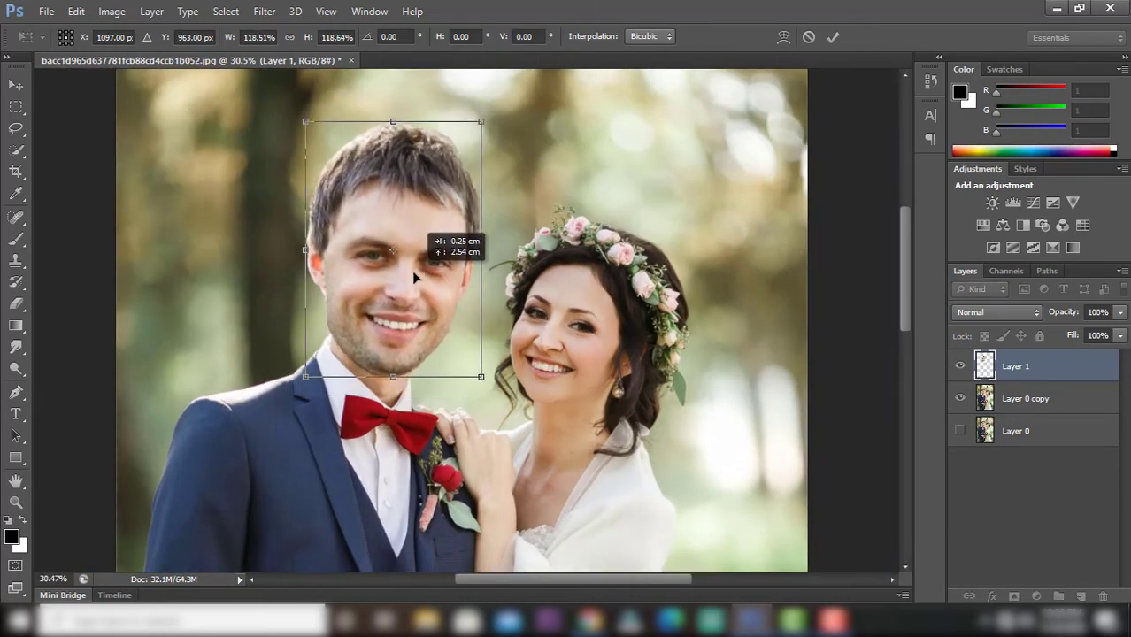
left_click_drag(480, 376, 483, 381)
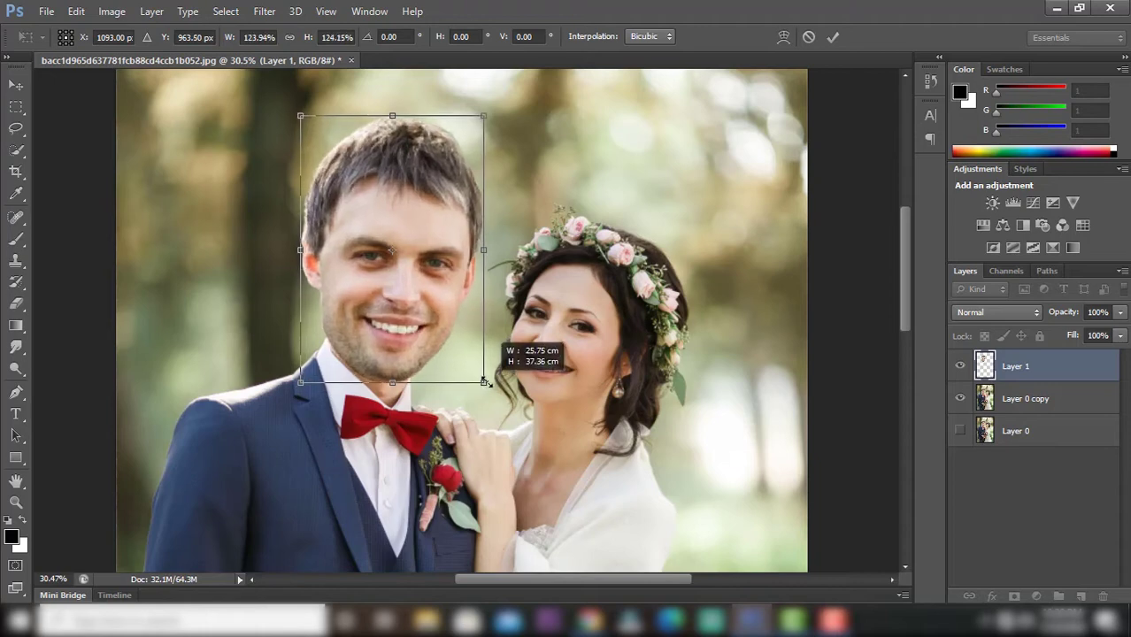
mouse_move(399, 283)
left_mouse_down()
mouse_move(396, 255)
mouse_move(397, 280)
left_mouse_up()
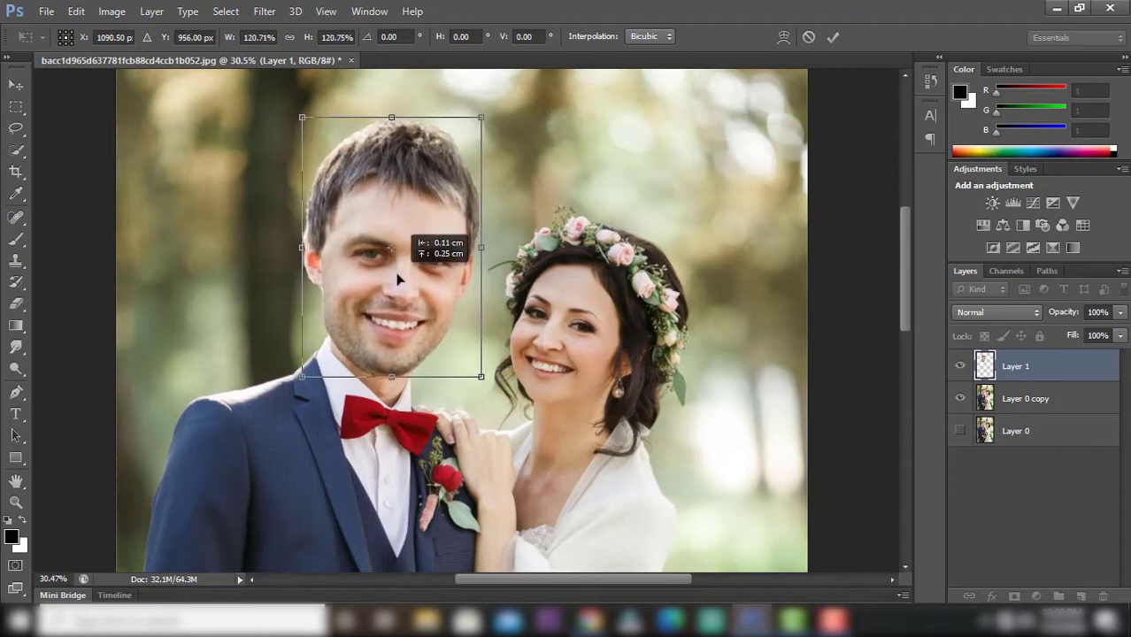
- Apply the head enlargement and duplicate Layer 0 copy into Layer 0 copy 2
left_click(833, 36)
key("p")
scroll(661, 166, "down", 2)
scroll(632, 301, "down", 1)
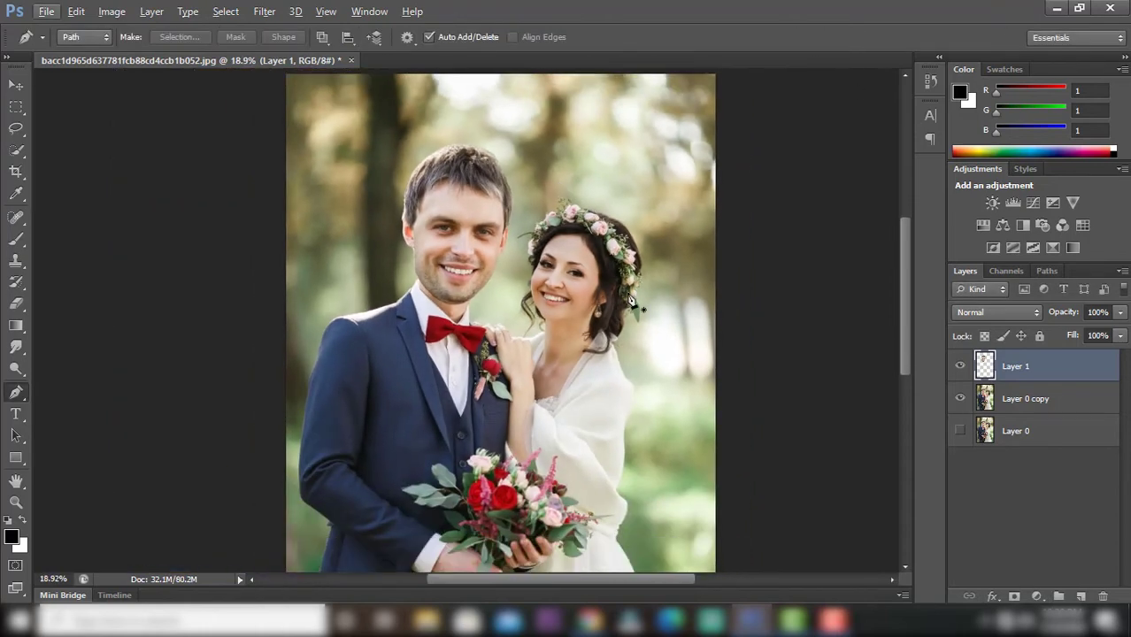
left_click(1021, 400)
scroll(665, 295, "up", 3)
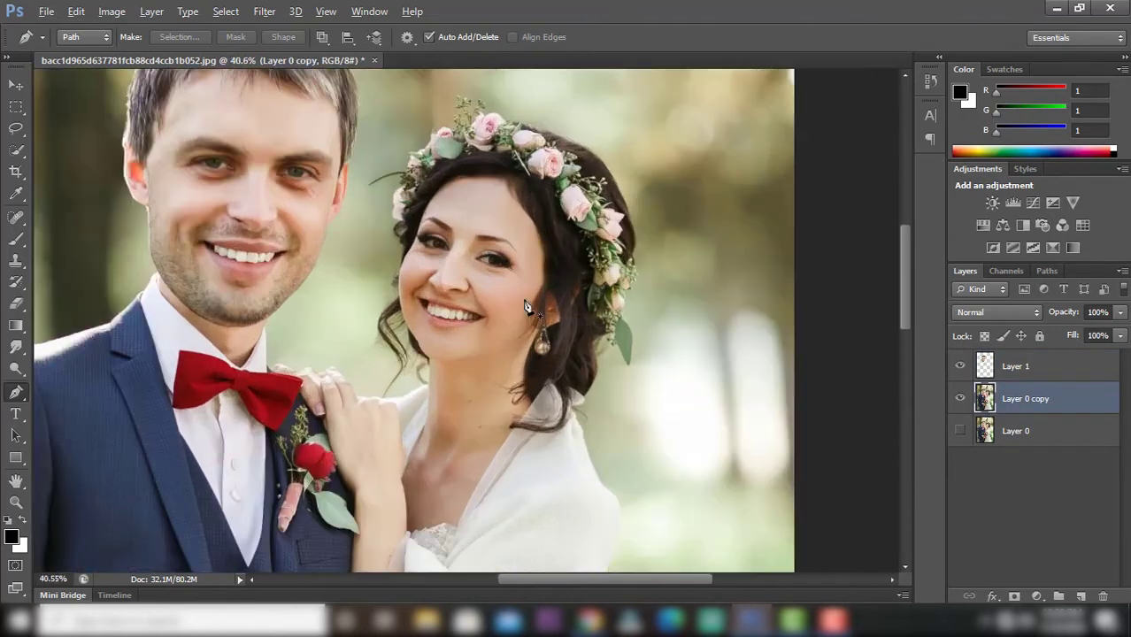
scroll(520, 326, "up", 3)
key("alt")
key("ctrl+j")
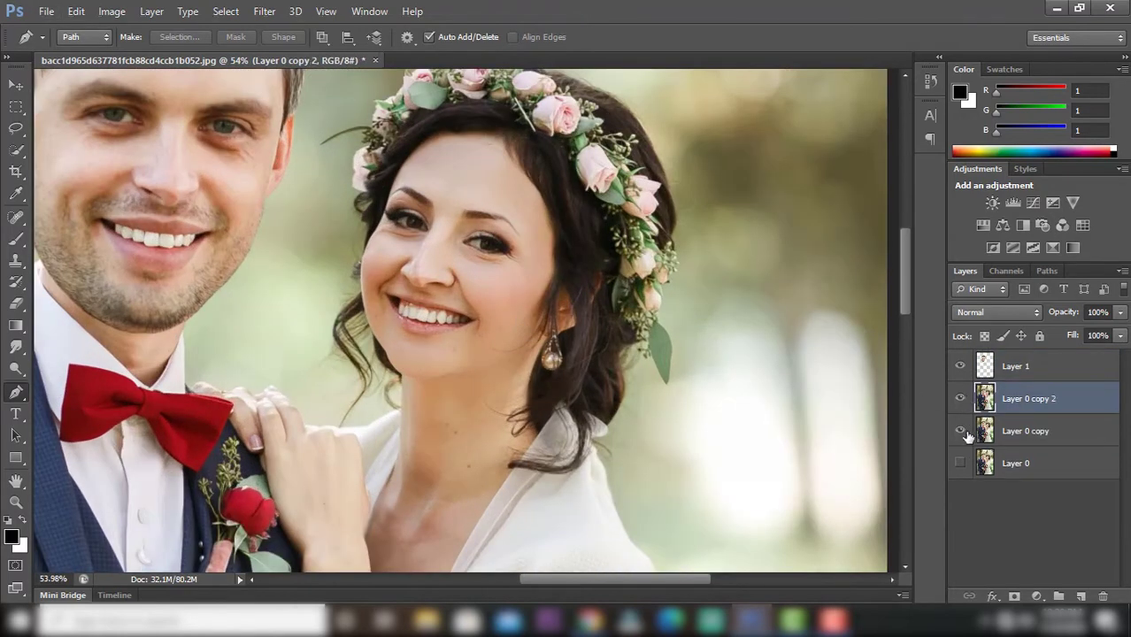
- Begin a pen path along the top edge of the bride's flower crown
scroll(602, 453, "up", 2)
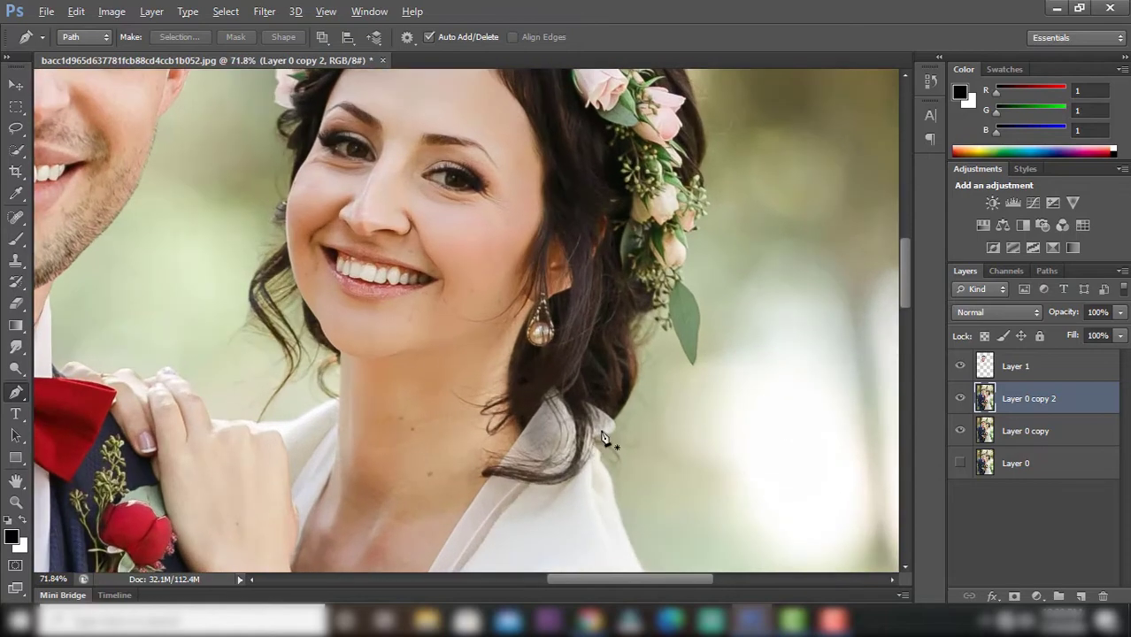
scroll(322, 335, "up", 2)
scroll(328, 390, "up", 1)
scroll(336, 392, "up", 1)
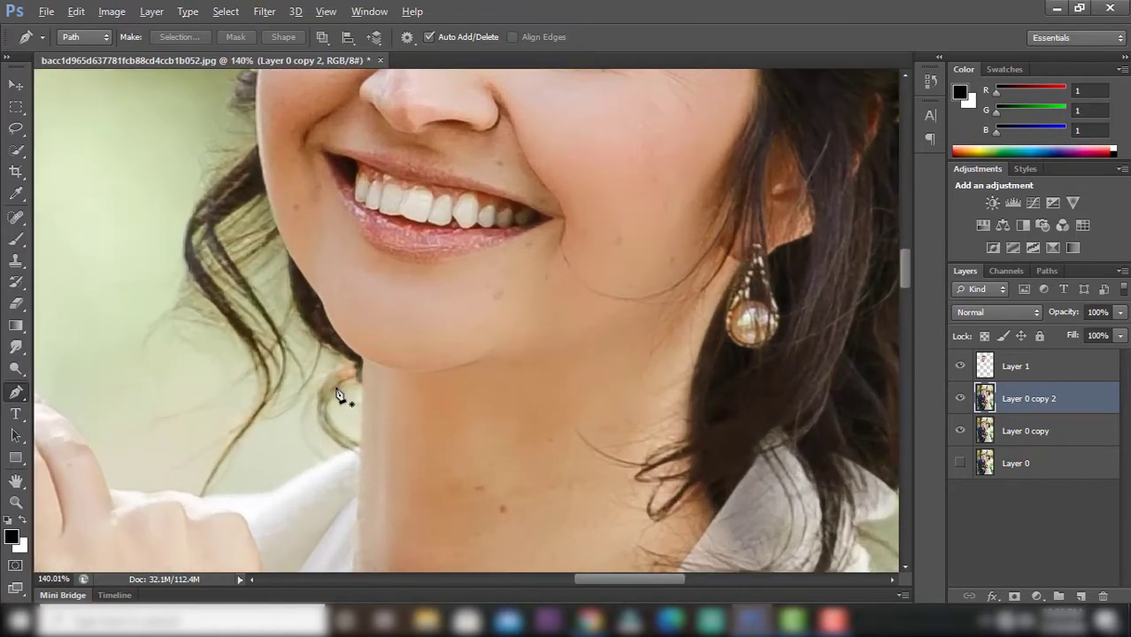
scroll(341, 391, "down", 3)
scroll(346, 368, "down", 1)
scroll(531, 424, "up", 2)
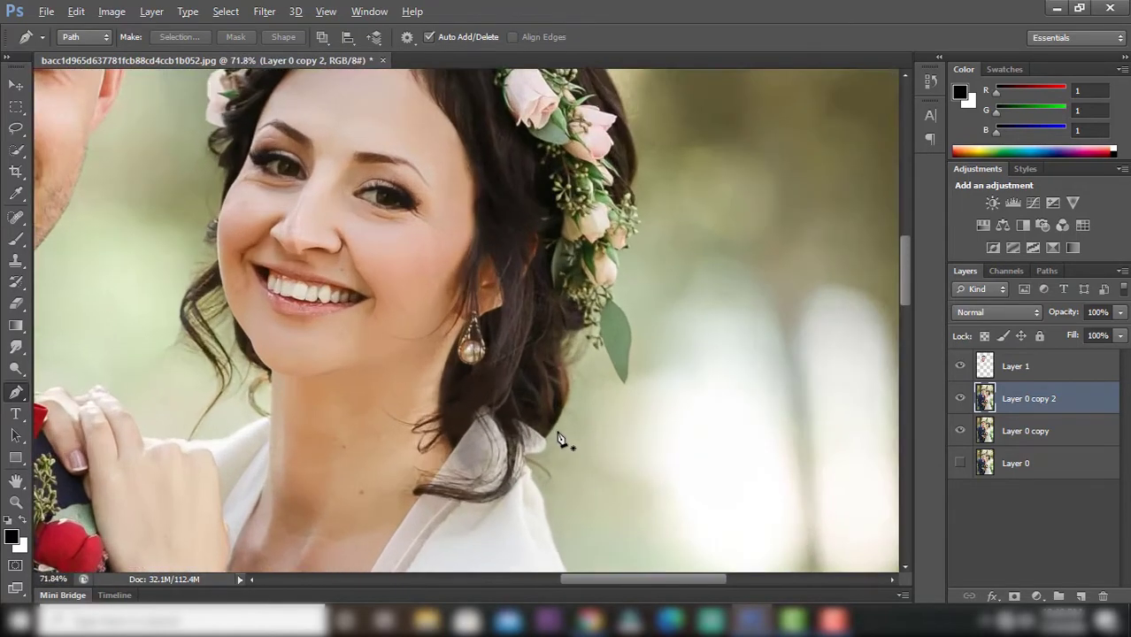
scroll(558, 443, "up", 2)
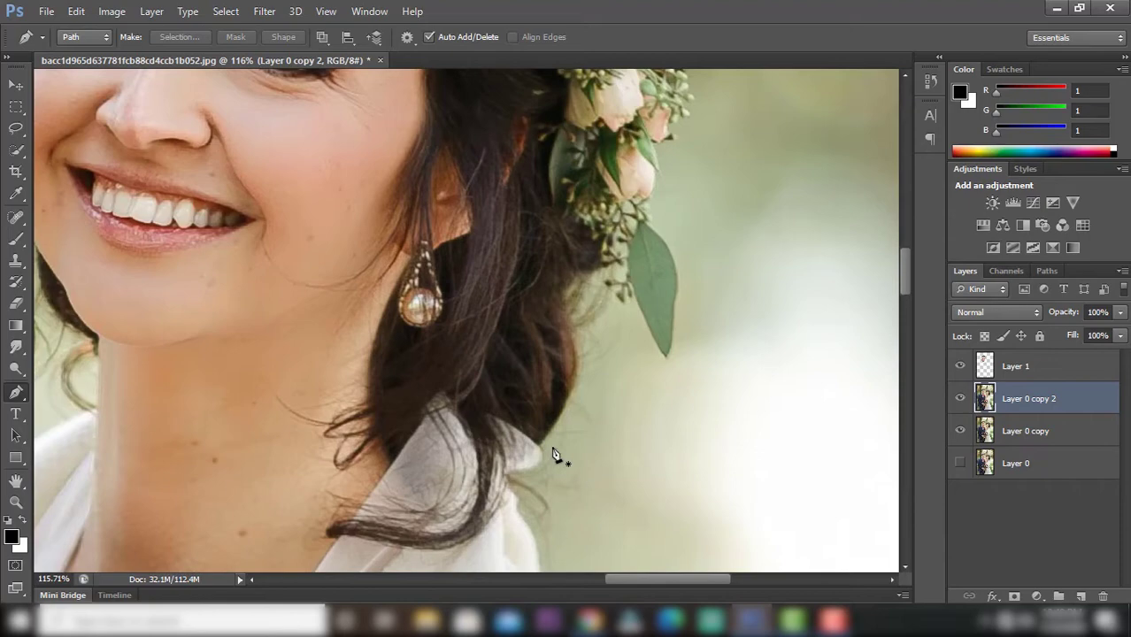
scroll(552, 454, "down", 2)
scroll(560, 455, "down", 1)
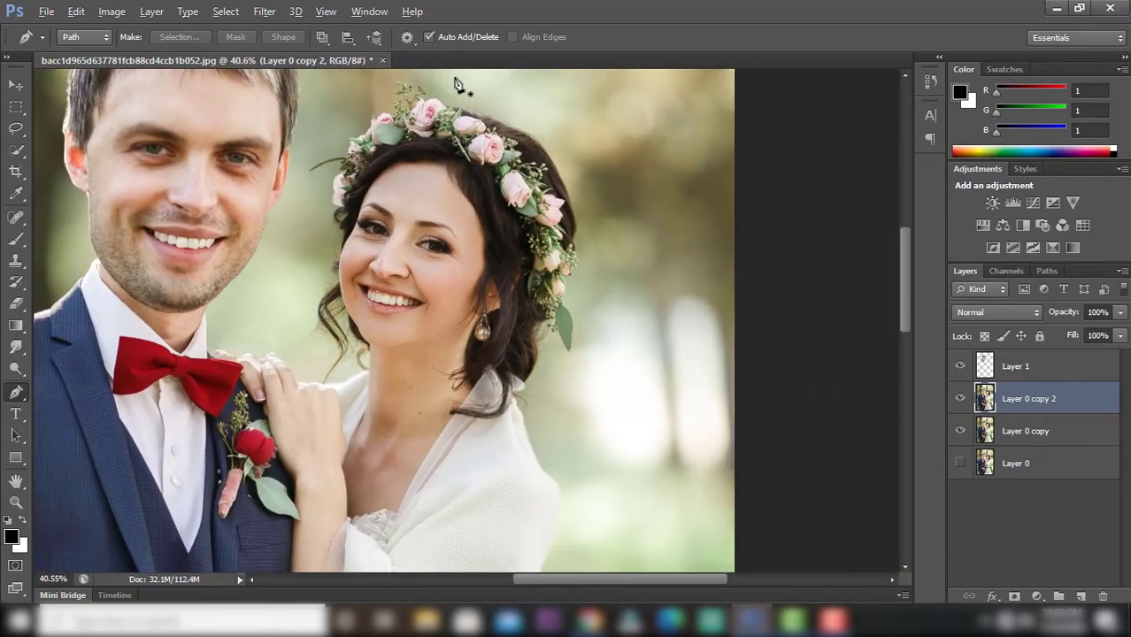
scroll(456, 84, "up", 1)
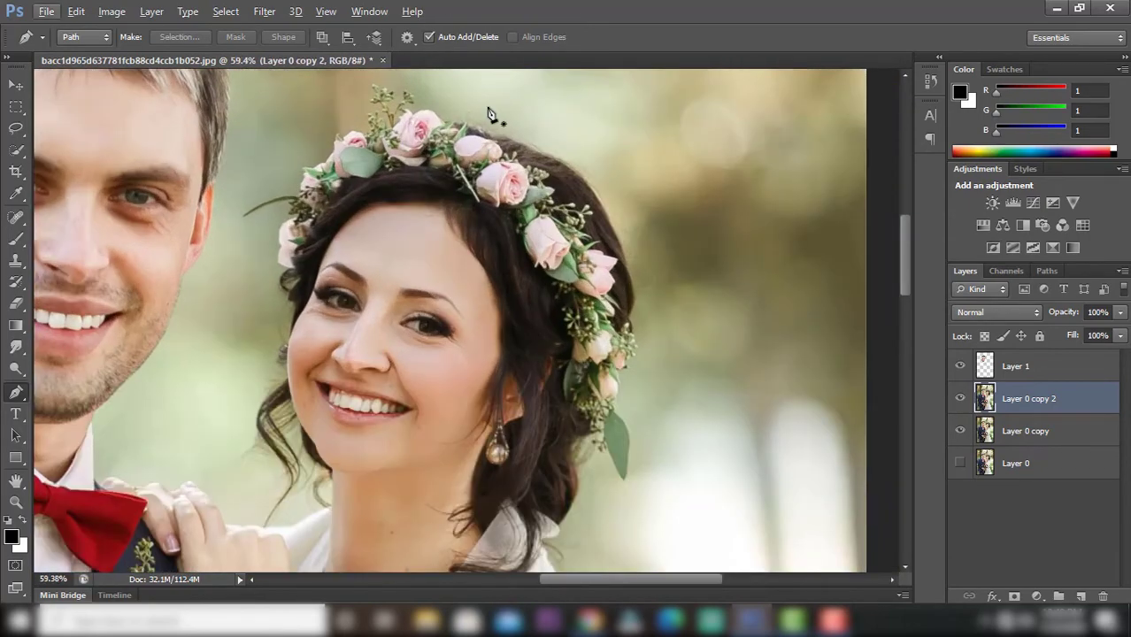
scroll(494, 114, "up", 2)
scroll(494, 121, "up", 1)
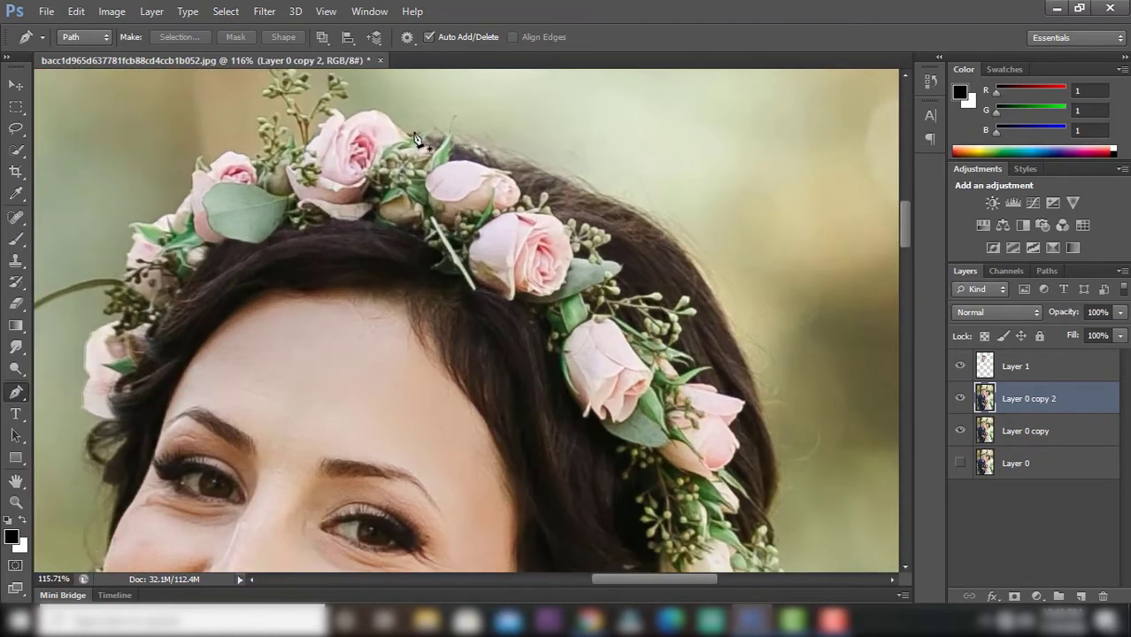
left_click(413, 134)
left_click(442, 134)
left_click(467, 142)
left_click(496, 148)
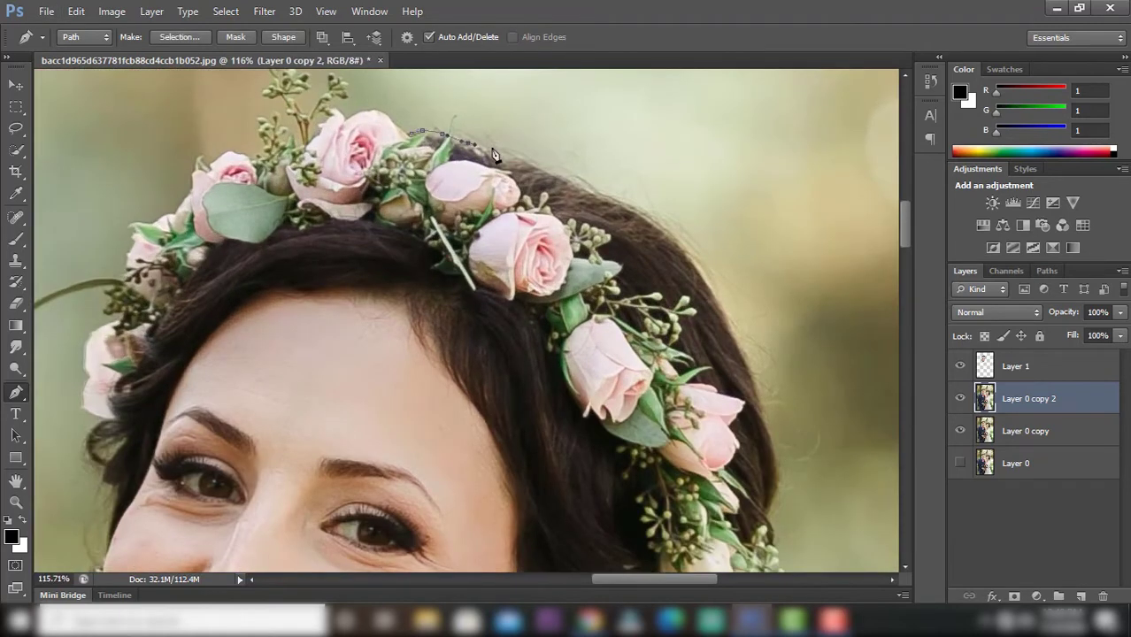
left_click(553, 174)
left_click(565, 179)
scroll(649, 223, "down", 3)
scroll(521, 185, "up", 3)
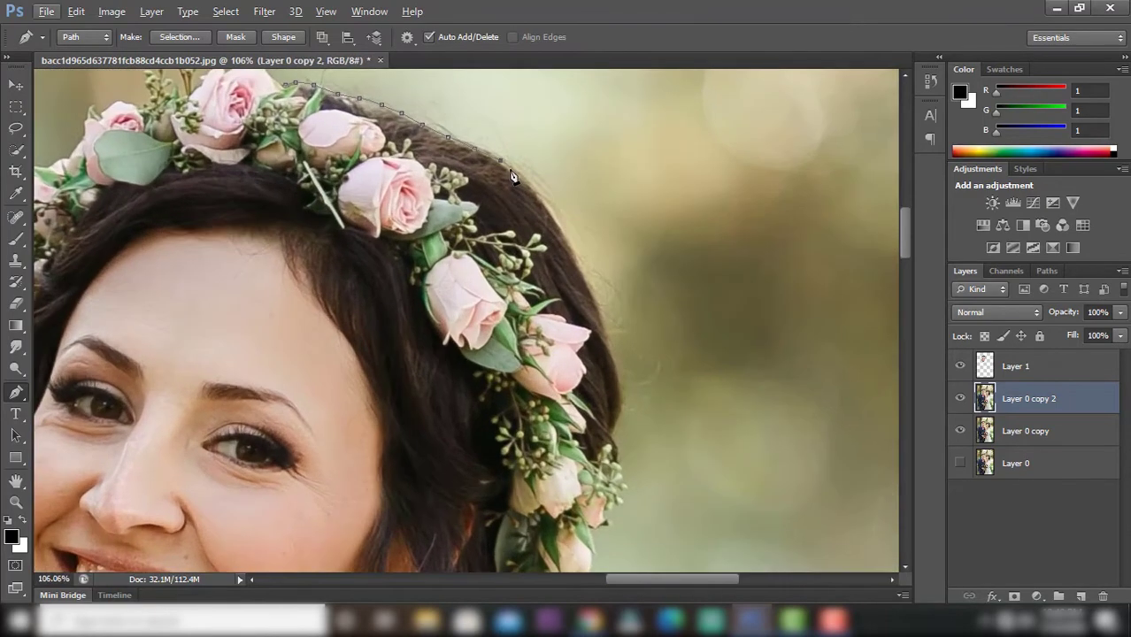
left_click(513, 170)
scroll(476, 193, "down", 2)
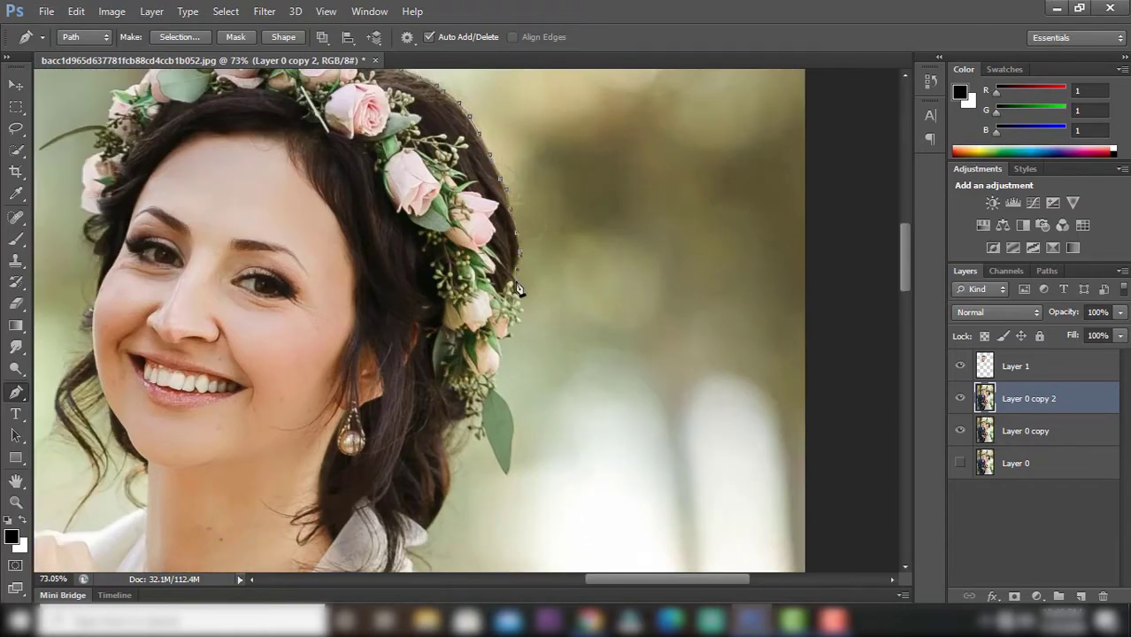
scroll(518, 287, "down", 2)
scroll(509, 292, "up", 3)
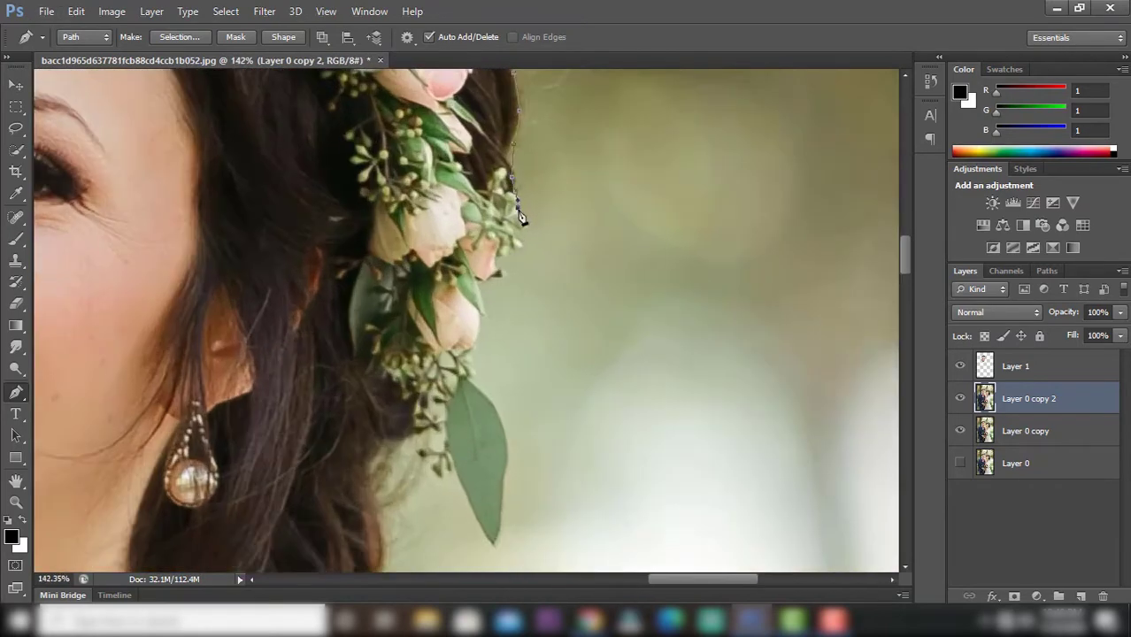
- Extend the path down the flowers beside the bride's hair
left_click(507, 249)
left_click(500, 273)
left_click(478, 296)
left_click(479, 316)
left_click(479, 334)
scroll(465, 363, "down", 2)
scroll(478, 380, "up", 3)
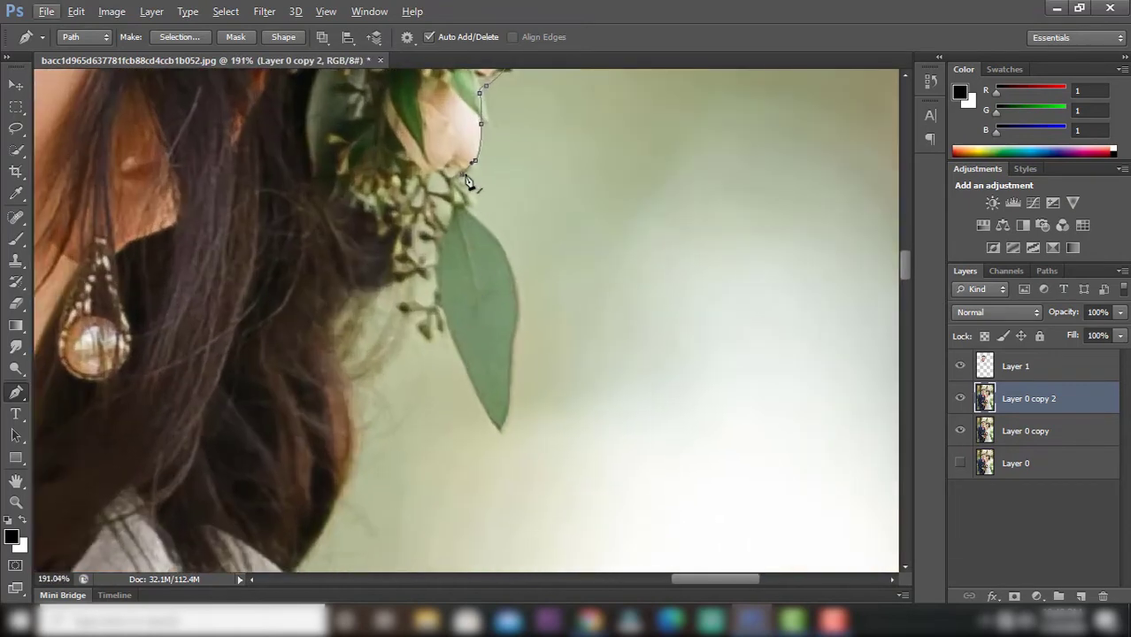
- Trace the path around the leaf's edges and leftward around the hair
left_click(460, 180)
left_click(493, 234)
left_click(507, 266)
left_click(515, 321)
scroll(512, 368, "down", 3)
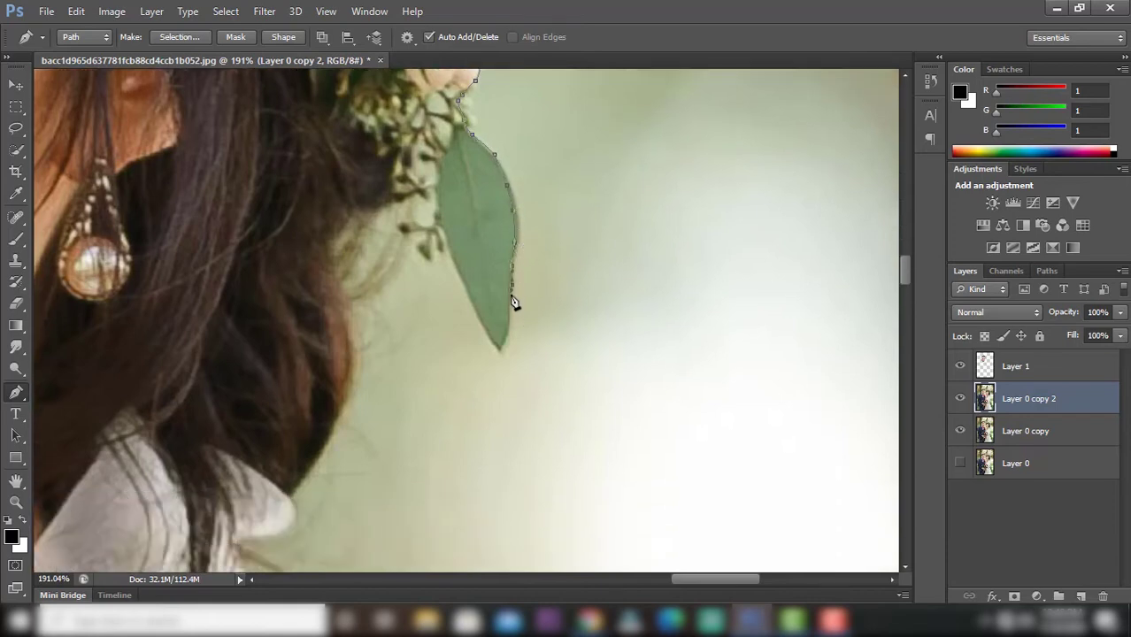
left_click(510, 308)
left_click(468, 294)
left_click(419, 147)
left_click(404, 147)
left_click(391, 191)
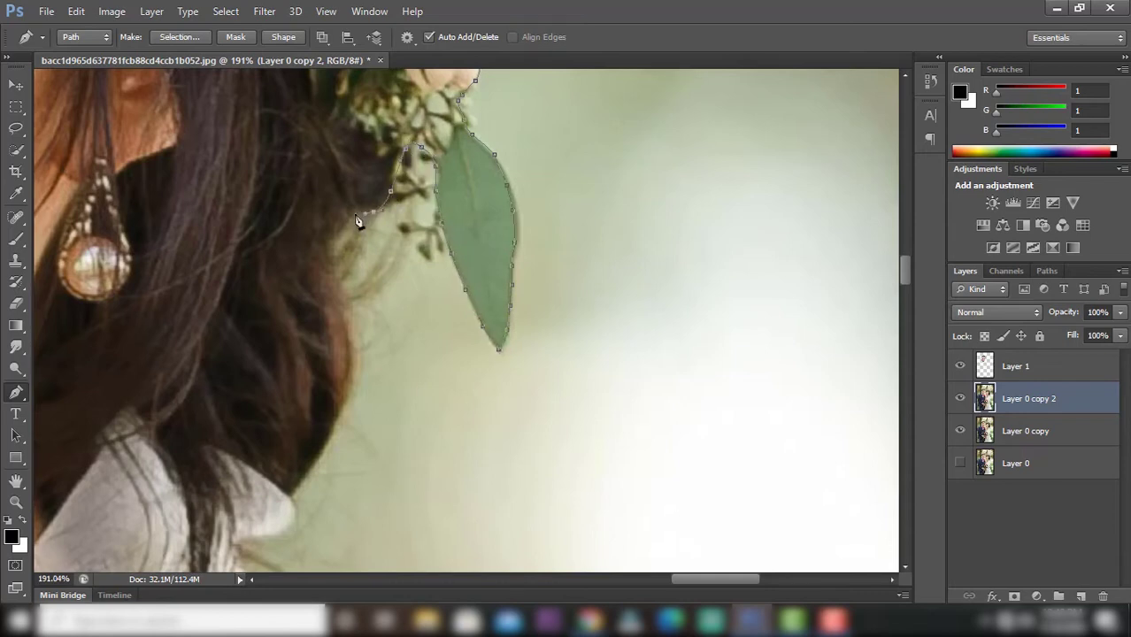
- Extend the pen path down along the bride's hair edge
left_click(334, 285)
left_click(329, 432)
left_click(312, 456)
left_click(294, 494)
left_click(235, 455)
left_click(199, 438)
scroll(199, 438, "down", 3)
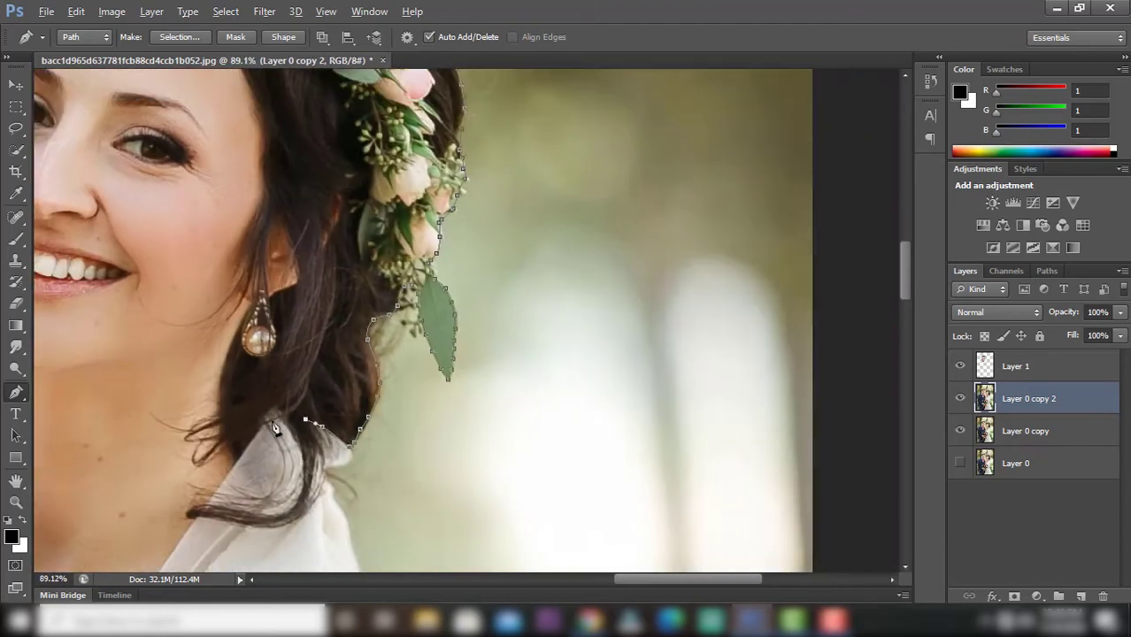
scroll(283, 429, "up", 2)
- Trace around the ends of the hair and back up toward the earring
left_click(328, 395)
left_click(296, 437)
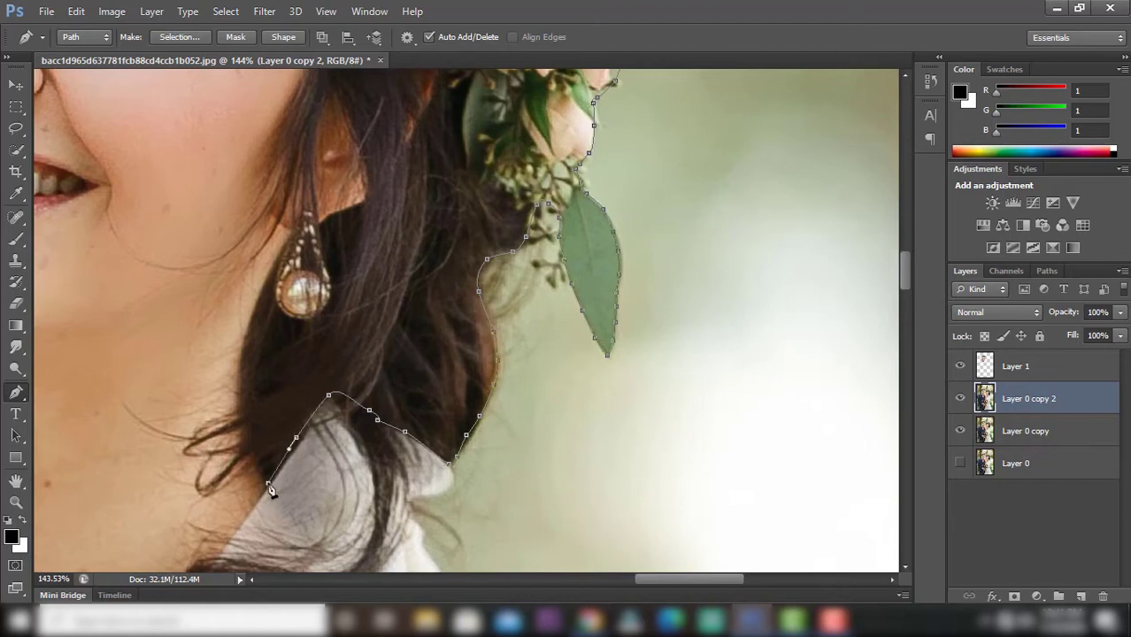
left_click(267, 482)
left_click(244, 460)
left_click(240, 424)
left_click(236, 382)
left_click(243, 340)
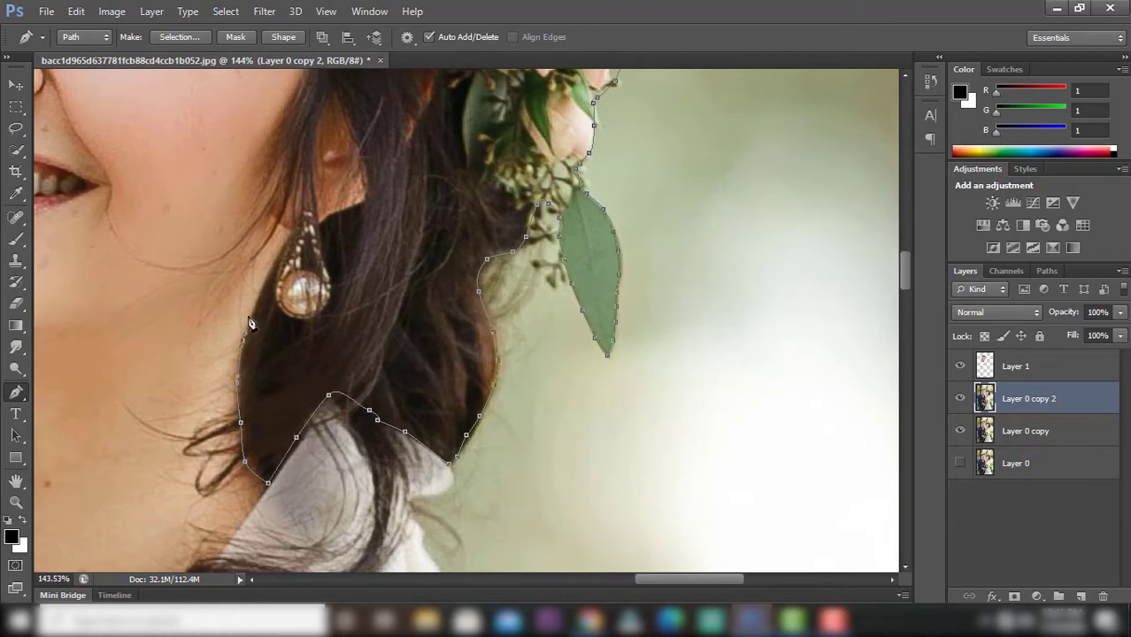
left_click(251, 309)
left_click(268, 278)
scroll(556, 288, "down", 3)
scroll(634, 285, "up", 3)
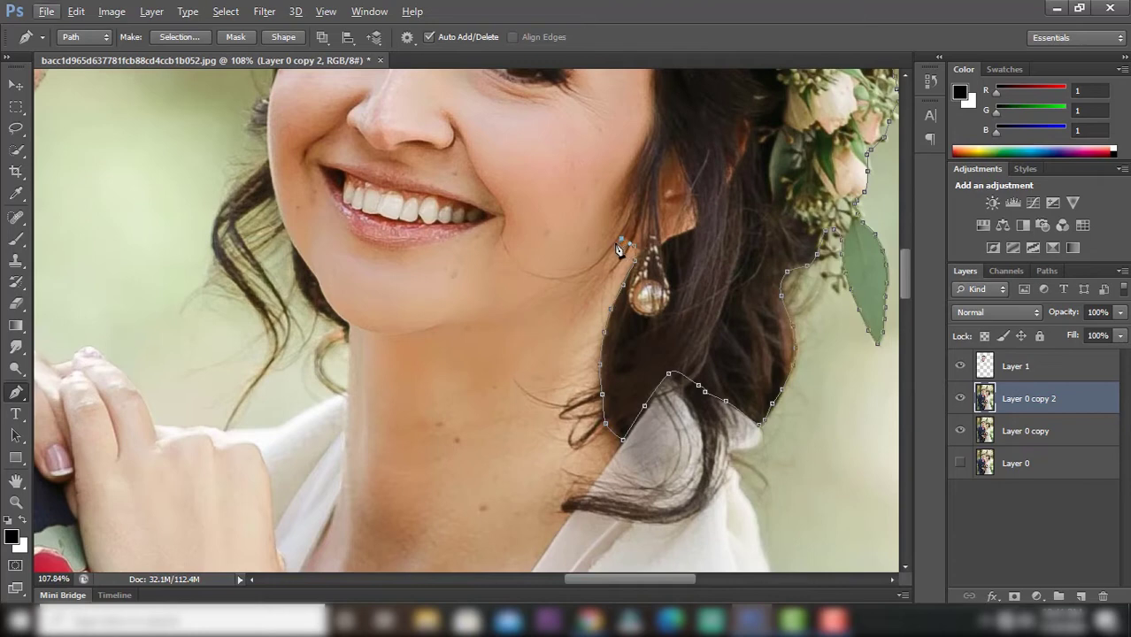
- Outline the bride's jawline toward her chin
left_click(548, 292)
left_click(501, 309)
left_click(457, 321)
left_click(422, 331)
left_click(359, 327)
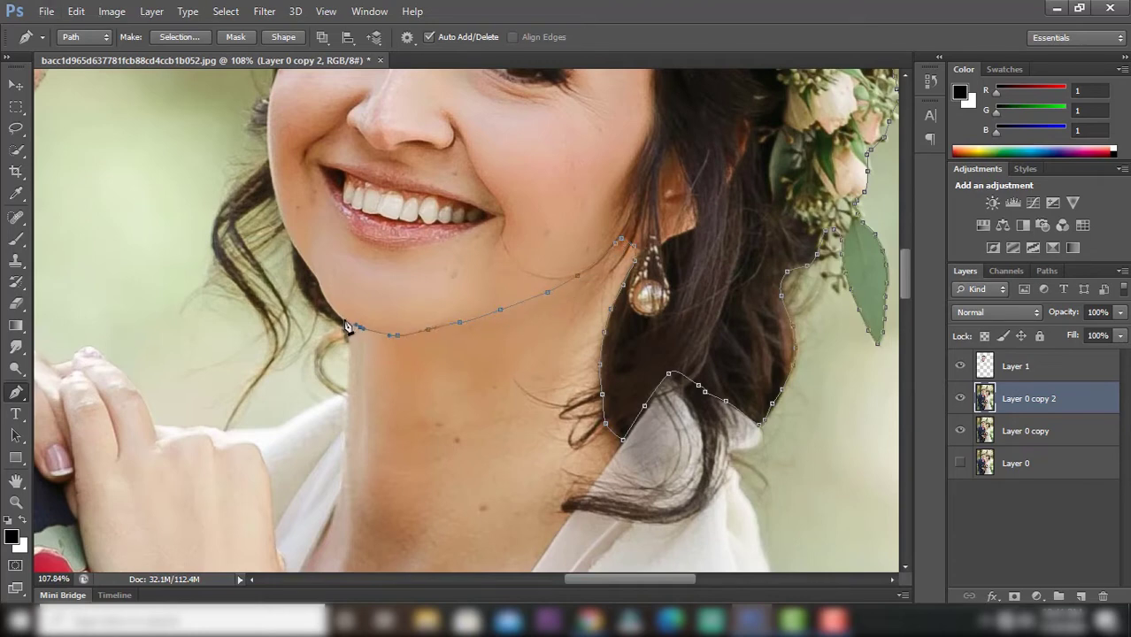
scroll(320, 287, "down", 3, "alt")
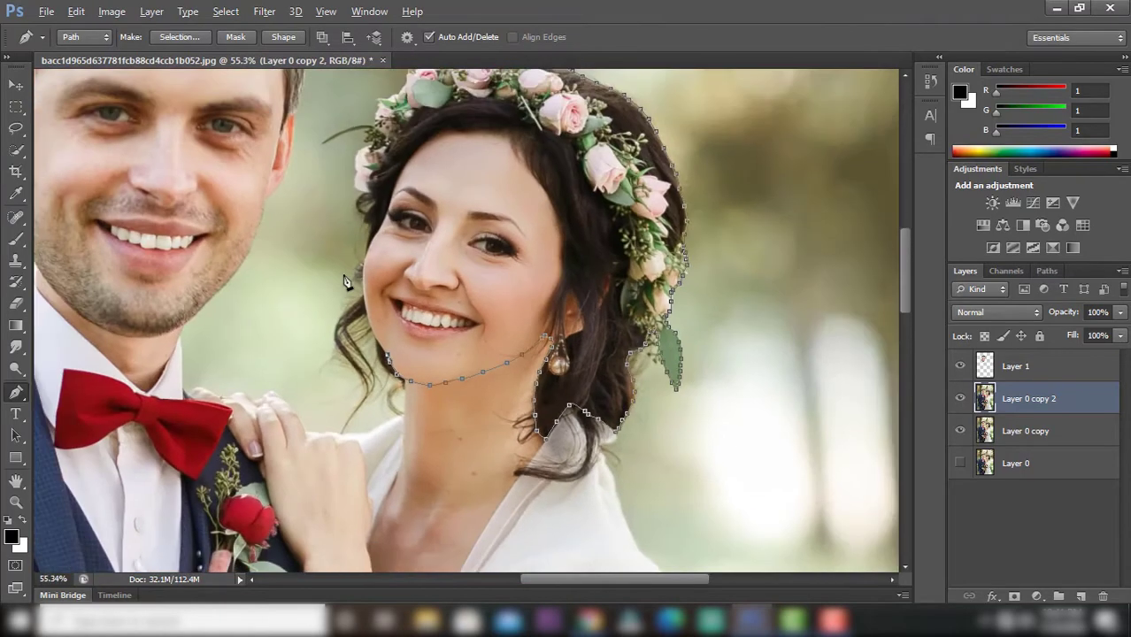
scroll(349, 278, "up", 3, "alt")
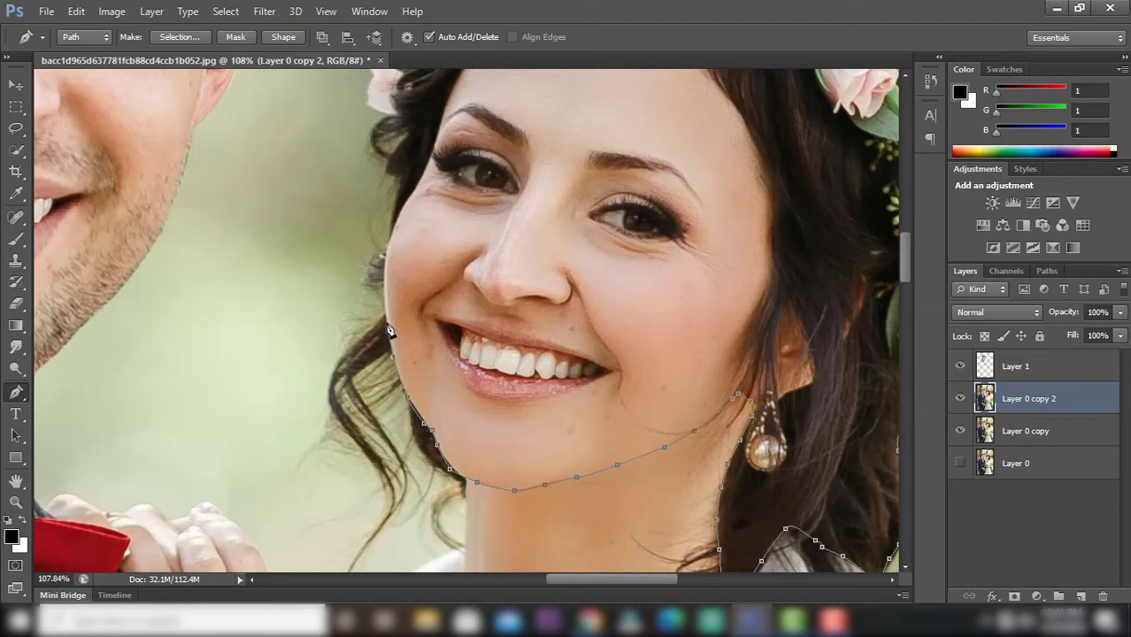
- Close the path up the cheek and around the flower crown's top with curved points
left_click(386, 258)
scroll(397, 195, "down", 3, "alt")
scroll(447, 181, "up", 2, "alt")
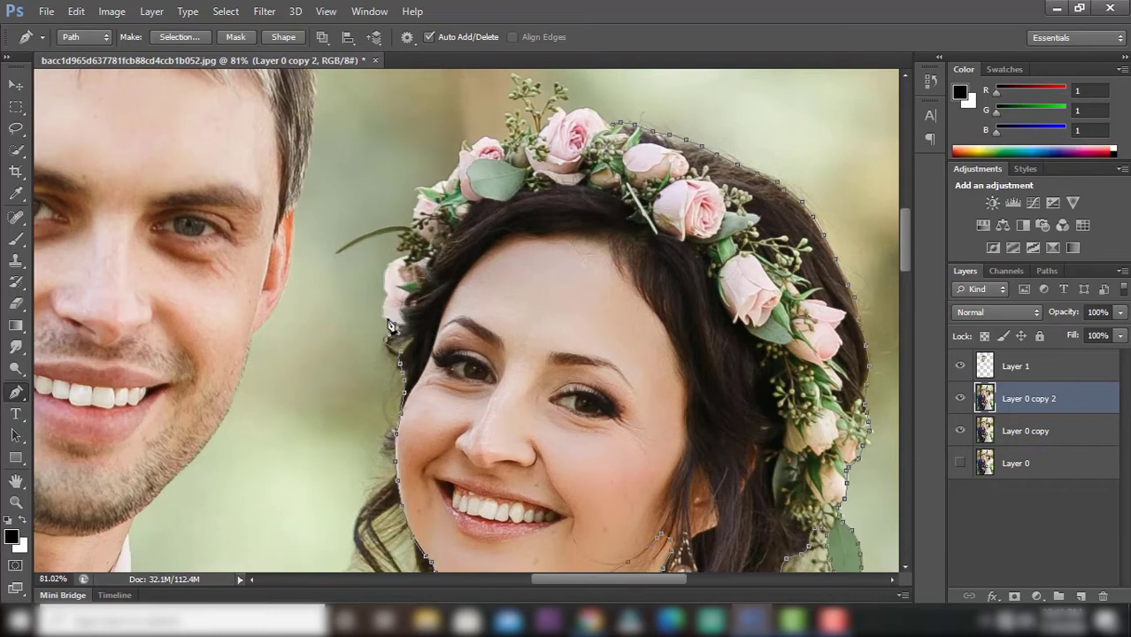
left_click_drag(387, 263, 399, 259)
left_click(442, 182)
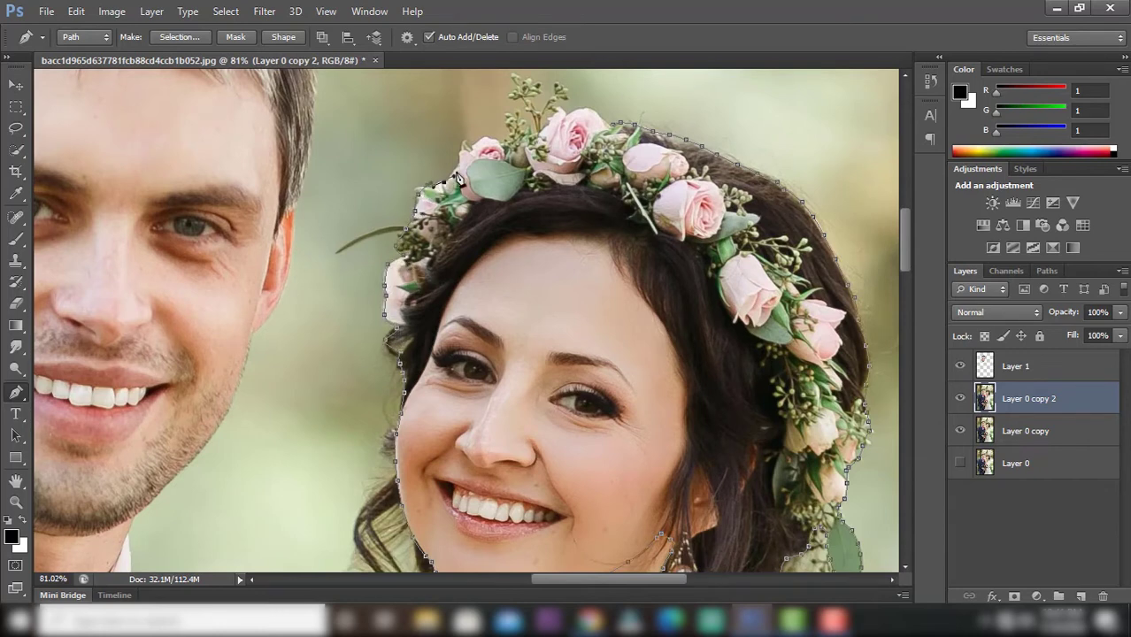
left_click(460, 157)
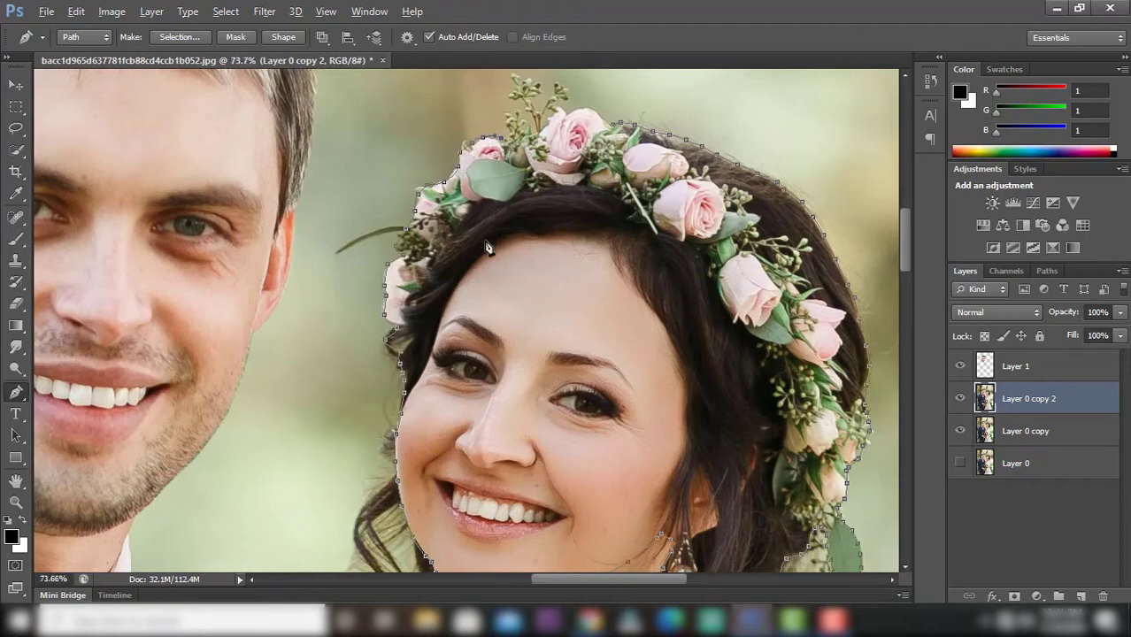
scroll(474, 145, "up", 5)
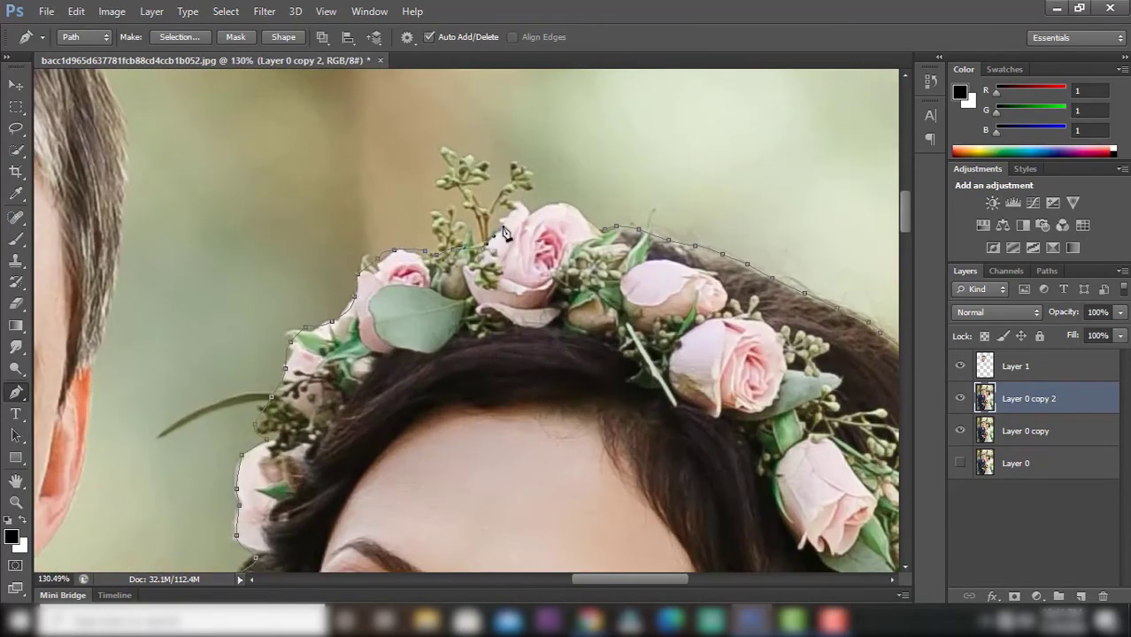
left_click(512, 216)
left_click_drag(565, 206, 573, 204)
scroll(607, 237, "down", 3)
scroll(574, 224, "down", 2)
- Turn the traced path into a selection and copy the bride's head to Layer 2
right_click(572, 219)
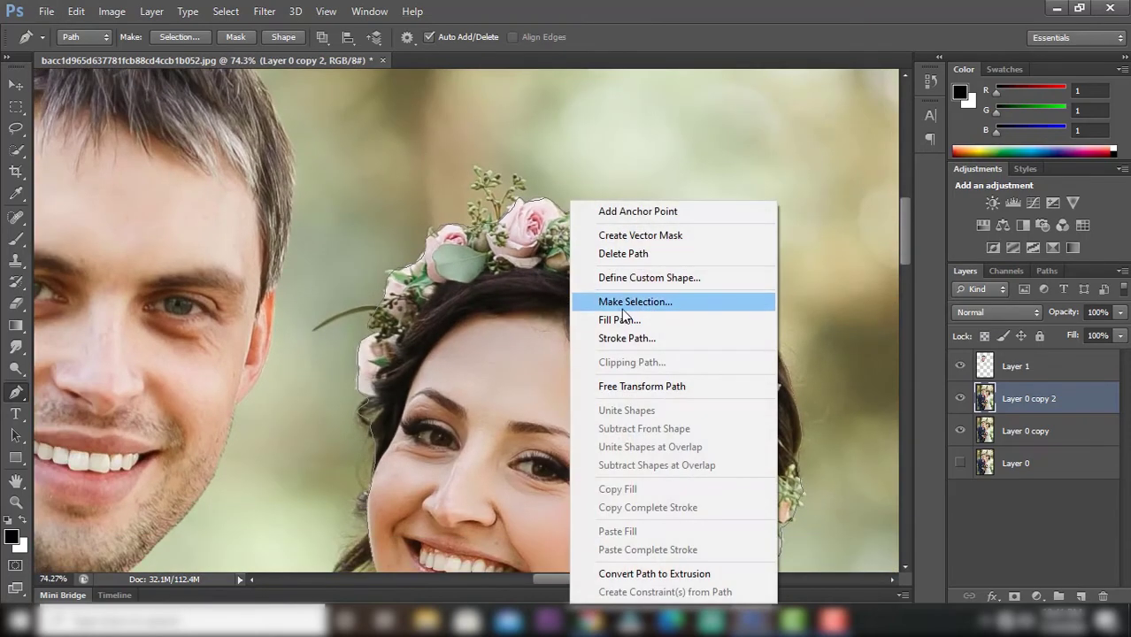
left_click(624, 301)
left_click(657, 181)
scroll(502, 195, "down", 3)
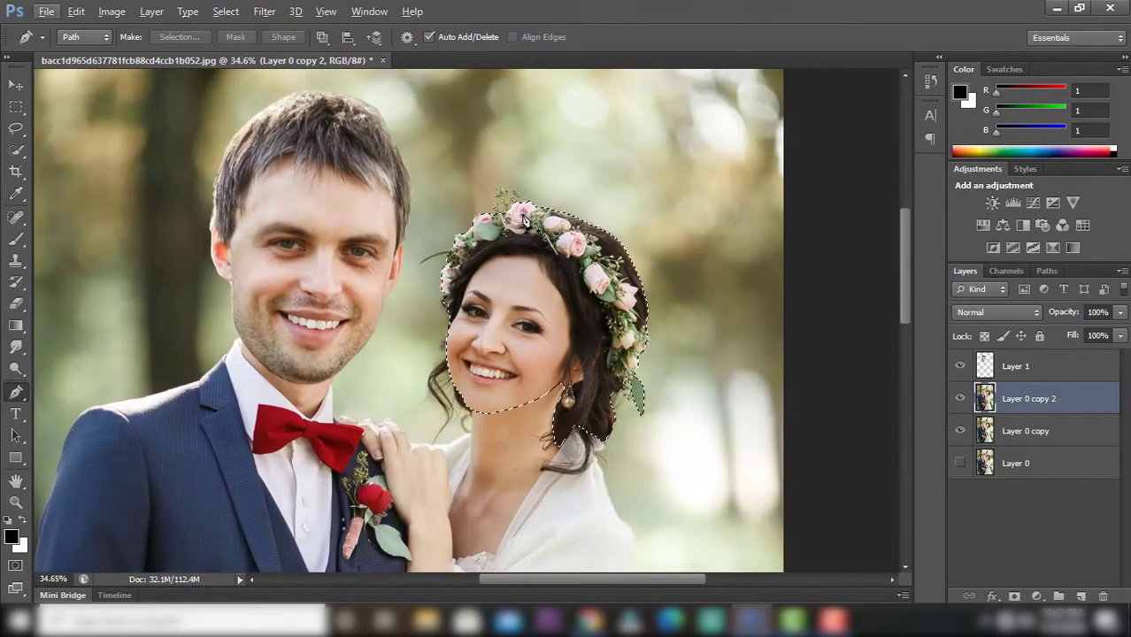
key("ctrl+j")
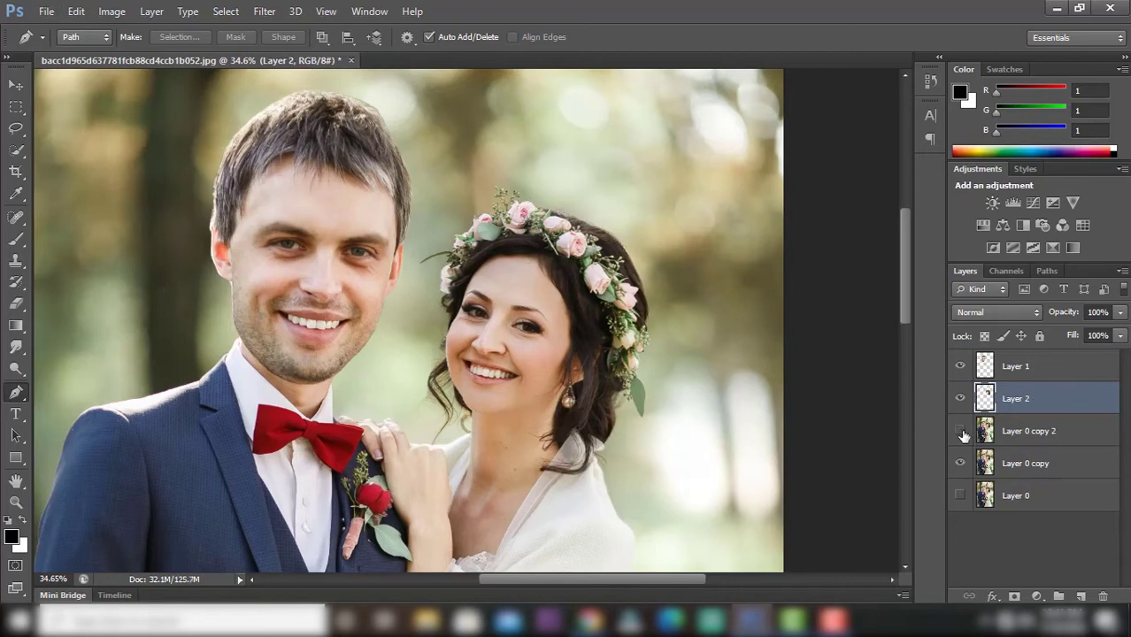
- Scale the bride's head up to about 128% and raise it slightly
key("ctrl+t")
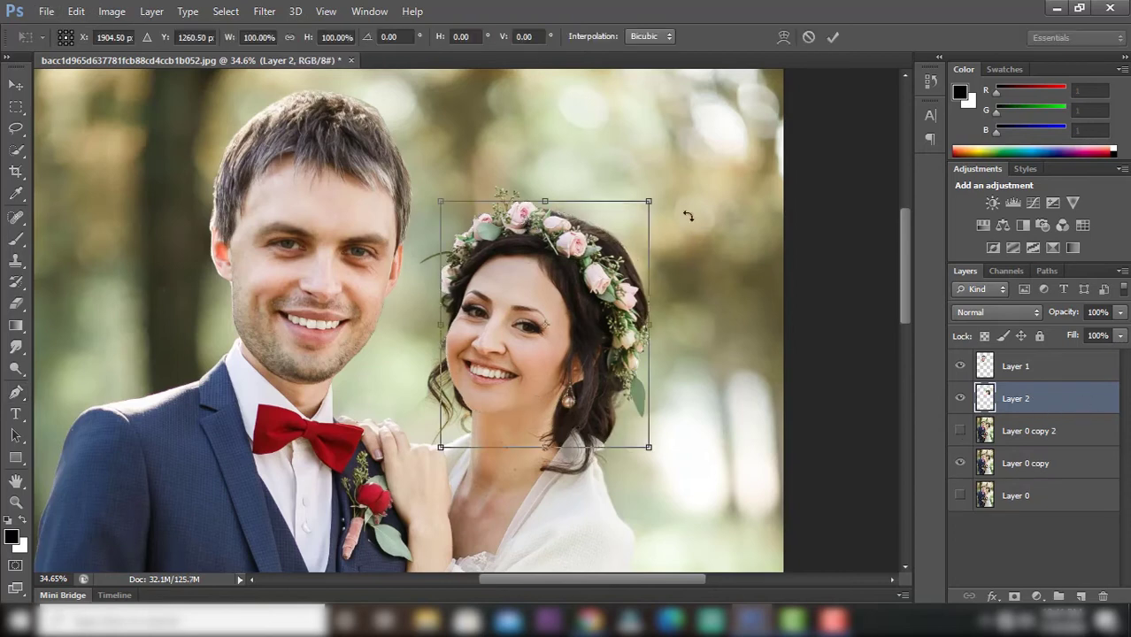
left_click_drag(649, 202, 676, 172)
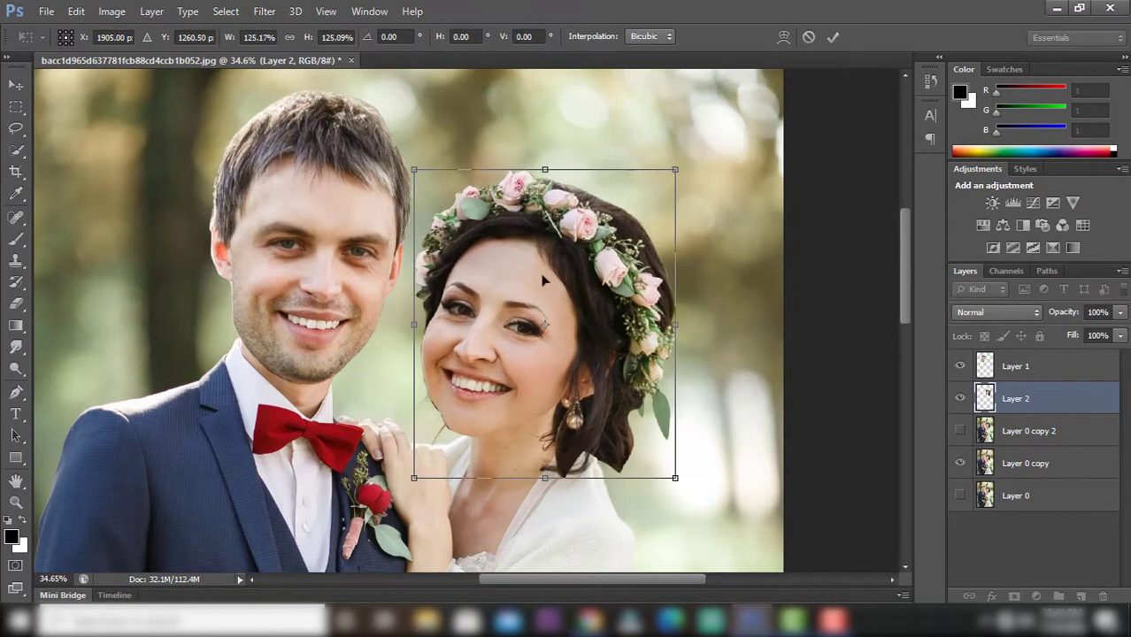
mouse_move(546, 280)
left_mouse_down()
mouse_move(543, 255)
mouse_move(539, 278)
left_mouse_up()
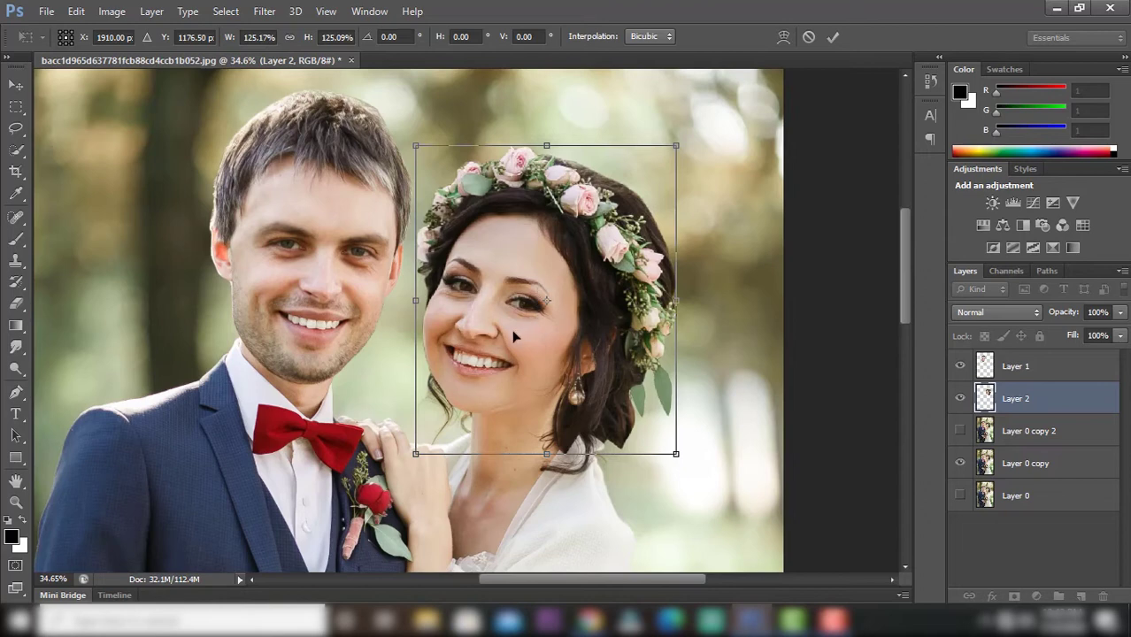
mouse_move(512, 330)
left_mouse_down()
mouse_move(531, 330)
mouse_move(528, 344)
left_mouse_up()
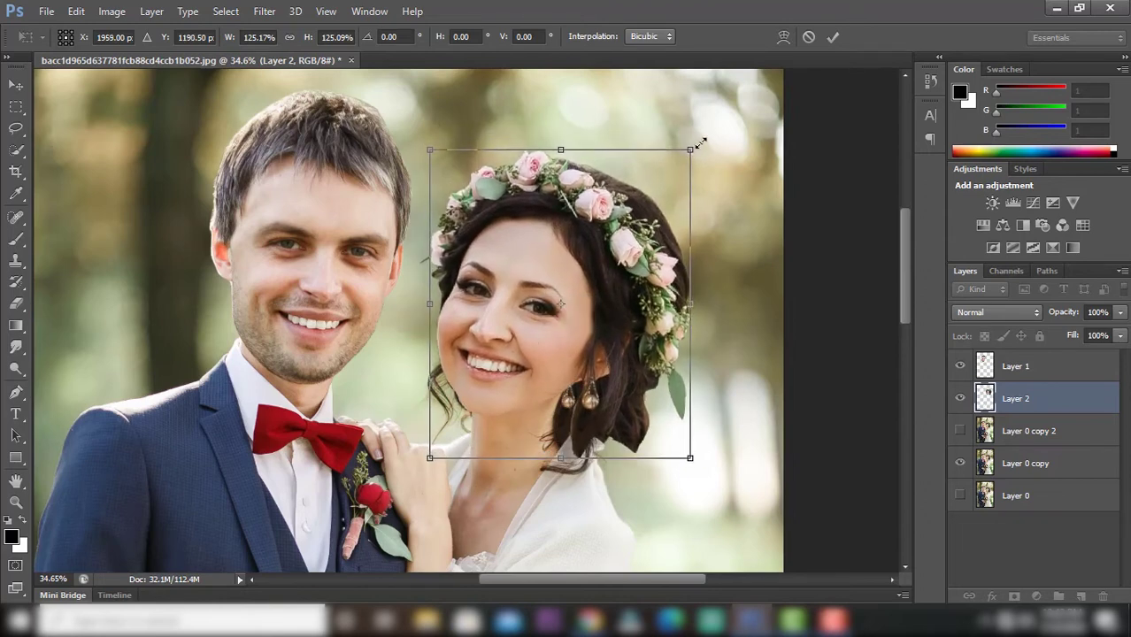
left_click_drag(700, 143, 696, 142)
- Apply the enlarged-head transform on Layer 2
left_click(833, 37)
key("p")
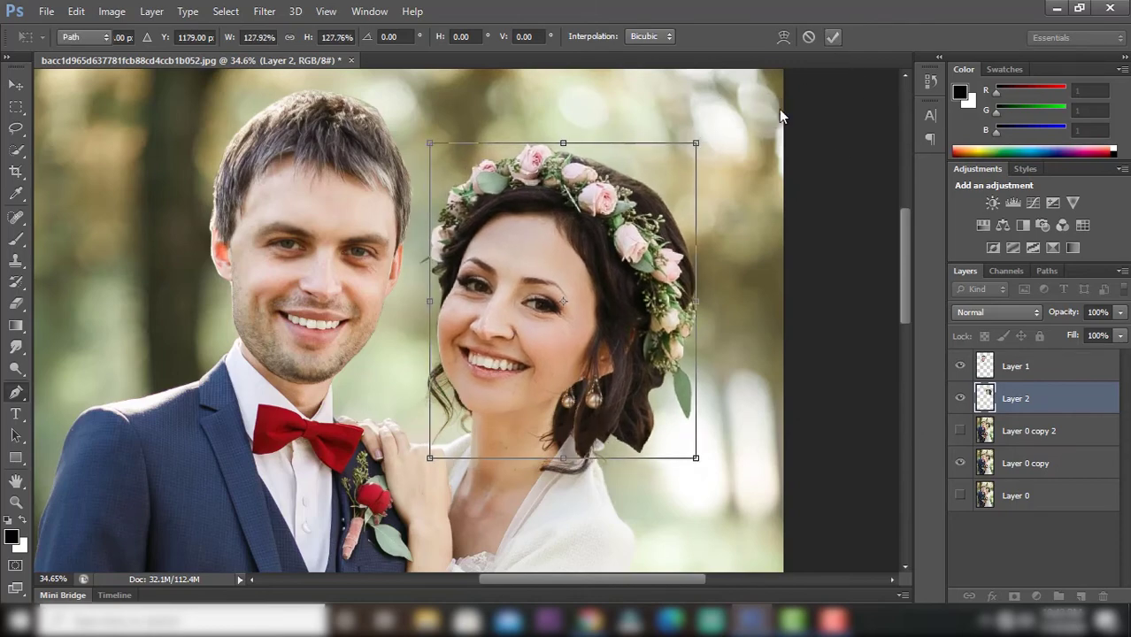
scroll(612, 370, "up", 2)
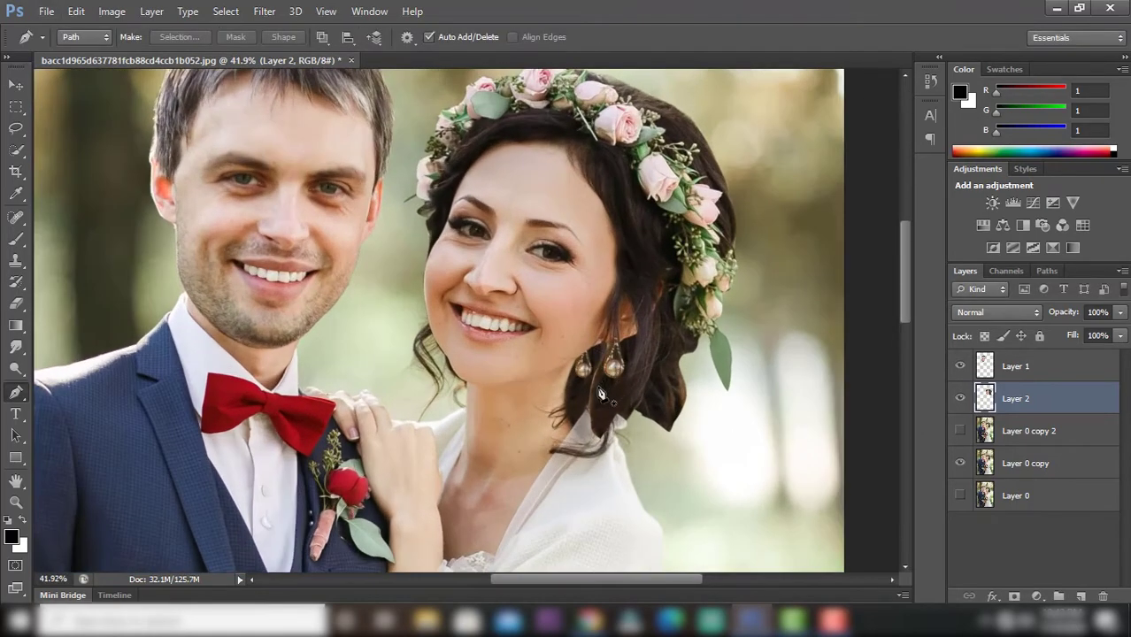
scroll(606, 396, "up", 1)
- Shrink the bride's head to about 92%, shift it left, and apply
key("ctrl+t")
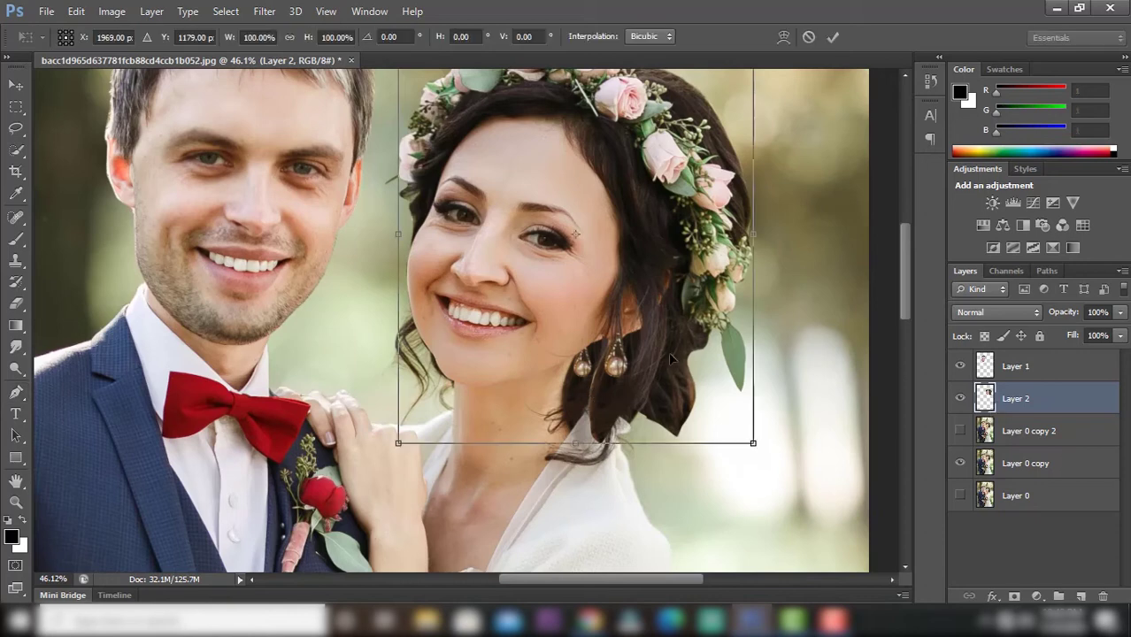
left_click_drag(663, 357, 662, 356)
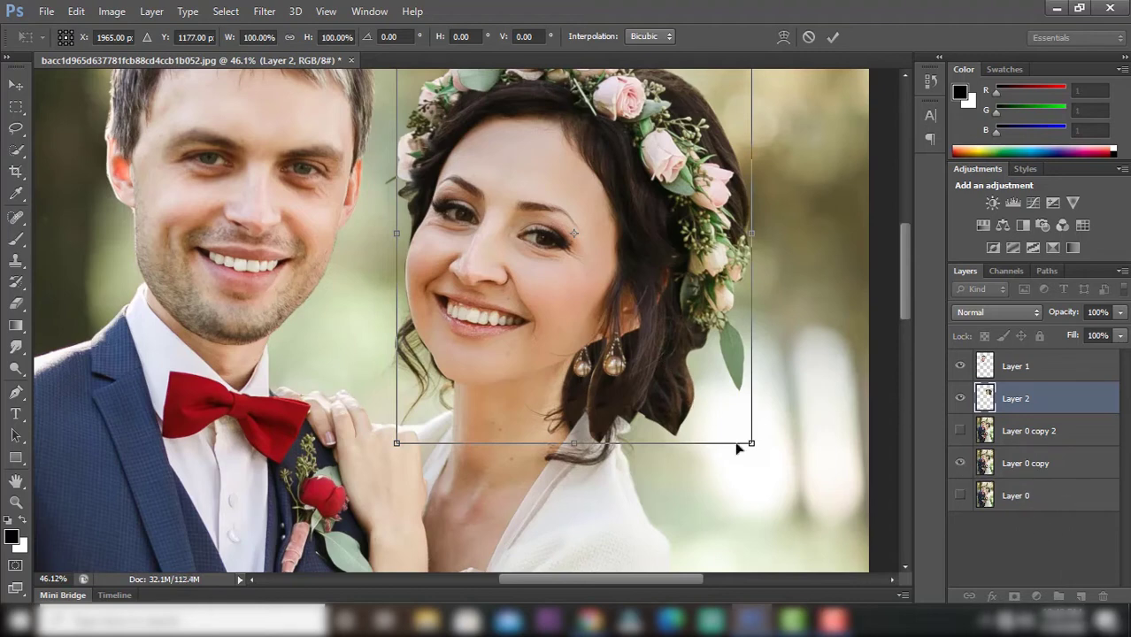
left_click_drag(755, 447, 739, 434)
mouse_move(613, 321)
left_mouse_down()
mouse_move(601, 316)
mouse_move(596, 330)
left_mouse_up()
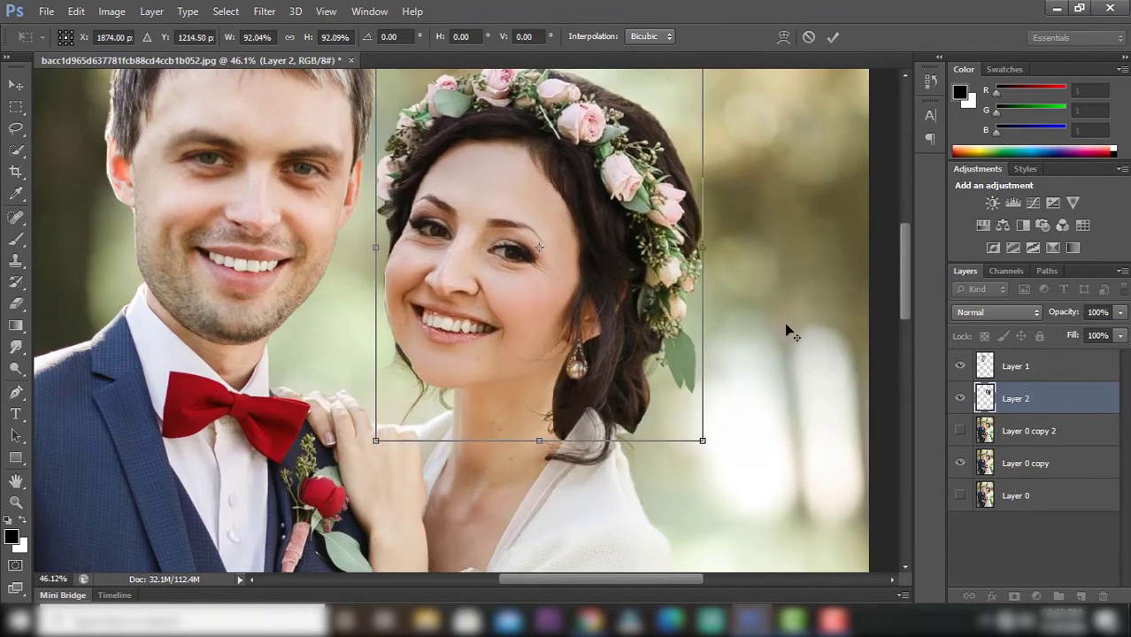
scroll(797, 329, "down", 4)
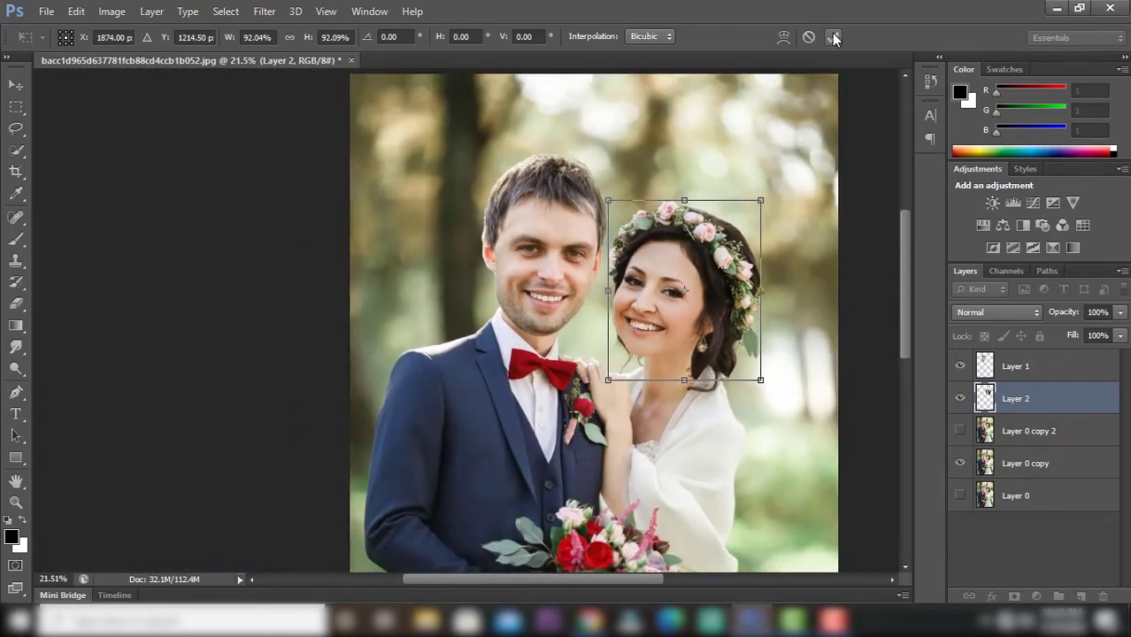
left_click(832, 37)
key("p")
scroll(750, 302, "up", 2)
scroll(750, 303, "up", 2)
- On Layer 0 copy 2, open Liquify and pinch the bride's waist with the Pucker tool
scroll(749, 303, "down", 2)
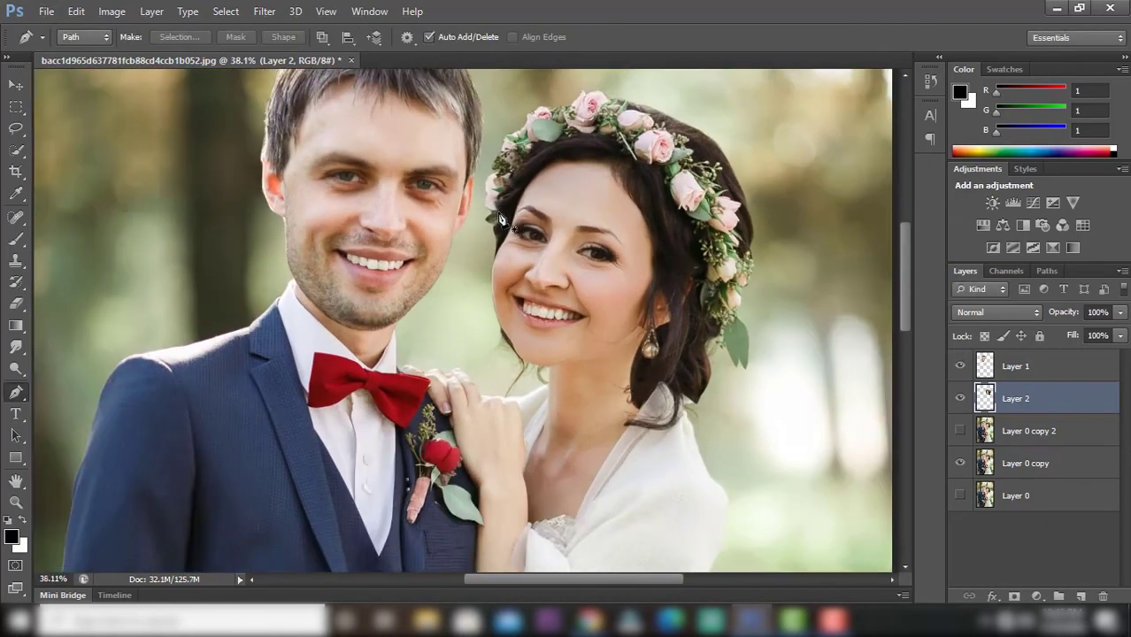
scroll(750, 303, "down", 2)
scroll(750, 303, "down", 1)
scroll(598, 255, "up", 1)
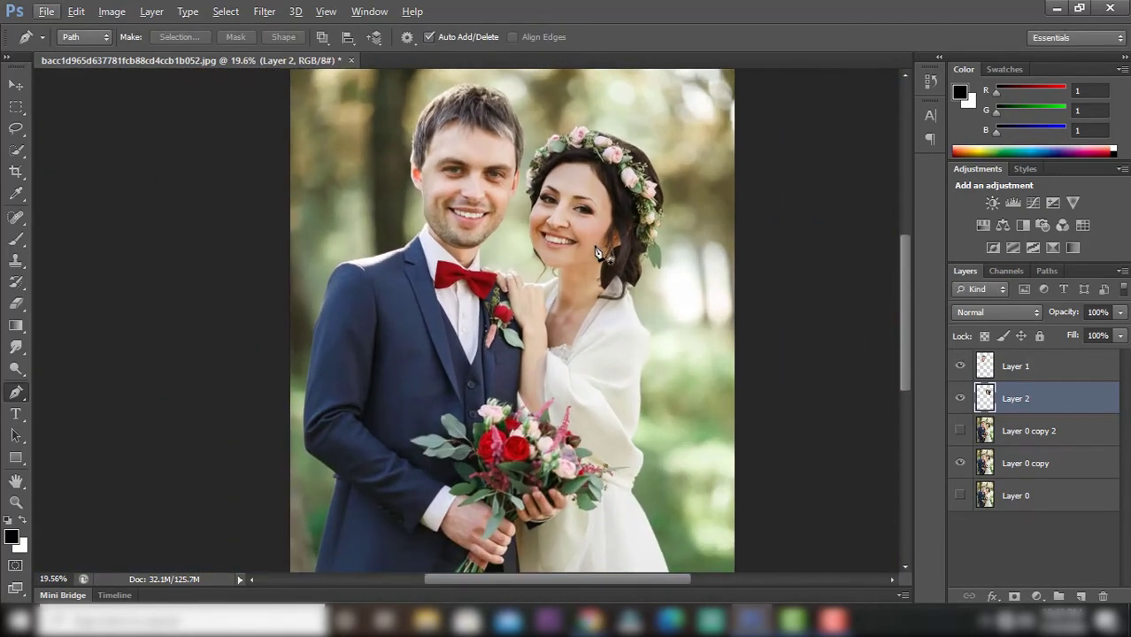
left_click(1020, 437)
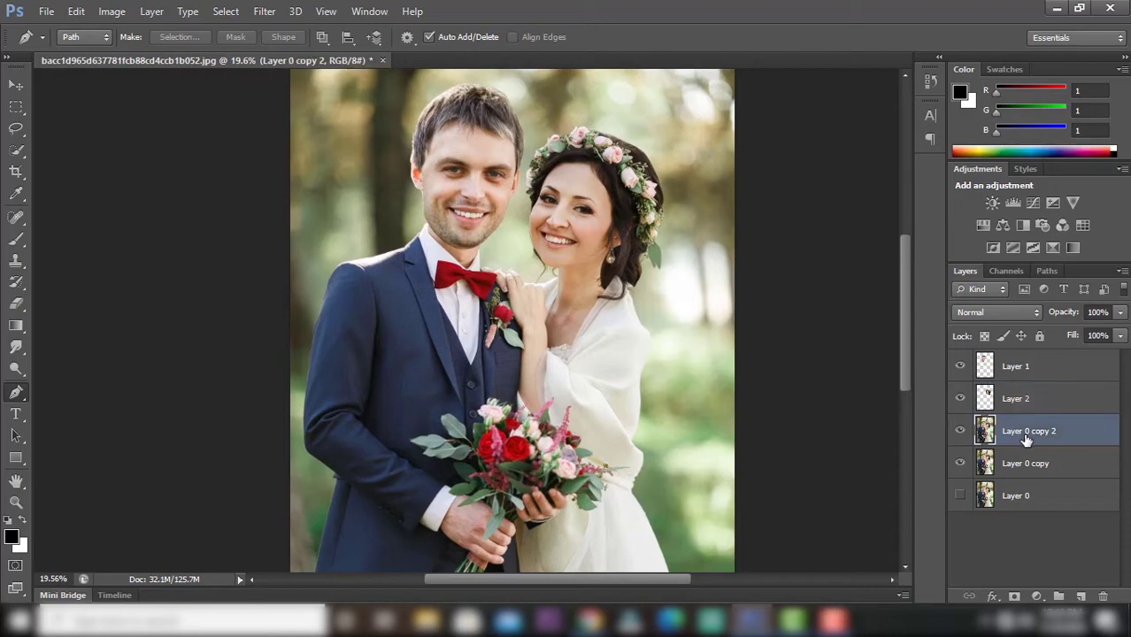
left_click(264, 12)
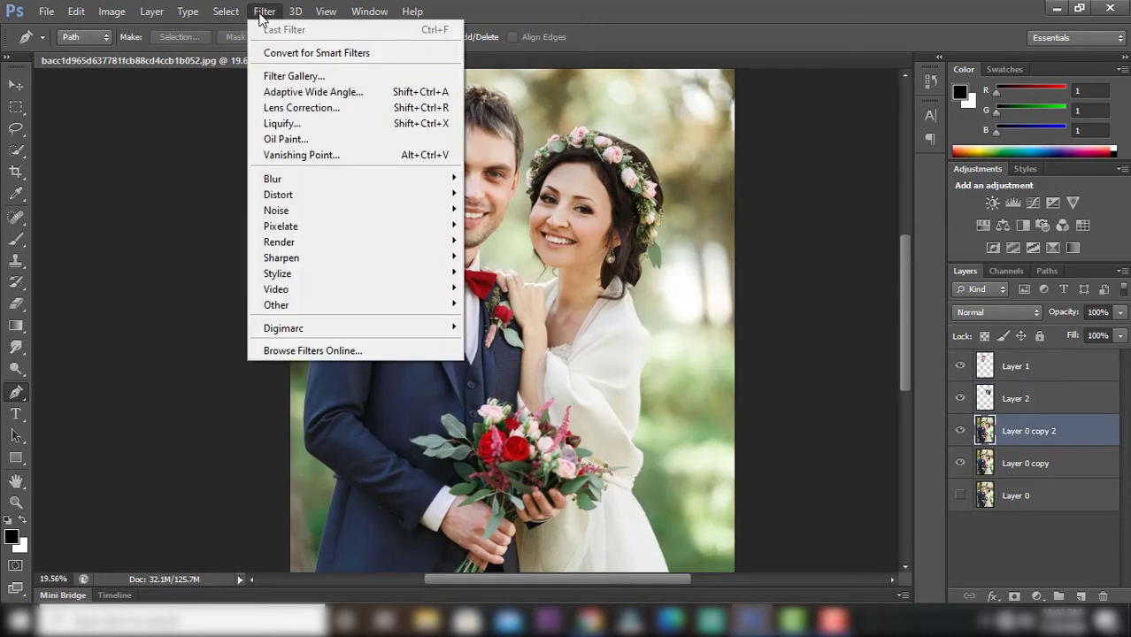
left_click(294, 124)
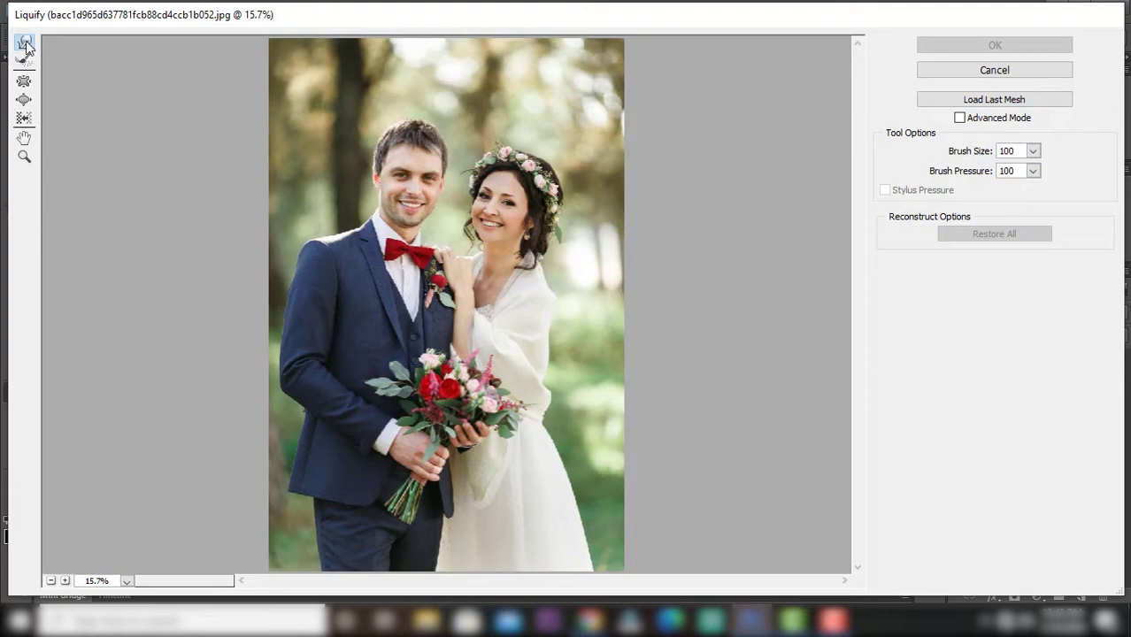
left_click(24, 80)
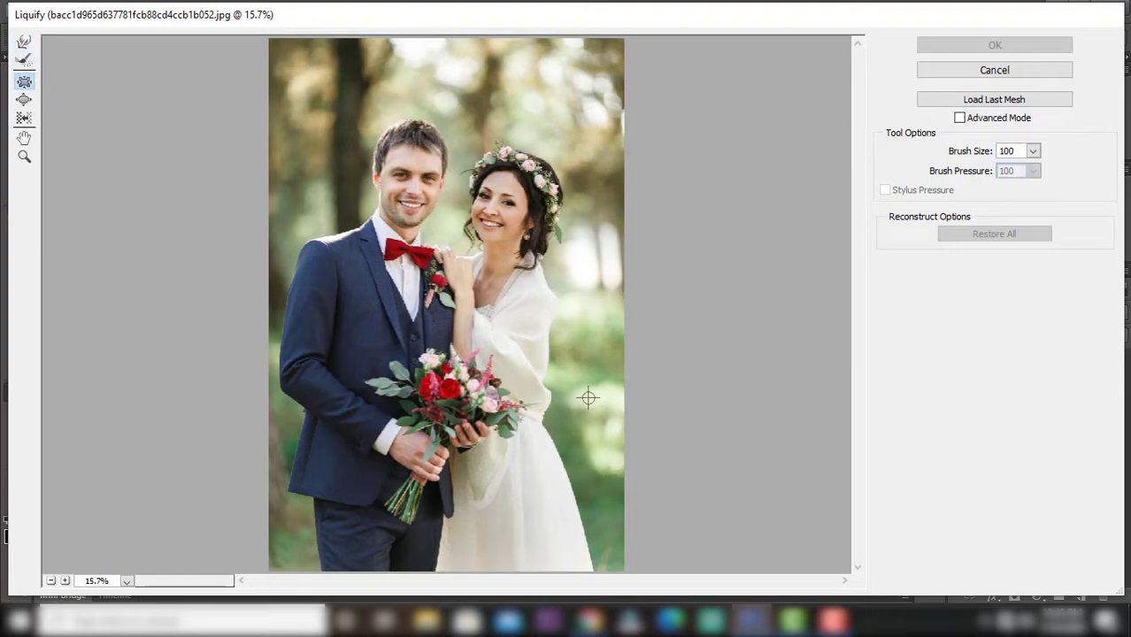
left_click(531, 393)
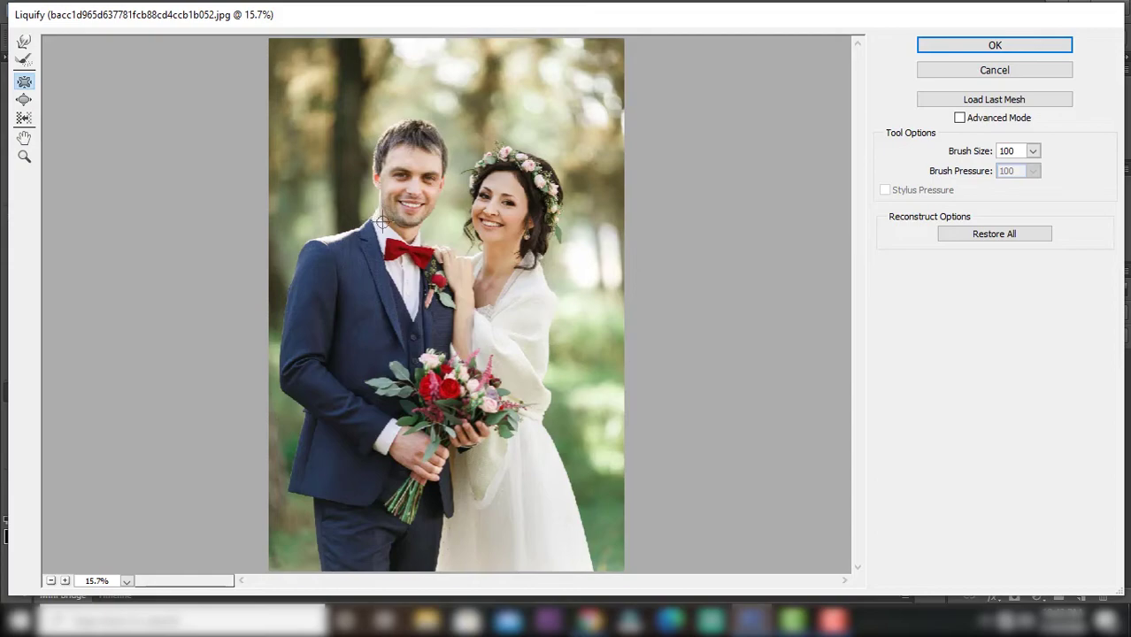
- Close Liquify and distort the photo layer's right edge inward to narrow the bodies
left_click(990, 70)
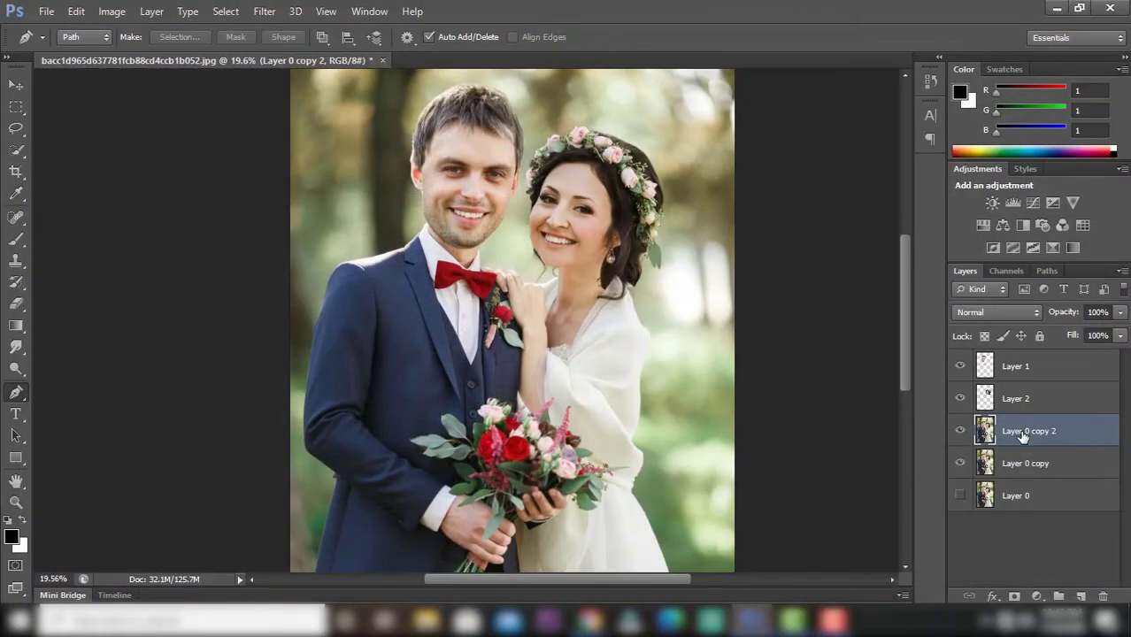
key("ctrl+t")
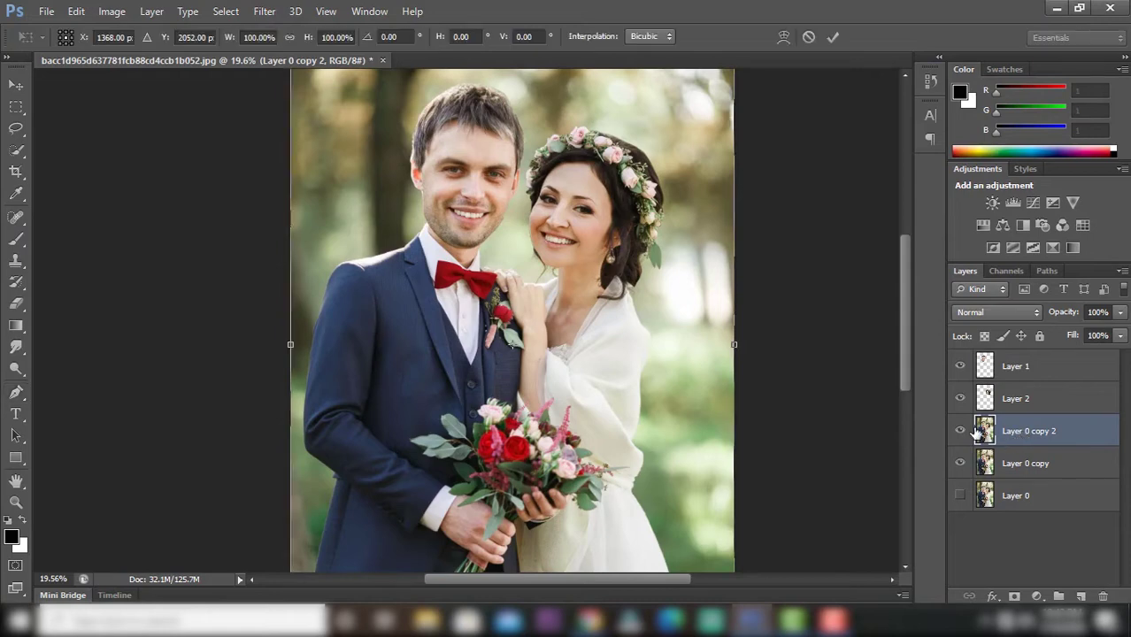
right_click(606, 354)
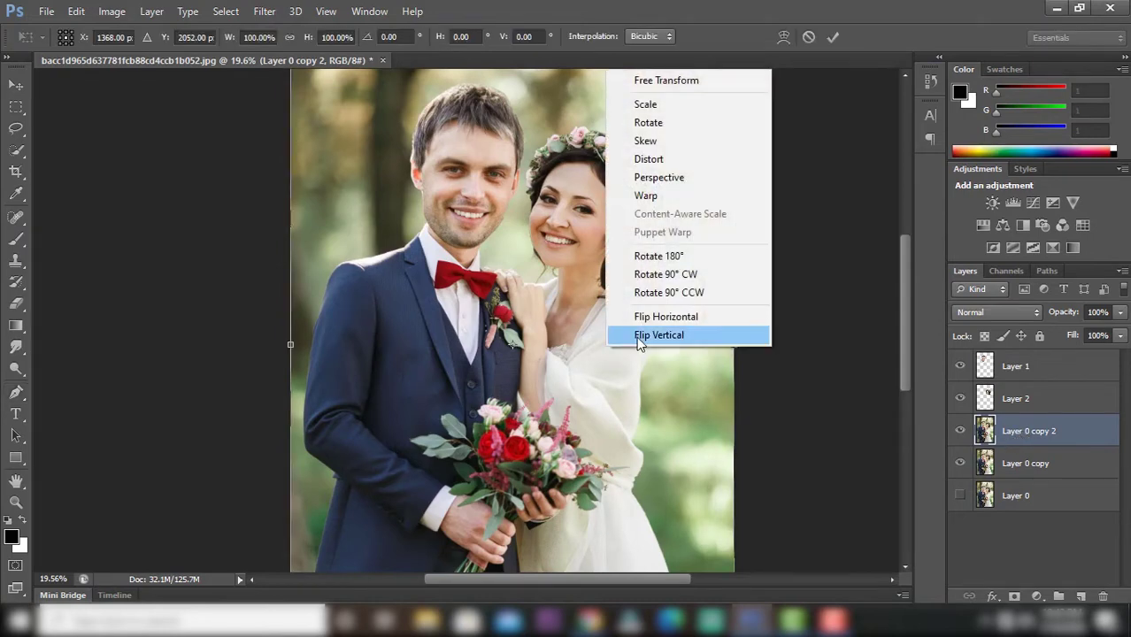
left_click(674, 177)
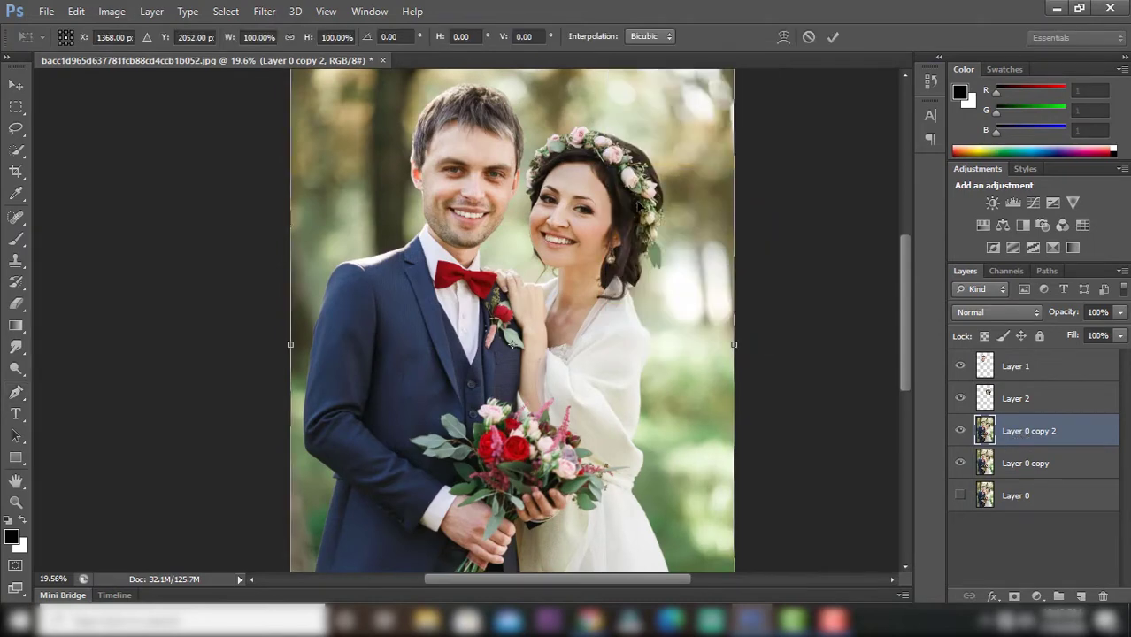
scroll(622, 224, "down", 1)
left_click_drag(634, 324, 596, 332)
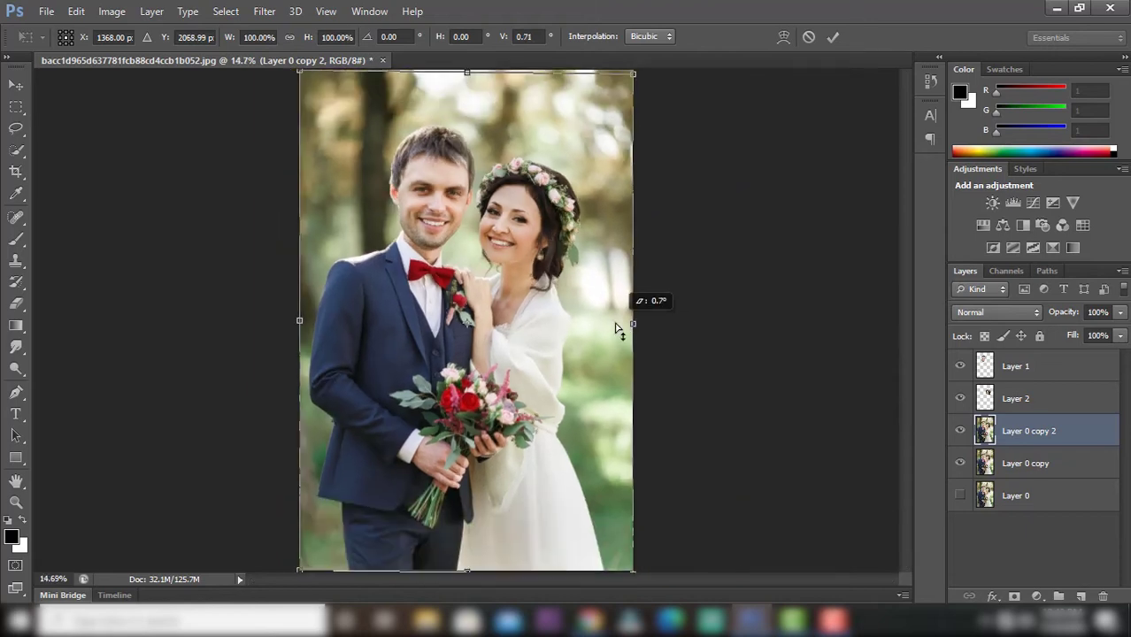
right_click(584, 258)
left_click(634, 346)
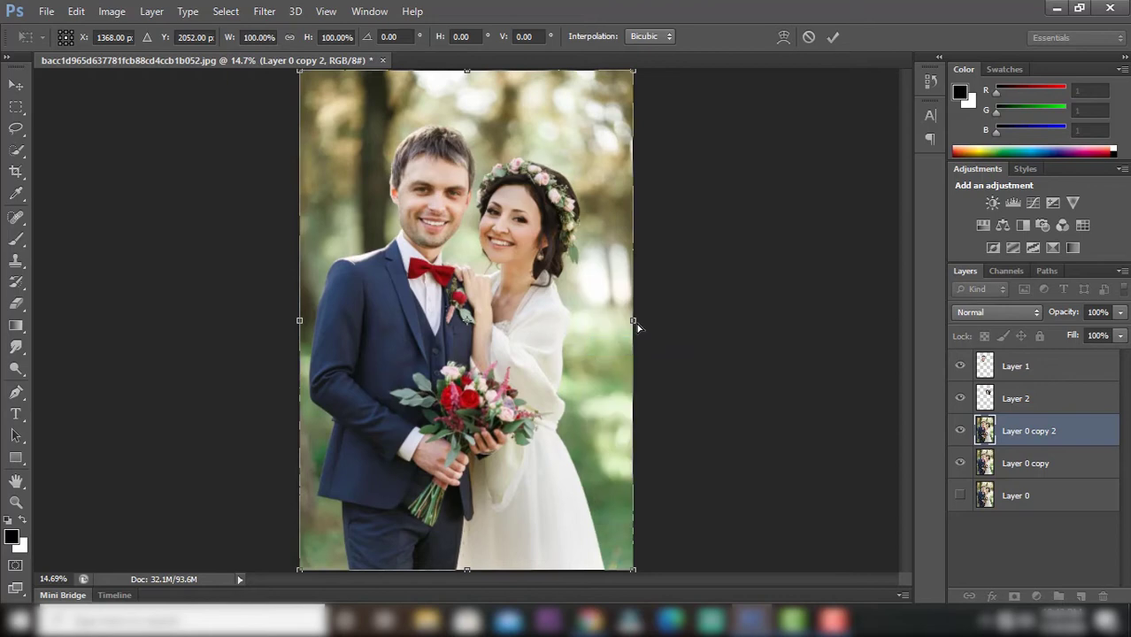
mouse_move(628, 323)
left_mouse_down()
mouse_move(619, 296)
mouse_move(606, 316)
left_mouse_up()
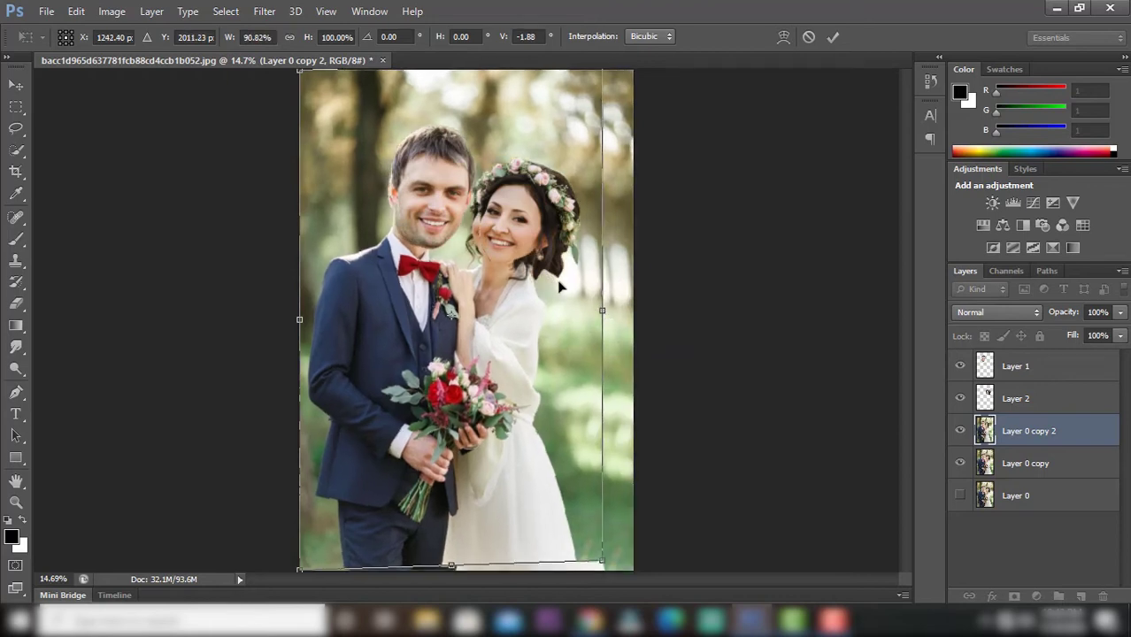
left_click(832, 36)
key("alt+bracketright")
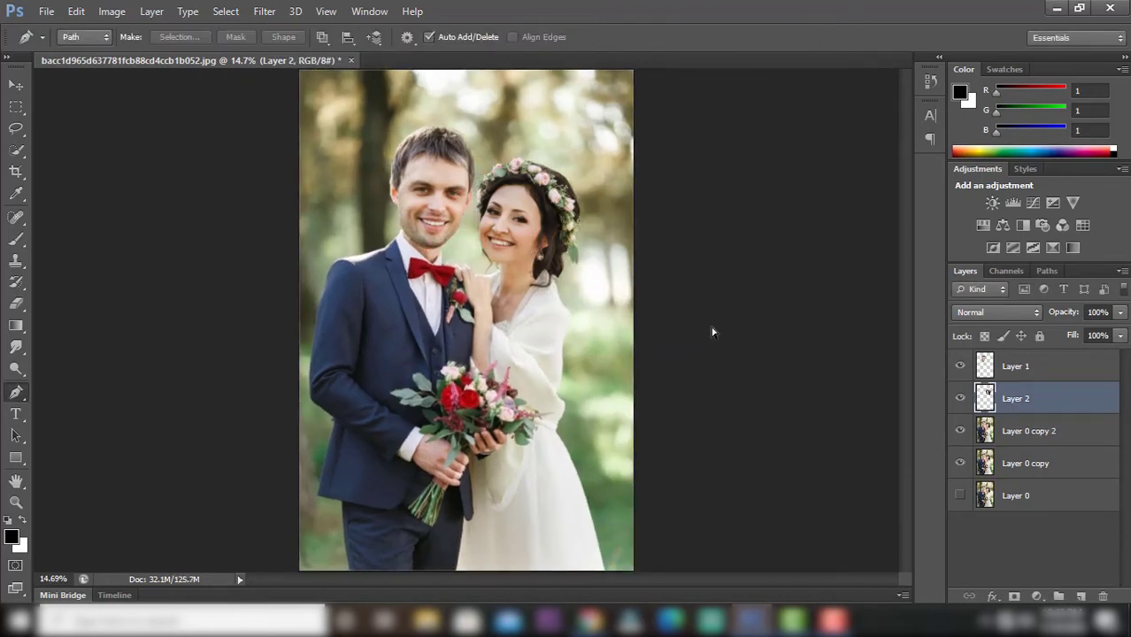
- Dismiss an unchanged head transform and start a new free transform on Layer 0 copy 2
key("ctrl+t")
left_click(832, 37)
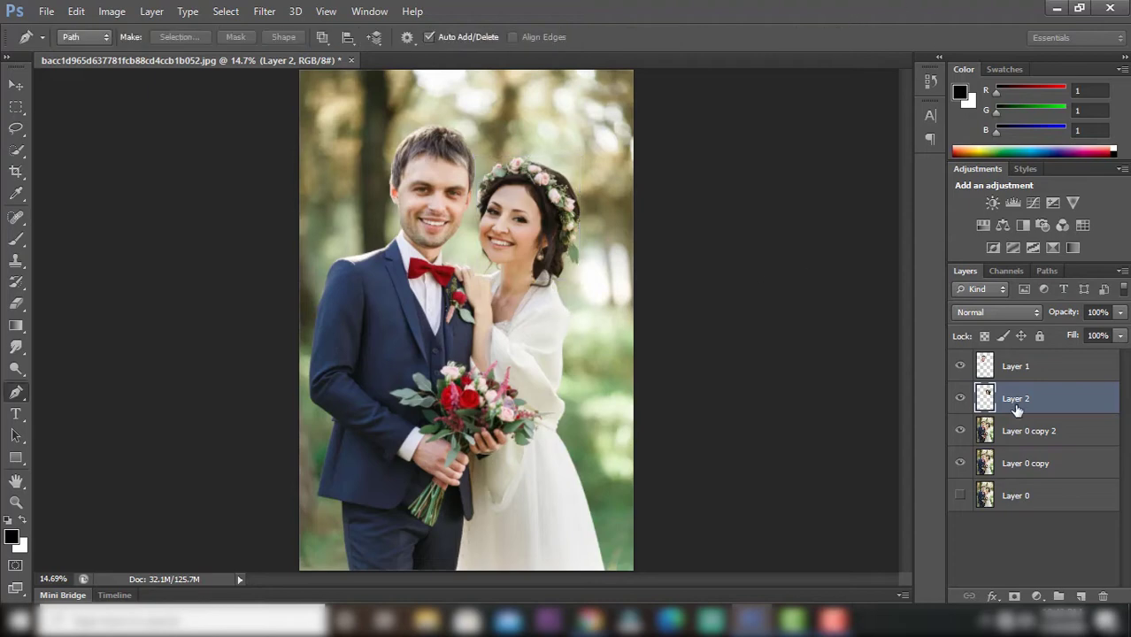
left_click(1014, 441)
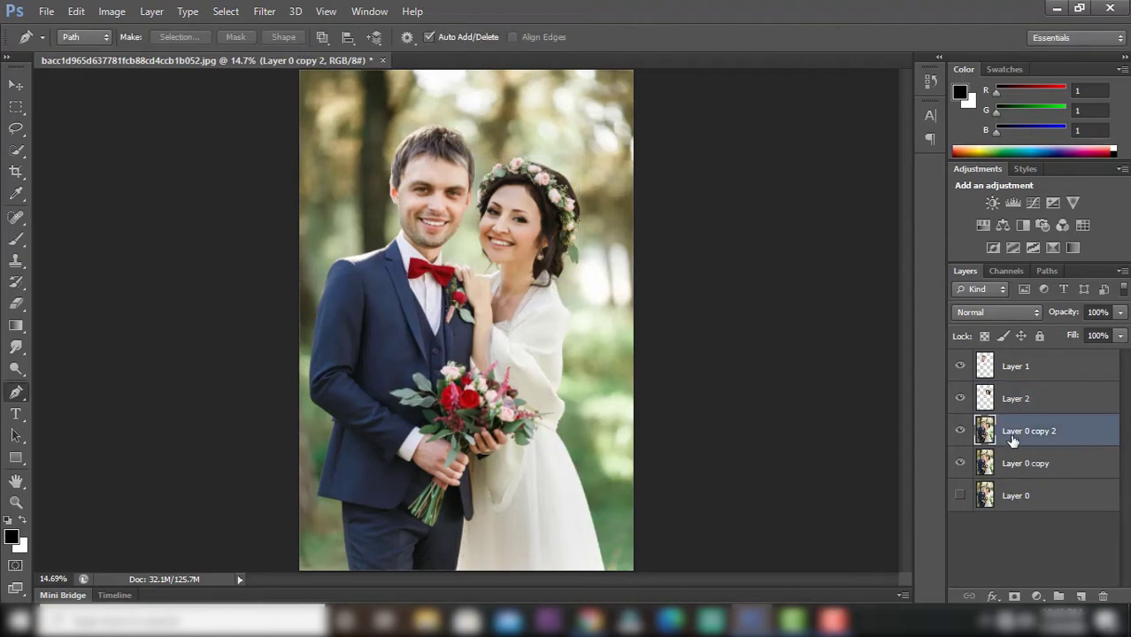
key("ctrl+t")
- Switch Free Transform to Warp and bend Layer 0 copy 2's right edge inward
right_click(532, 325)
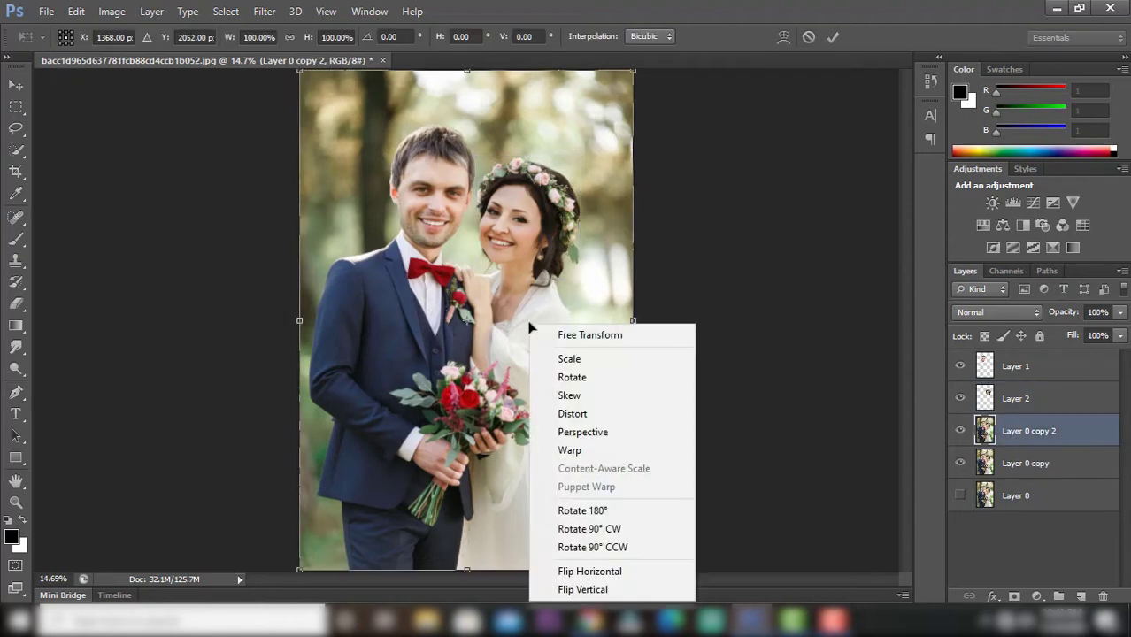
left_click(587, 450)
left_click_drag(634, 407, 590, 404)
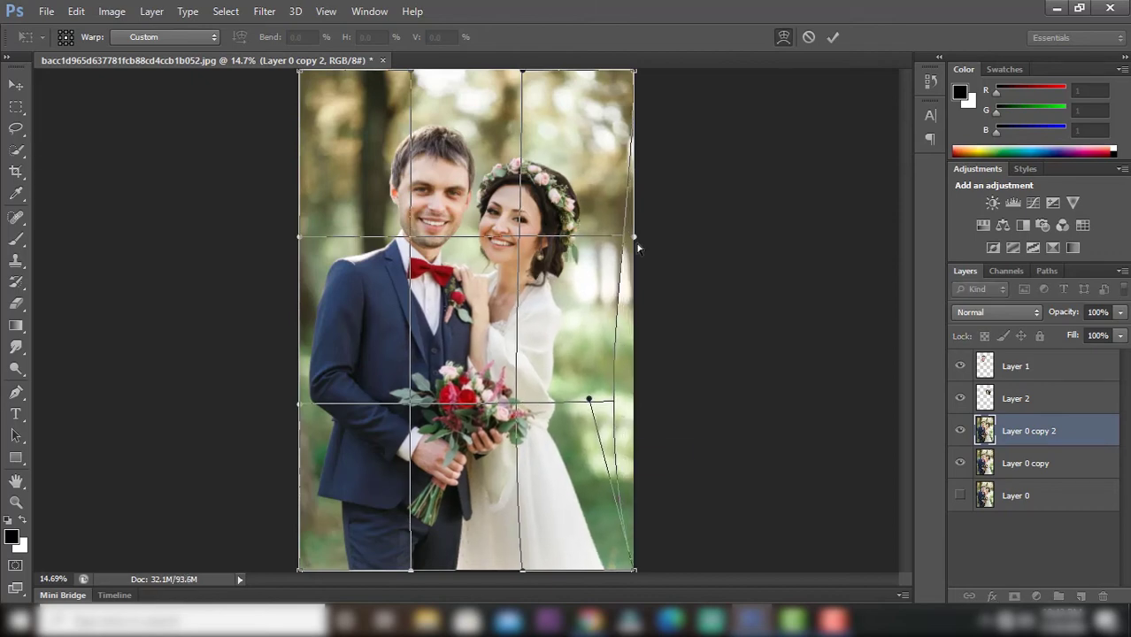
left_click_drag(635, 239, 635, 245)
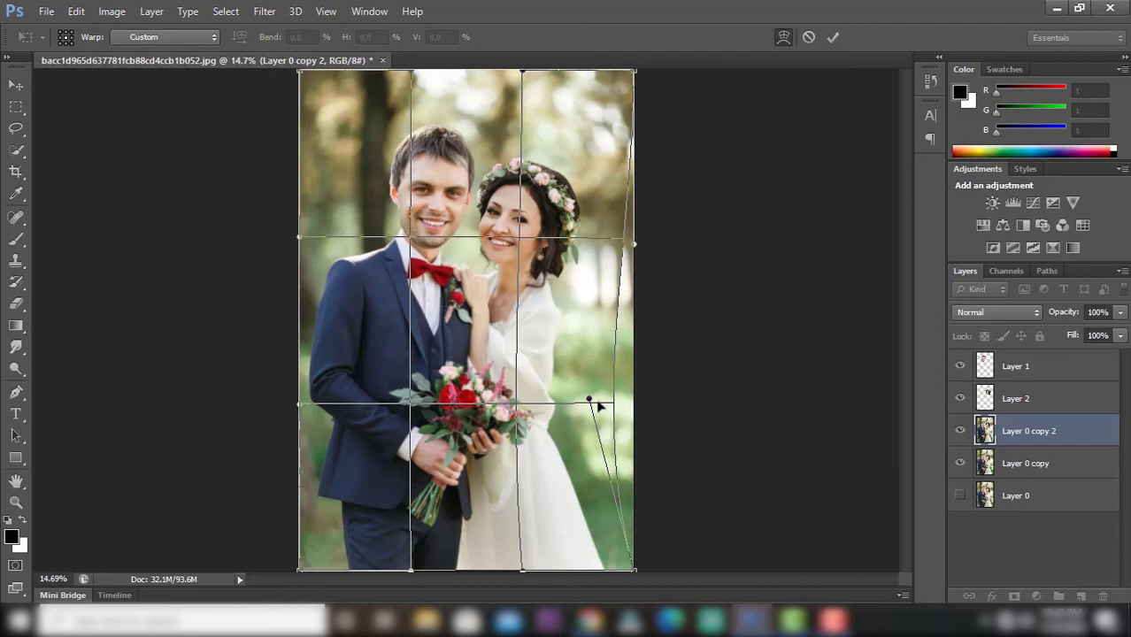
left_click_drag(588, 402, 592, 401)
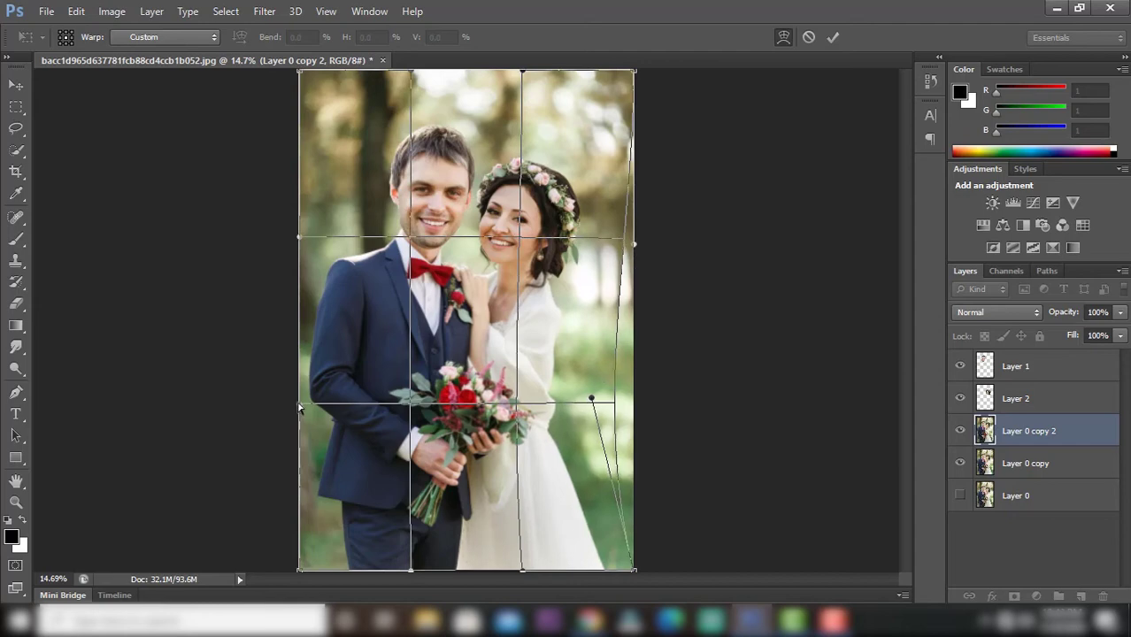
- Pull the left edge and corners inward, refine the right side, and commit the warp
left_click_drag(299, 407, 315, 410)
left_click_drag(300, 251, 334, 255)
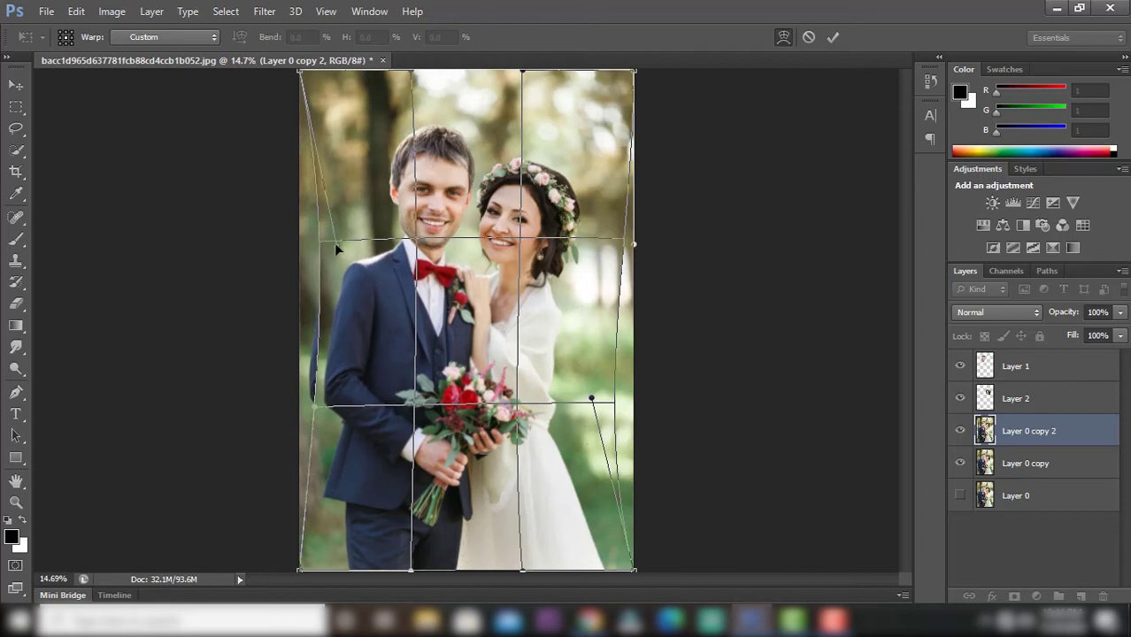
left_click_drag(639, 578, 645, 580)
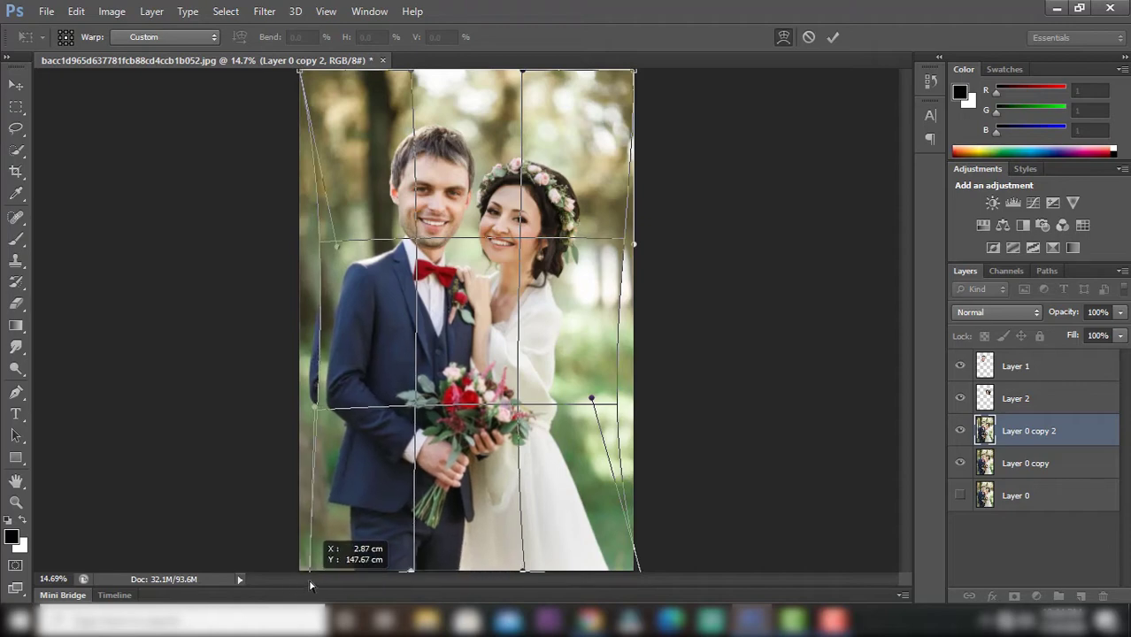
left_click_drag(298, 574, 320, 571)
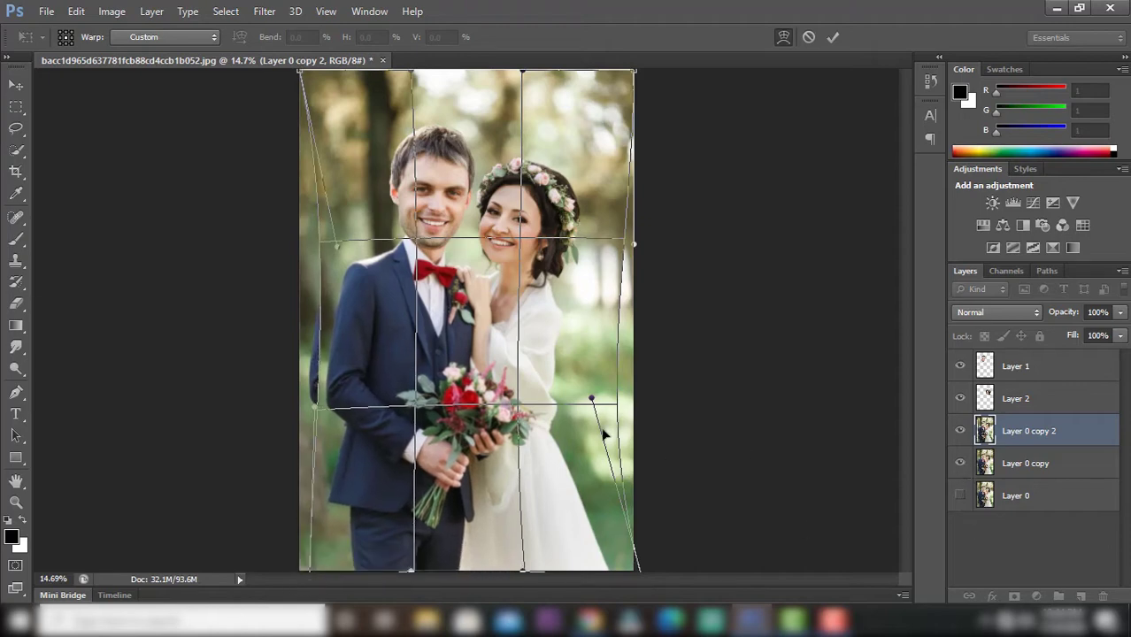
left_click_drag(594, 400, 596, 398)
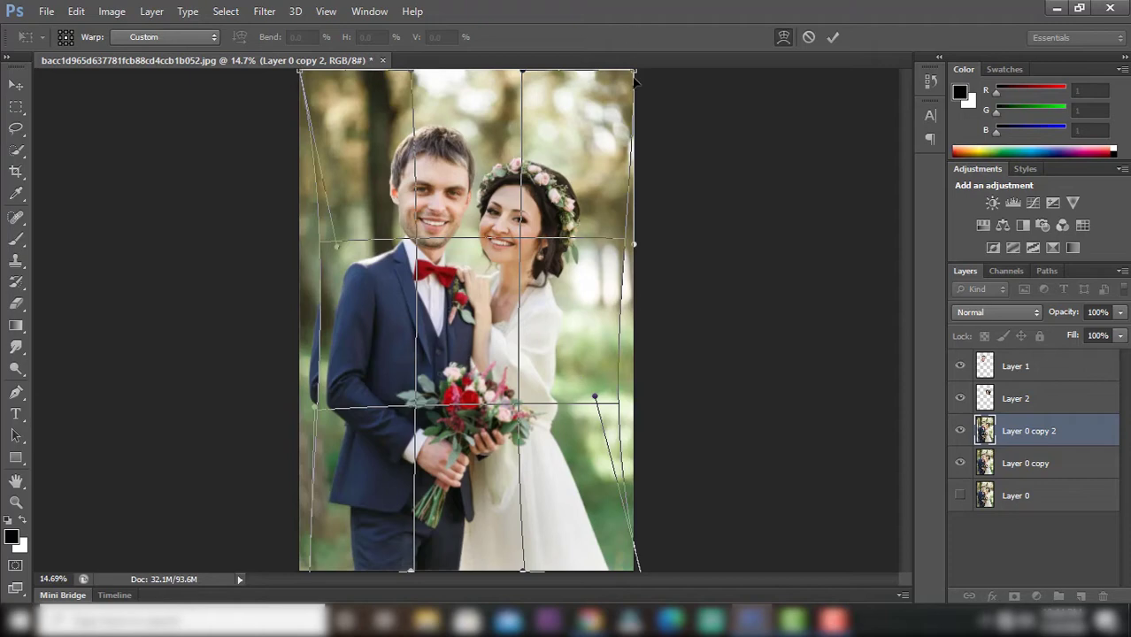
left_click_drag(627, 77, 602, 85)
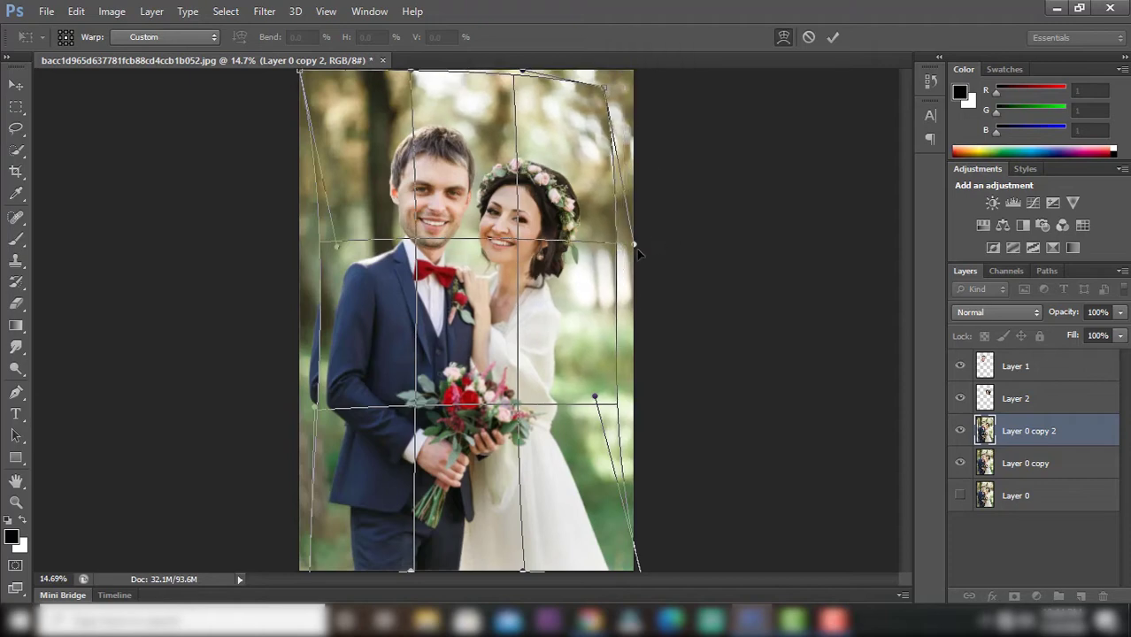
mouse_move(637, 250)
left_mouse_down()
mouse_move(600, 232)
mouse_move(638, 242)
left_mouse_up()
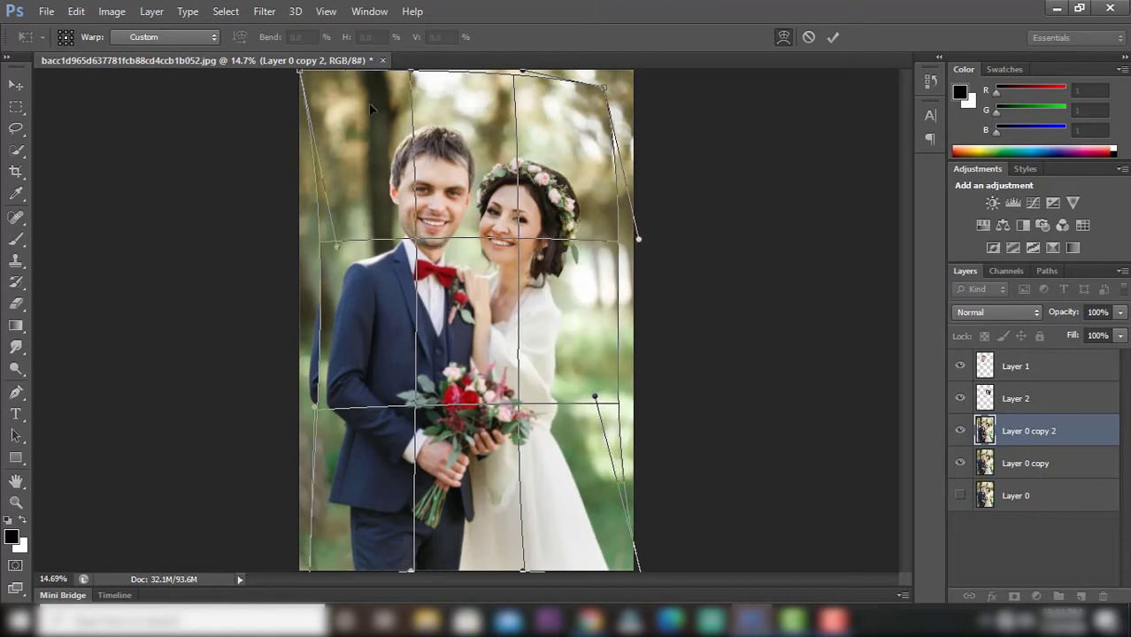
left_click(832, 38)
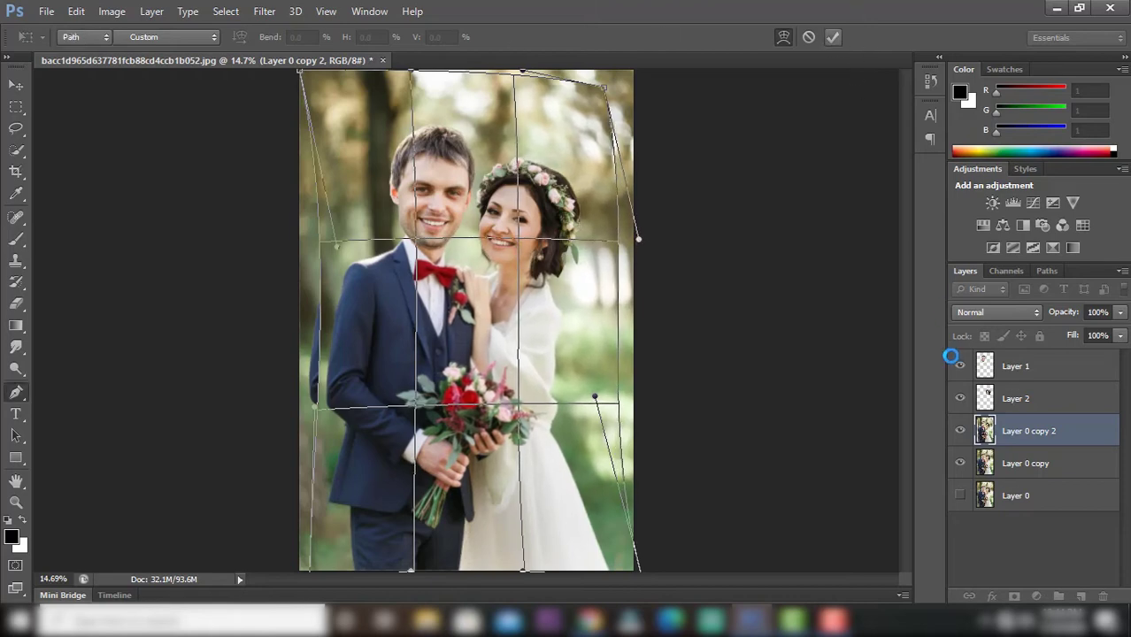
- Hide Layer 0 copy and start a pen path up the groom's trouser edge
left_click(961, 463)
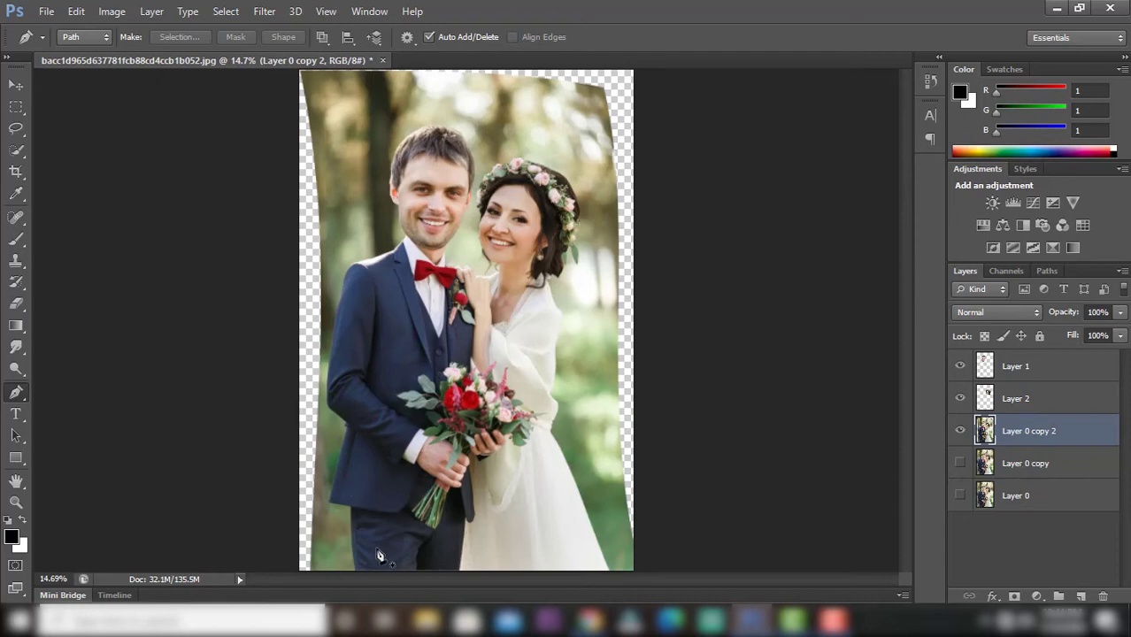
scroll(363, 565, "up", 2)
scroll(363, 558, "up", 1)
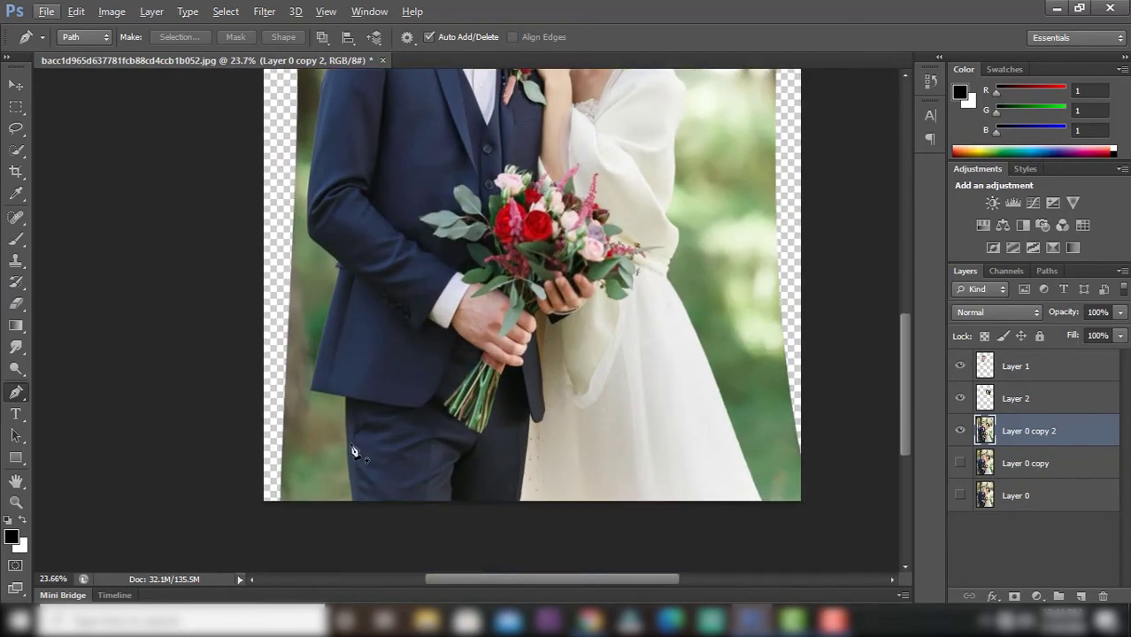
scroll(363, 549, "up", 2)
left_click(362, 540)
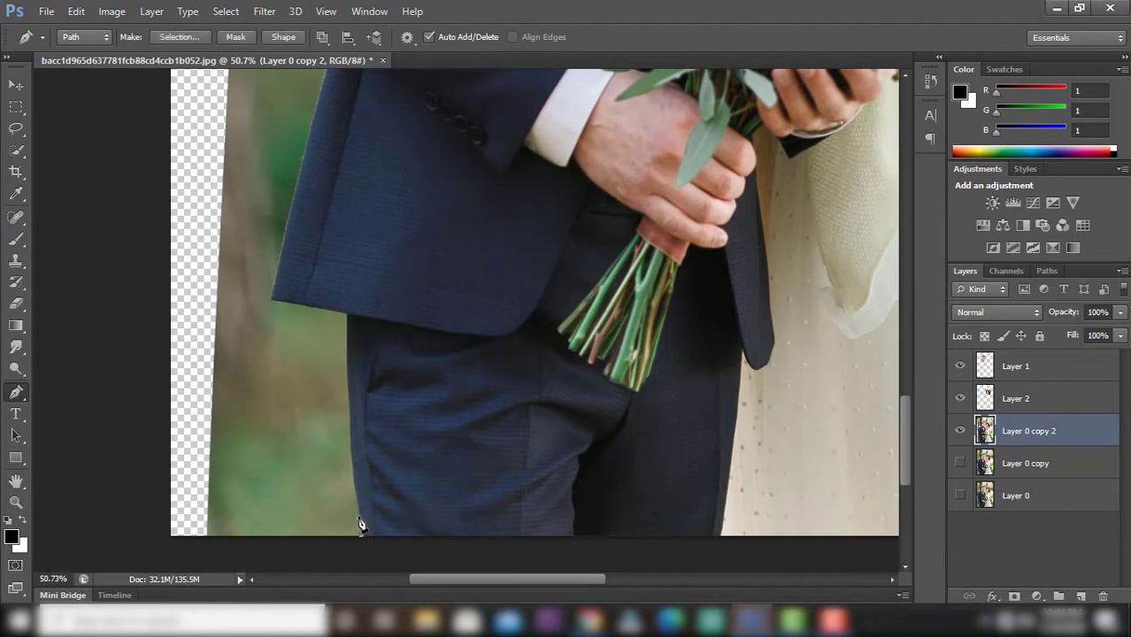
left_click(355, 471)
left_click(352, 438)
left_click(349, 403)
left_click(347, 372)
left_click(344, 345)
- Extend the path along the jacket hem and up the jacket's left edge
scroll(305, 320, "up", 3)
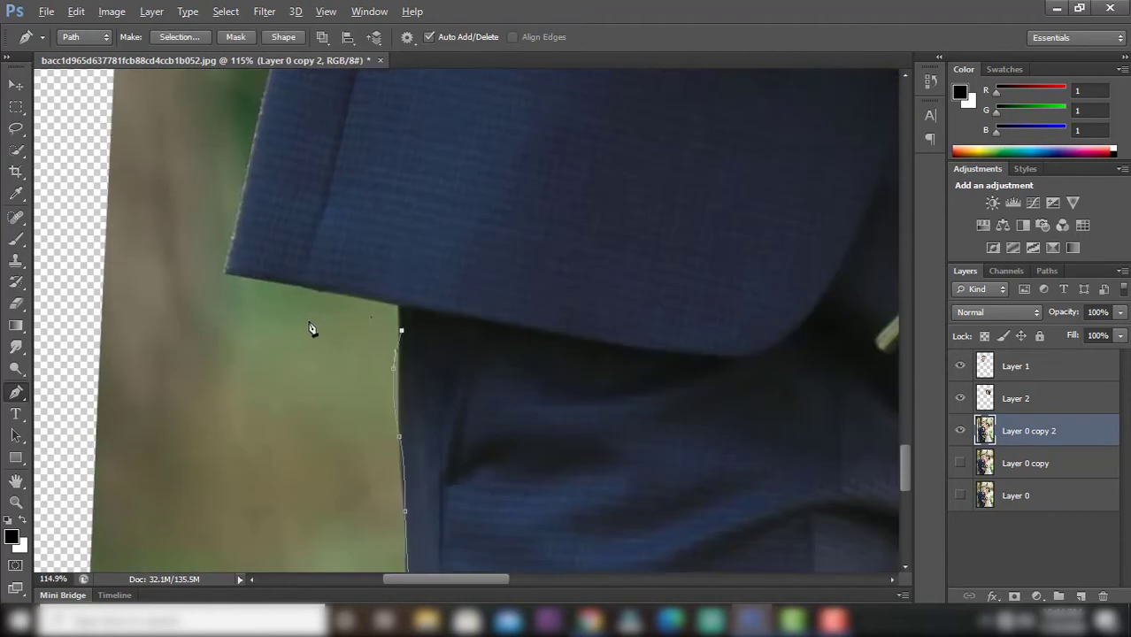
left_click(400, 320)
left_click(353, 295)
left_click(317, 289)
left_click(253, 283)
left_click(225, 269)
left_click(232, 232)
left_click(240, 190)
scroll(254, 162, "down", 2)
scroll(329, 405, "up", 4)
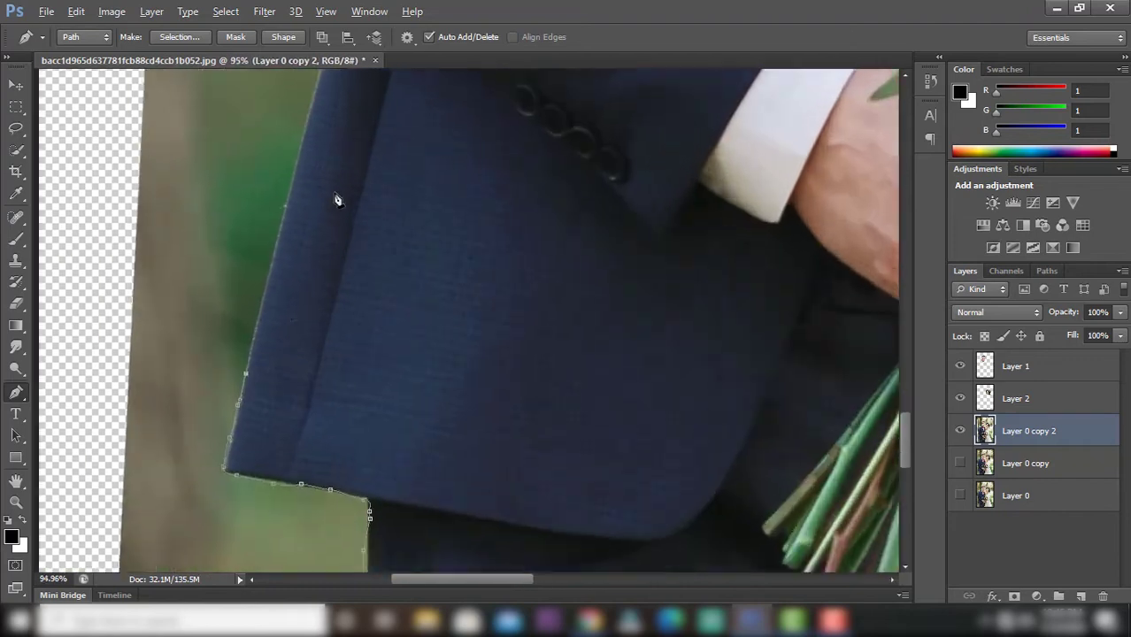
- Continue placing path anchors up the groom's jacket edge
left_click(251, 355)
left_click(266, 285)
left_click(280, 233)
left_click(291, 179)
left_click(303, 132)
scroll(325, 345, "down", 1)
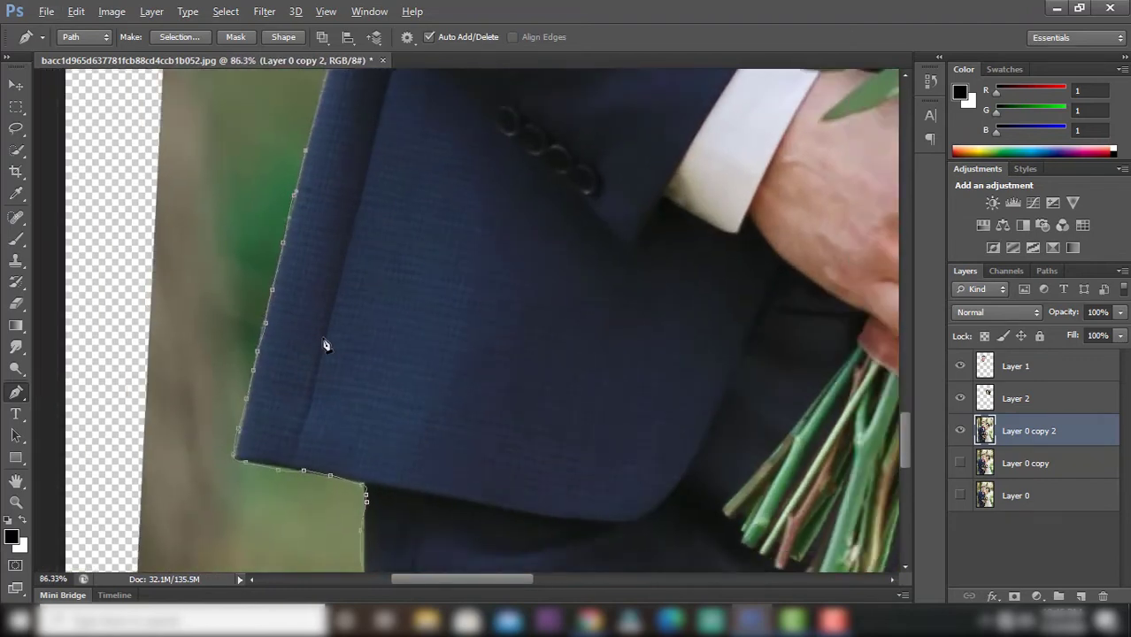
scroll(324, 345, "down", 4)
scroll(346, 496, "up", 3)
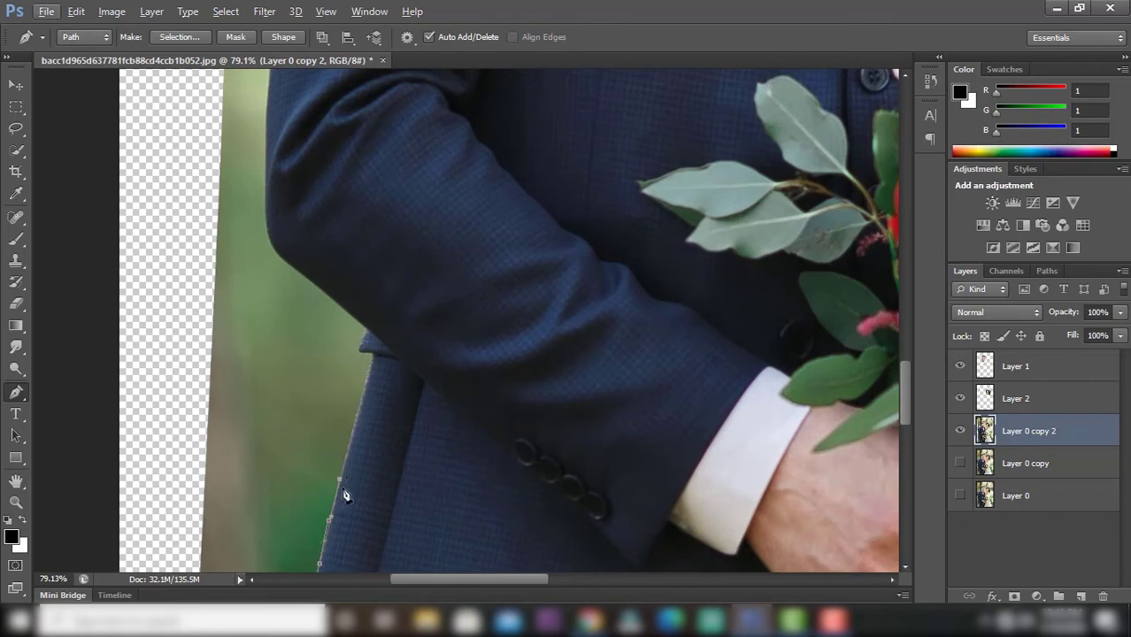
- Trace the path up the outer edge of the groom's sleeve
left_click(355, 428)
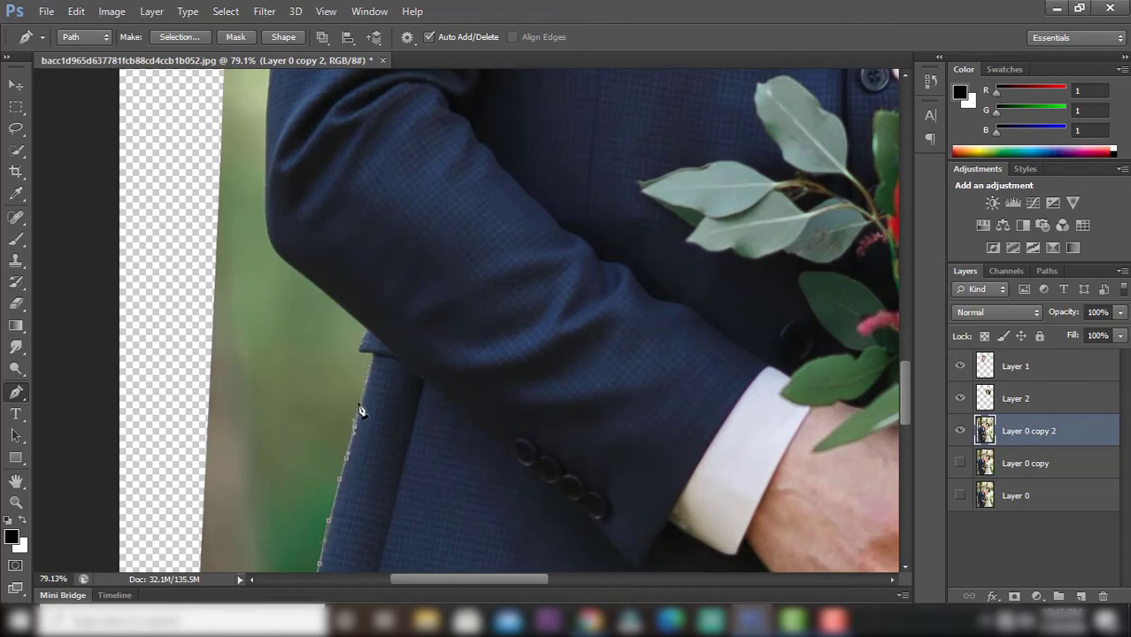
left_click(338, 306)
left_click(304, 275)
scroll(202, 455, "down", 3)
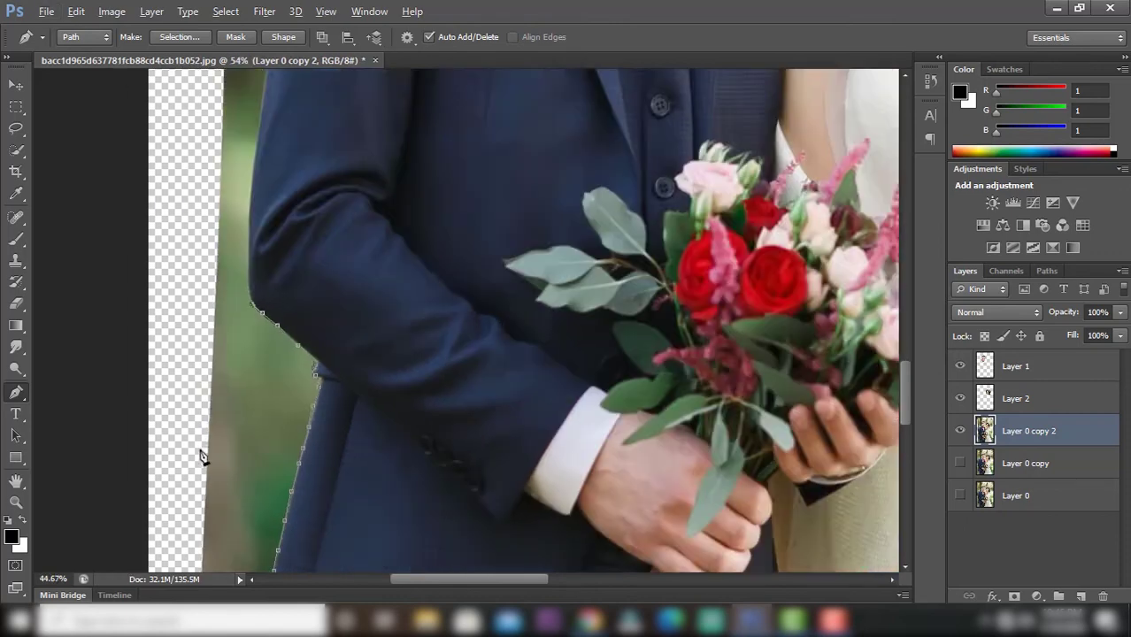
scroll(290, 354, "up", 2)
scroll(260, 468, "up", 2)
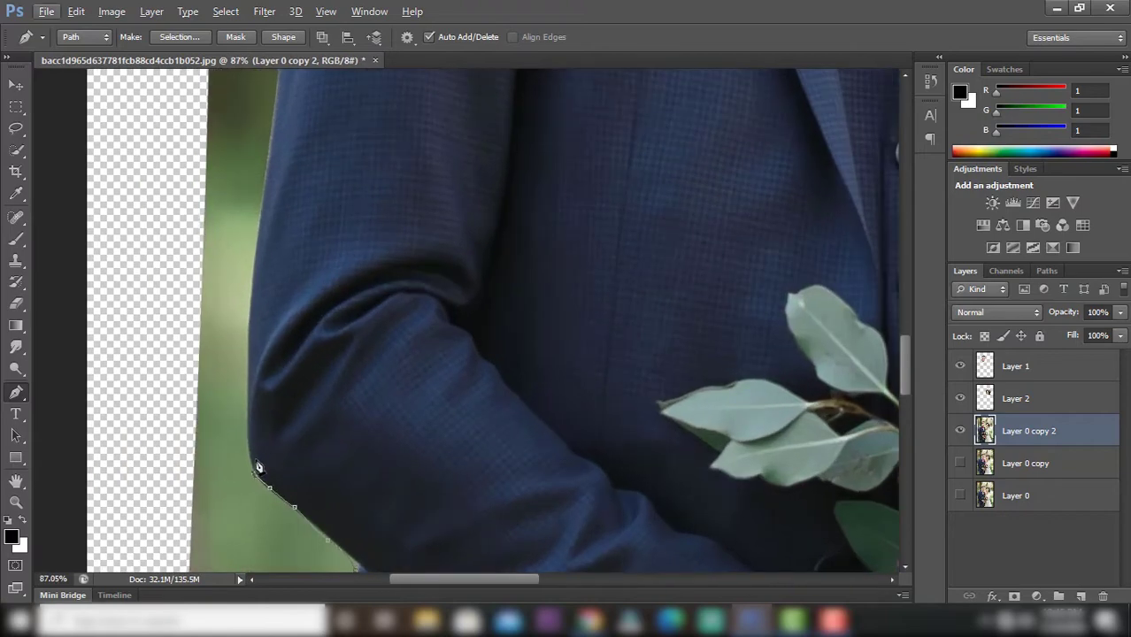
left_click(248, 413)
left_click(244, 346)
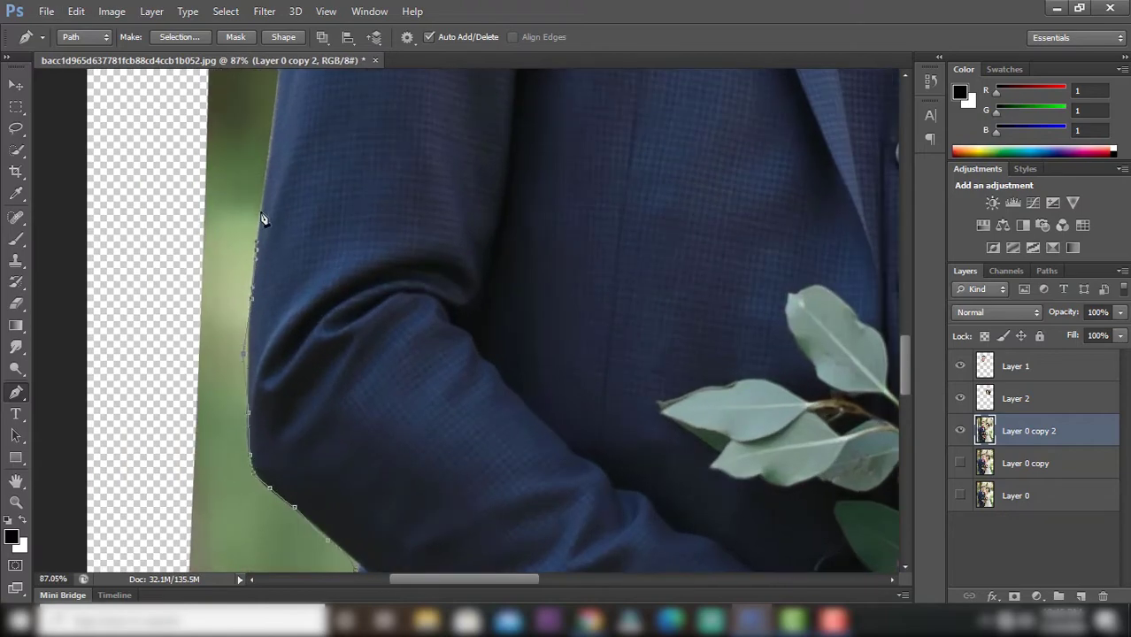
scroll(262, 218, "down", 3)
scroll(273, 417, "up", 2)
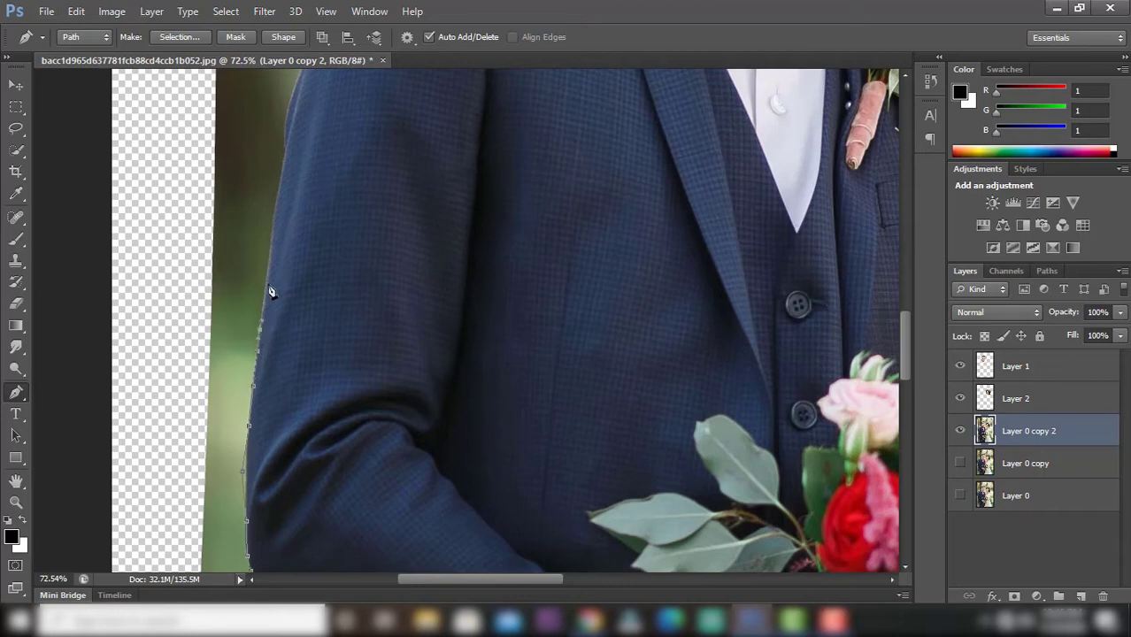
- Extend the path up the jacket edge toward the groom's shoulder
left_click(280, 174)
scroll(285, 131, "down", 3)
scroll(336, 232, "up", 2)
scroll(266, 359, "up", 1)
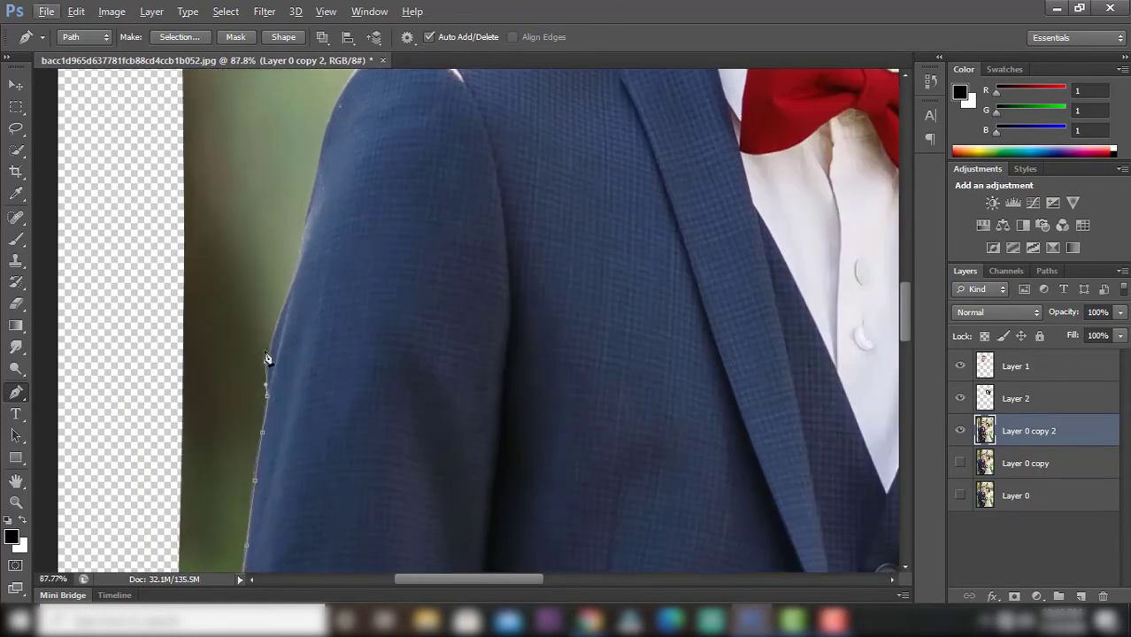
left_click(278, 322)
- Anchor the pen path along the top of the shoulder and the collar edge
scroll(336, 452, "down", 2)
scroll(341, 324, "up", 1)
scroll(325, 384, "up", 2)
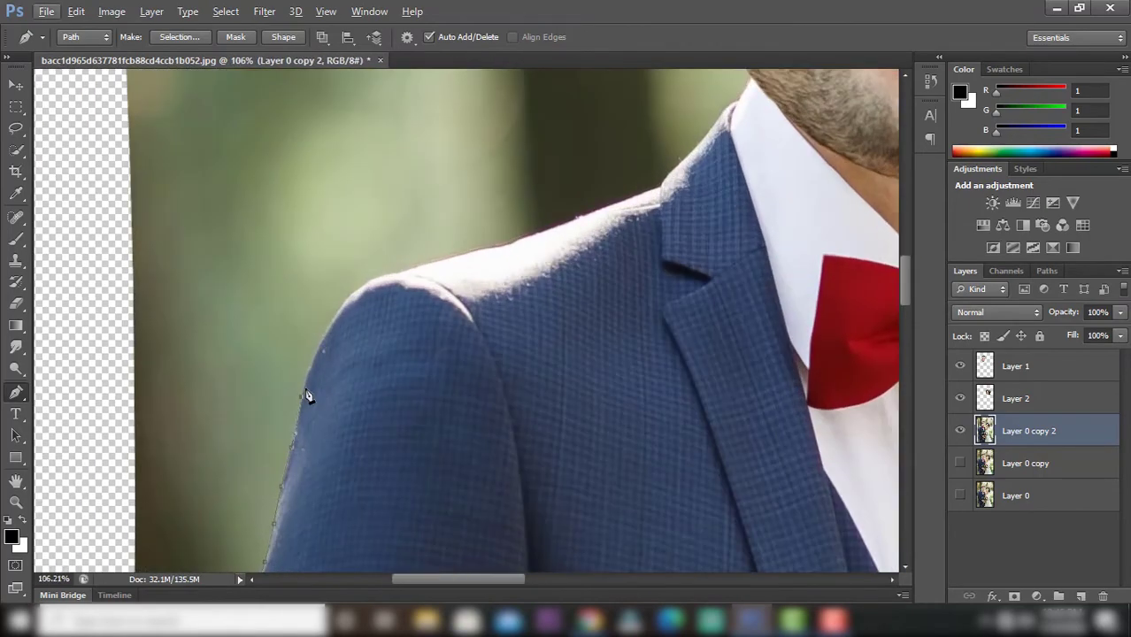
left_click(306, 392)
left_click(365, 284)
left_click(414, 267)
left_click(468, 253)
left_click(519, 240)
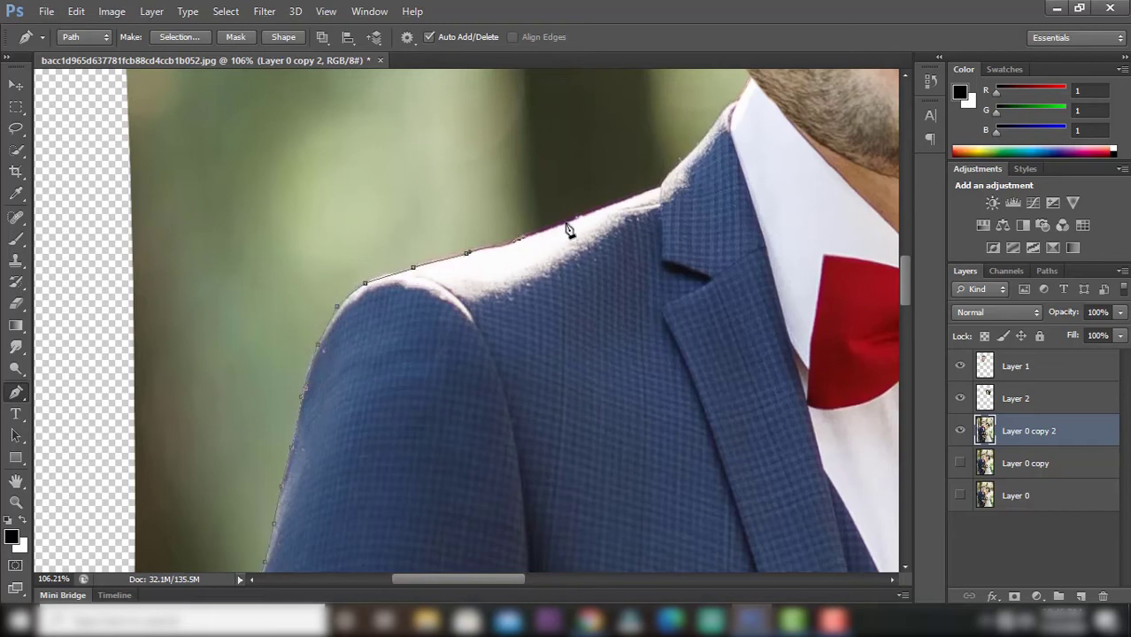
left_click(567, 223)
left_click(662, 183)
scroll(469, 312, "down", 2)
scroll(469, 312, "up", 2)
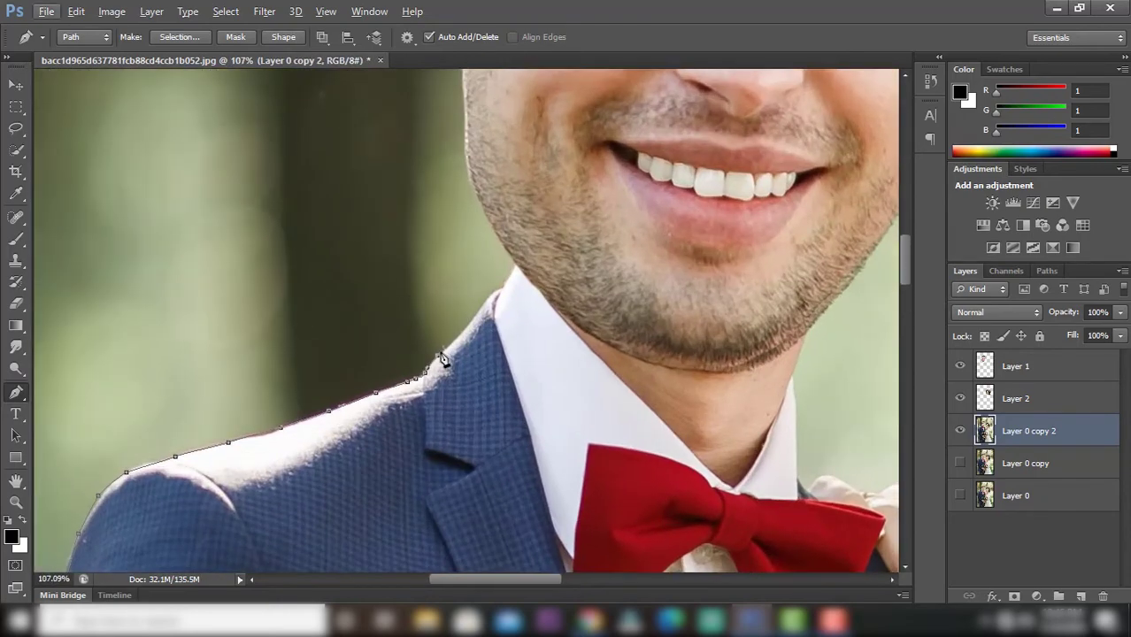
left_click(462, 329)
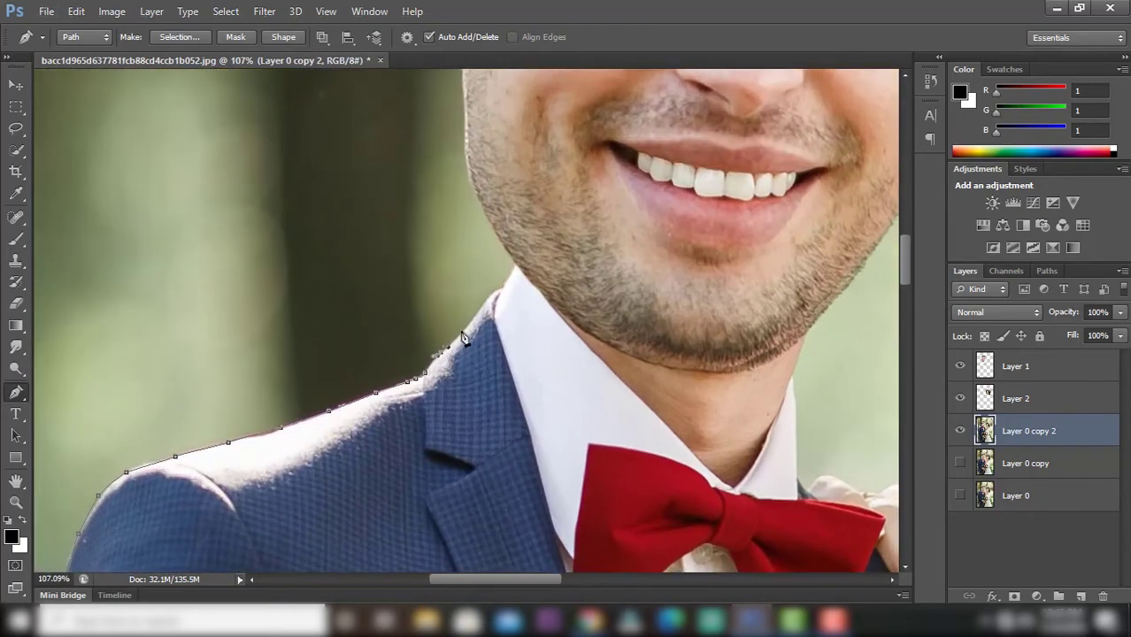
- Hide Layer 1 and trace the path up the groom's neck and jaw to his ear
left_click(961, 366)
scroll(568, 309, "down", 2)
scroll(514, 398, "up", 2)
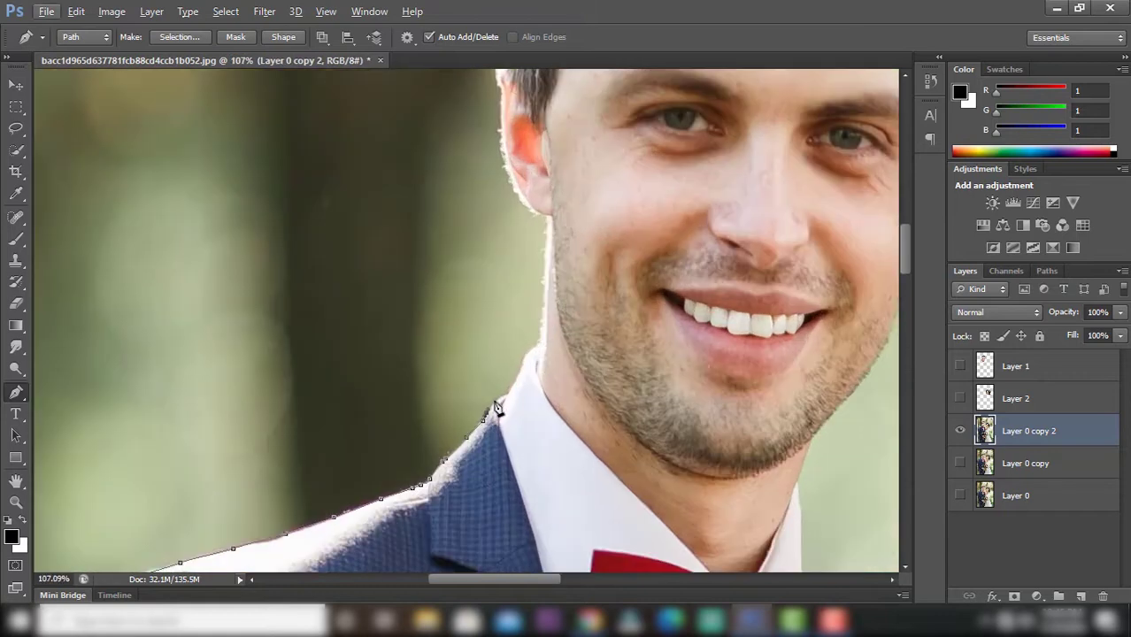
left_click(509, 387)
left_click(520, 361)
left_click(538, 340)
left_click(543, 310)
left_click(547, 292)
left_click(546, 241)
left_click(541, 212)
left_click(522, 187)
left_click(503, 154)
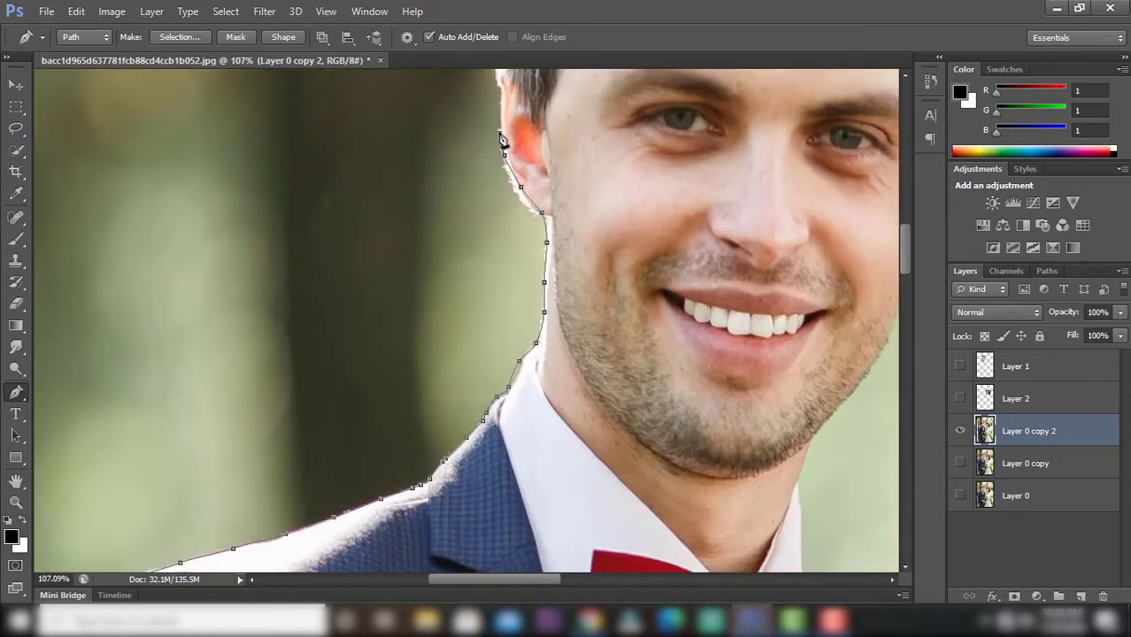
- Trace the groom's hairline, across the top of his hair, and down its right side
scroll(482, 321, "down", 2)
scroll(482, 328, "up", 1)
left_click(453, 348)
left_click(452, 323)
left_click(453, 302)
left_click(455, 283)
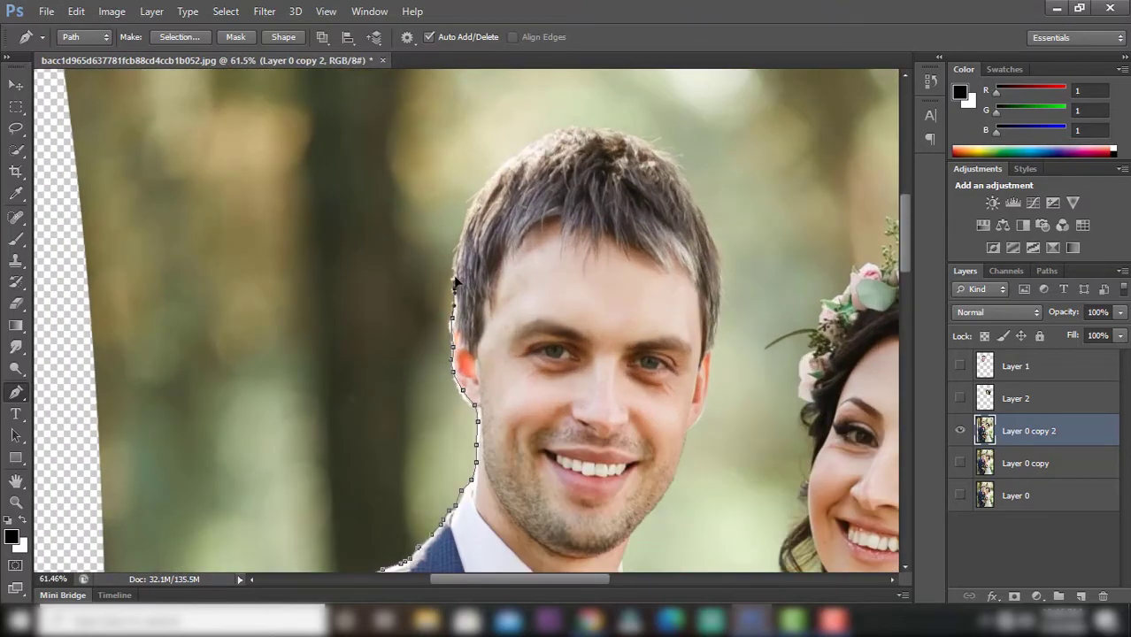
left_click(478, 191)
left_click(503, 166)
left_click(538, 142)
left_click(591, 123)
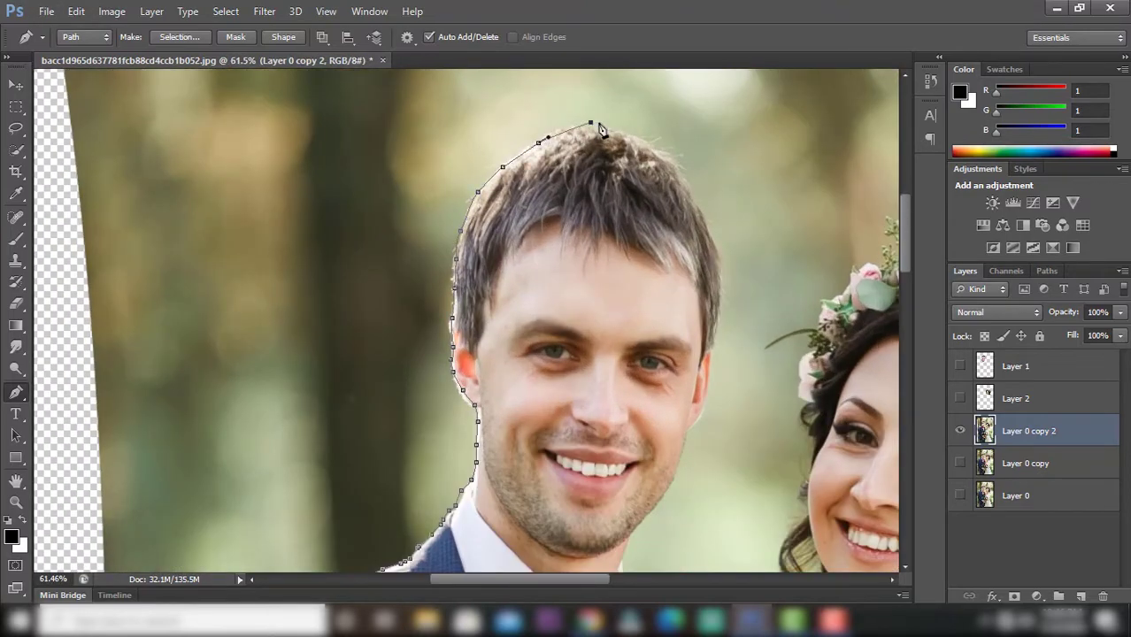
left_click(622, 130)
left_click(667, 152)
left_click(694, 189)
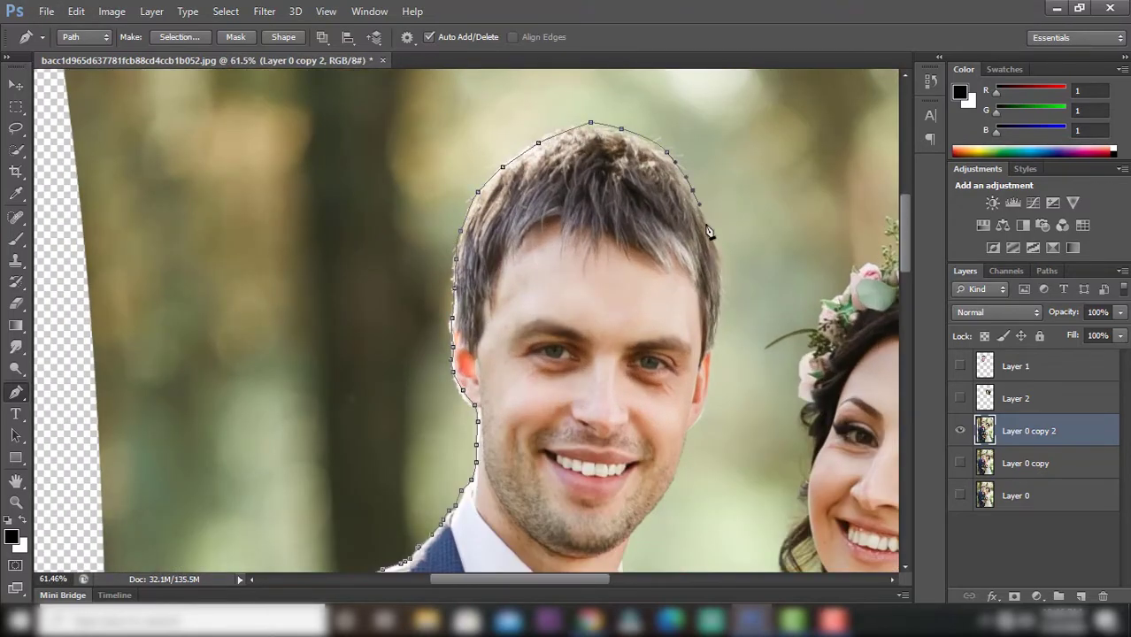
left_click(703, 386)
- Continue the path down beside the face, along the jaw and neck to below it
scroll(700, 395, "down", 1)
scroll(576, 268, "up", 2)
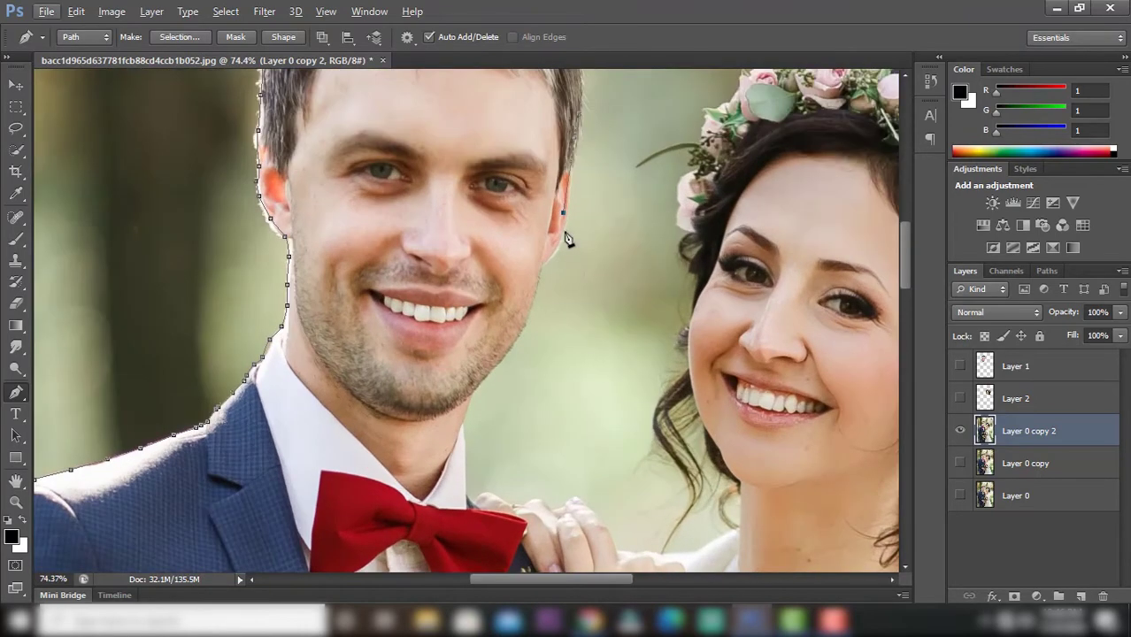
left_click(564, 232)
left_click(545, 274)
left_click(536, 290)
left_click(518, 337)
left_click(493, 368)
left_click(470, 399)
left_click(465, 437)
left_click(466, 470)
left_click(471, 501)
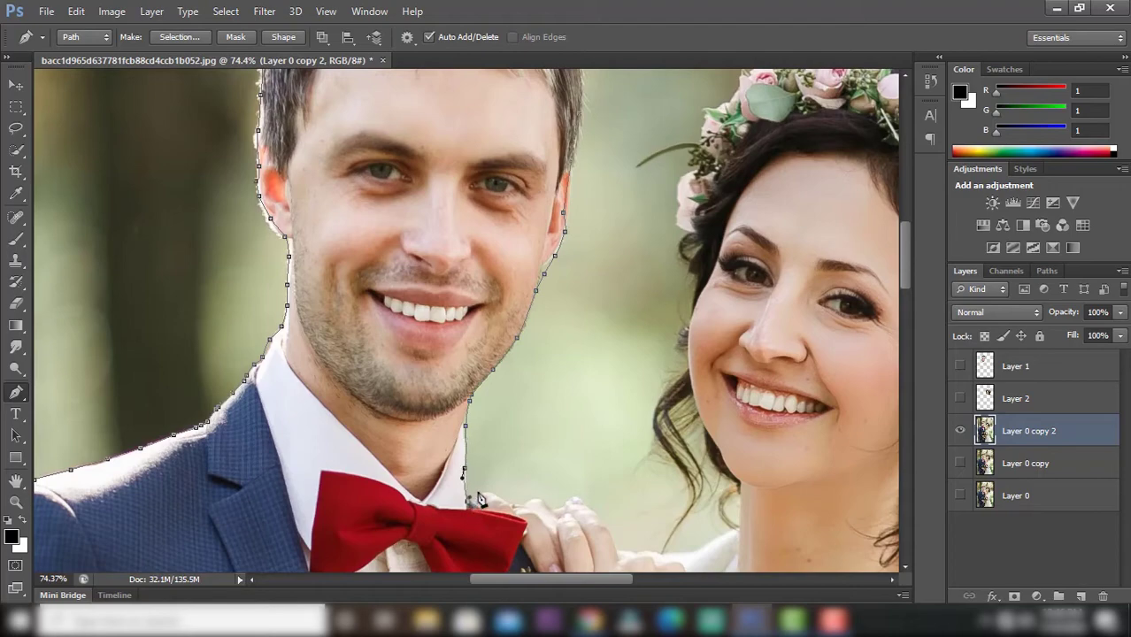
scroll(478, 505, "down", 1)
scroll(478, 505, "up", 3)
- Trace the top of the hand, the bride's fingers and arm, and curve along her neck
left_click(422, 351)
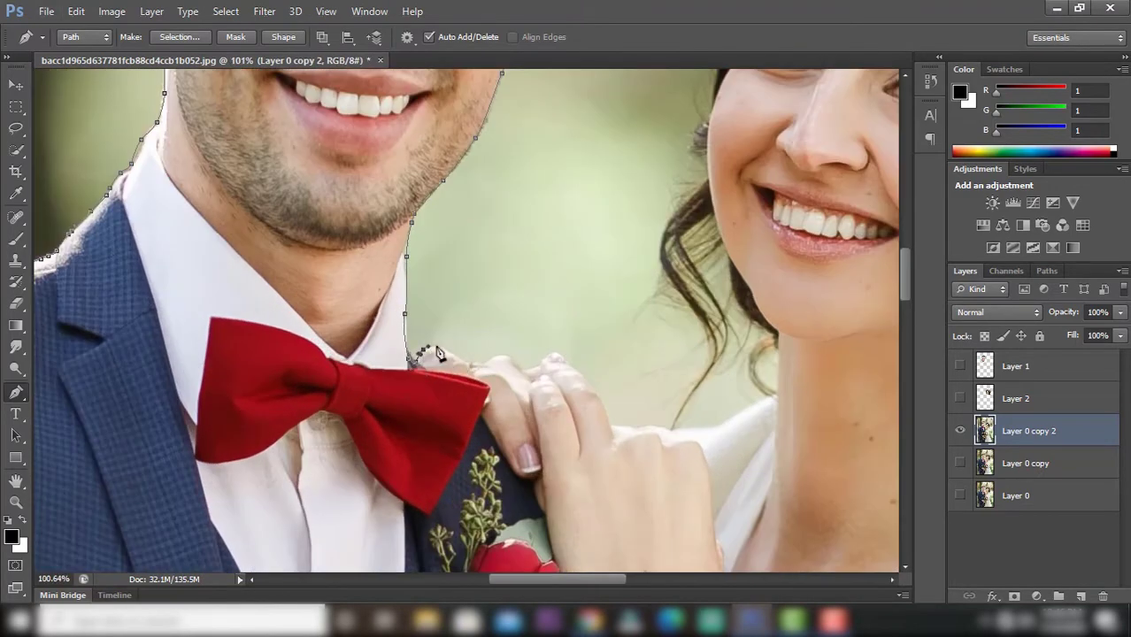
left_click(463, 359)
left_click(481, 361)
left_click(531, 372)
left_click(544, 361)
left_click(573, 364)
left_click(591, 387)
left_click(611, 410)
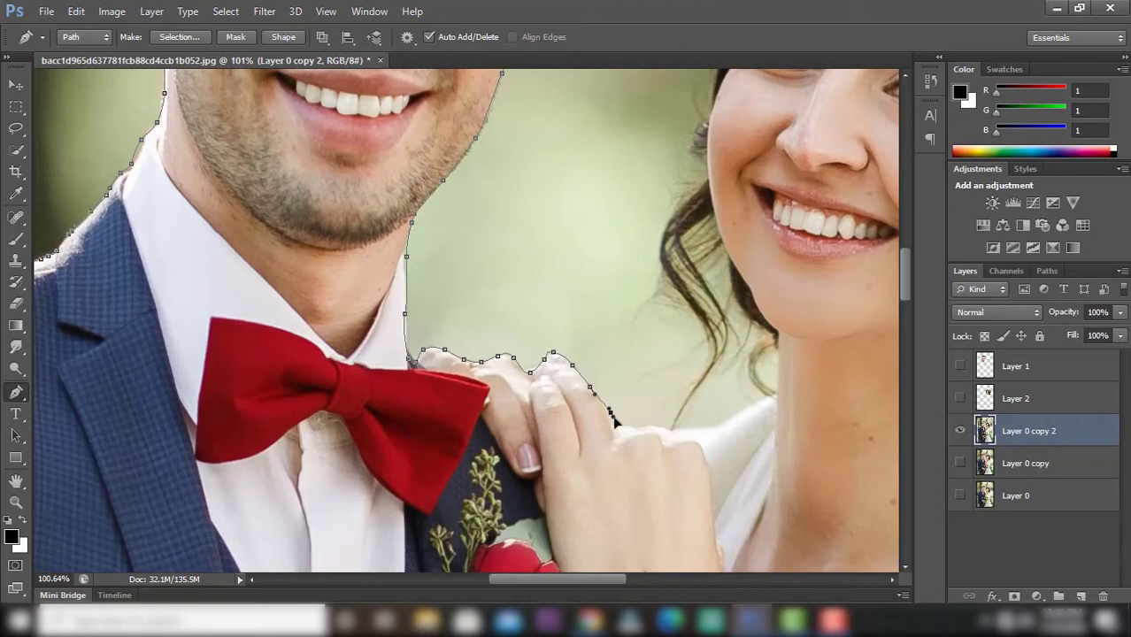
left_click(665, 430)
left_click(699, 431)
left_click(732, 422)
left_click(759, 408)
mouse_move(773, 389)
left_mouse_down()
mouse_move(782, 340)
mouse_move(747, 284)
left_mouse_up()
- Extend the path around the bride's hair and flower crown and down the sleeve edge
scroll(706, 153, "down", 5)
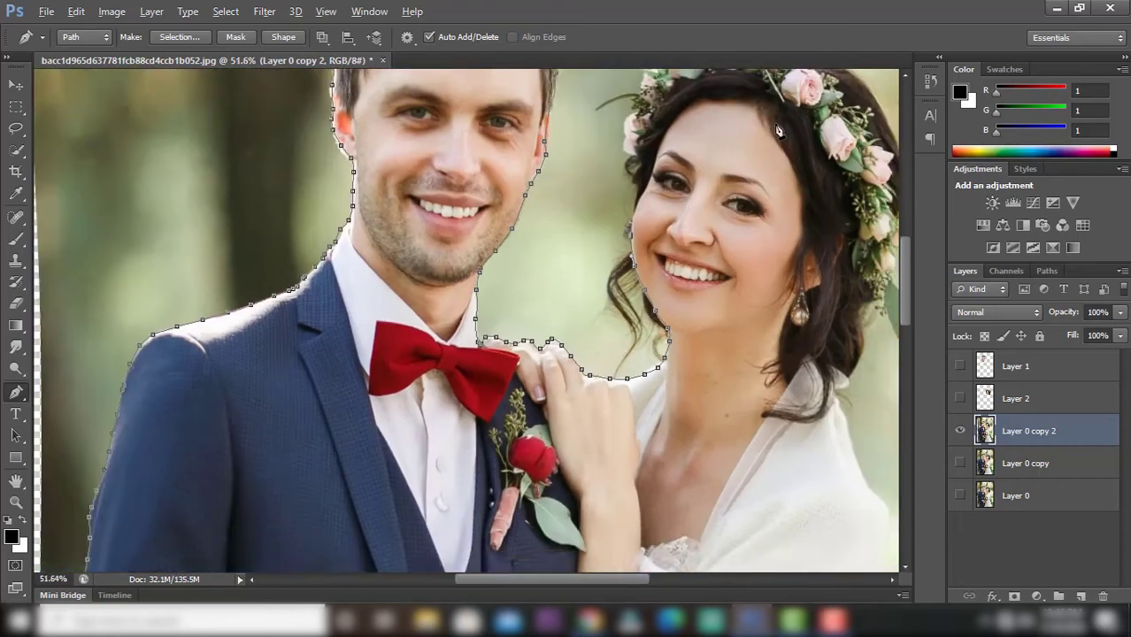
scroll(422, 453, "up", 3)
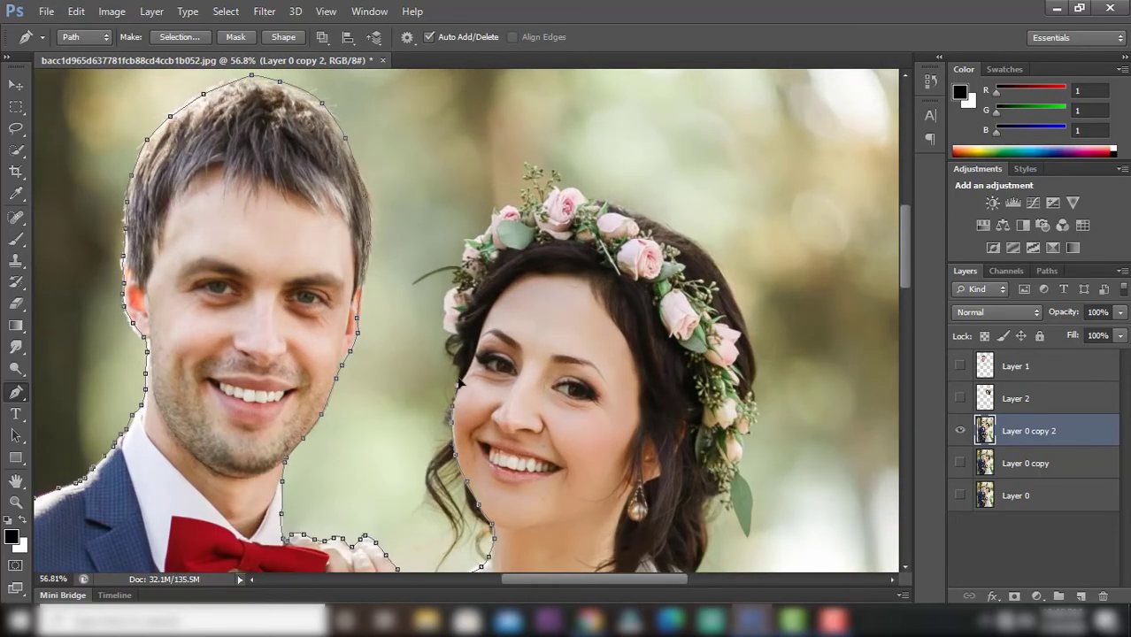
left_click(451, 293)
left_click(469, 241)
left_click(492, 217)
left_click_drag(578, 195, 682, 231)
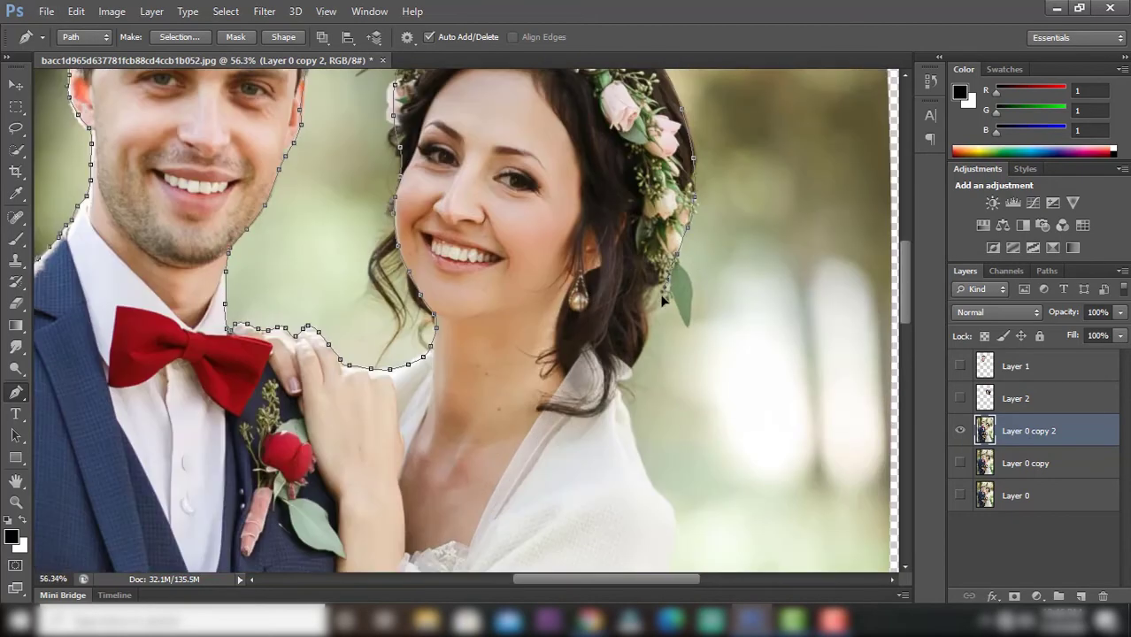
left_click_drag(645, 471, 673, 510)
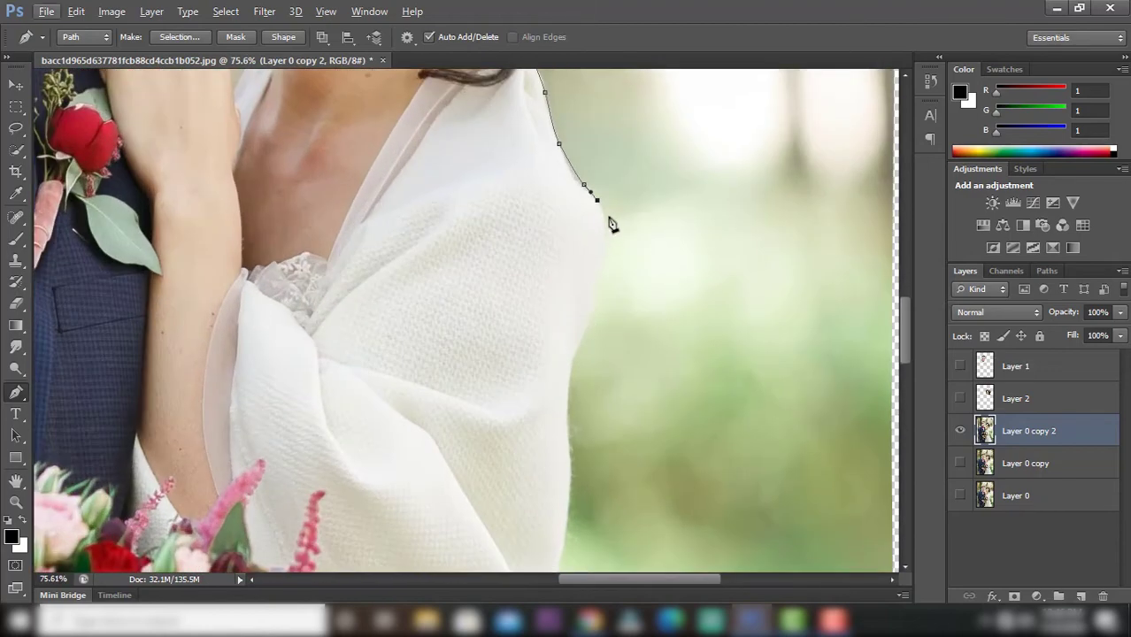
left_click(603, 217)
left_click(597, 257)
left_click_drag(593, 317, 581, 361)
- Curve the path down the sleeve and dress edge to the bottom and close it
scroll(570, 344, "down", 3)
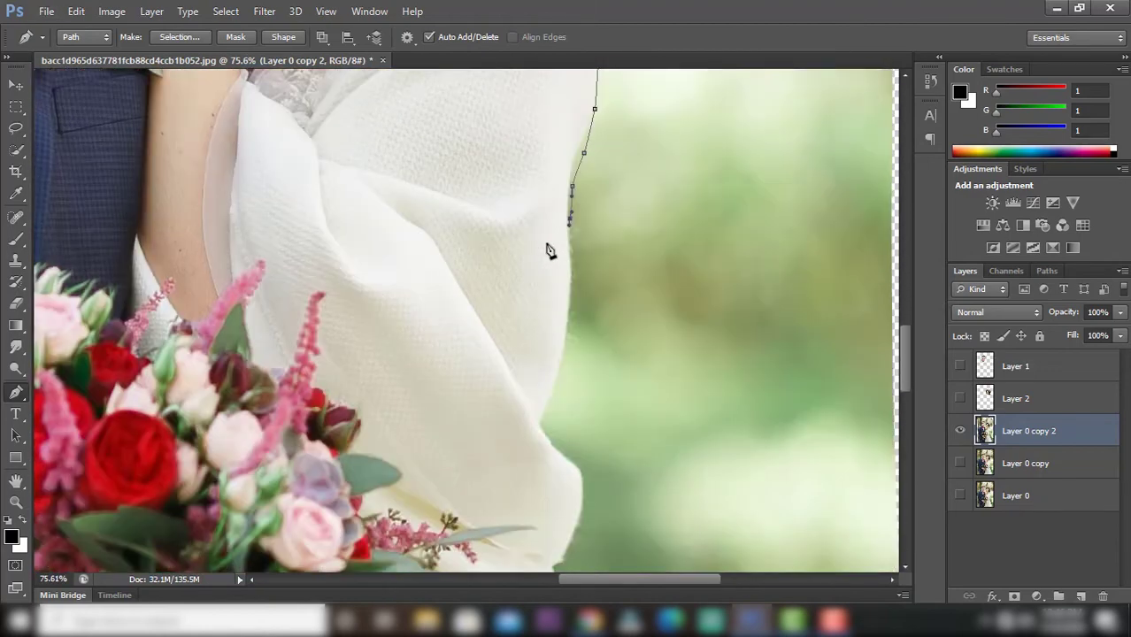
scroll(549, 248, "down", 2)
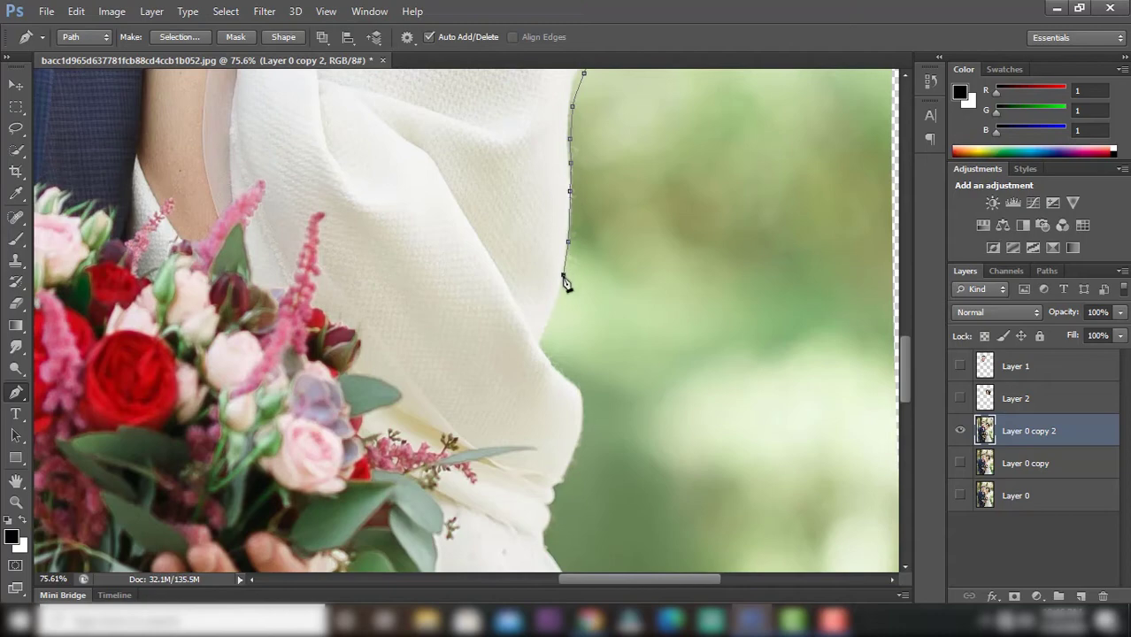
left_click_drag(550, 343, 555, 372)
scroll(564, 405, "down", 3)
scroll(581, 359, "up", 2)
left_click_drag(573, 282, 564, 330)
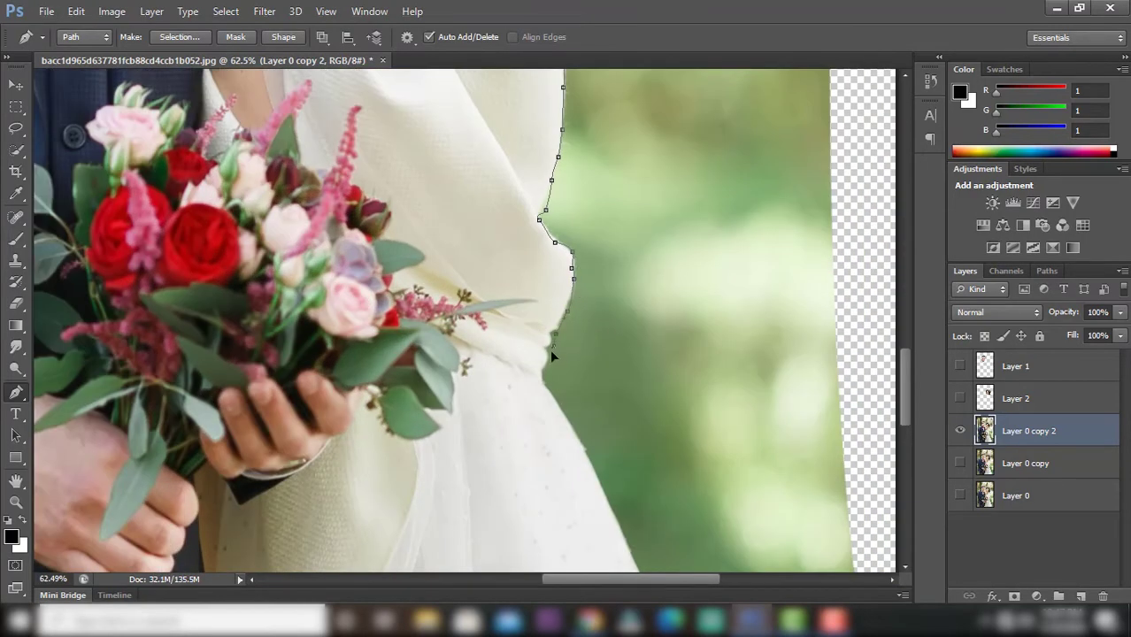
scroll(564, 415, "down", 3)
scroll(523, 330, "up", 1)
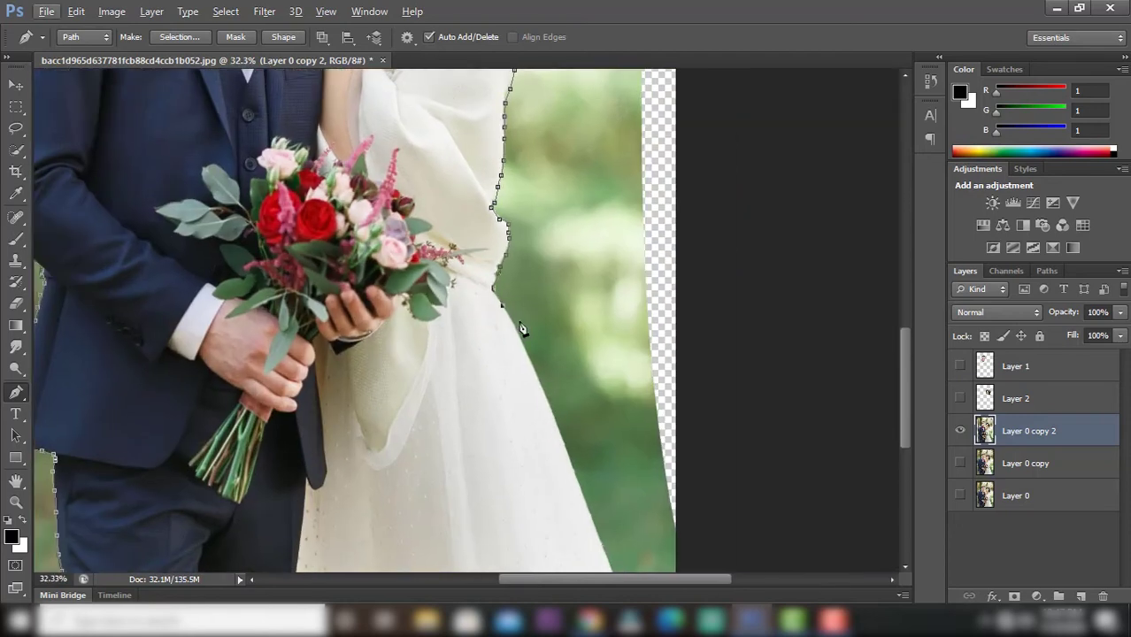
left_click_drag(512, 323, 527, 356)
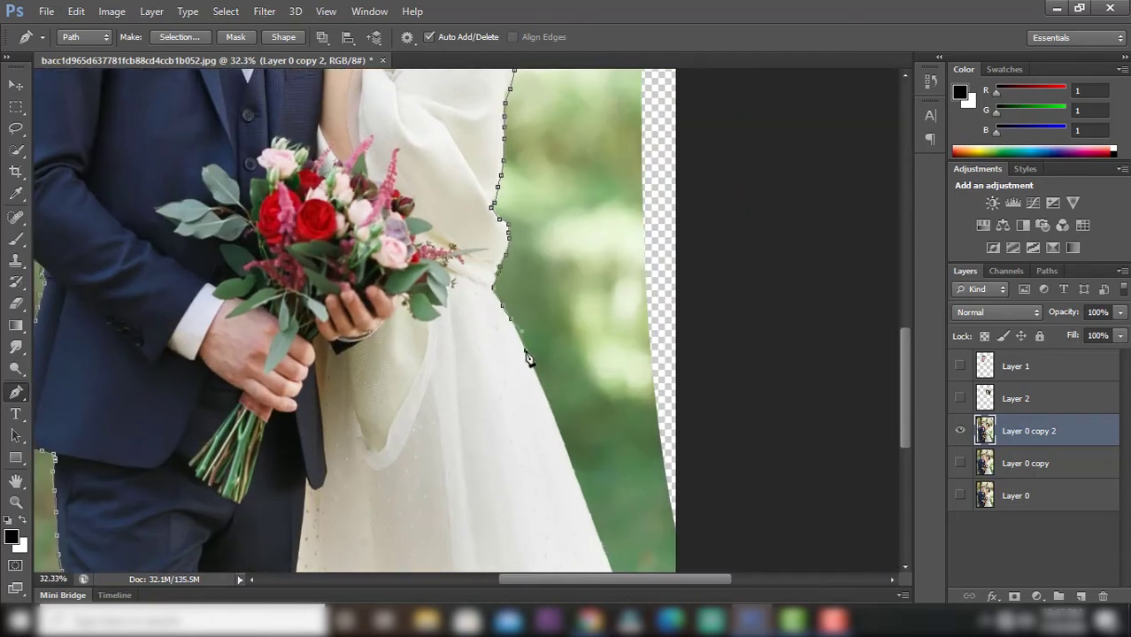
left_click(553, 414)
scroll(554, 418, "down", 3)
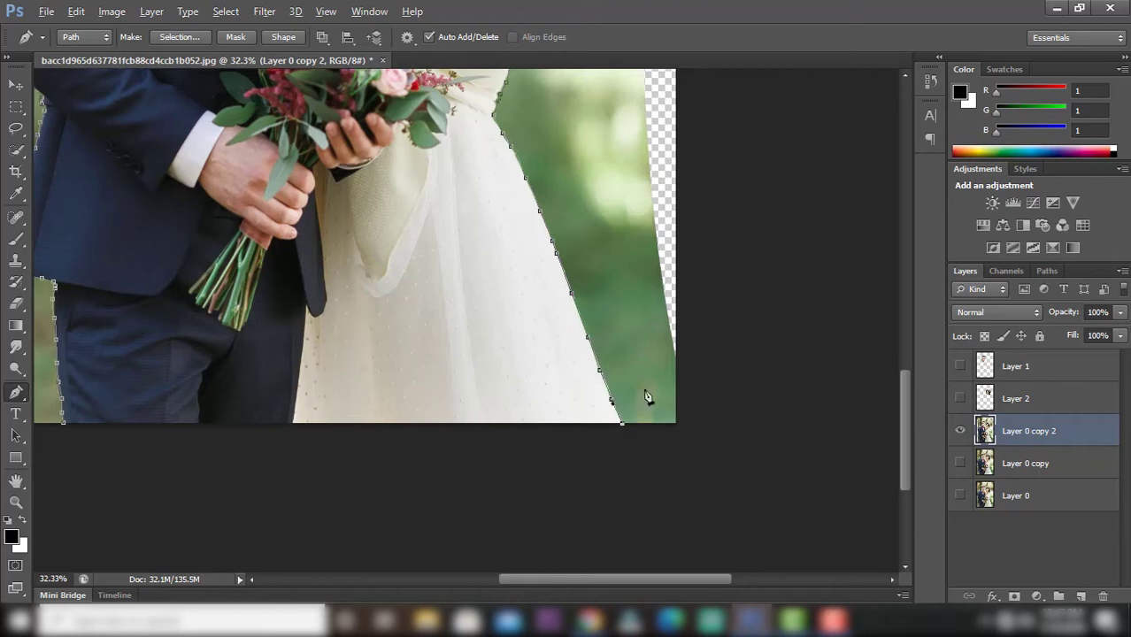
scroll(647, 398, "down", 1)
left_click(213, 423)
- Convert the path to a selection, invert it, delete the background, and deselect
right_click(209, 407)
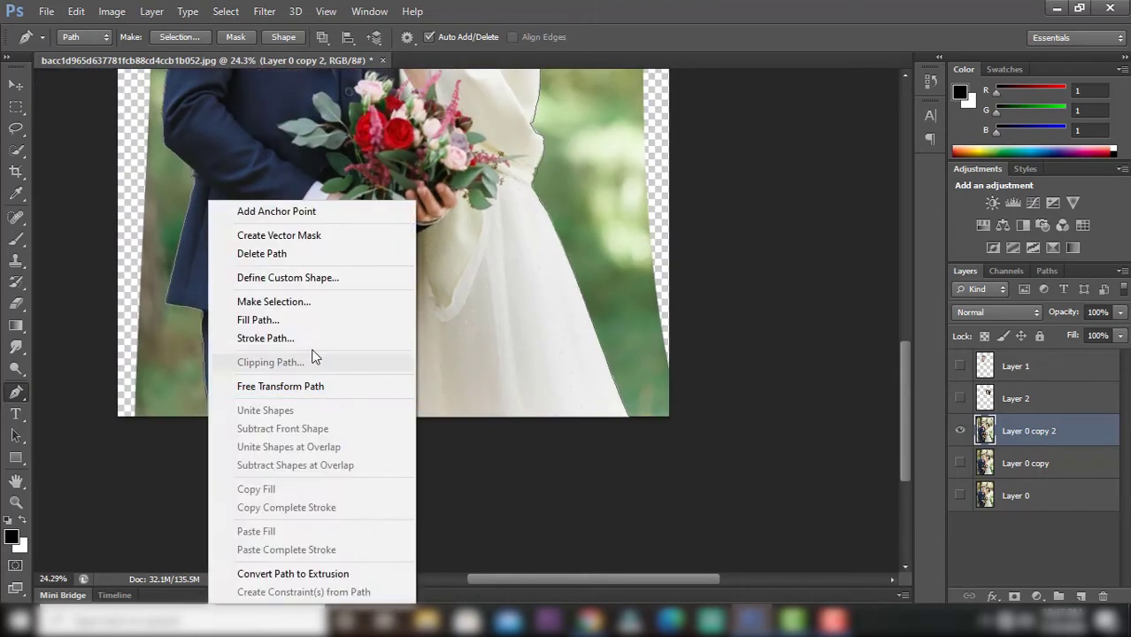
left_click(290, 302)
left_click(659, 178)
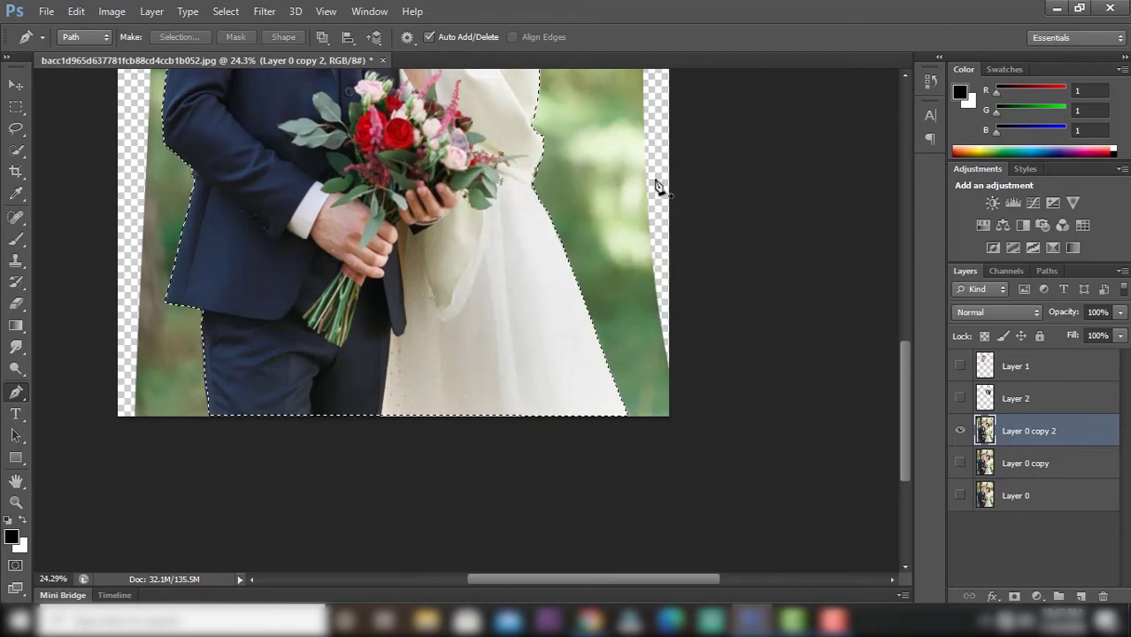
key("ctrl+shift+i")
key("Delete")
key("ctrl+d")
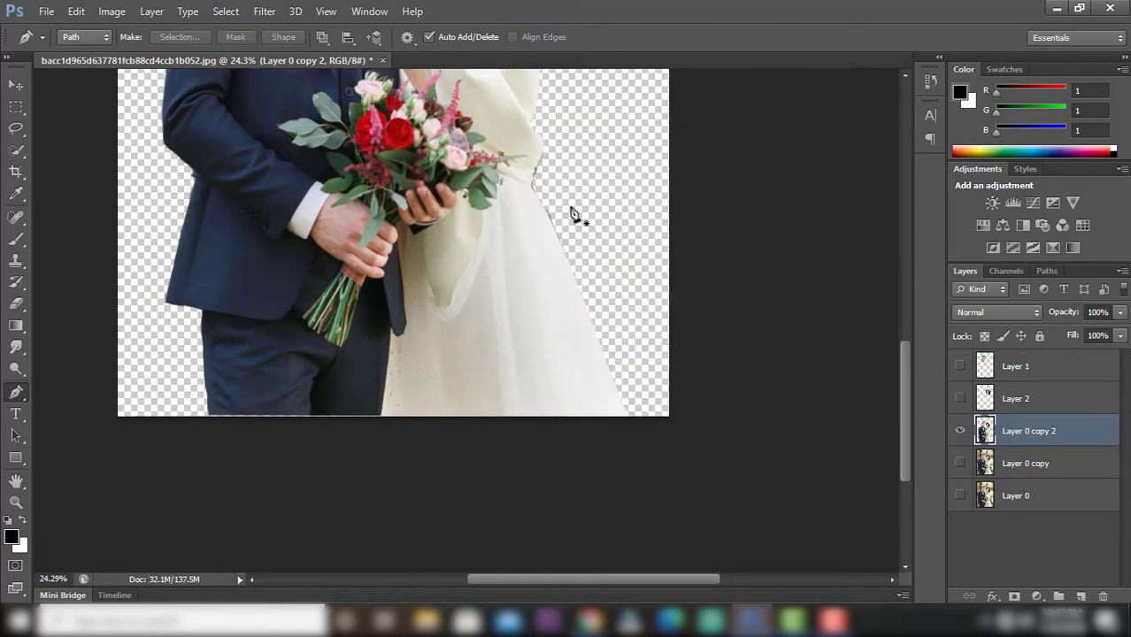
- Show Layer 2 and Layer 1, and select Layer 1 with the groom's head
scroll(538, 411, "down", 1)
scroll(841, 422, "down", 1)
left_click(961, 399)
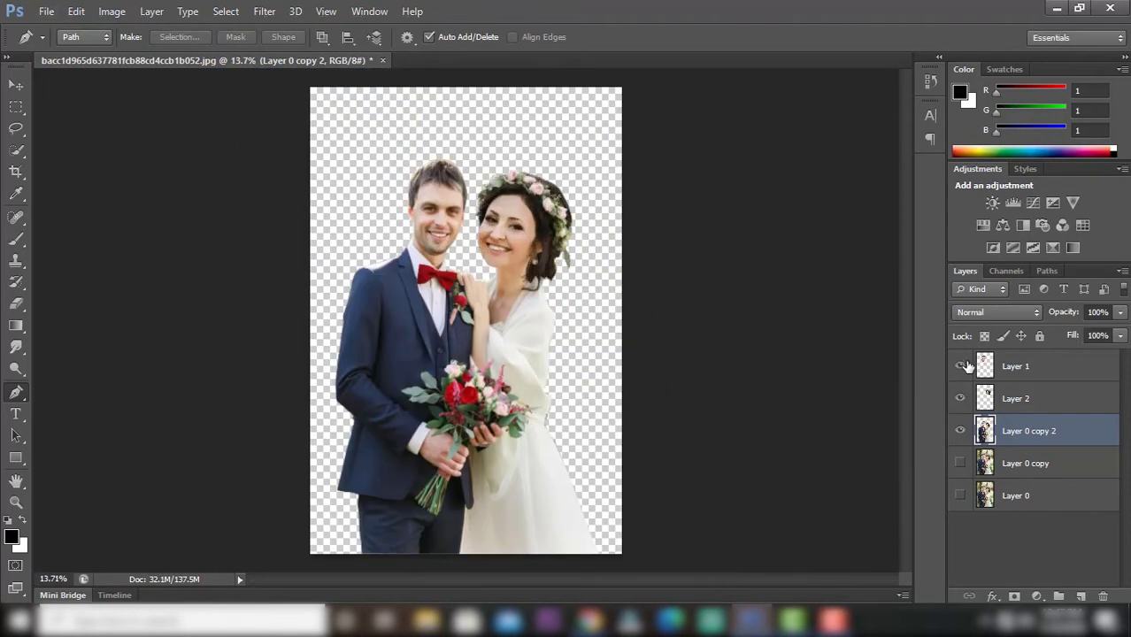
left_click(961, 365)
left_click(1025, 366)
scroll(478, 171, "up", 1)
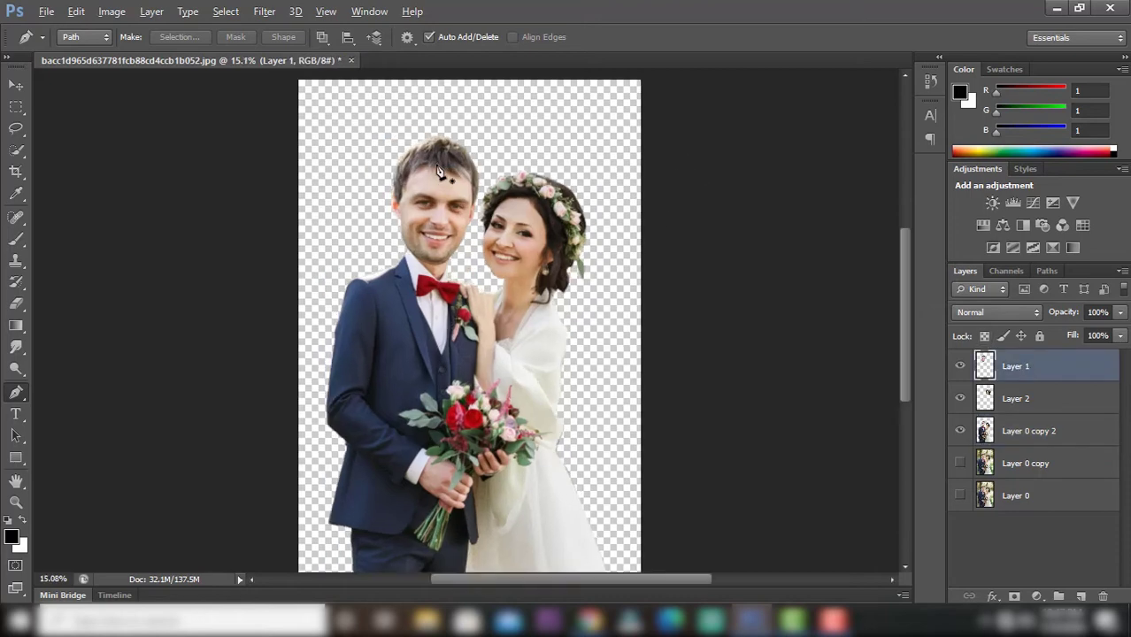
scroll(425, 177, "up", 1)
- Scale the groom's head on Layer 1 to about 114%, reposition it and commit
left_click(16, 85)
key("ctrl+t")
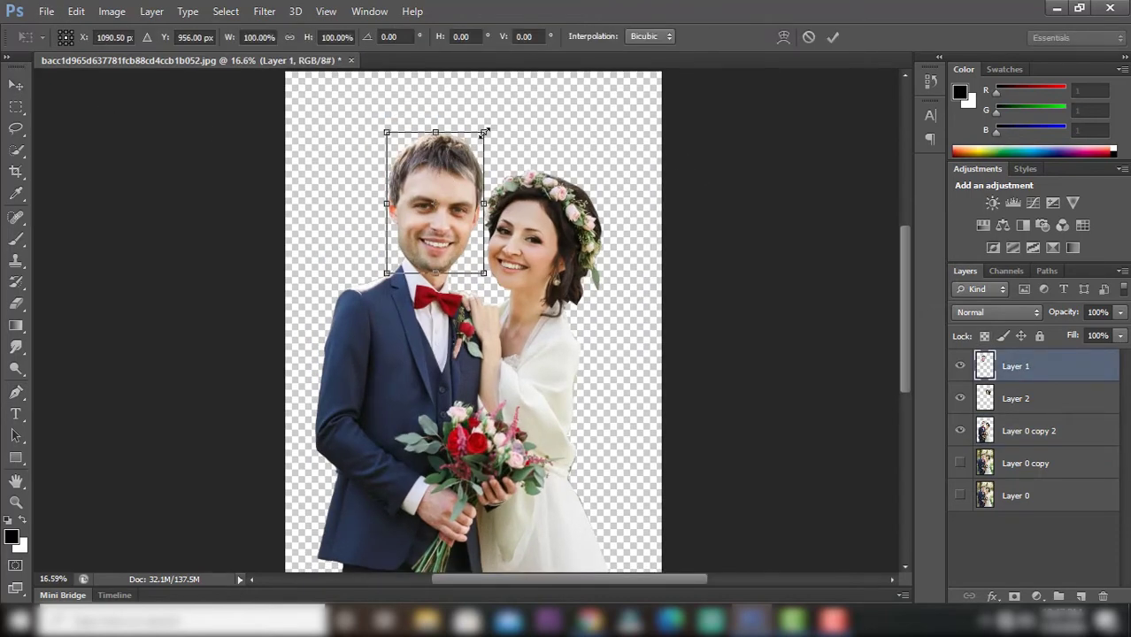
left_click_drag(484, 133, 496, 113)
left_click_drag(453, 196, 453, 209)
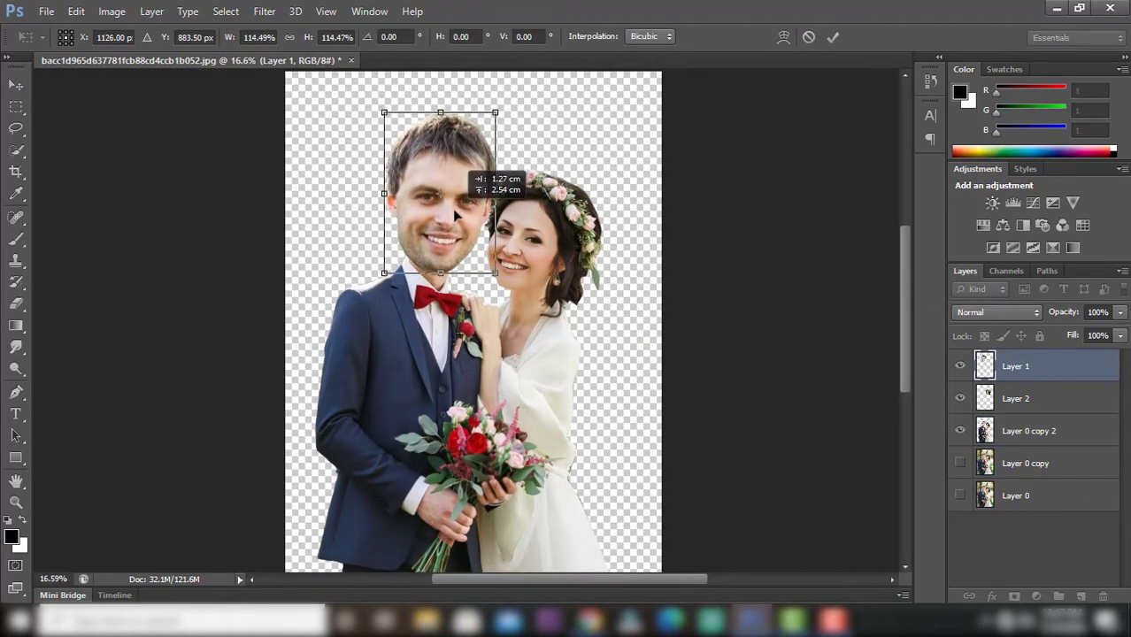
left_click(833, 37)
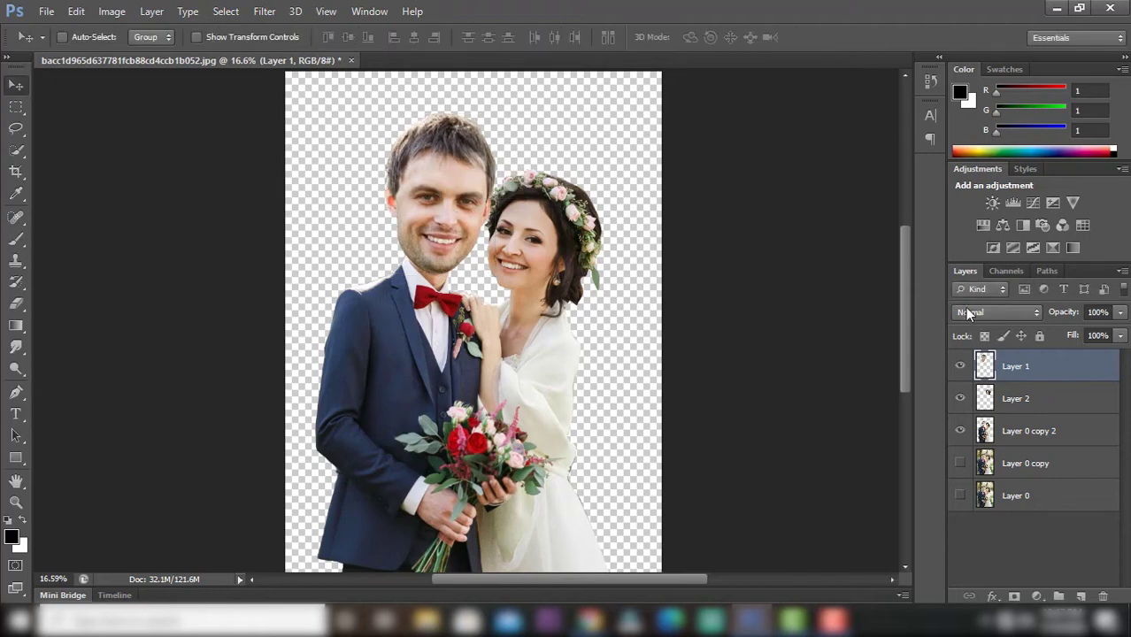
- Scale the bride's head on Layer 2 to about 113%, reposition it and commit
left_click(1025, 407)
key("ctrl+t")
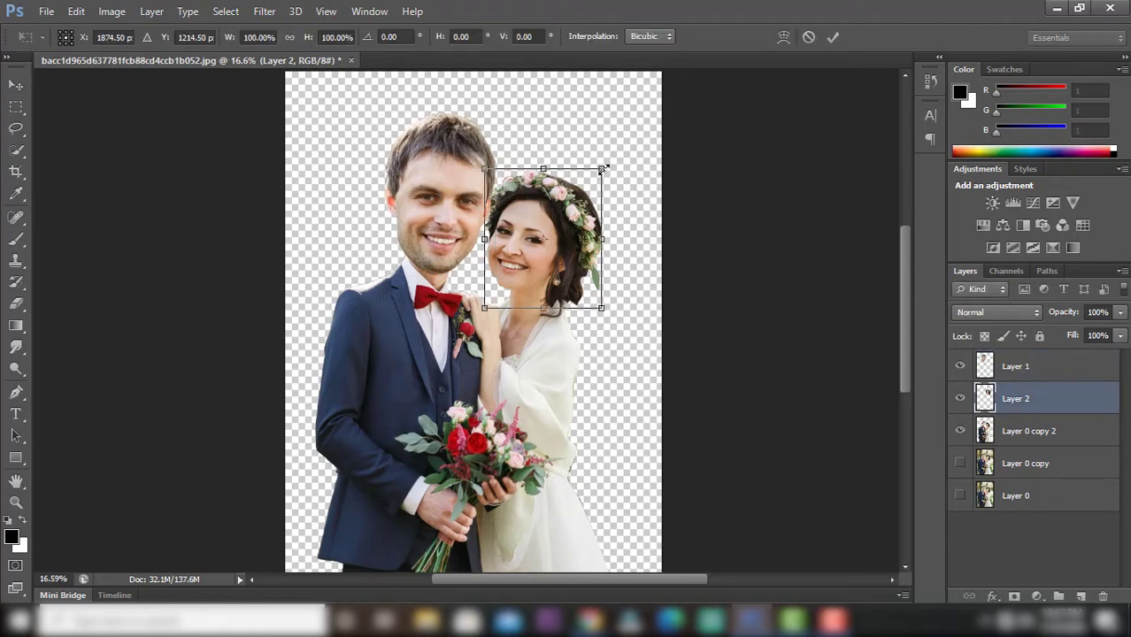
left_click_drag(603, 168, 610, 160)
left_click_drag(543, 233, 550, 229)
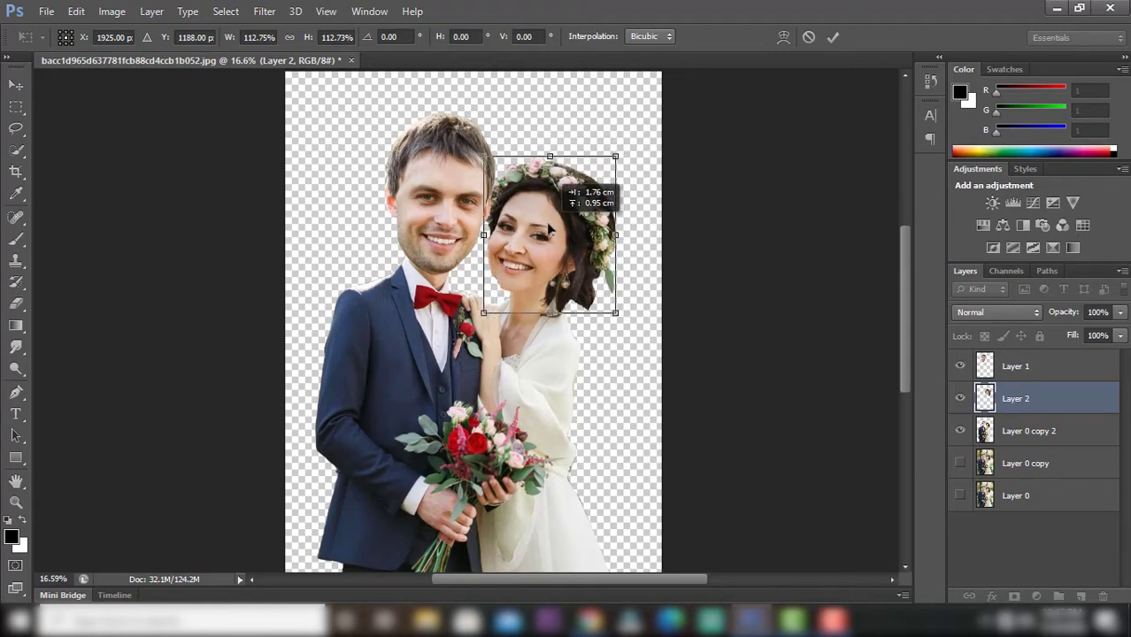
left_click(834, 37)
- Select the body layer Layer 0 copy 2 in the Layers panel
scroll(584, 305, "up", 5, "alt")
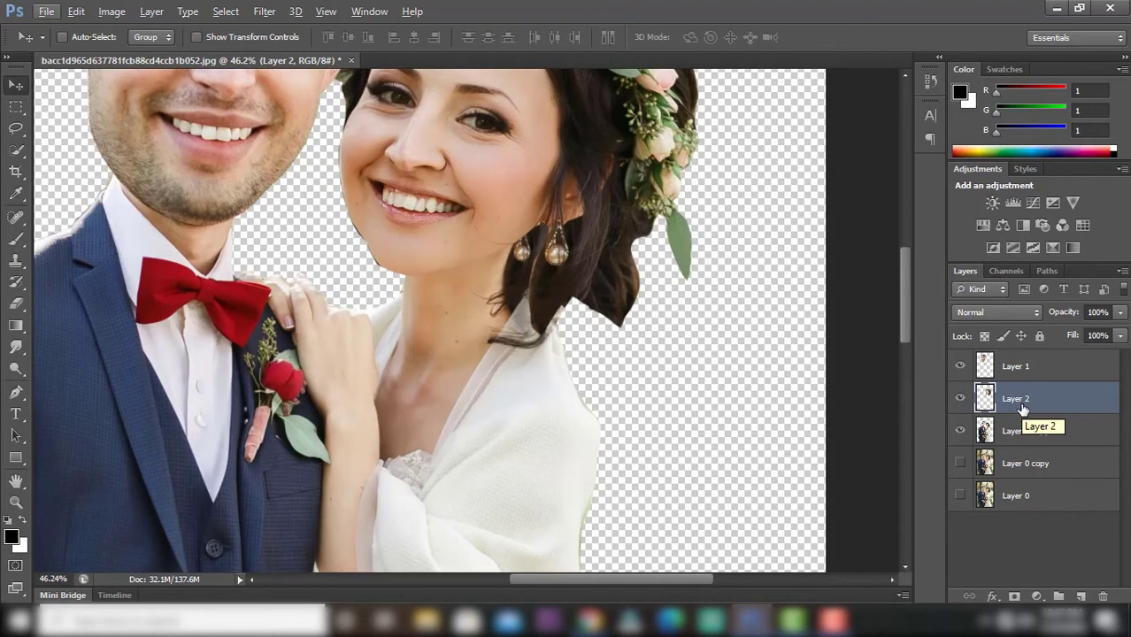
scroll(412, 273, "up", 2, "alt")
scroll(545, 275, "up", 1, "alt")
scroll(545, 276, "down", 5, "alt")
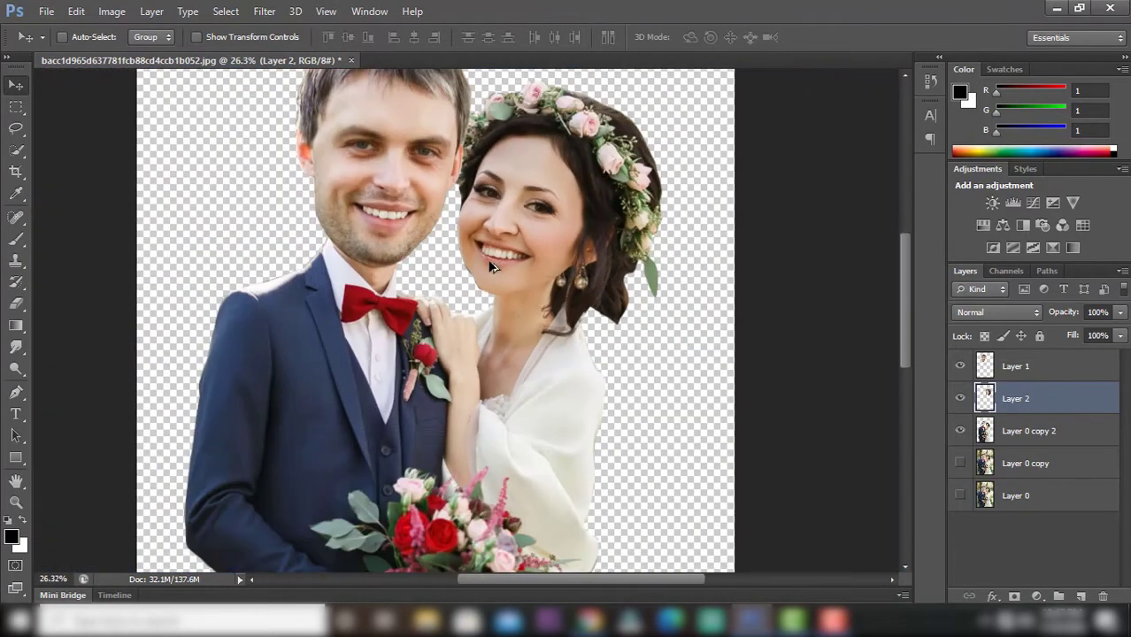
scroll(494, 268, "down", 1, "alt")
scroll(768, 397, "down", 1, "alt")
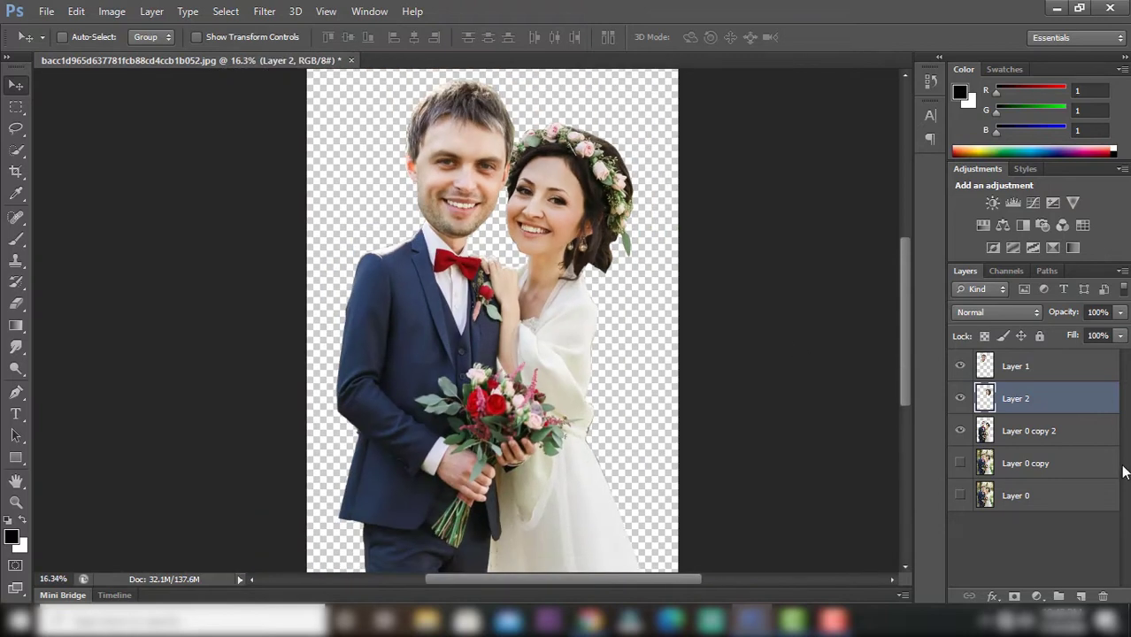
left_click(1041, 434)
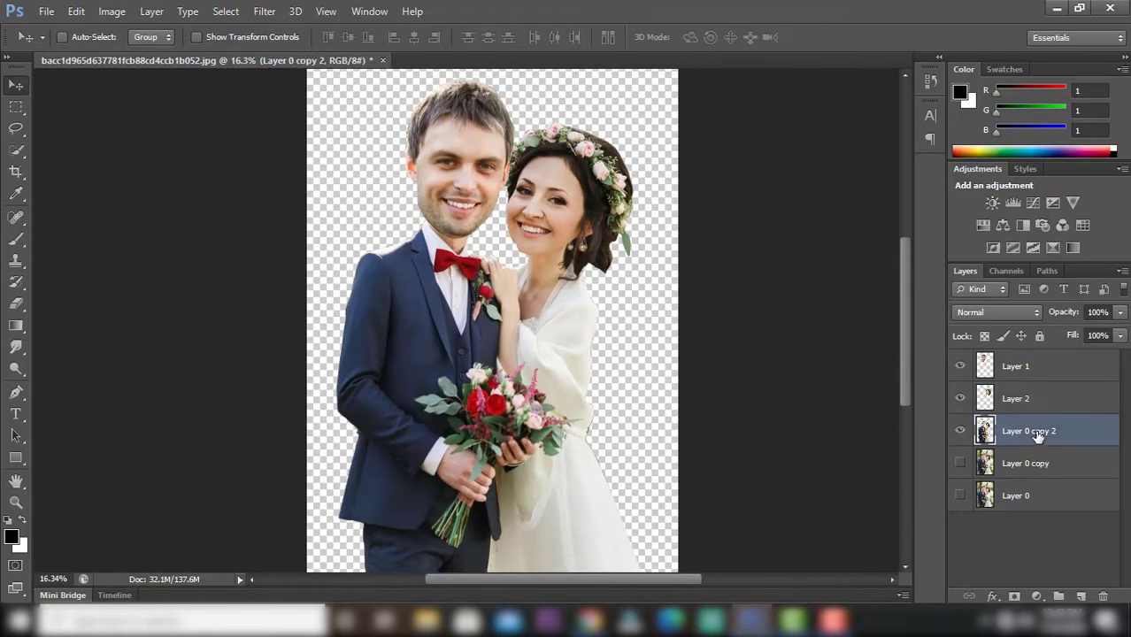
- Put Layer 0 copy 2 into Warp mode and reshape the body's left and right sides
key("ctrl+t")
right_click(577, 327)
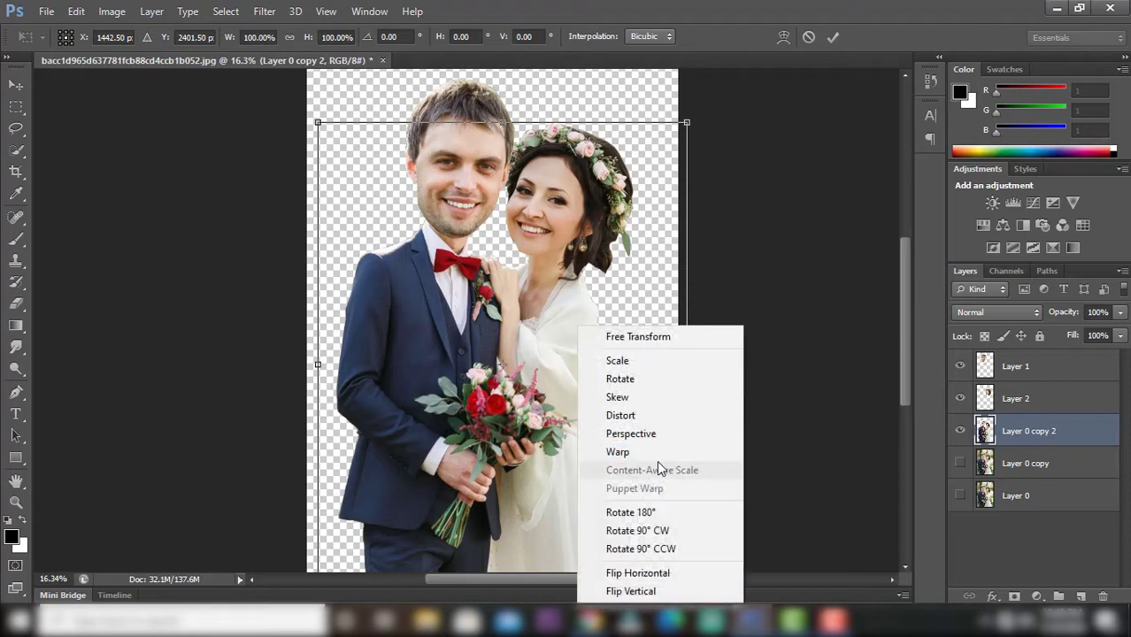
left_click(637, 453)
left_click_drag(699, 449, 691, 451)
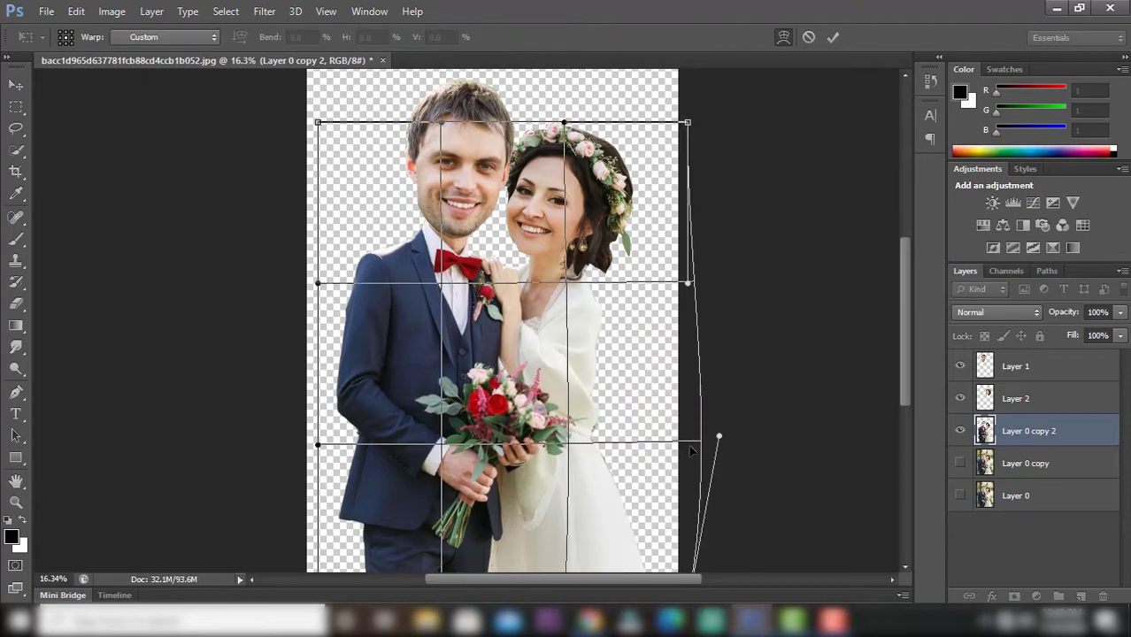
mouse_move(329, 431)
left_mouse_down()
mouse_move(321, 422)
mouse_move(365, 427)
mouse_move(313, 391)
left_mouse_up()
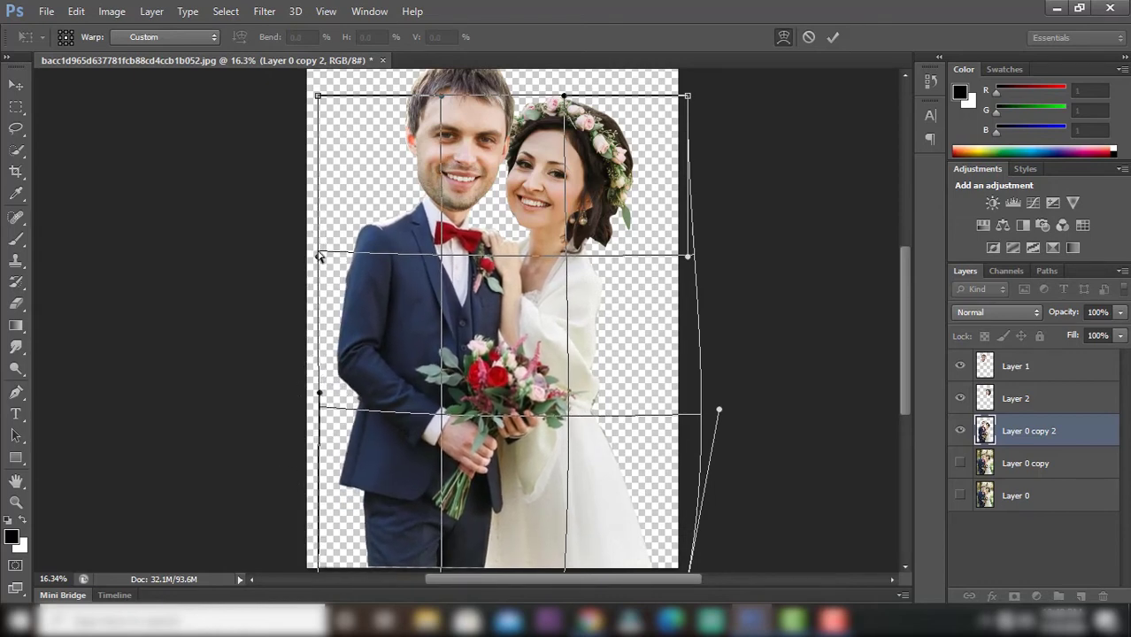
mouse_move(320, 256)
left_mouse_down()
mouse_move(322, 296)
mouse_move(324, 260)
mouse_move(311, 258)
left_mouse_up()
left_click_drag(689, 261, 746, 247)
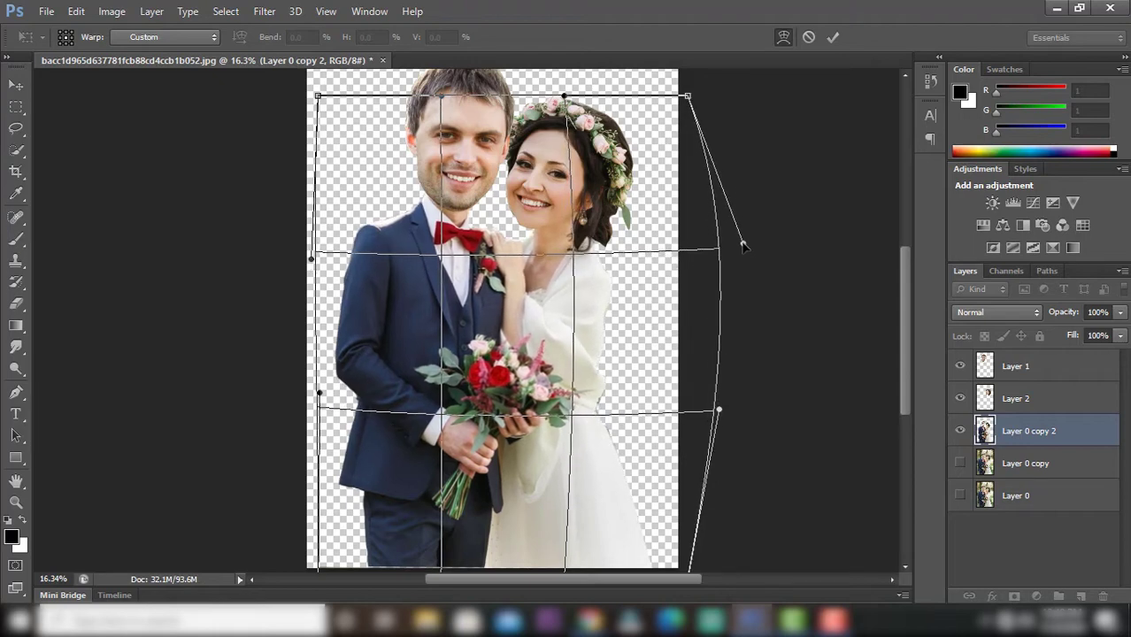
- Adjust the warp's top and bottom edges, bulge the right edge more, and commit
mouse_move(690, 99)
left_mouse_down()
mouse_move(731, 94)
mouse_move(696, 92)
mouse_move(652, 110)
mouse_move(667, 133)
mouse_move(689, 117)
left_mouse_up()
left_click_drag(567, 104, 567, 111)
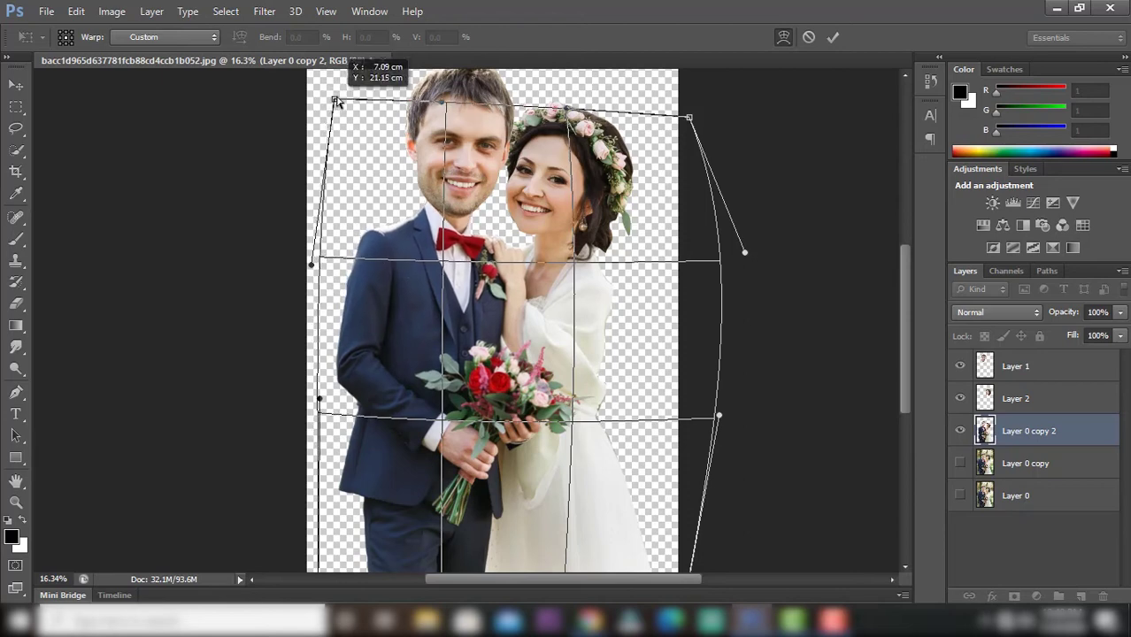
left_click_drag(321, 105, 335, 85)
scroll(509, 225, "down", 1)
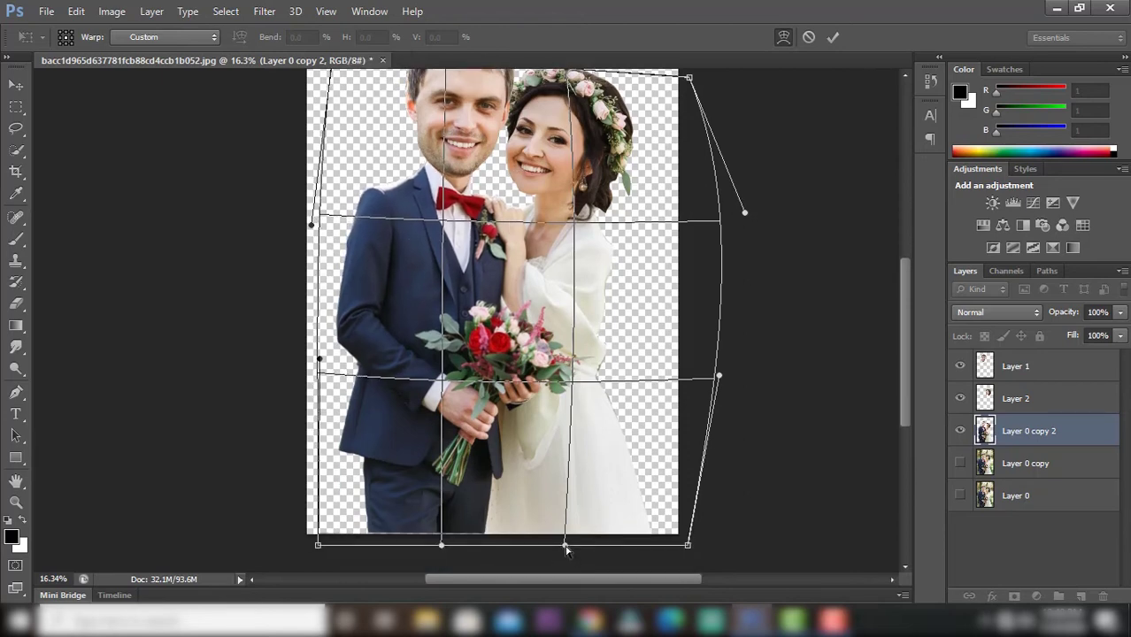
left_click_drag(567, 548, 568, 552)
left_click_drag(442, 547, 433, 552)
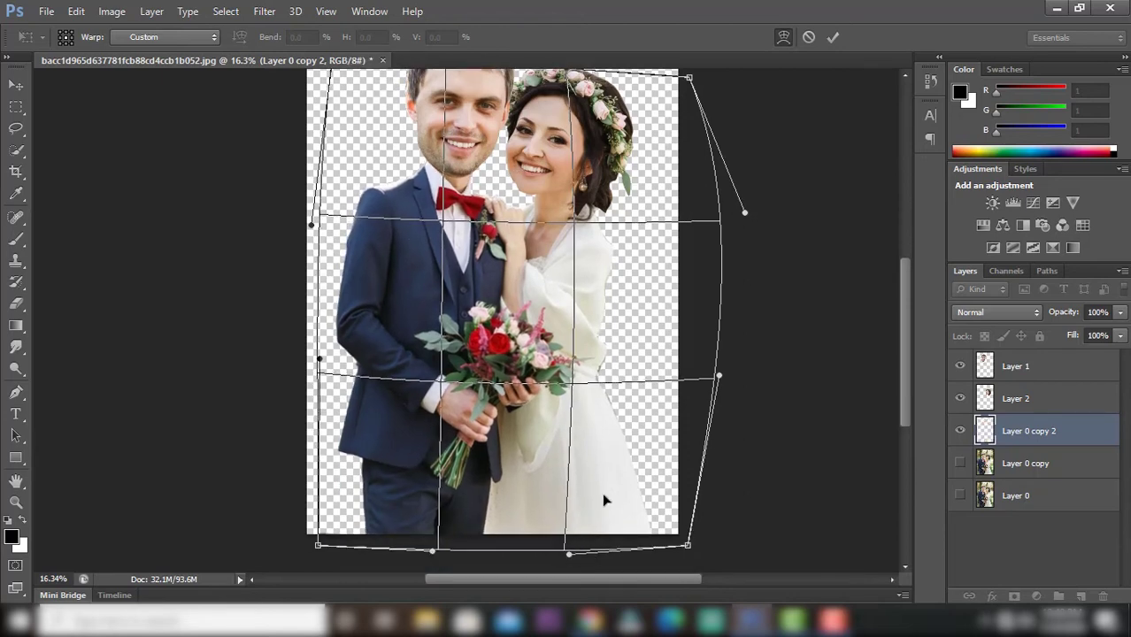
left_click_drag(719, 376, 734, 379)
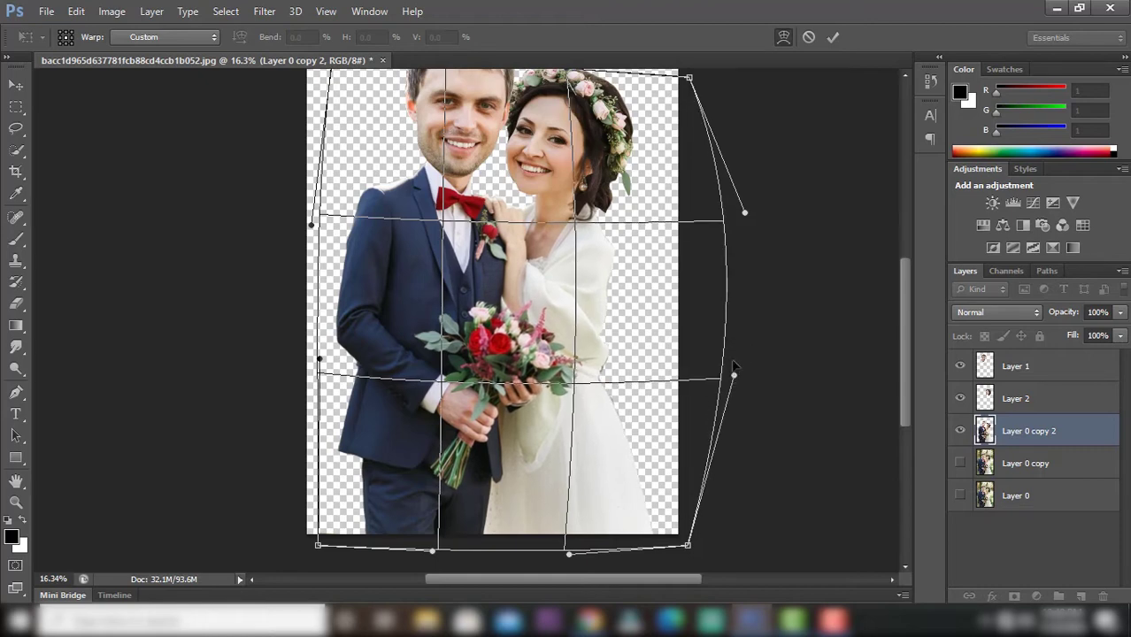
left_click(838, 37)
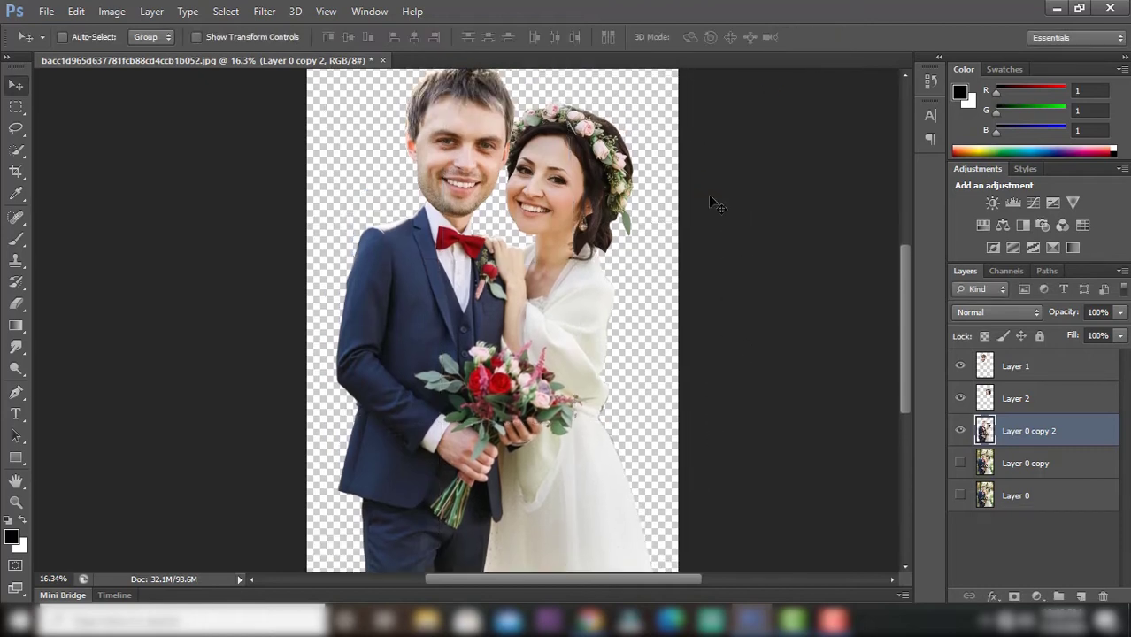
- Sharpen Layer 1 with Unsharp Mask at Amount 98% and Radius 22.8 pixels
key("ctrl+0")
left_click(1018, 370)
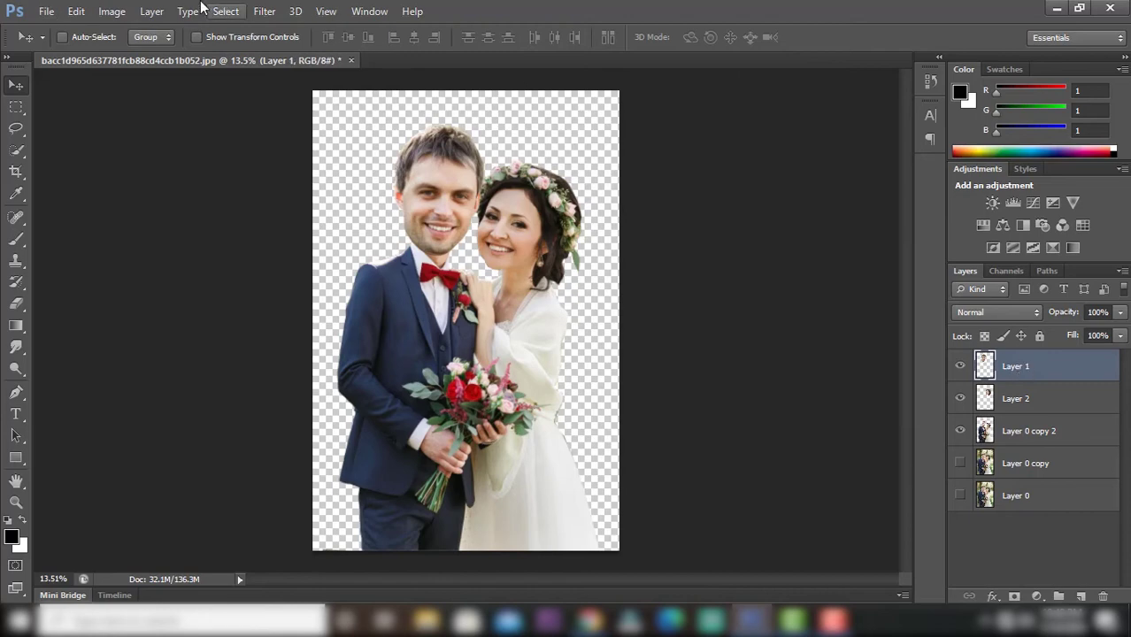
left_click(262, 11)
mouse_move(277, 274)
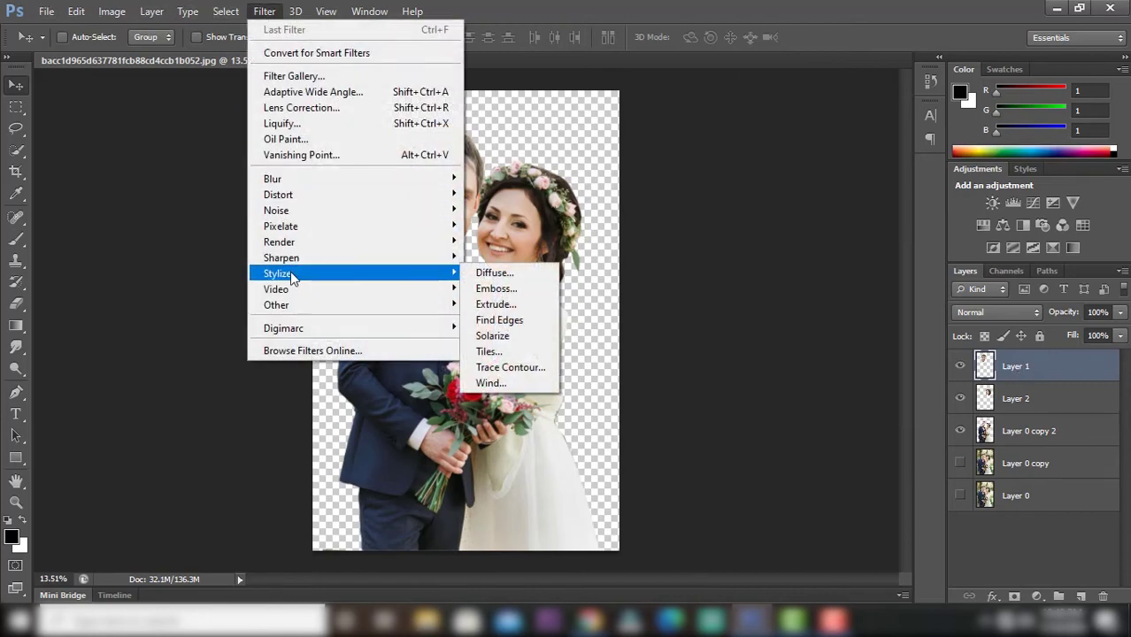
left_click(498, 316)
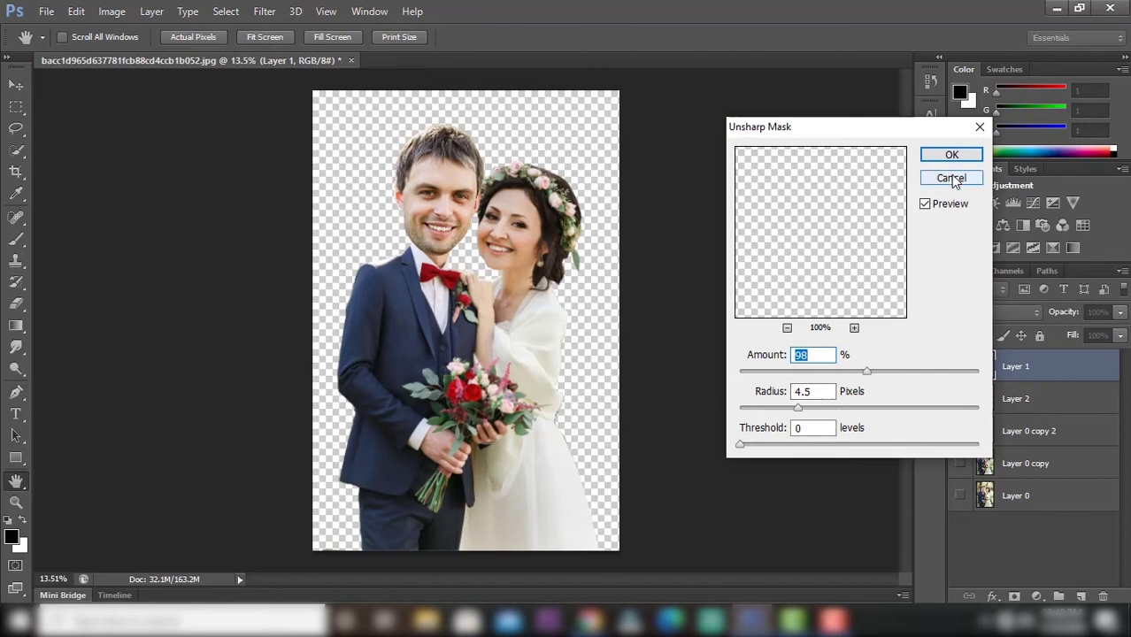
left_click_drag(798, 408, 849, 409)
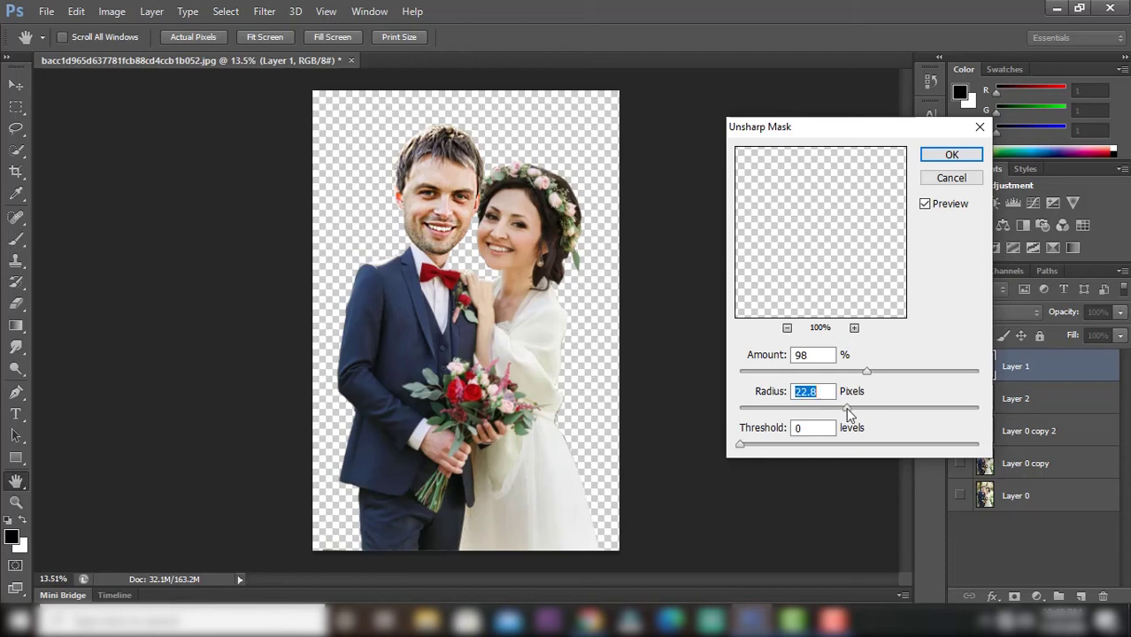
left_click(952, 156)
- Apply the same Unsharp Mask sharpening to Layer 2
left_click(1014, 405)
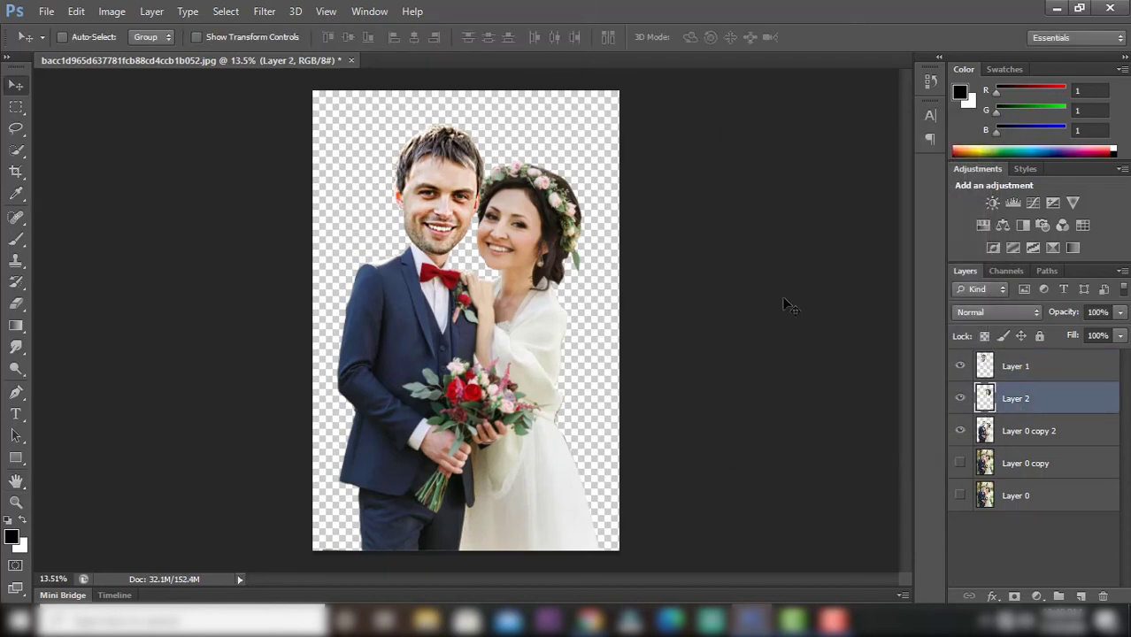
left_click(113, 11)
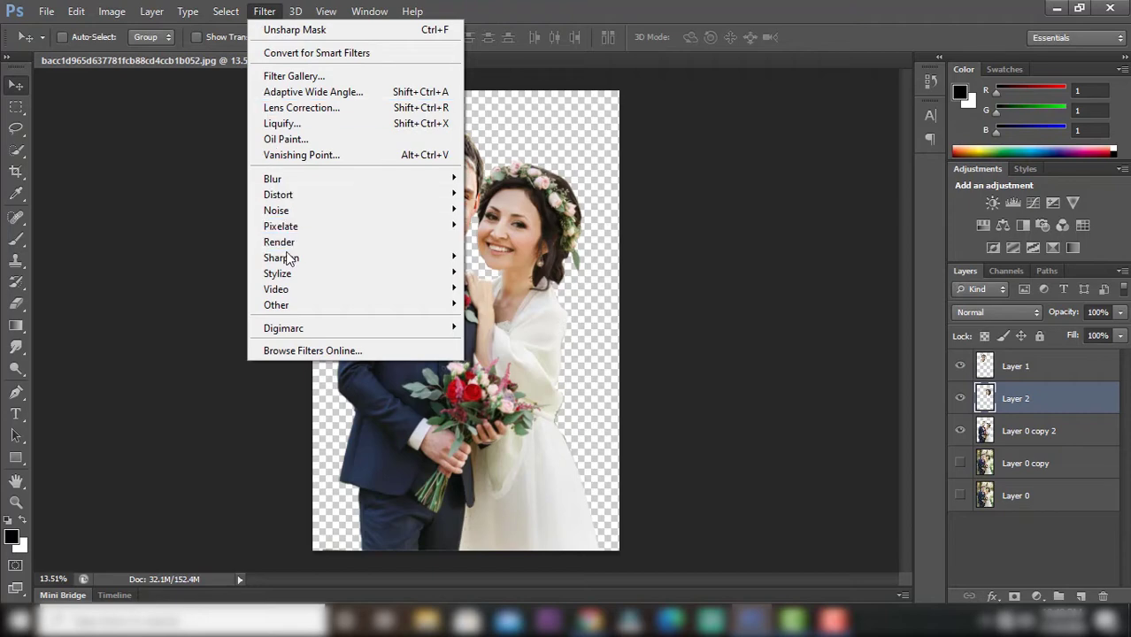
mouse_move(282, 257)
left_click(496, 319)
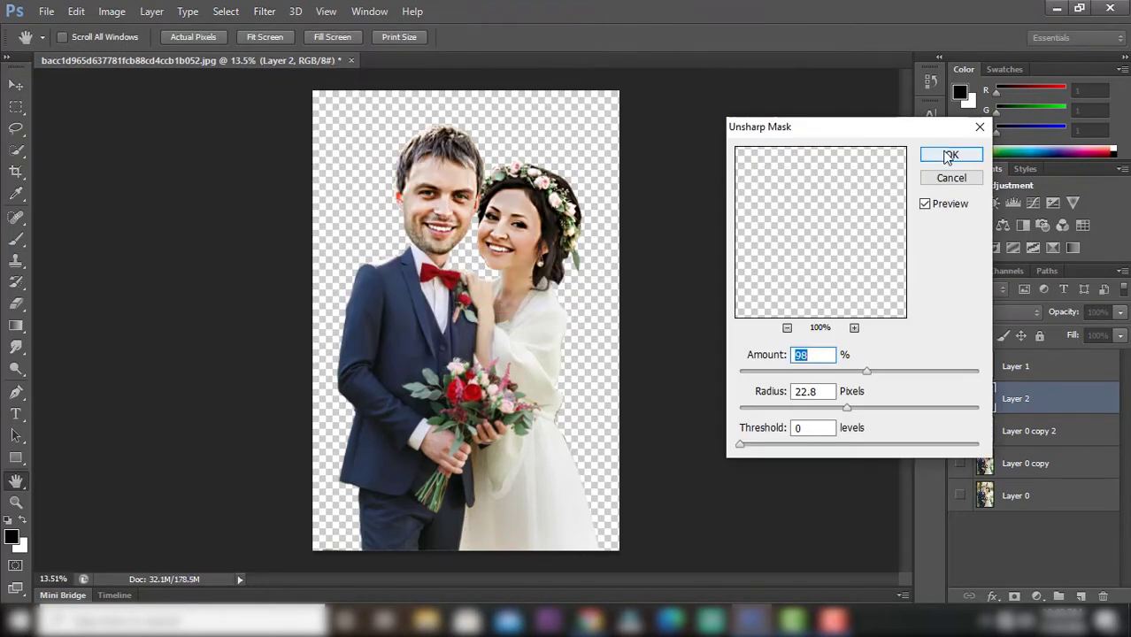
left_click(955, 156)
- Apply the same Unsharp Mask sharpening to the Layer 0 copy 2 body layer
left_click(1023, 430)
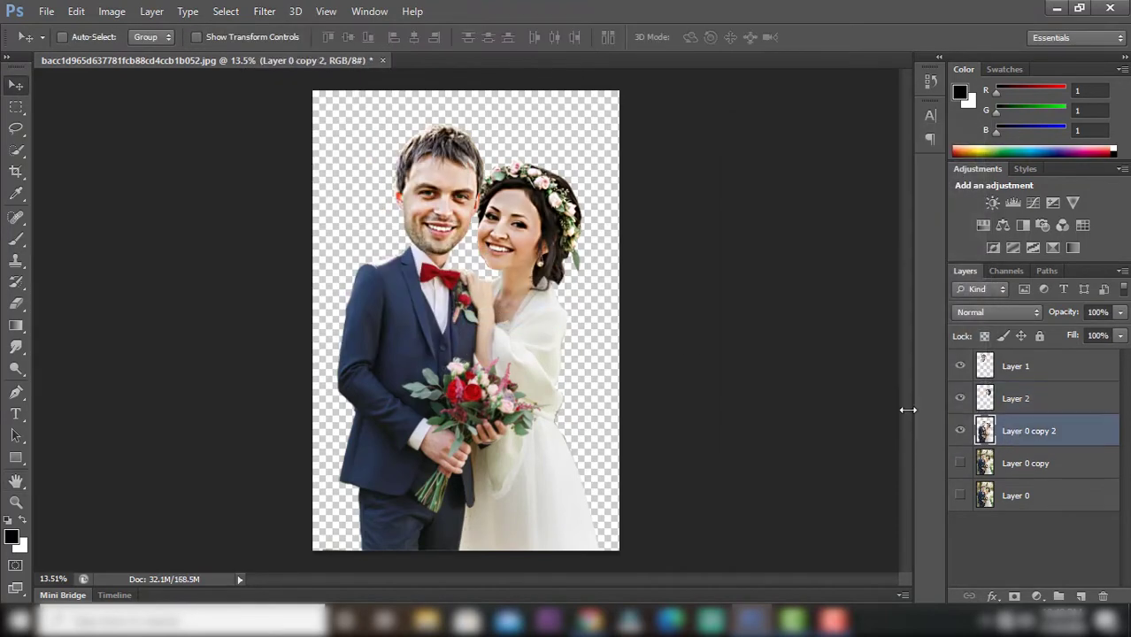
left_click(265, 12)
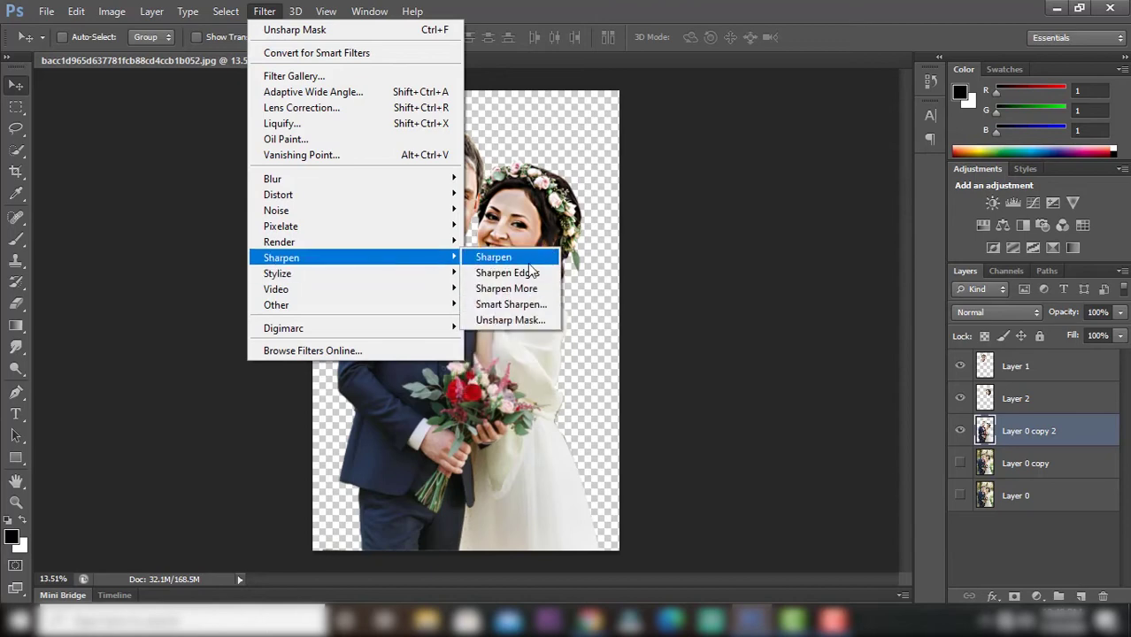
left_click(513, 319)
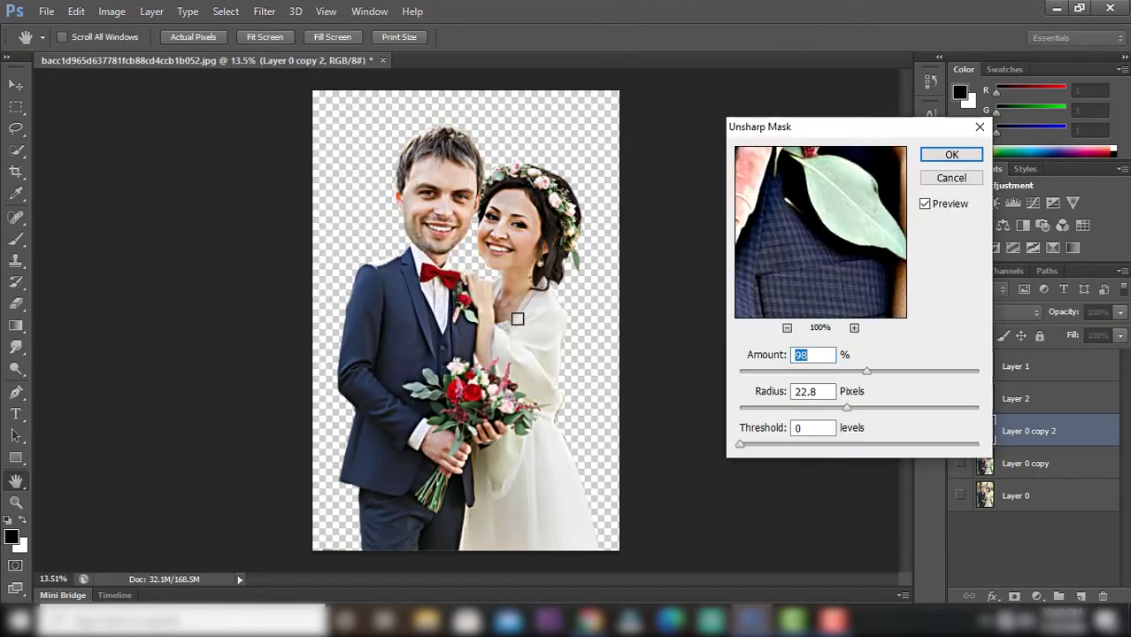
left_click(953, 156)
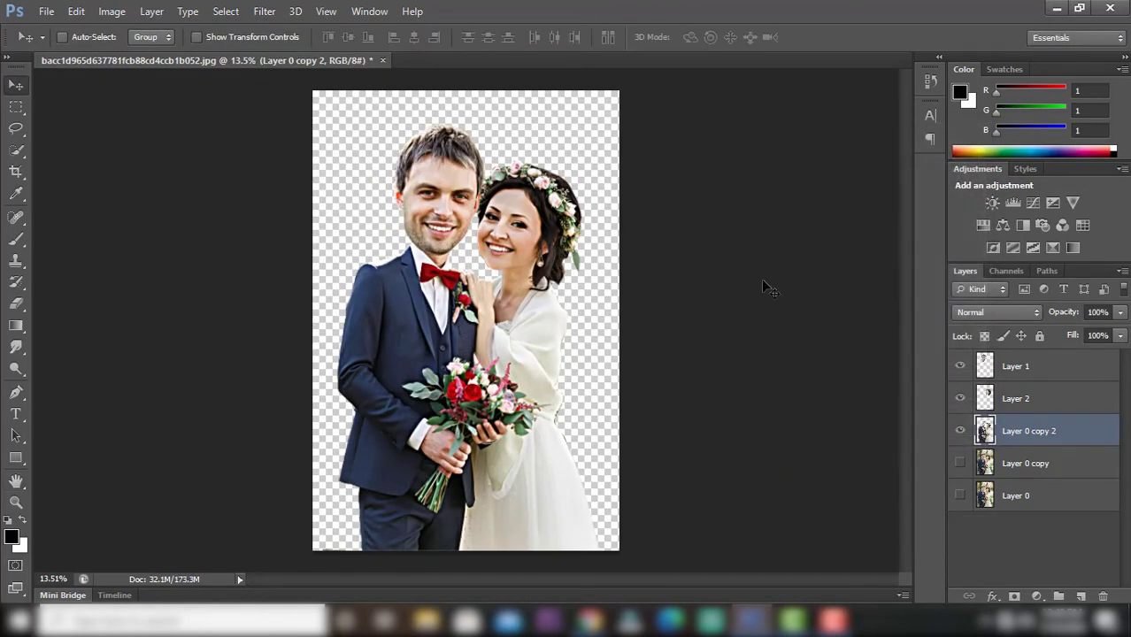
left_click(1016, 370)
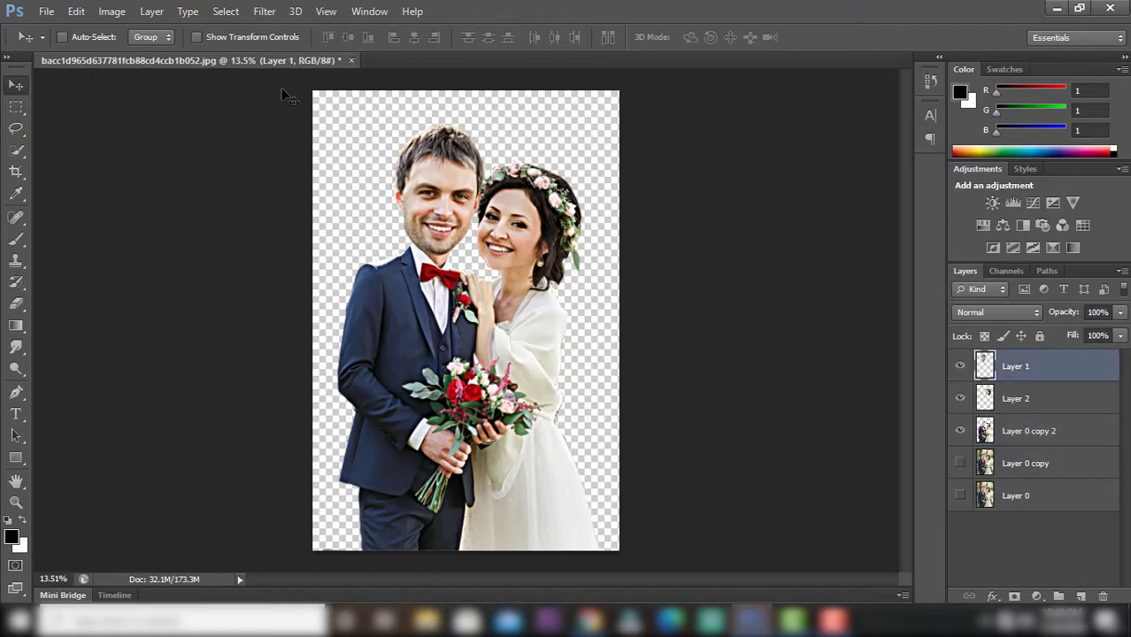
- Open the Oil Paint filter settings and close them without applying
left_click(264, 11)
left_click(296, 139)
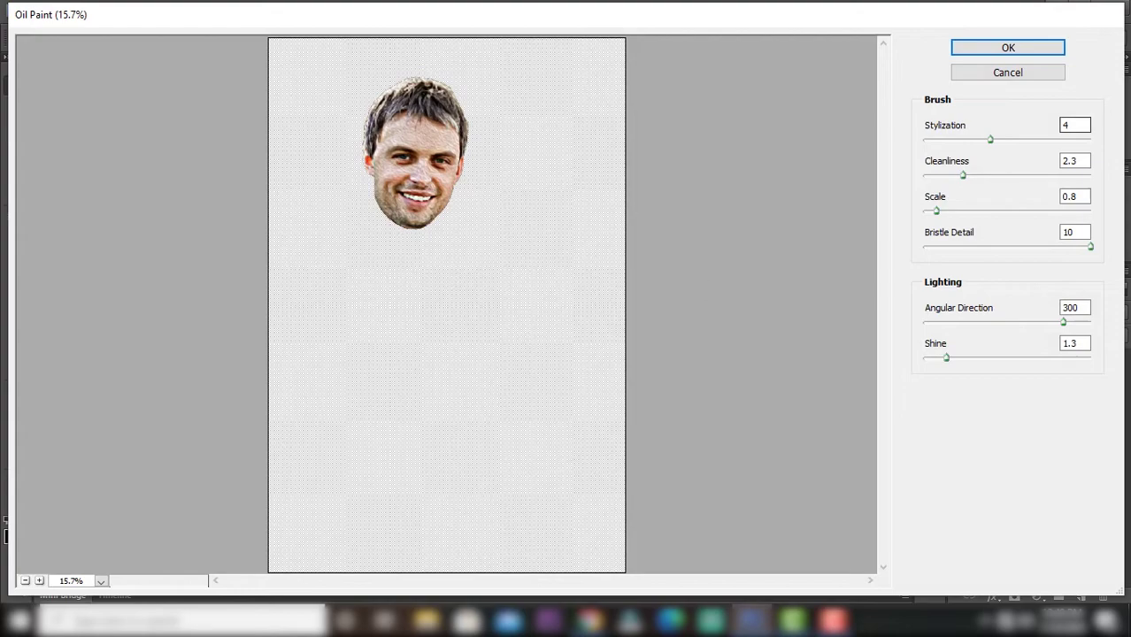
left_click(1048, 70)
- Zoom in on the faces and switch to the Smudge tool (40 px, 50% strength)
scroll(432, 179, "up", 3)
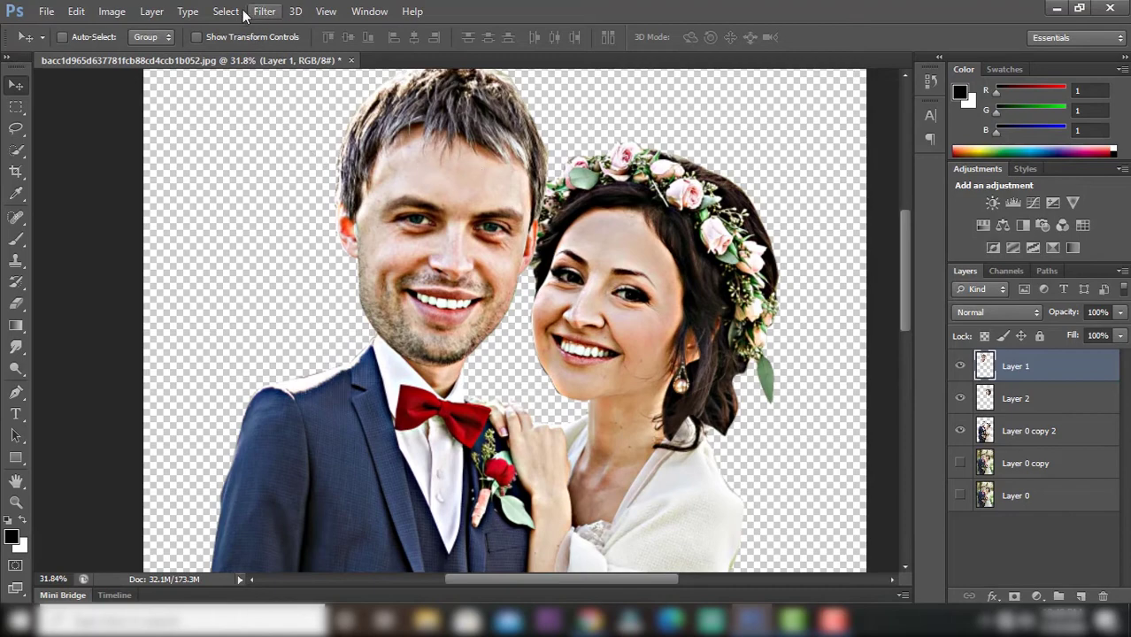
left_click_drag(16, 347, 97, 379)
left_click(97, 375)
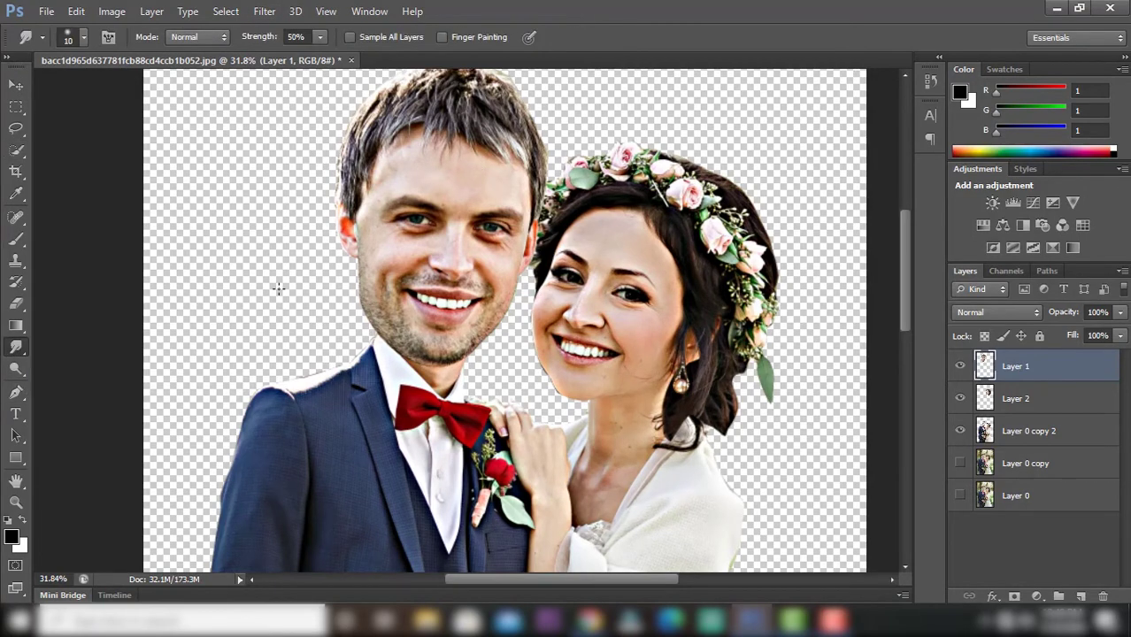
scroll(443, 141, "up", 3)
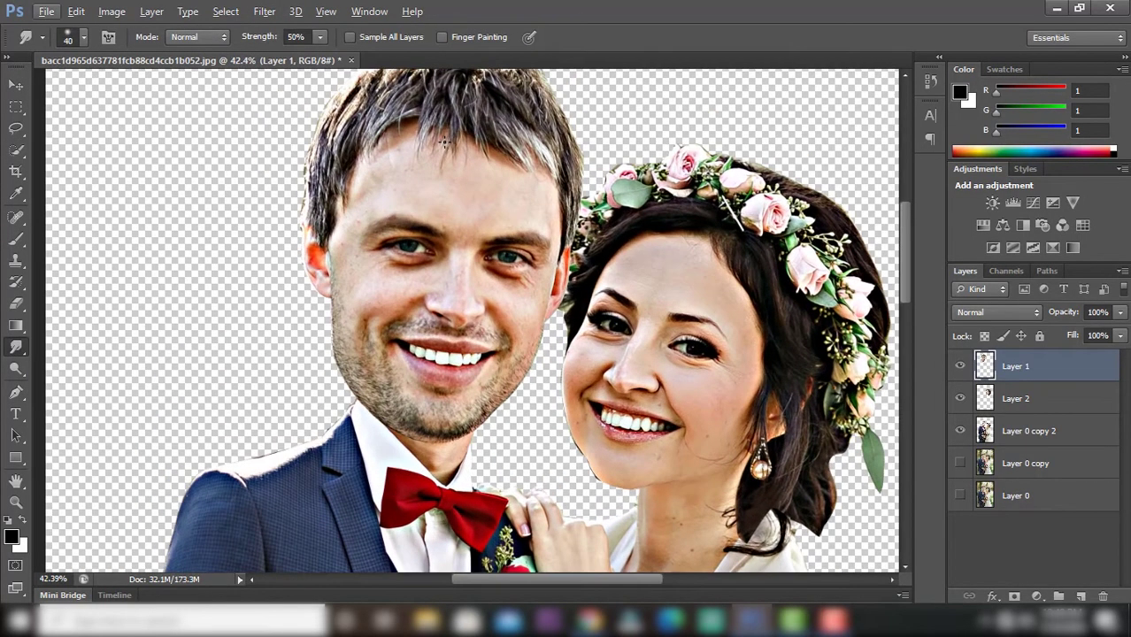
- Smudge the top and upper-left edge of the groom's hair down and left
scroll(444, 144, "up", 2)
scroll(355, 177, "up", 2)
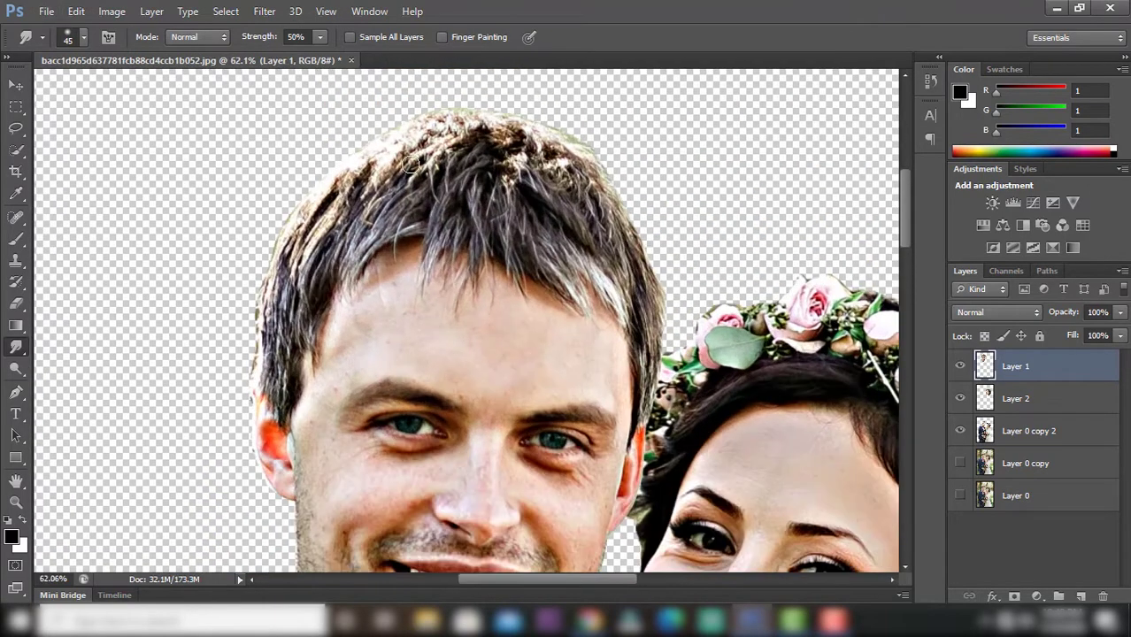
scroll(355, 178, "up", 1)
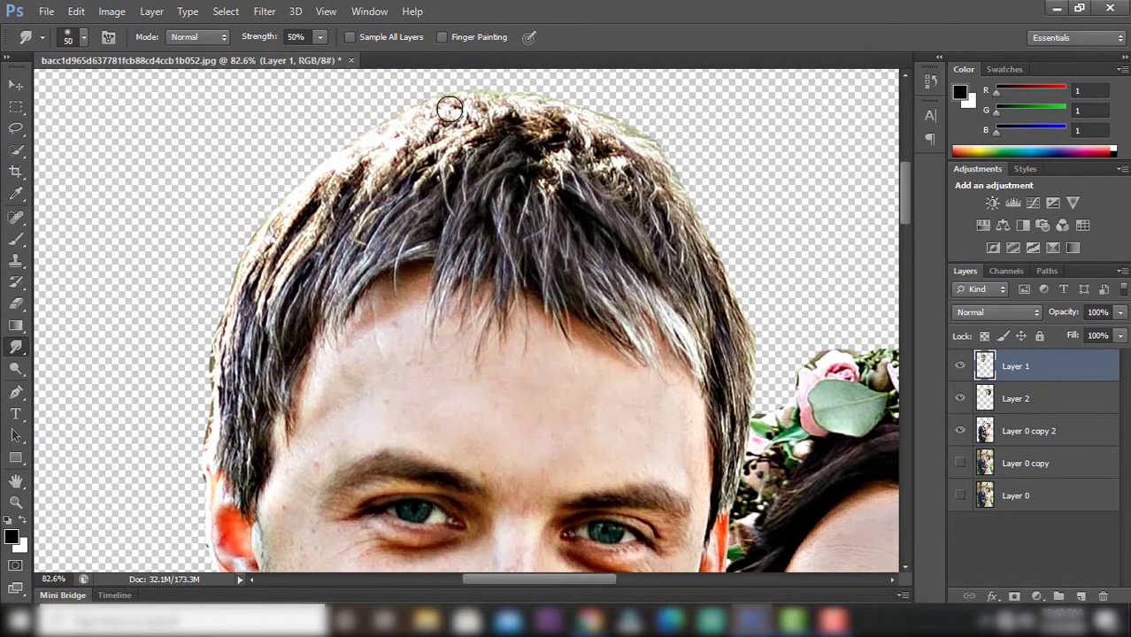
left_click_drag(449, 106, 301, 212)
scroll(381, 158, "down", 1)
left_click_drag(420, 96, 309, 201)
left_click_drag(330, 140, 237, 261)
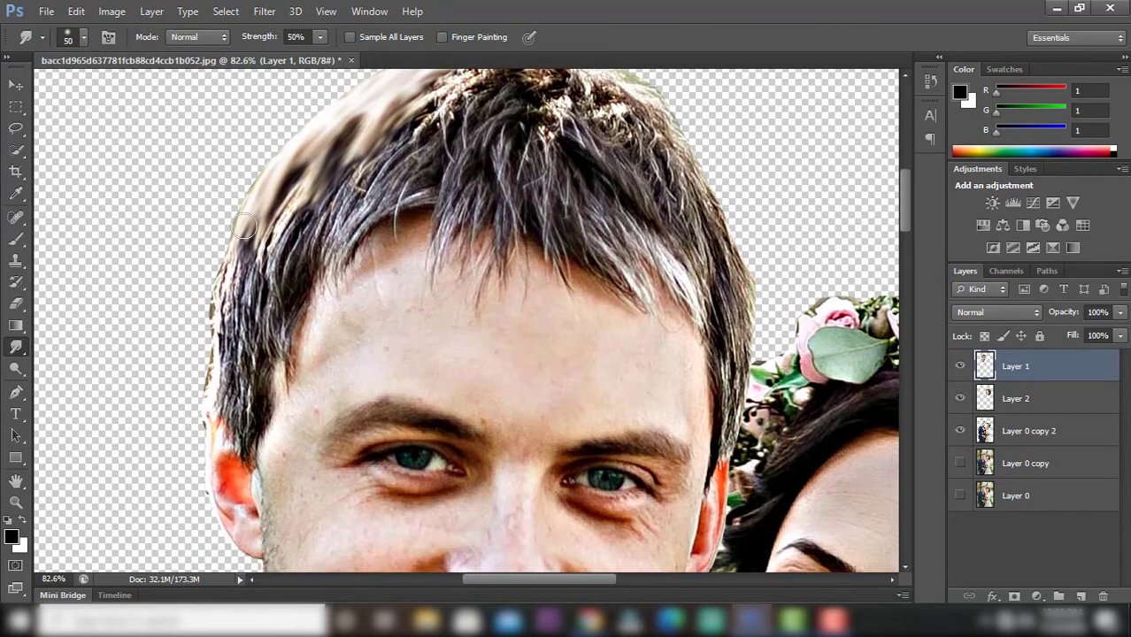
scroll(237, 261, "down", 1)
mouse_move(256, 196)
left_mouse_down()
mouse_move(221, 292)
mouse_move(232, 399)
left_mouse_up()
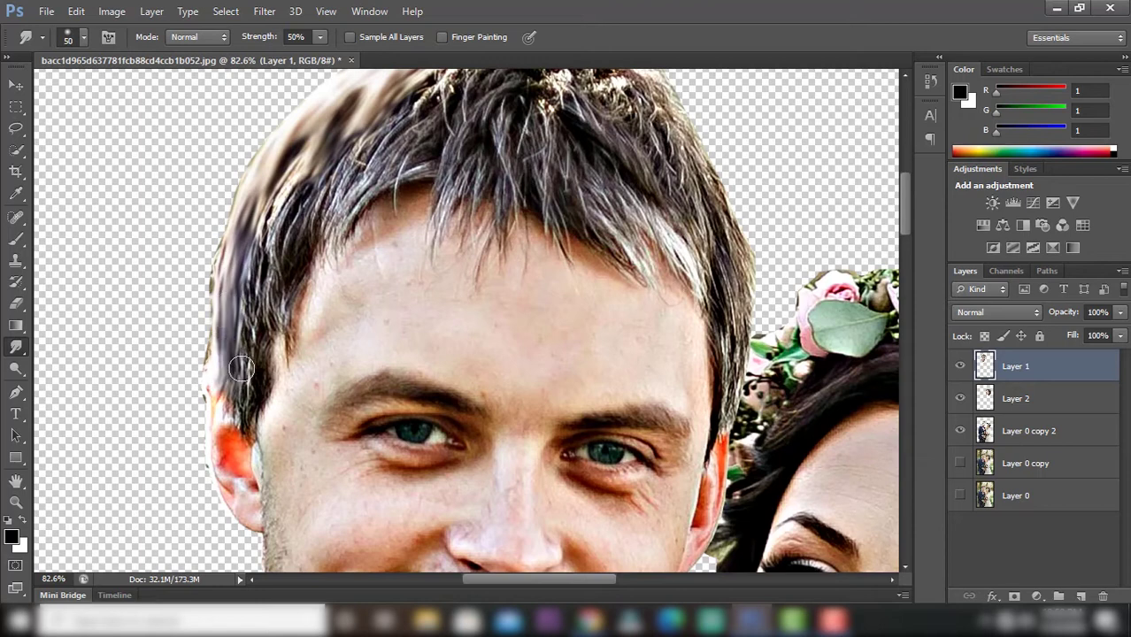
- With a smaller 30 px brush, drag left-edge hair strands toward the ear and temple
key("bracketleft")
left_click_drag(269, 244, 270, 330)
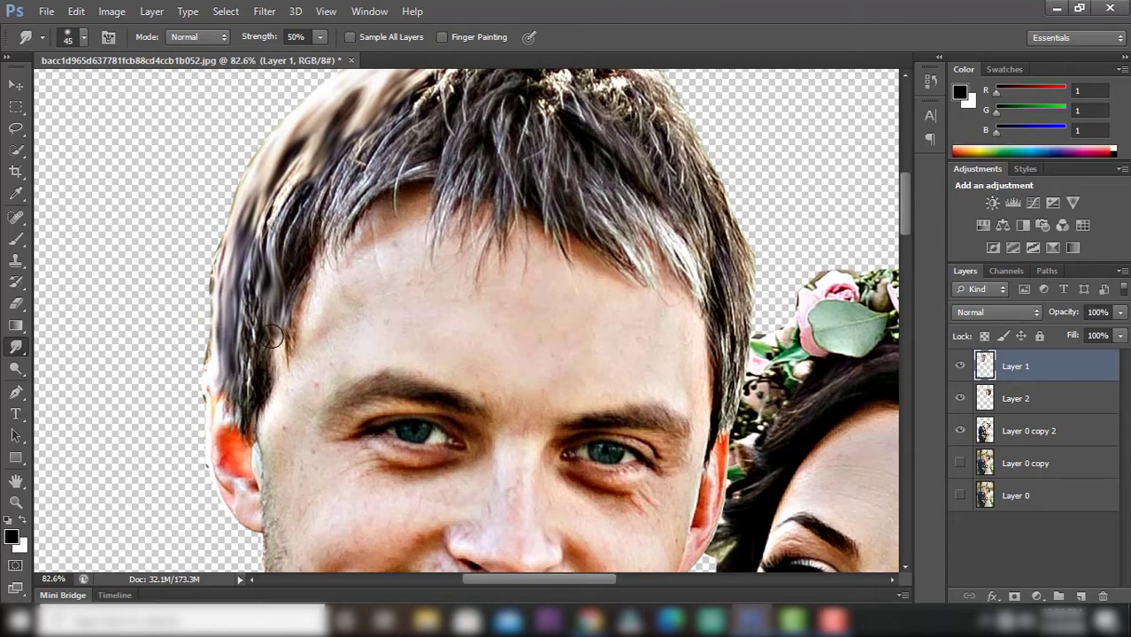
left_click_drag(258, 252, 248, 401)
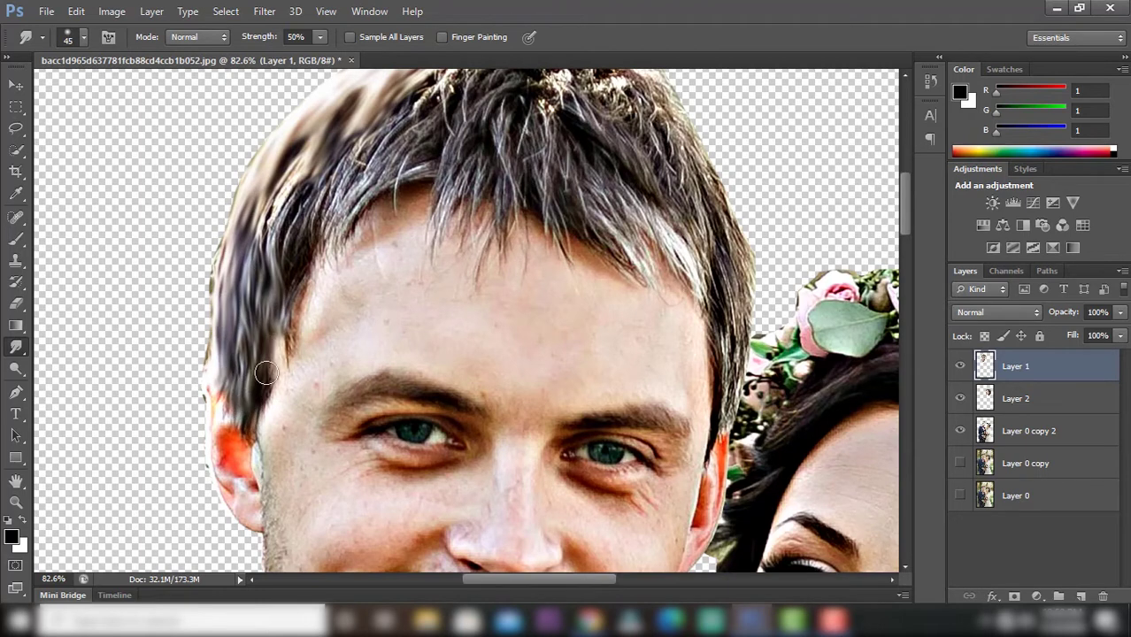
scroll(283, 255, "up", 2)
left_click_drag(438, 134, 289, 397)
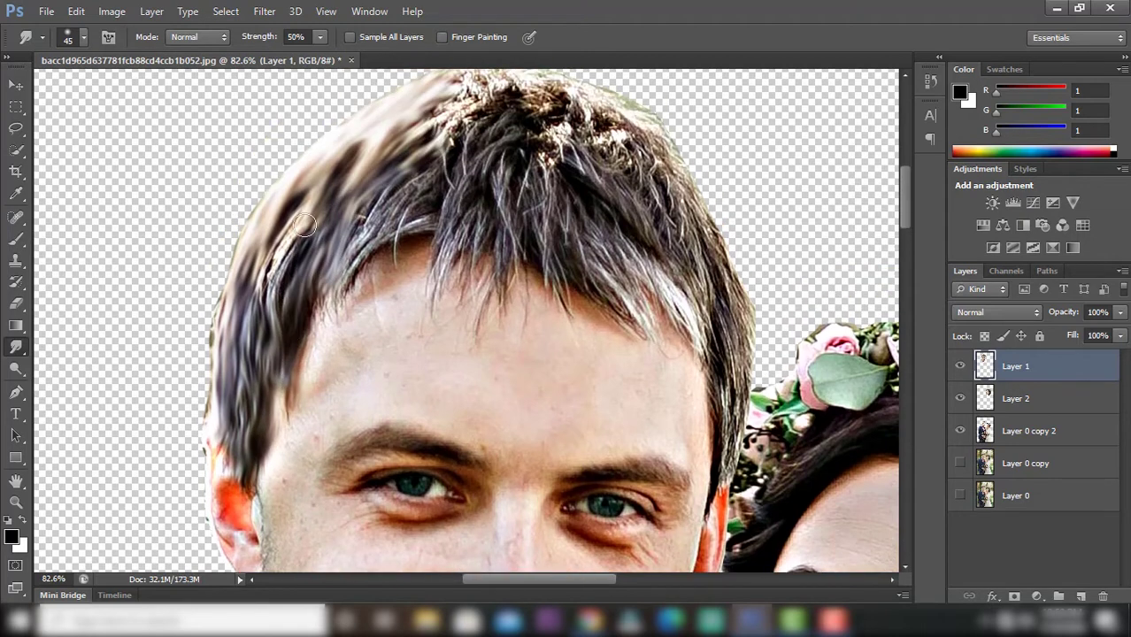
left_click_drag(303, 229, 277, 321)
left_click_drag(278, 250, 267, 340)
scroll(399, 200, "up", 2)
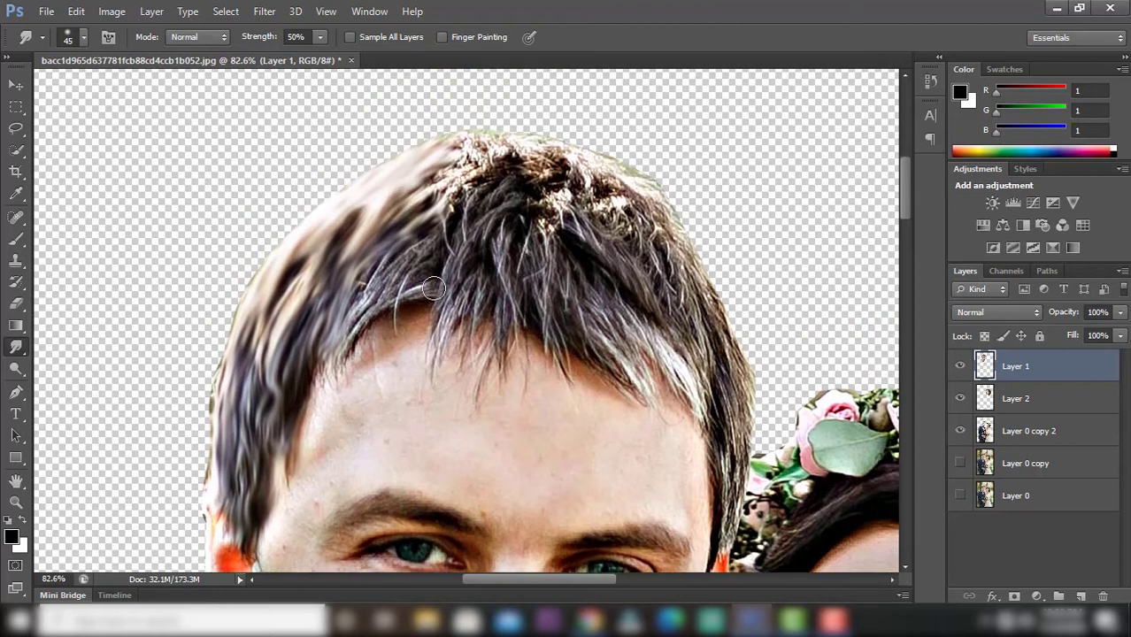
left_click_drag(443, 282, 319, 383)
left_click_drag(437, 233, 341, 321)
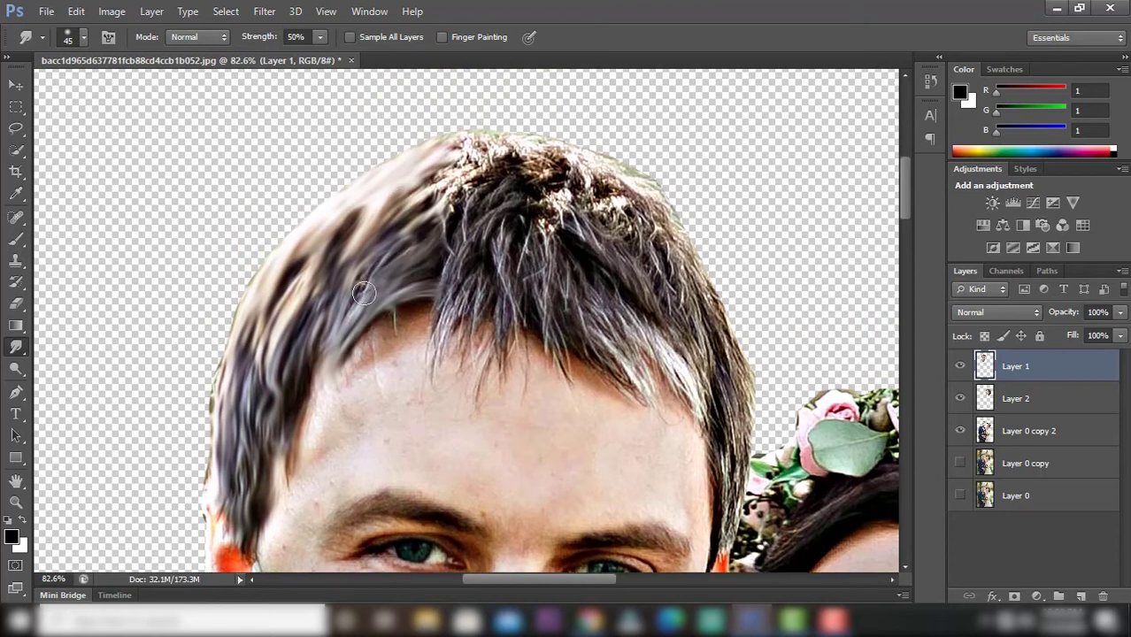
left_click_drag(432, 228, 354, 288)
scroll(472, 176, "up", 1)
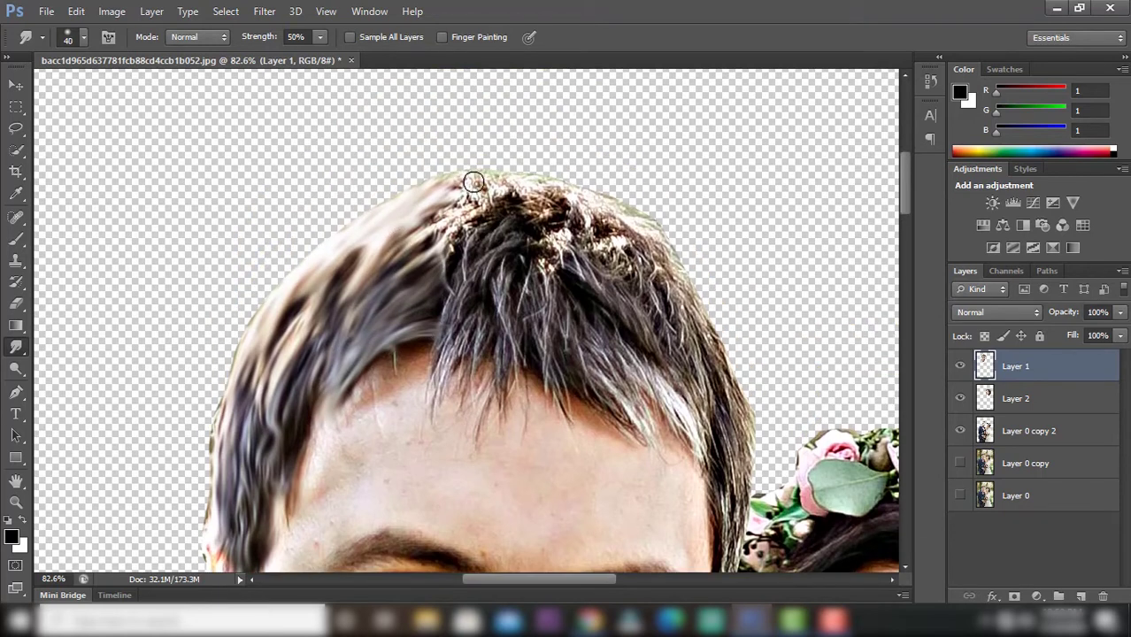
- Smear the groom's crown hair down and left toward the forehead
mouse_move(469, 179)
left_mouse_down()
mouse_move(427, 241)
mouse_move(415, 239)
left_mouse_up()
scroll(494, 178, "down", 1)
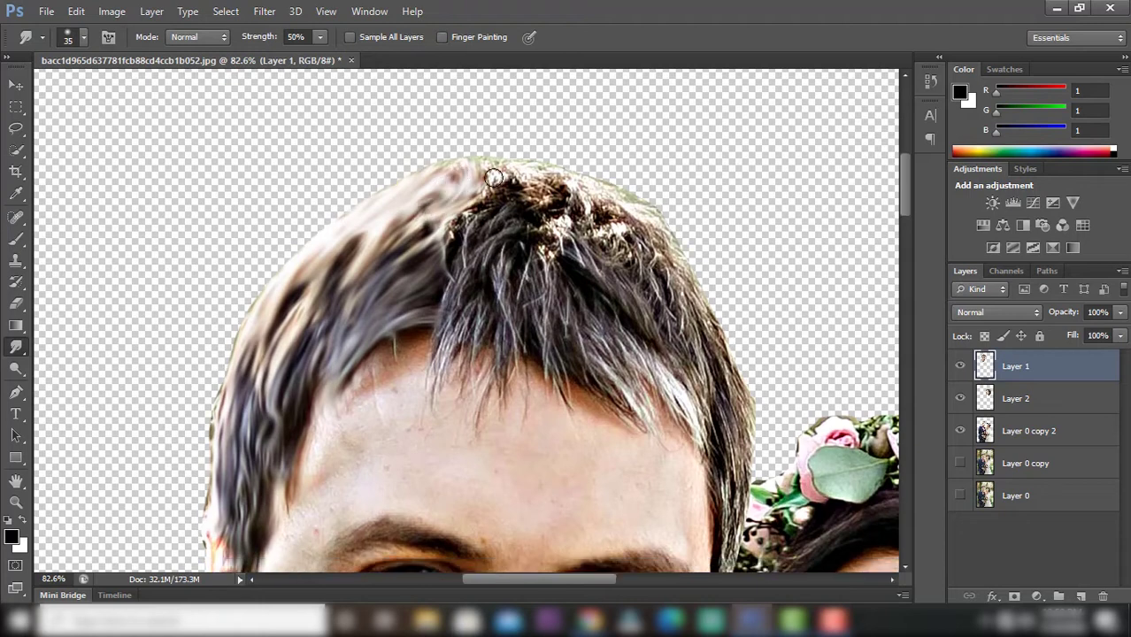
left_click_drag(498, 185, 447, 282)
scroll(489, 209, "down", 2)
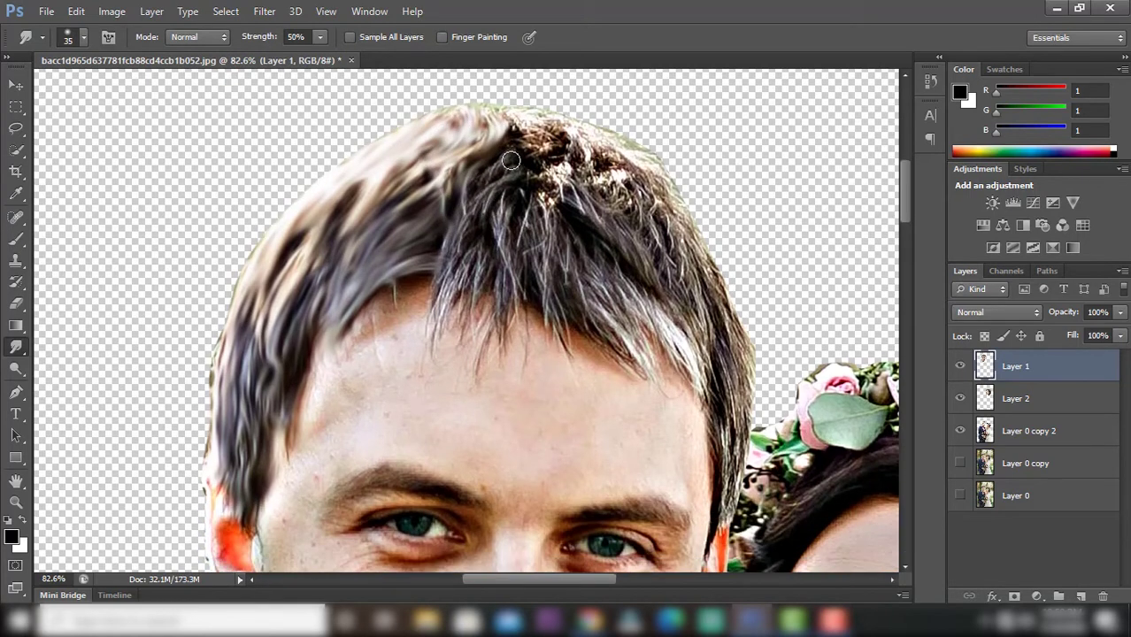
mouse_move(511, 160)
left_mouse_down()
mouse_move(447, 256)
mouse_move(435, 335)
left_mouse_up()
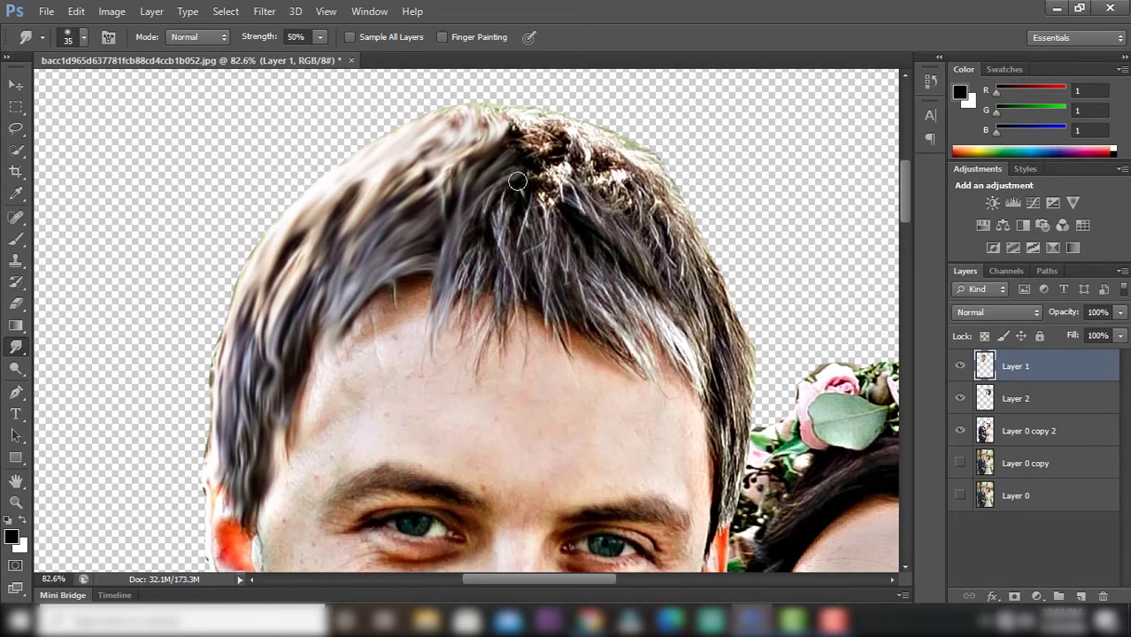
left_click_drag(518, 181, 520, 301)
left_click_drag(521, 199, 529, 282)
scroll(529, 266, "down", 2)
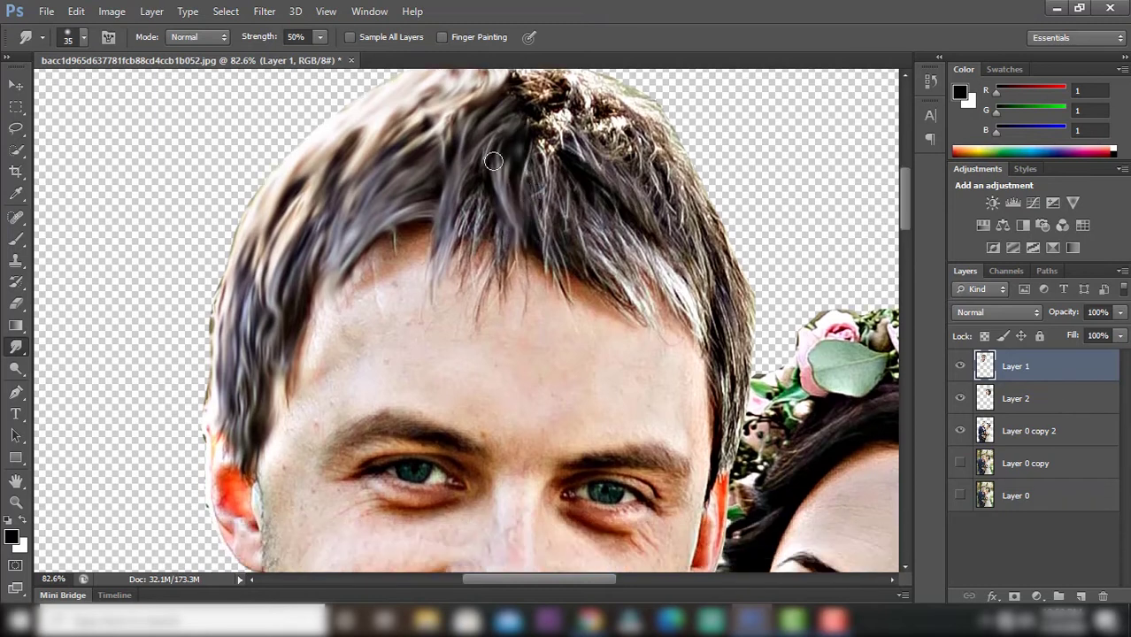
left_click_drag(492, 132, 460, 247)
- Streak the fringe strands down onto the groom's forehead
left_click_drag(488, 196, 465, 292)
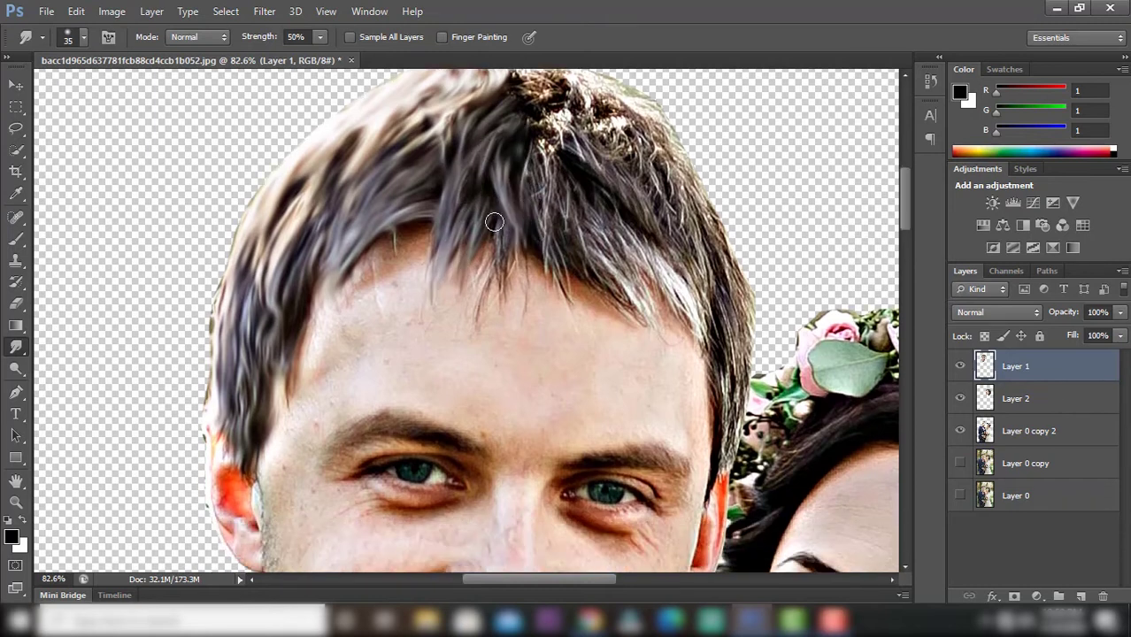
left_click_drag(494, 224, 479, 304)
left_click_drag(488, 233, 459, 315)
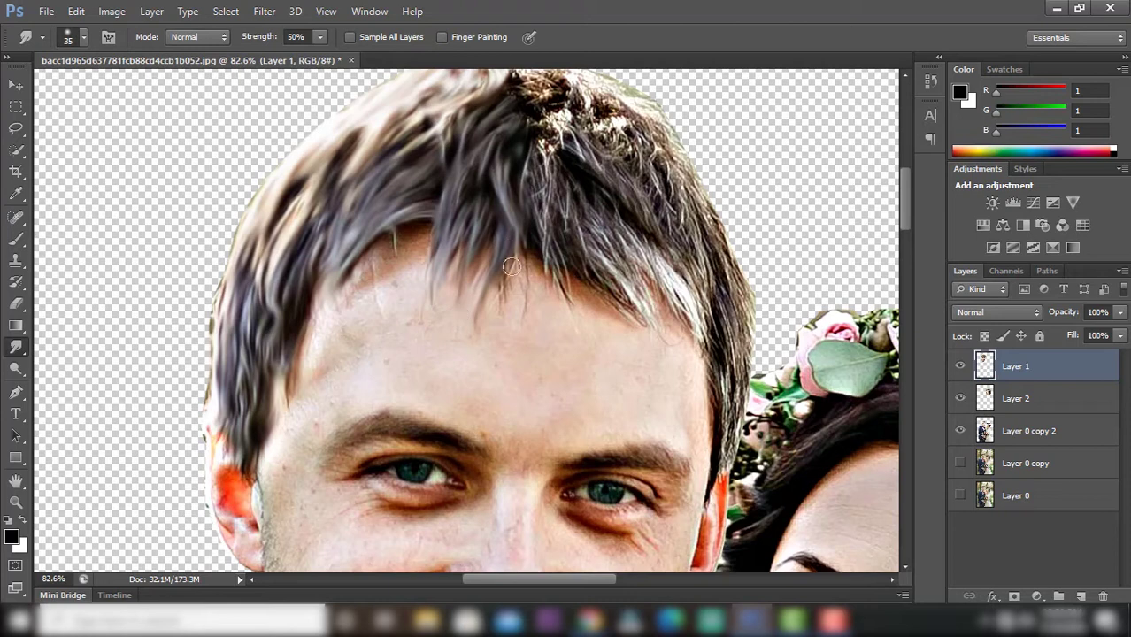
left_click_drag(512, 266, 496, 312)
left_click_drag(451, 255, 443, 302)
mouse_move(427, 233)
left_mouse_down()
mouse_move(371, 270)
mouse_move(375, 282)
left_mouse_up()
scroll(531, 208, "up", 3)
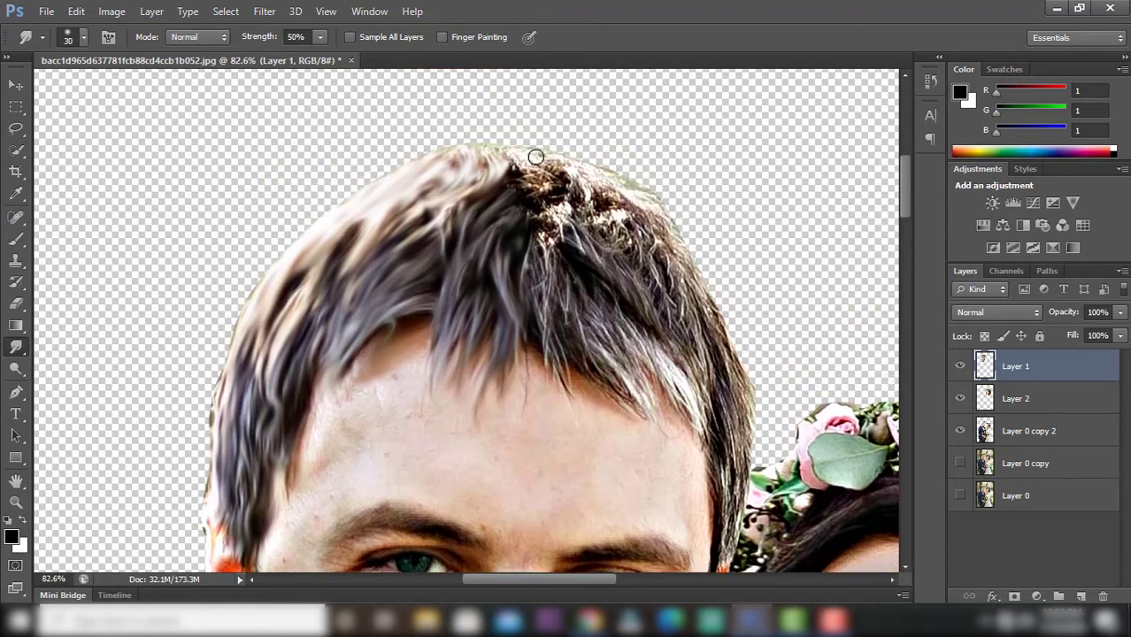
- Smear the hair along the top and upper right of the groom's head
mouse_move(535, 157)
left_mouse_down()
mouse_move(504, 155)
mouse_move(540, 174)
mouse_move(530, 168)
mouse_move(526, 193)
mouse_move(545, 249)
left_mouse_up()
mouse_move(538, 206)
left_mouse_down()
mouse_move(531, 236)
mouse_move(549, 215)
left_mouse_up()
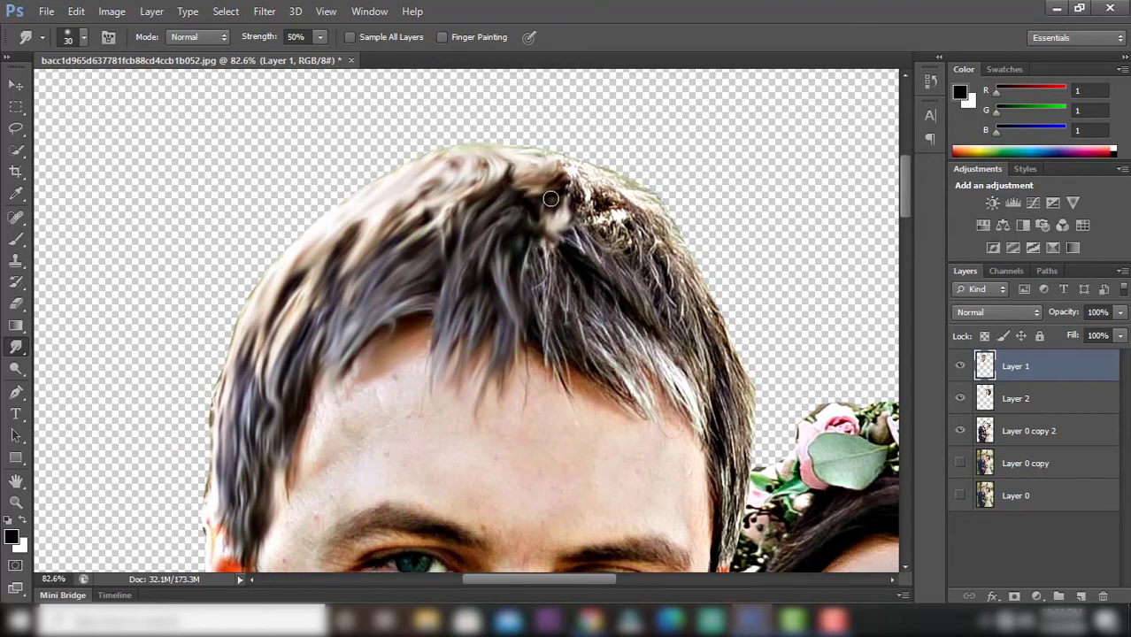
scroll(551, 199, "down", 2)
mouse_move(538, 177)
left_mouse_down()
mouse_move(565, 317)
mouse_move(555, 255)
left_mouse_up()
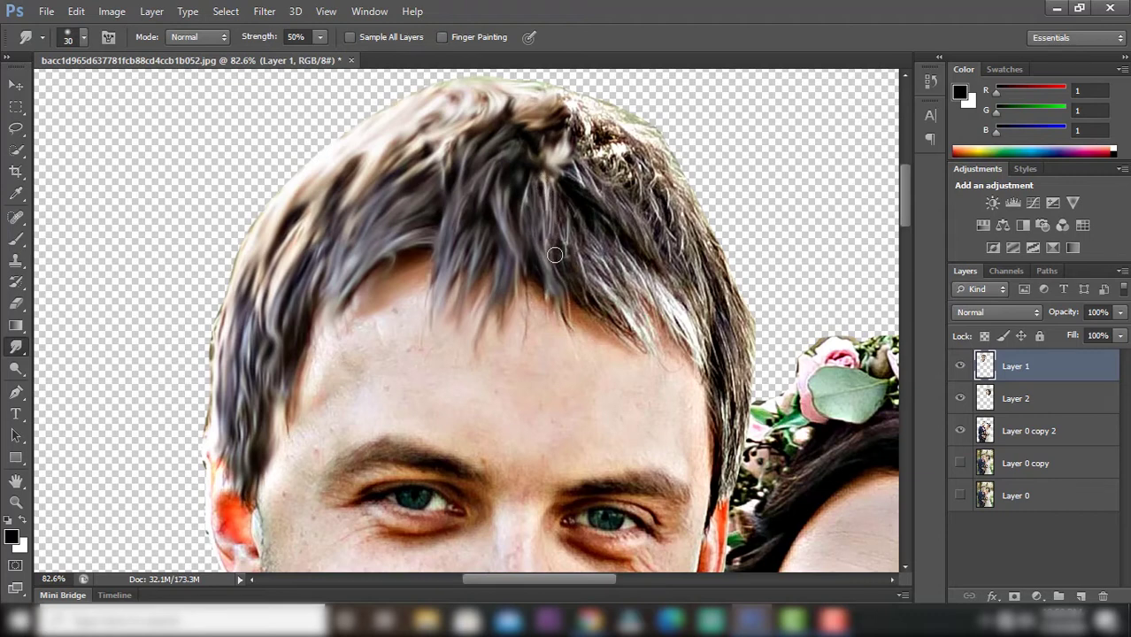
left_click_drag(545, 186, 560, 216)
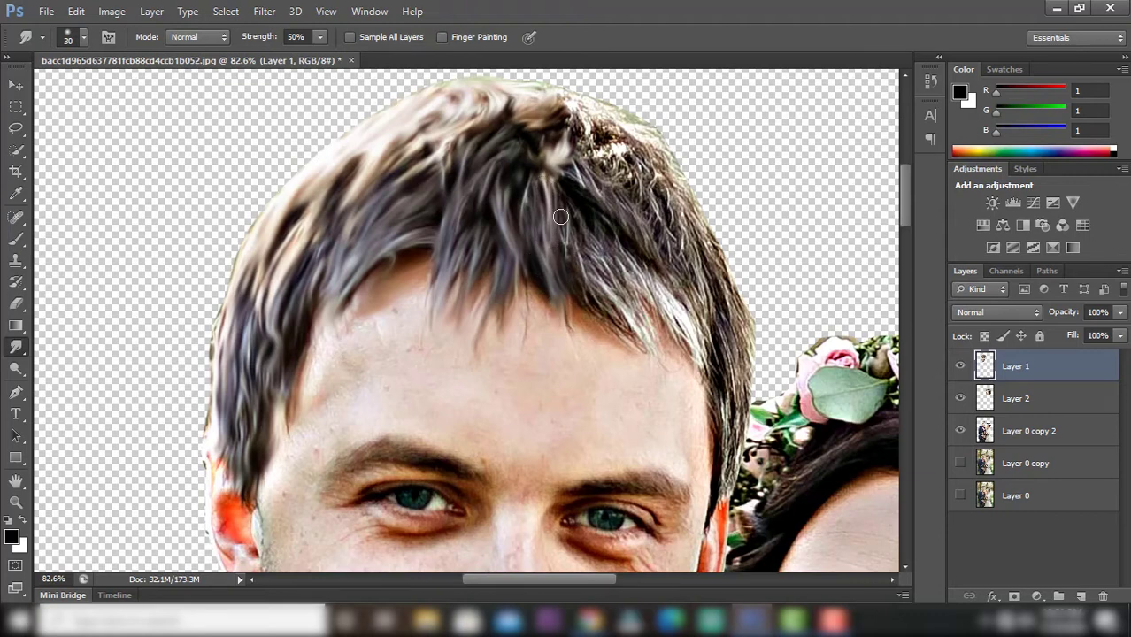
scroll(571, 212, "down", 1)
- Smudge the right-side hair diagonally down past the temple and beside the flowers
mouse_move(563, 165)
left_mouse_down()
mouse_move(602, 282)
mouse_move(639, 317)
left_mouse_up()
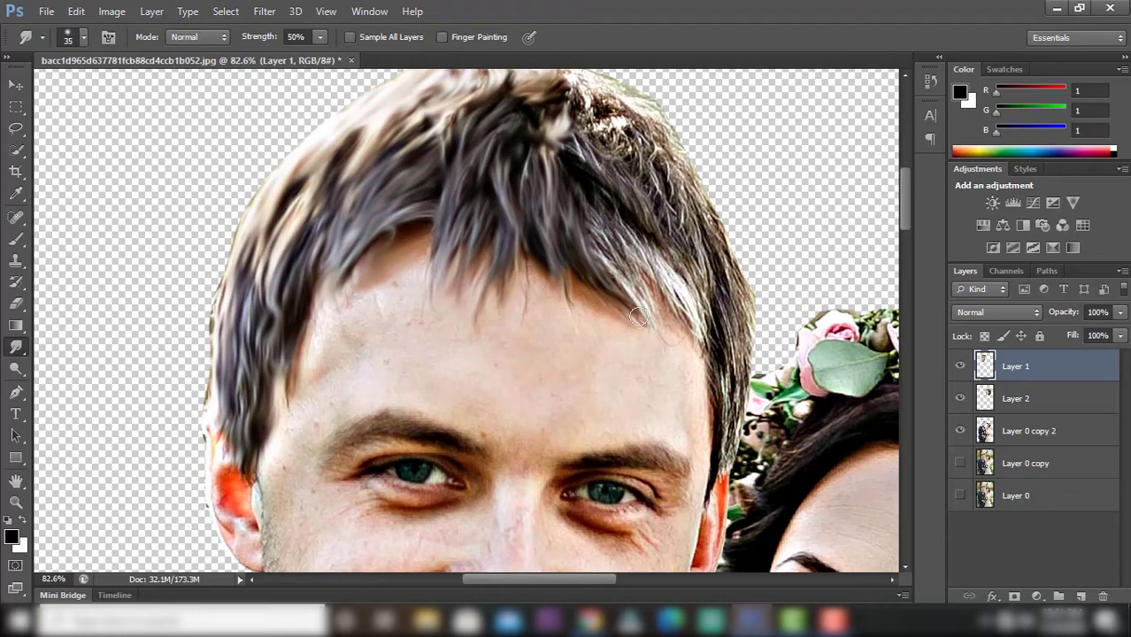
left_click_drag(581, 195, 645, 320)
left_click_drag(575, 172, 648, 306)
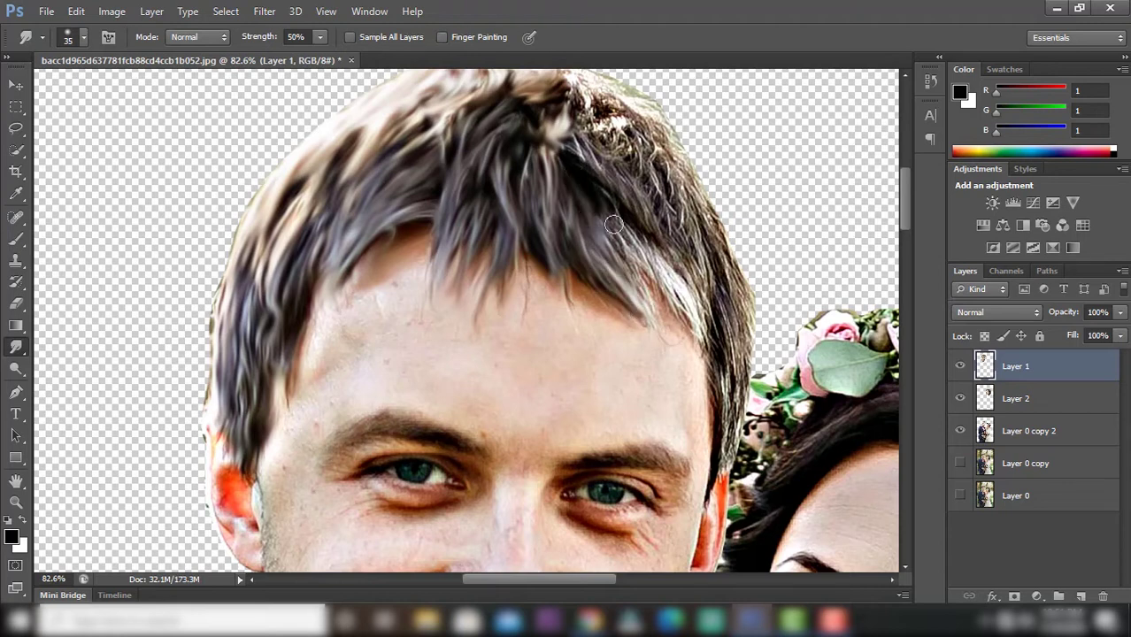
scroll(650, 292, "down", 1)
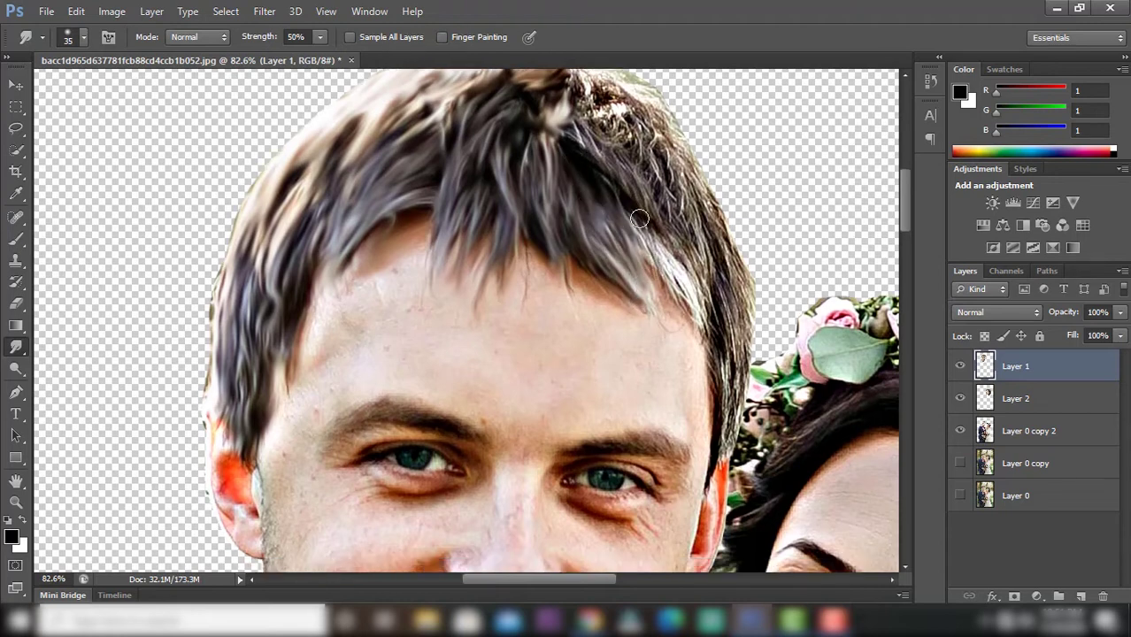
left_click_drag(639, 218, 709, 328)
left_click_drag(644, 253, 708, 336)
scroll(704, 229, "down", 3)
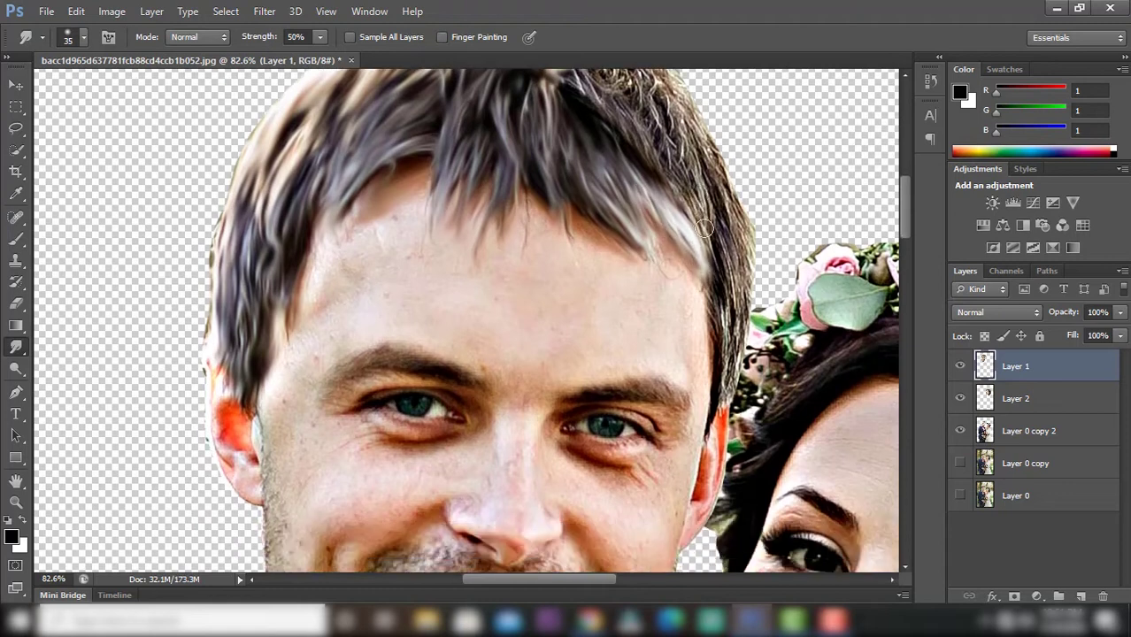
mouse_move(704, 229)
left_mouse_down()
mouse_move(727, 297)
mouse_move(722, 399)
left_mouse_up()
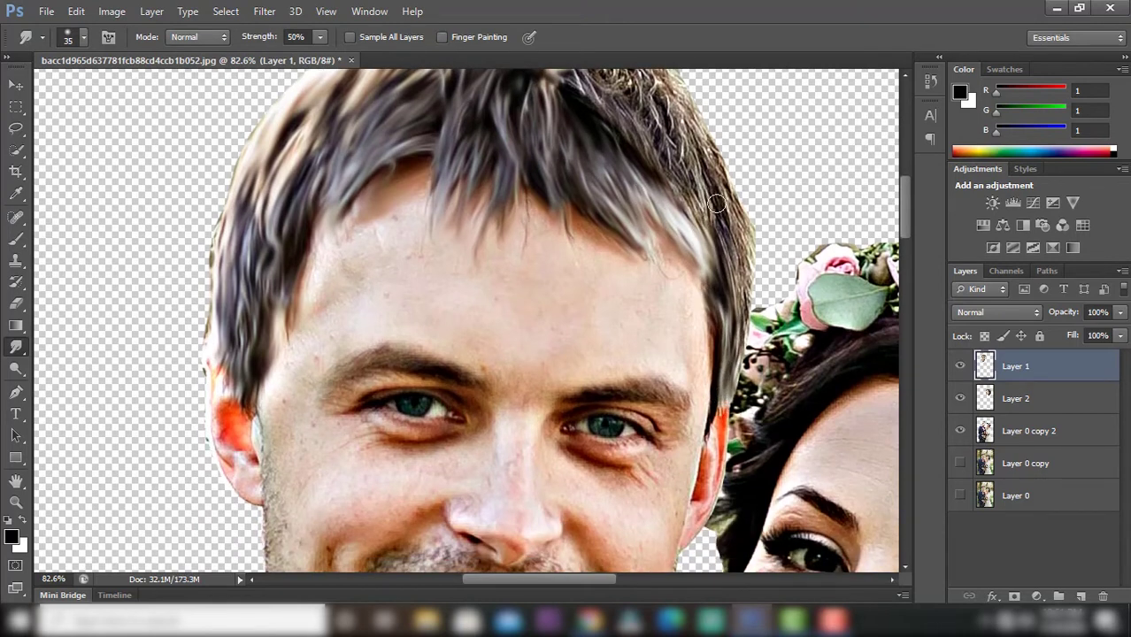
left_click_drag(722, 364, 733, 204)
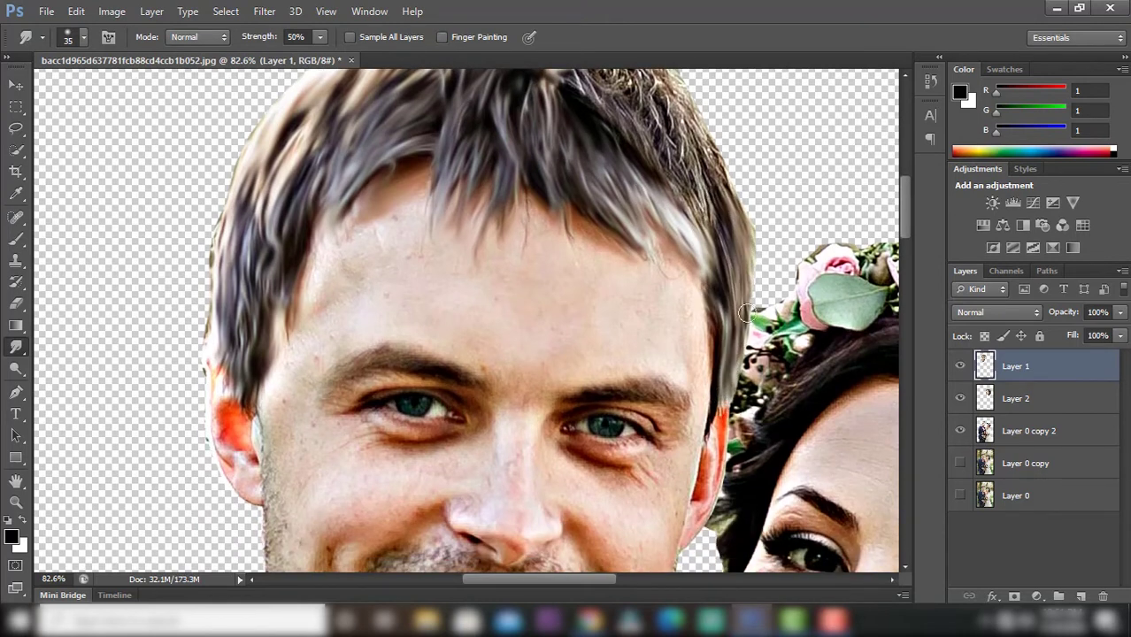
- Smooth and darken the bright strands along the top-right hair edge
scroll(734, 301, "up", 3)
scroll(655, 212, "up", 2)
mouse_move(608, 127)
left_mouse_down()
mouse_move(669, 169)
mouse_move(719, 285)
left_mouse_up()
mouse_move(598, 144)
left_mouse_down()
mouse_move(586, 157)
mouse_move(573, 124)
mouse_move(633, 171)
mouse_move(666, 280)
mouse_move(680, 252)
mouse_move(702, 311)
left_mouse_up()
left_click_drag(584, 176, 653, 288)
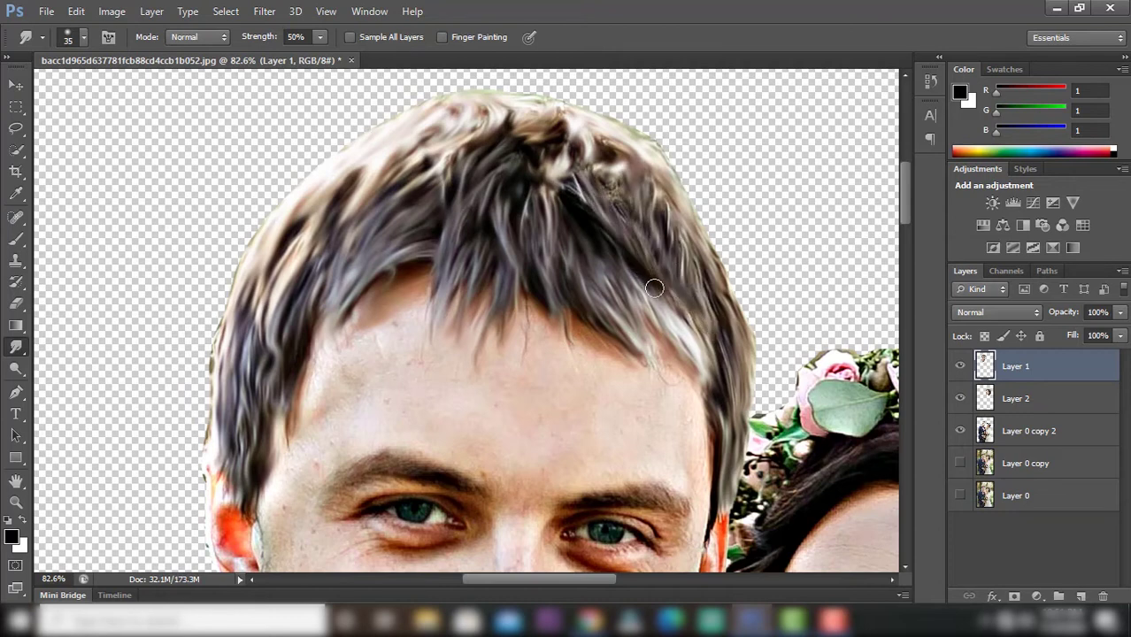
left_click_drag(584, 163, 602, 216)
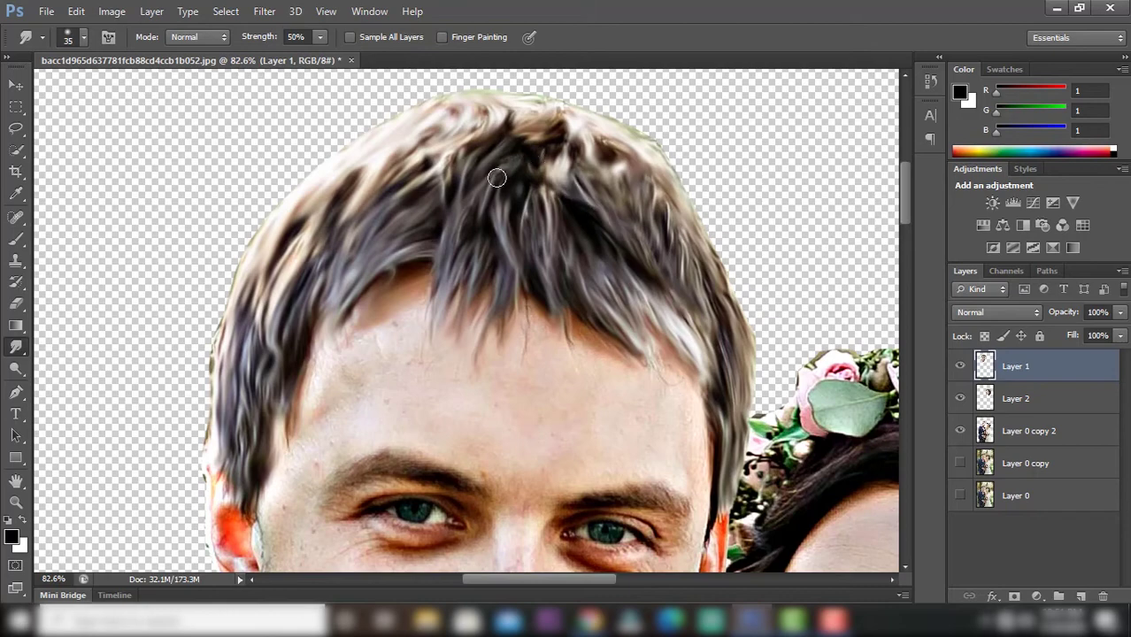
left_click_drag(607, 139, 653, 216)
- Zoom out to check the smudged groom's hair
scroll(652, 215, "down", 3, "alt")
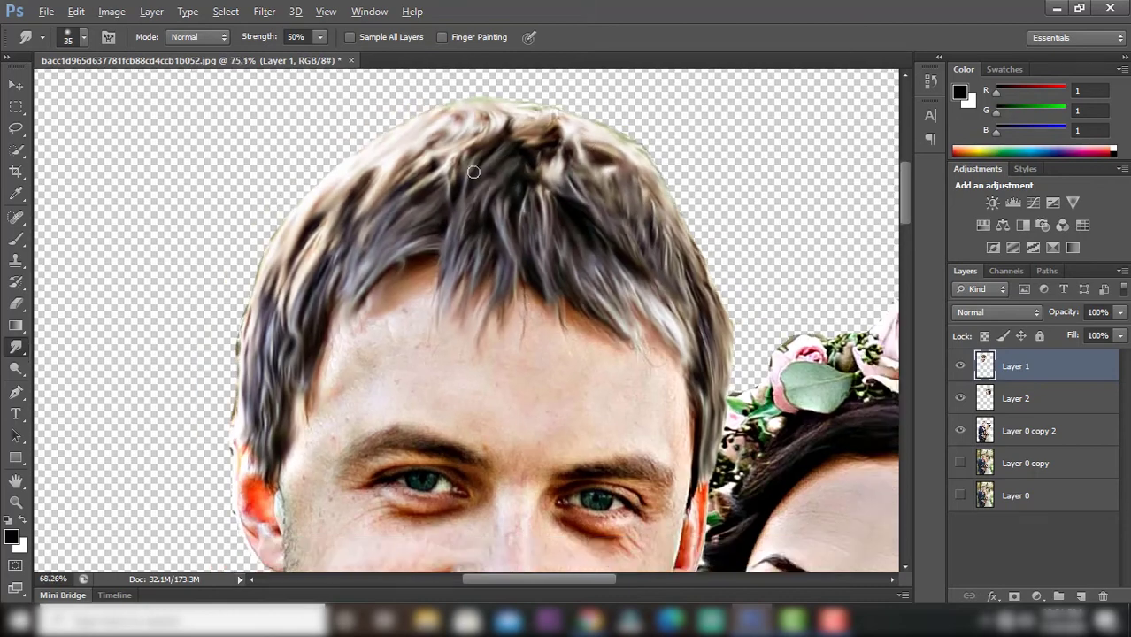
scroll(637, 230, "down", 3, "alt")
scroll(620, 256, "up", 3, "alt")
scroll(596, 282, "up", 3, "alt")
scroll(597, 282, "down", 1)
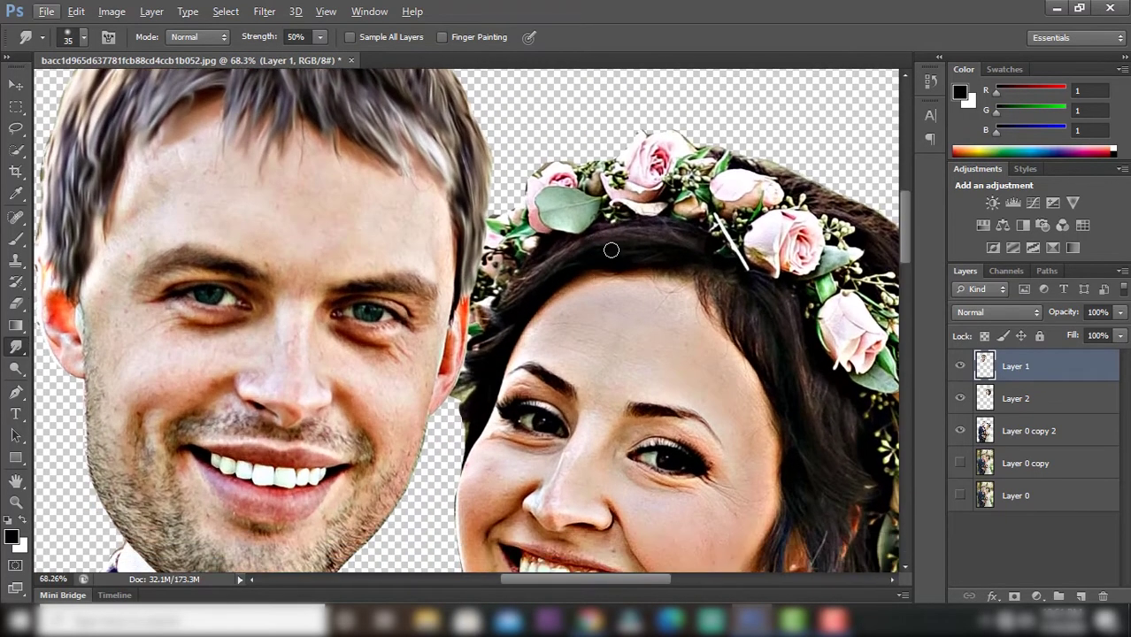
scroll(611, 253, "down", 1)
scroll(611, 253, "down", 1)
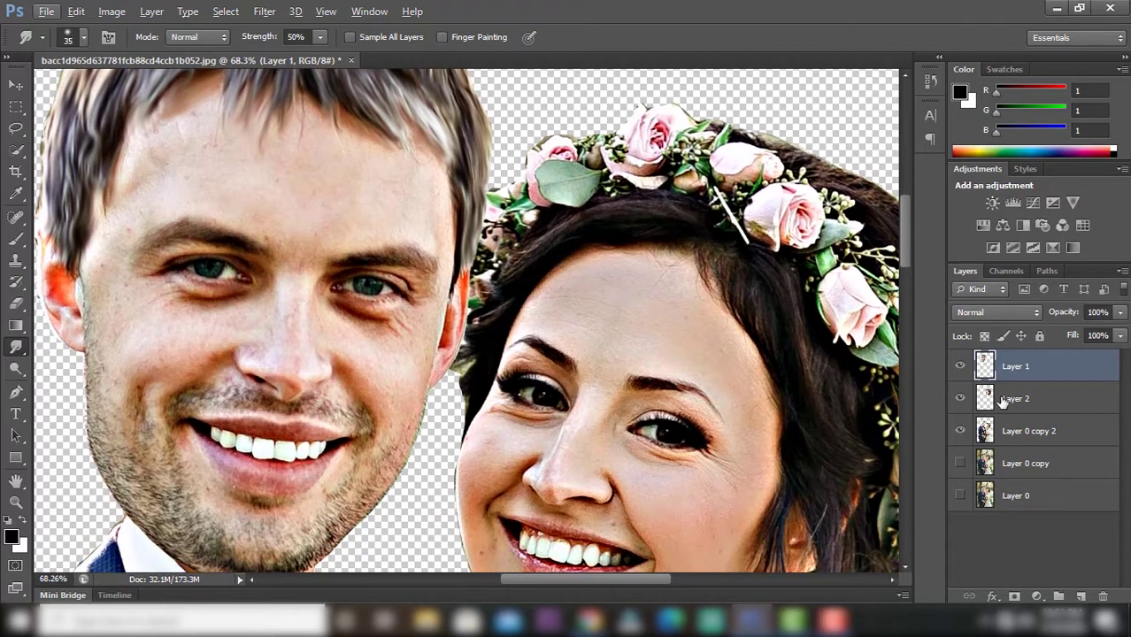
- On Layer 2, lightly smear the bride's hair under the flower crown
key("Escape")
left_click(1014, 396)
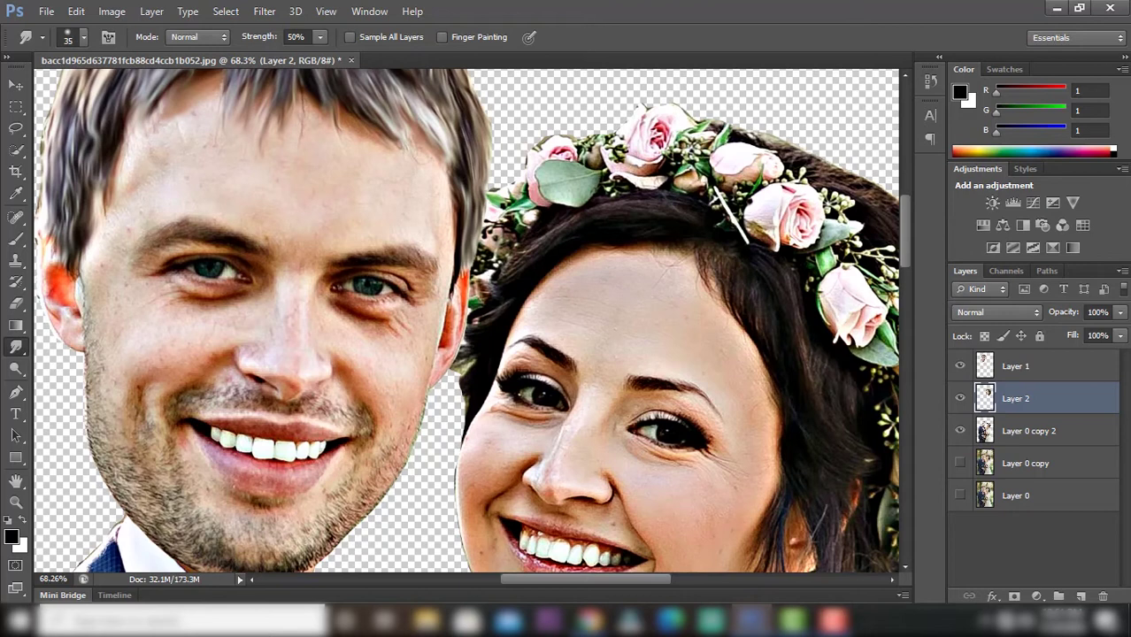
scroll(691, 229, "down", 1)
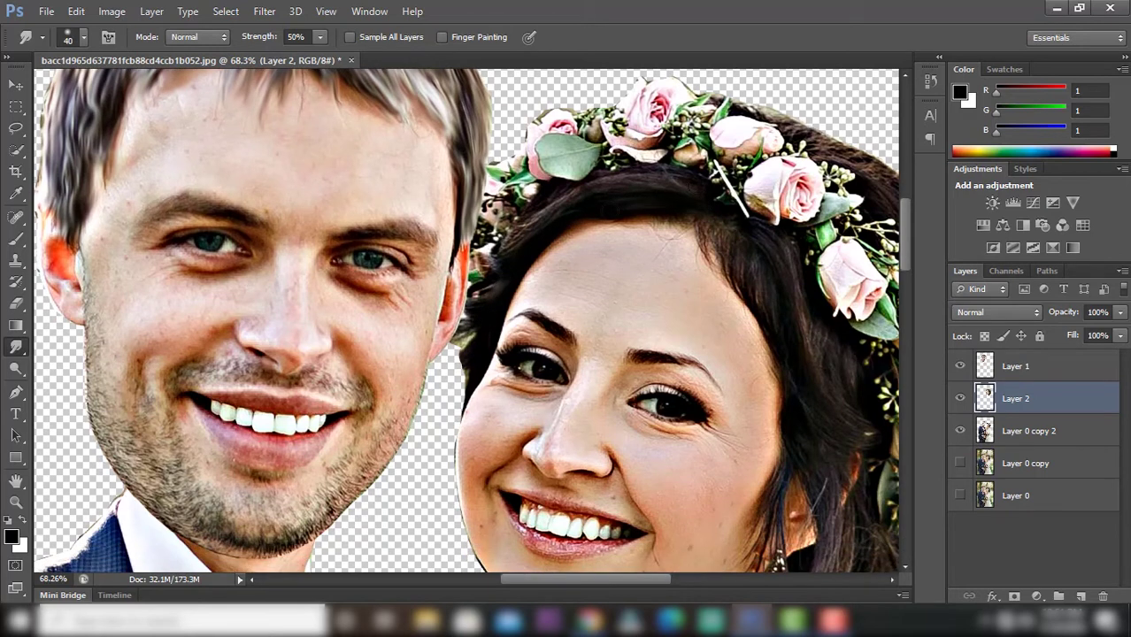
mouse_move(676, 181)
left_mouse_down()
mouse_move(658, 176)
mouse_move(527, 232)
mouse_move(485, 285)
mouse_move(469, 340)
mouse_move(460, 337)
left_mouse_up()
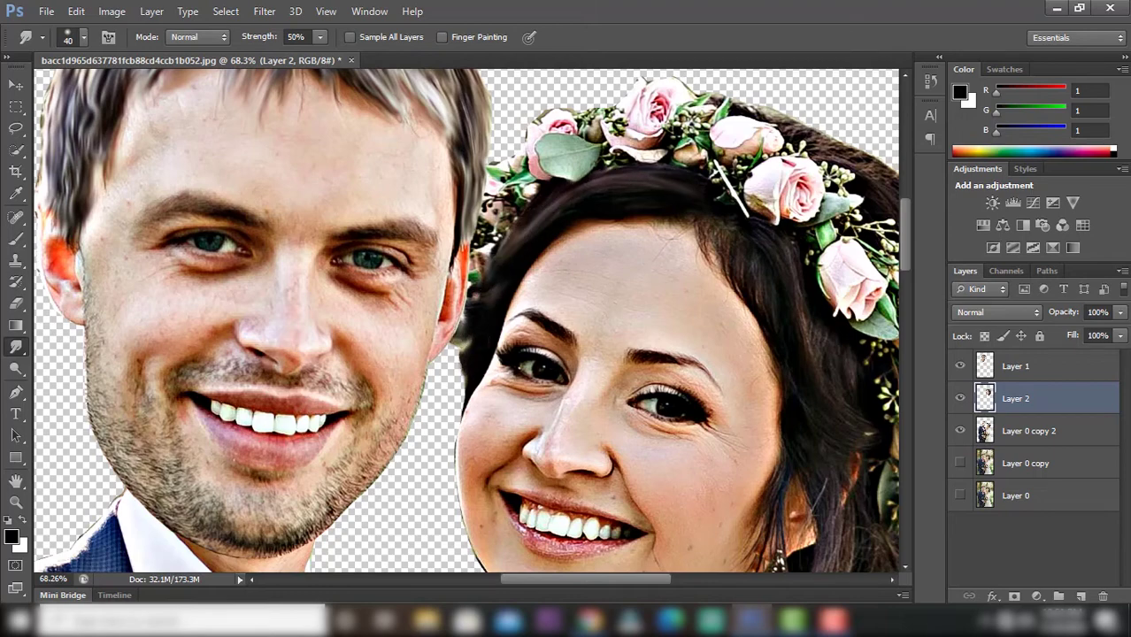
scroll(472, 320, "up", 3)
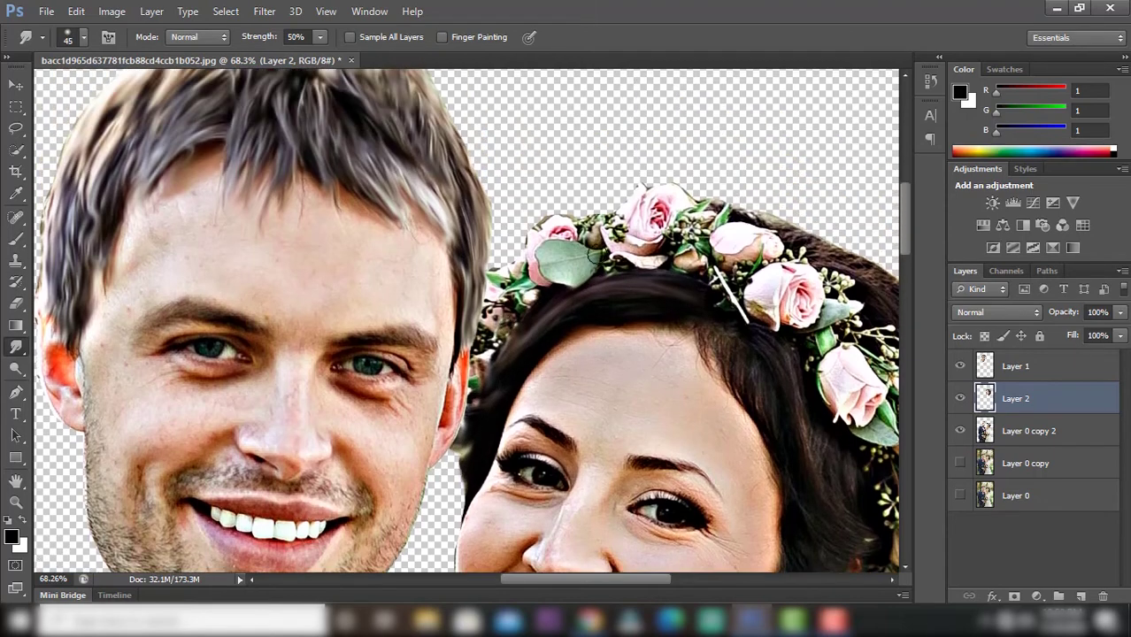
- Enlarge the brush to 45 px and smudge the wreath's leaf, left edge, top rose and greenery
key("bracketright")
mouse_move(577, 266)
left_mouse_down()
mouse_move(548, 252)
mouse_move(577, 250)
mouse_move(590, 231)
mouse_move(555, 232)
mouse_move(534, 283)
mouse_move(539, 237)
left_mouse_up()
mouse_move(532, 294)
left_mouse_down()
mouse_move(476, 375)
mouse_move(507, 275)
mouse_move(527, 291)
mouse_move(497, 322)
left_mouse_up()
scroll(466, 320, "up", 2)
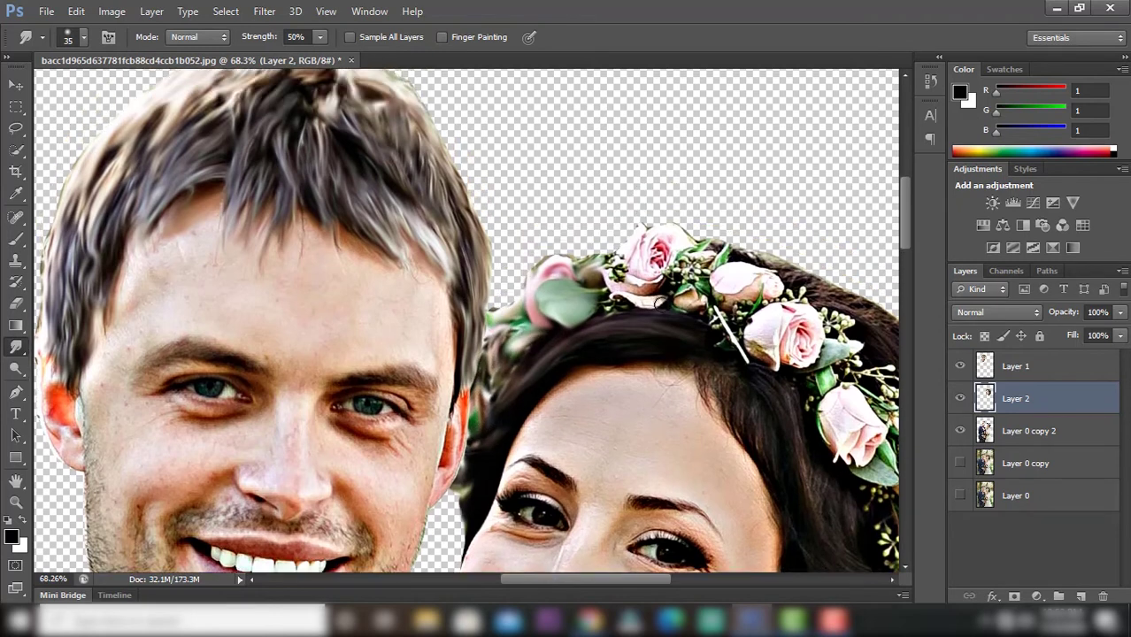
mouse_move(640, 286)
left_mouse_down()
mouse_move(644, 253)
mouse_move(682, 241)
mouse_move(660, 262)
mouse_move(618, 257)
mouse_move(607, 266)
mouse_move(619, 272)
left_mouse_up()
mouse_move(681, 298)
left_mouse_down()
mouse_move(692, 292)
mouse_move(680, 276)
mouse_move(703, 257)
mouse_move(708, 287)
mouse_move(719, 285)
mouse_move(721, 256)
mouse_move(702, 246)
left_mouse_up()
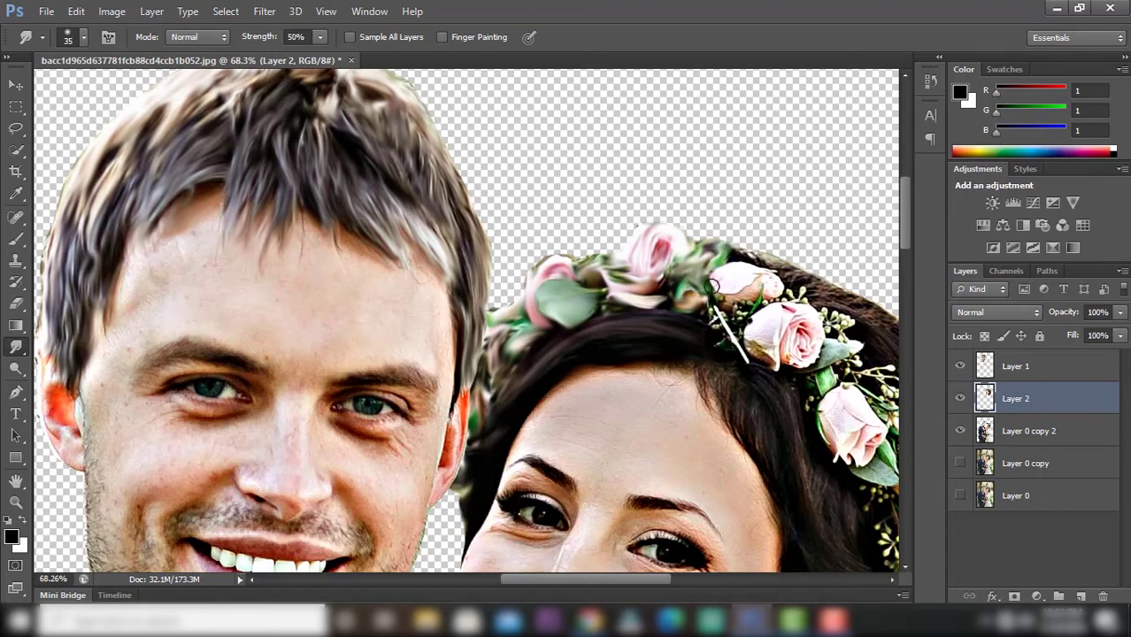
- Zoom to 75.7% and smudge the hair beside the white rose, then the white and pink roses
scroll(701, 245, "down", 3)
scroll(798, 281, "up", 3)
scroll(798, 282, "up", 1)
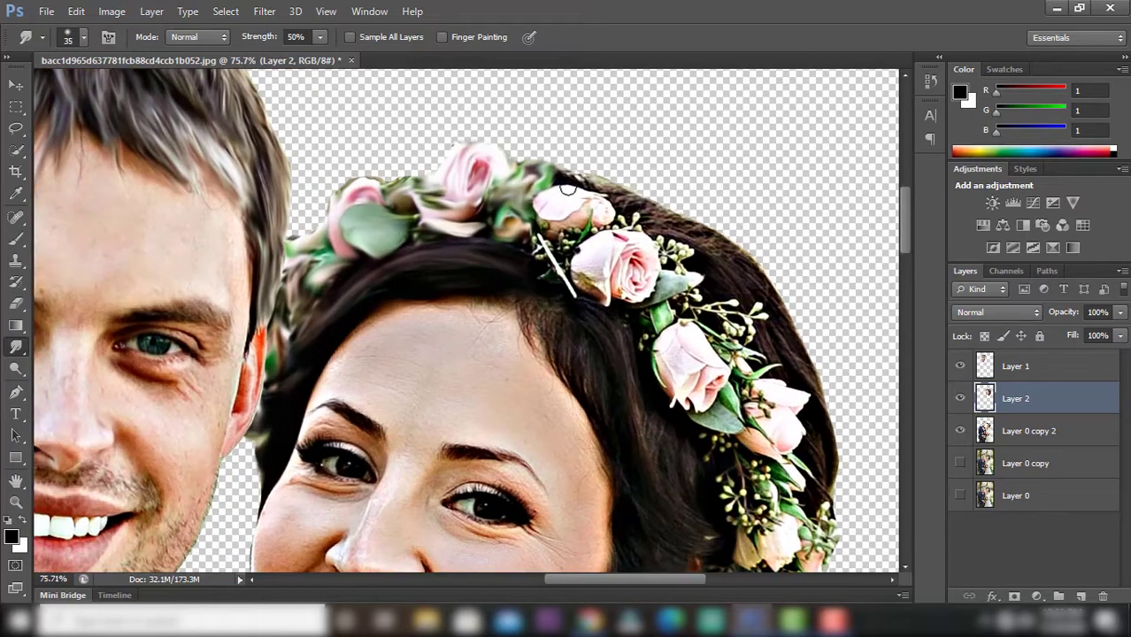
mouse_move(564, 186)
left_mouse_down()
mouse_move(622, 193)
mouse_move(629, 218)
left_mouse_up()
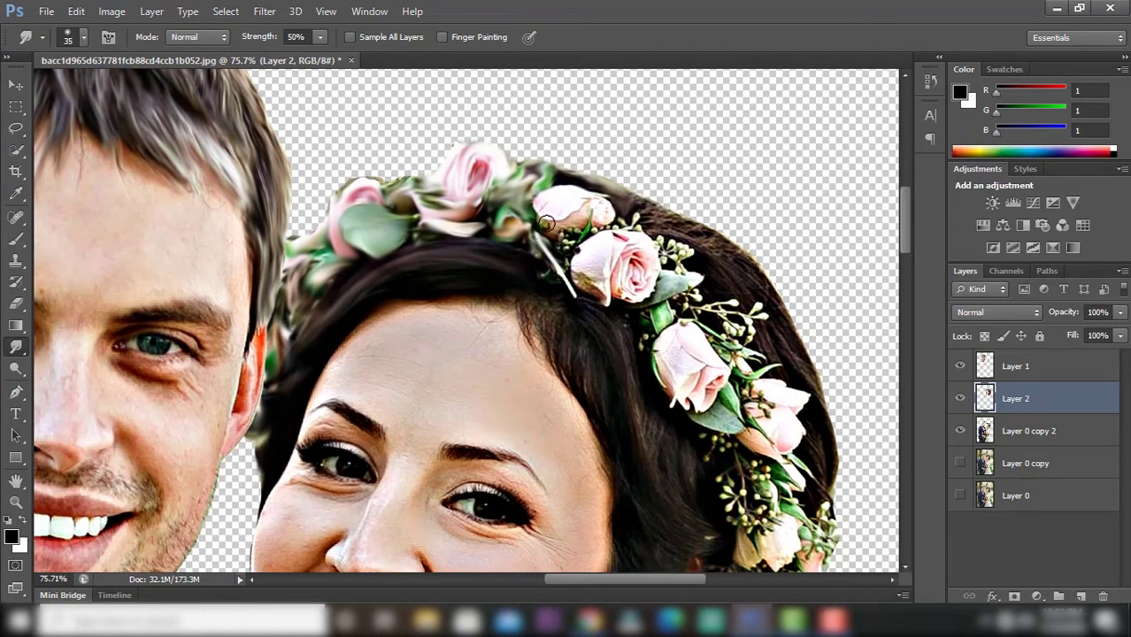
left_click_drag(602, 202, 587, 220)
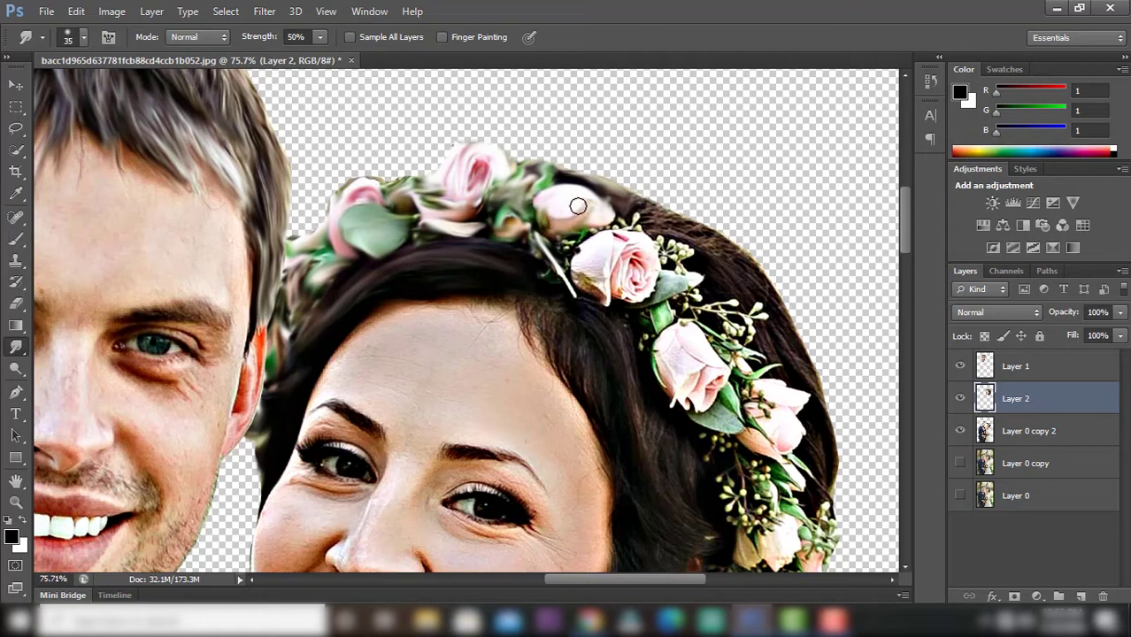
scroll(575, 212, "down", 1)
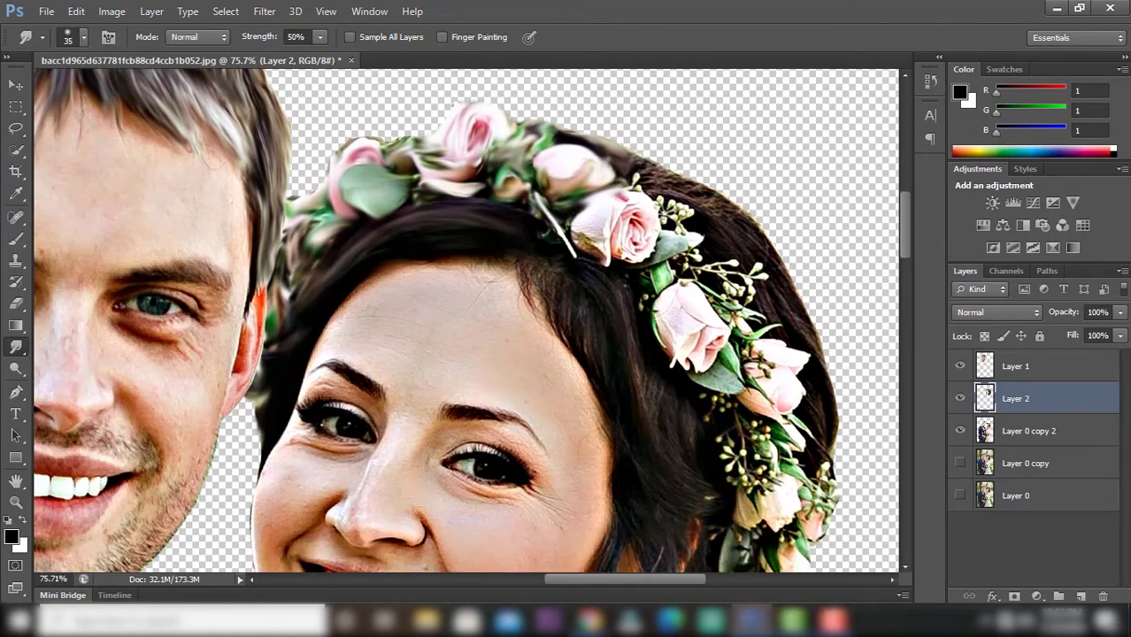
mouse_move(593, 205)
left_mouse_down()
mouse_move(644, 248)
mouse_move(584, 231)
left_mouse_up()
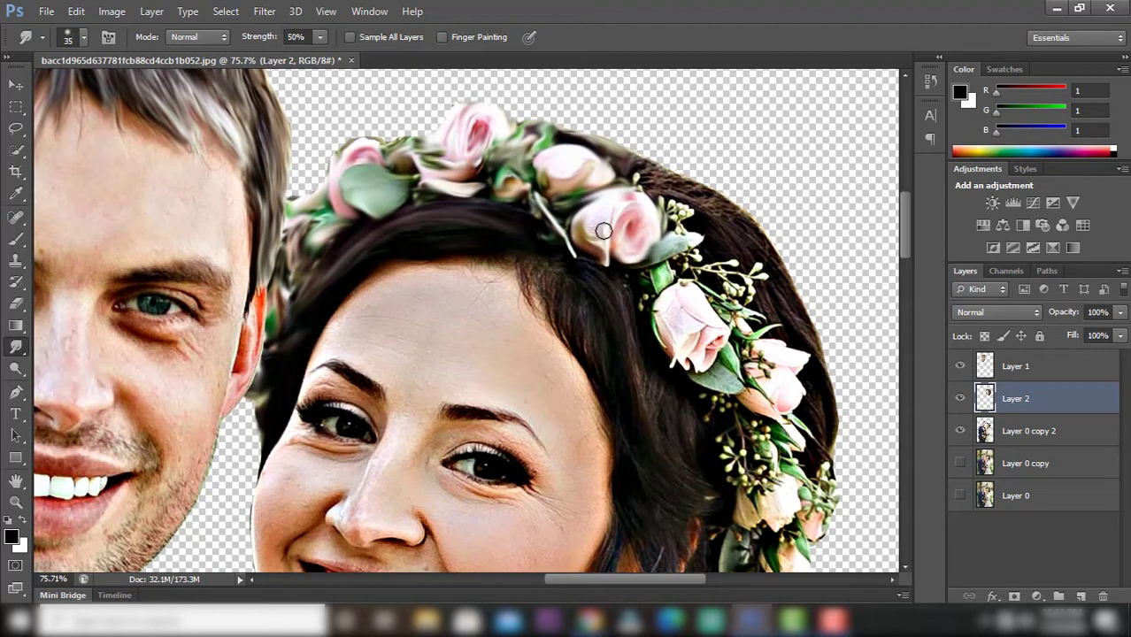
scroll(584, 230, "down", 2)
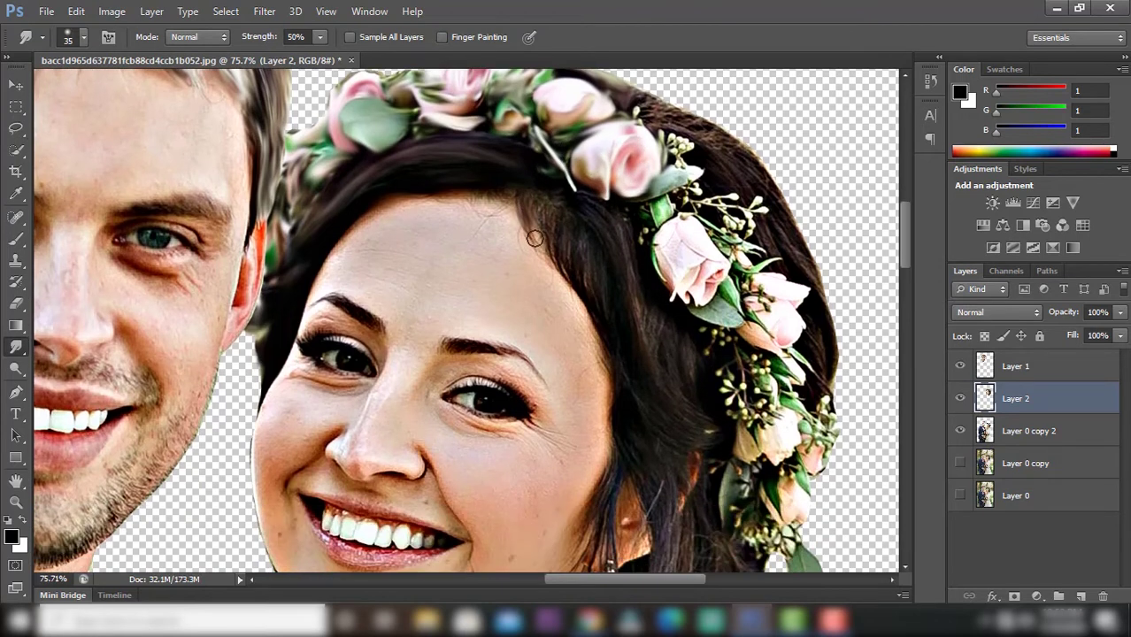
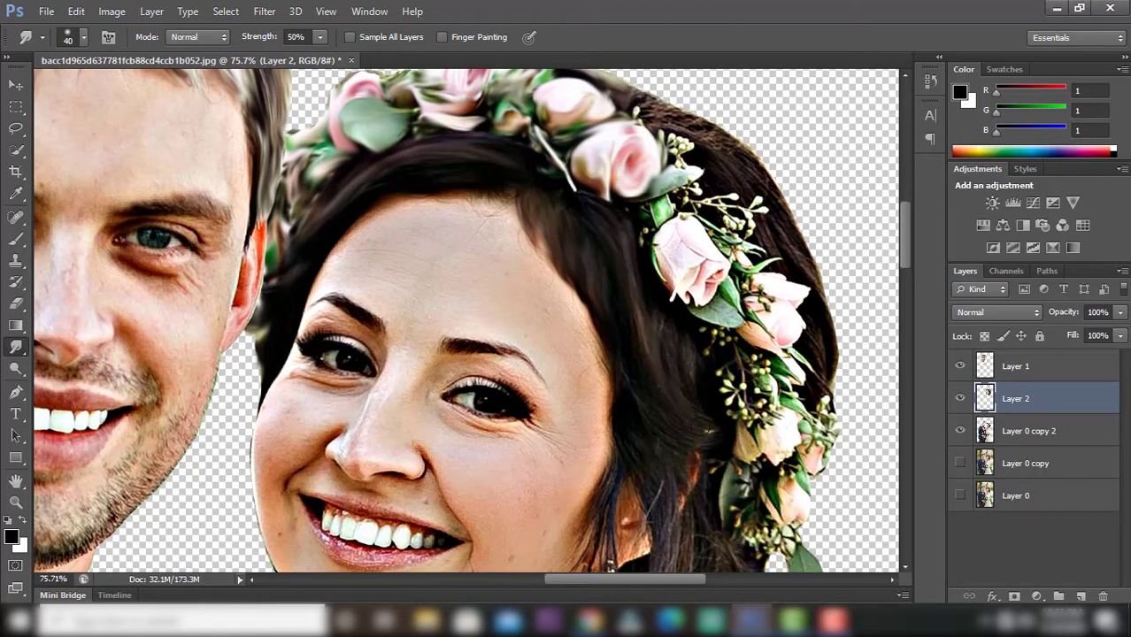
- Smudge the crown's right-edge leaves and the pink rose petals into painterly strokes
scroll(704, 423, "down", 2)
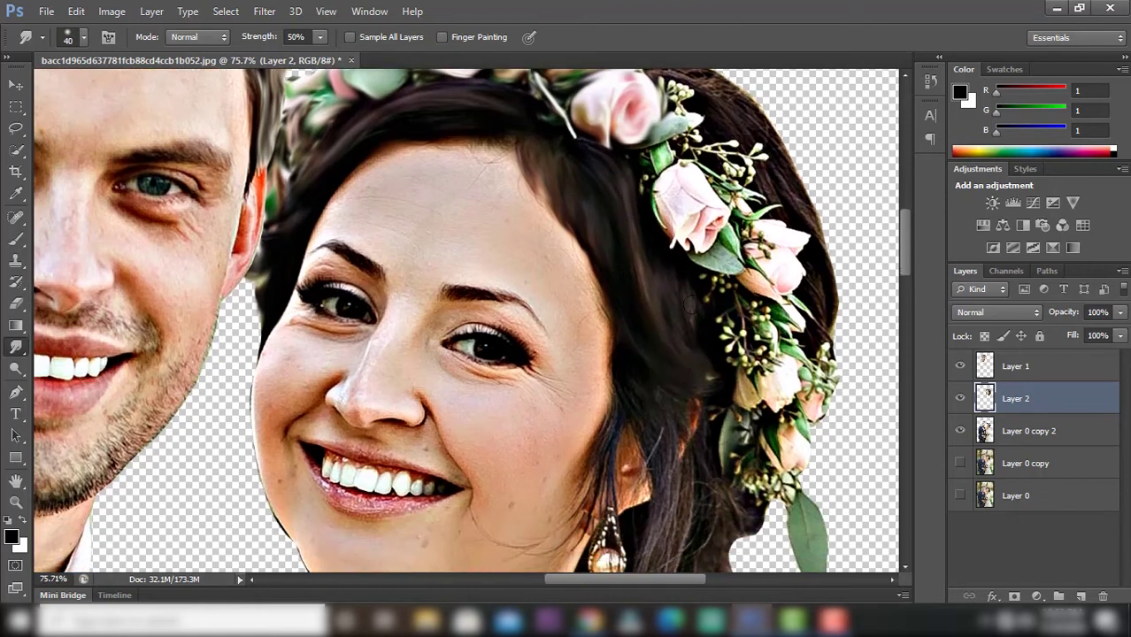
scroll(697, 316, "up", 1)
scroll(696, 315, "up", 2)
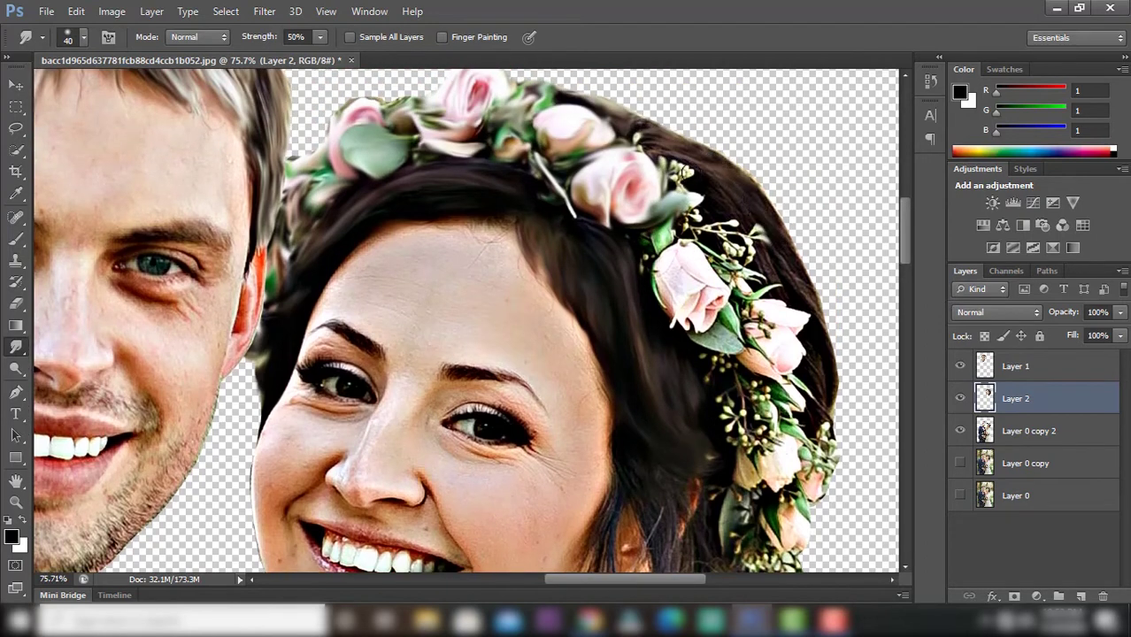
left_click_drag(686, 172, 715, 196)
scroll(807, 194, "down", 2)
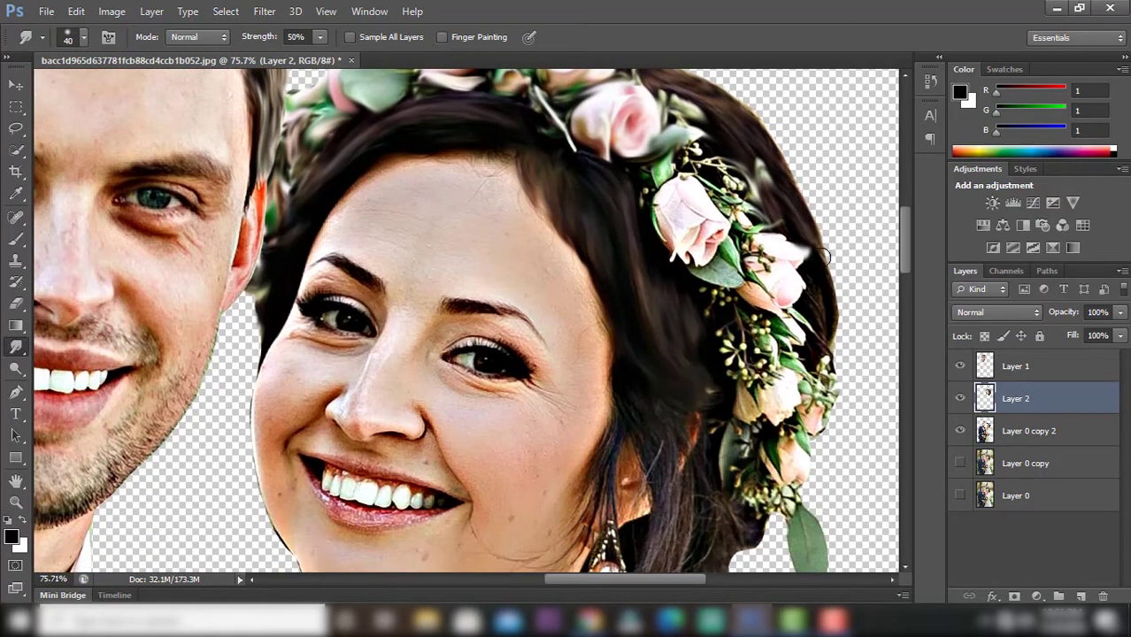
scroll(808, 241, "down", 2)
scroll(807, 240, "down", 2)
mouse_move(678, 130)
left_mouse_down()
mouse_move(669, 191)
mouse_move(690, 191)
mouse_move(704, 146)
mouse_move(700, 178)
mouse_move(678, 182)
mouse_move(733, 202)
mouse_move(744, 226)
mouse_move(746, 177)
mouse_move(713, 232)
mouse_move(796, 201)
mouse_move(770, 235)
mouse_move(761, 226)
mouse_move(735, 237)
mouse_move(742, 255)
mouse_move(802, 171)
left_mouse_up()
- Streak the remaining rose and leaves in the flower crown
scroll(700, 178, "up", 2)
scroll(745, 177, "down", 2)
scroll(762, 226, "down", 3)
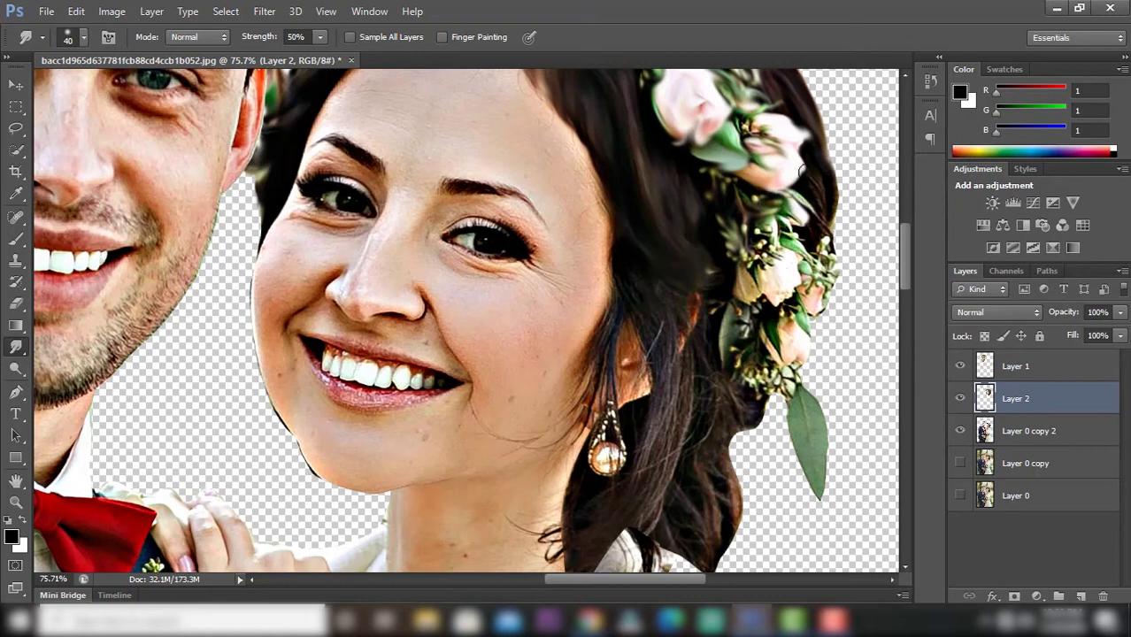
scroll(832, 217, "down", 1)
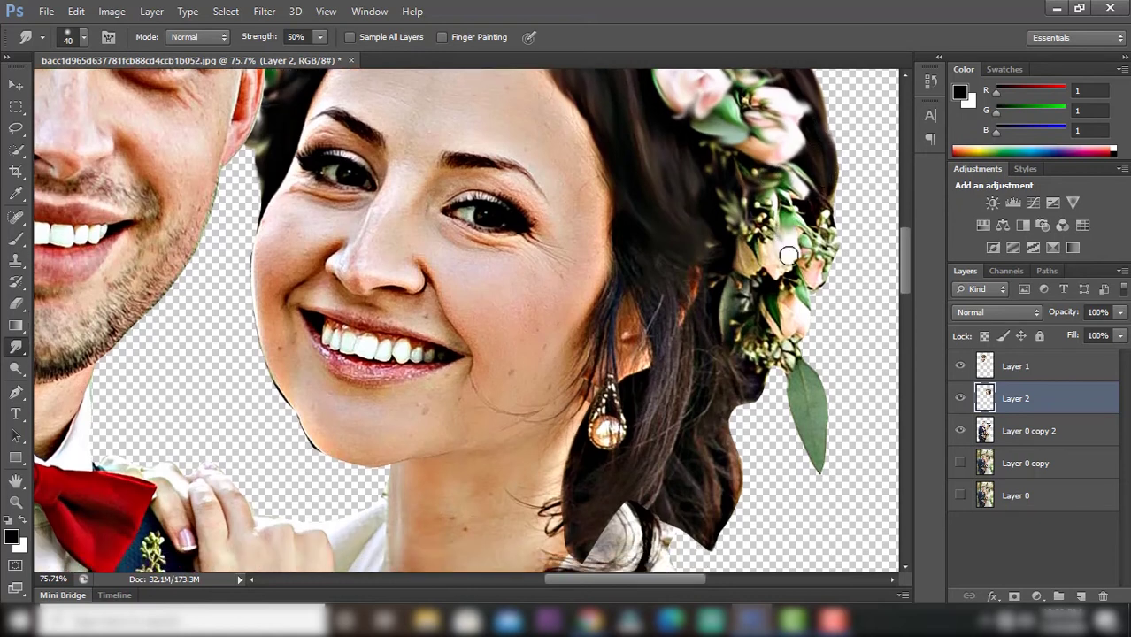
mouse_move(789, 256)
left_mouse_down()
mouse_move(748, 252)
mouse_move(770, 239)
mouse_move(746, 184)
left_mouse_up()
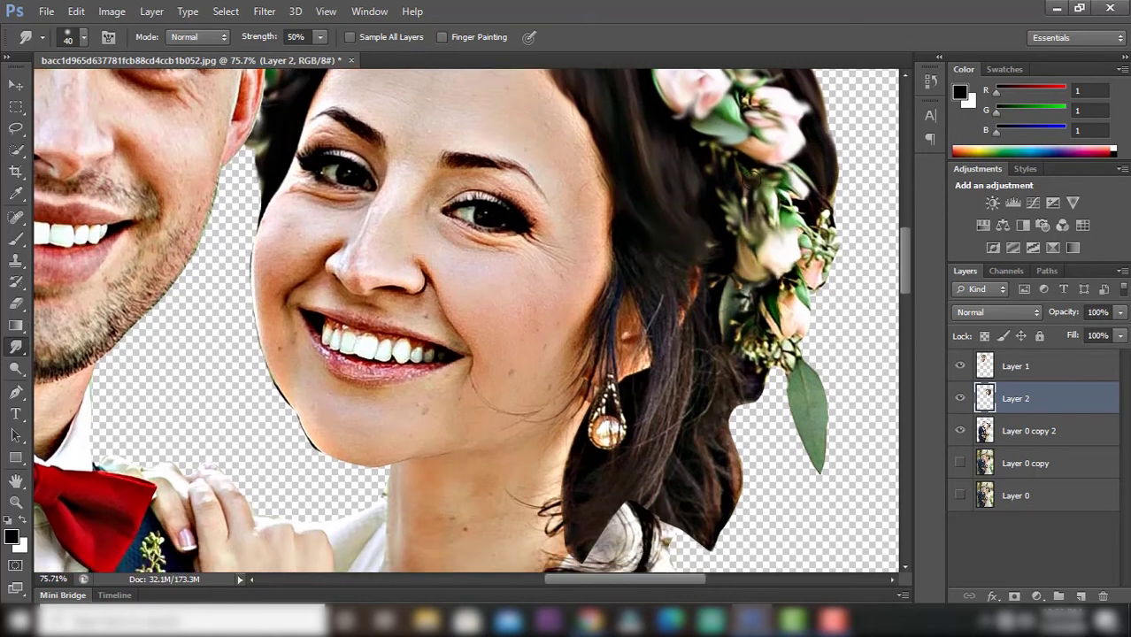
- Pull the hair strands beside the earring downward into painted streaks and soften the hair's outer edge
scroll(620, 213, "down", 3)
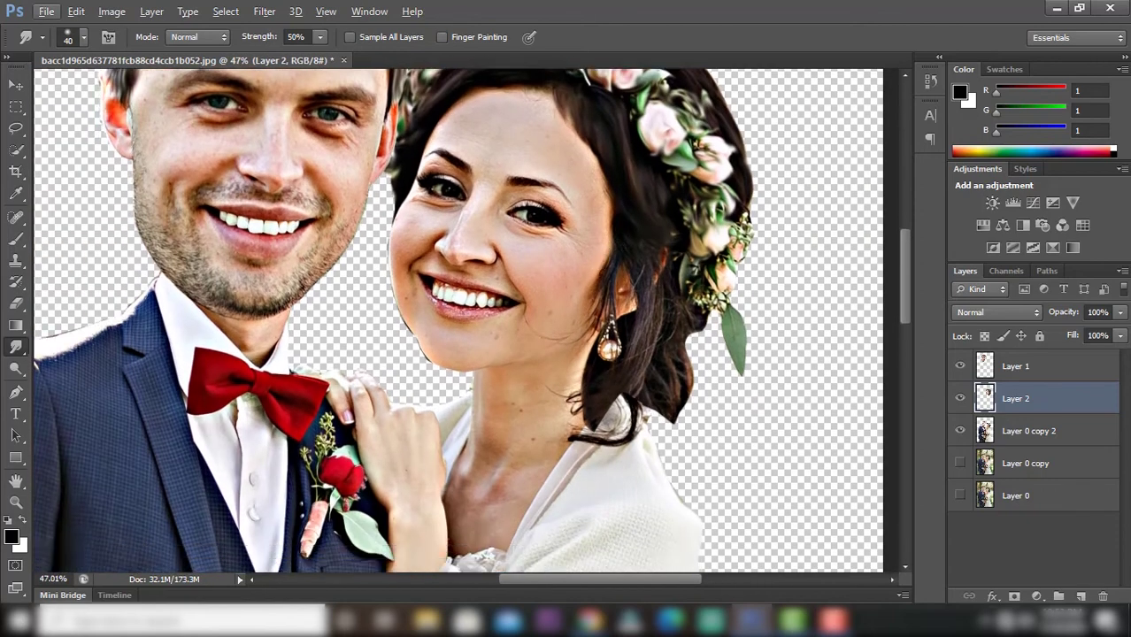
scroll(469, 319, "down", 2)
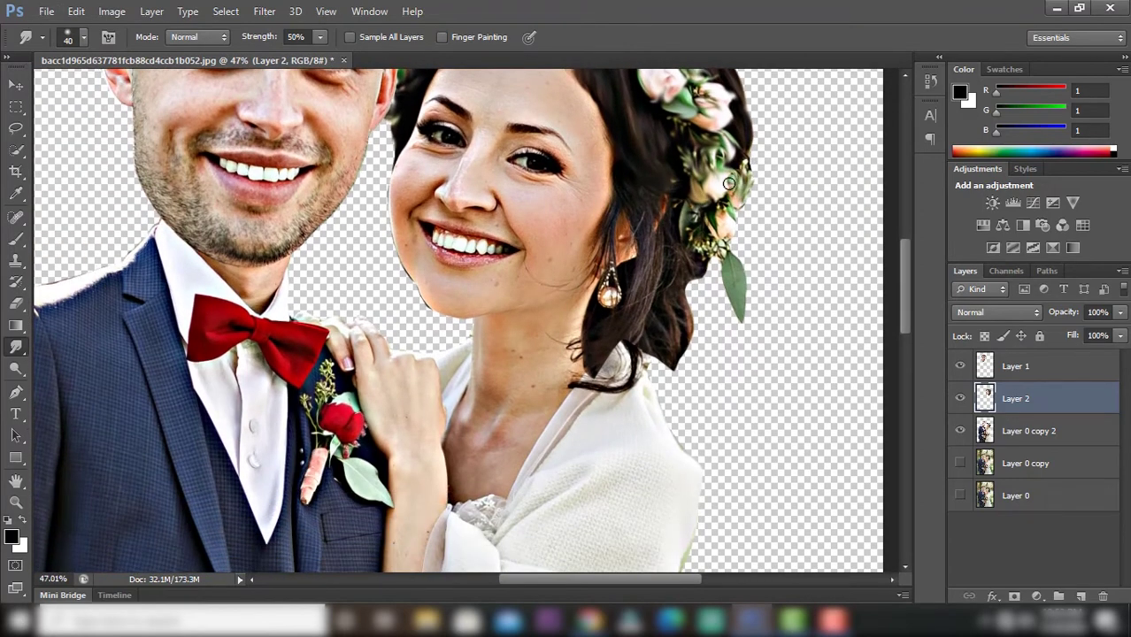
scroll(266, 564, "down", 1)
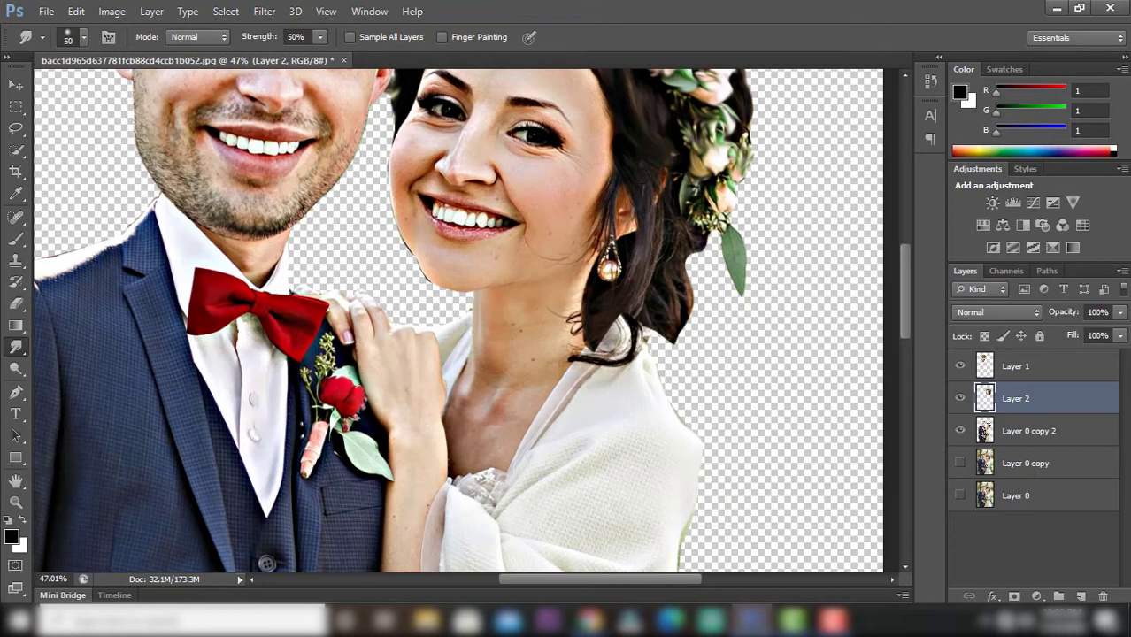
left_click_drag(641, 165, 644, 282)
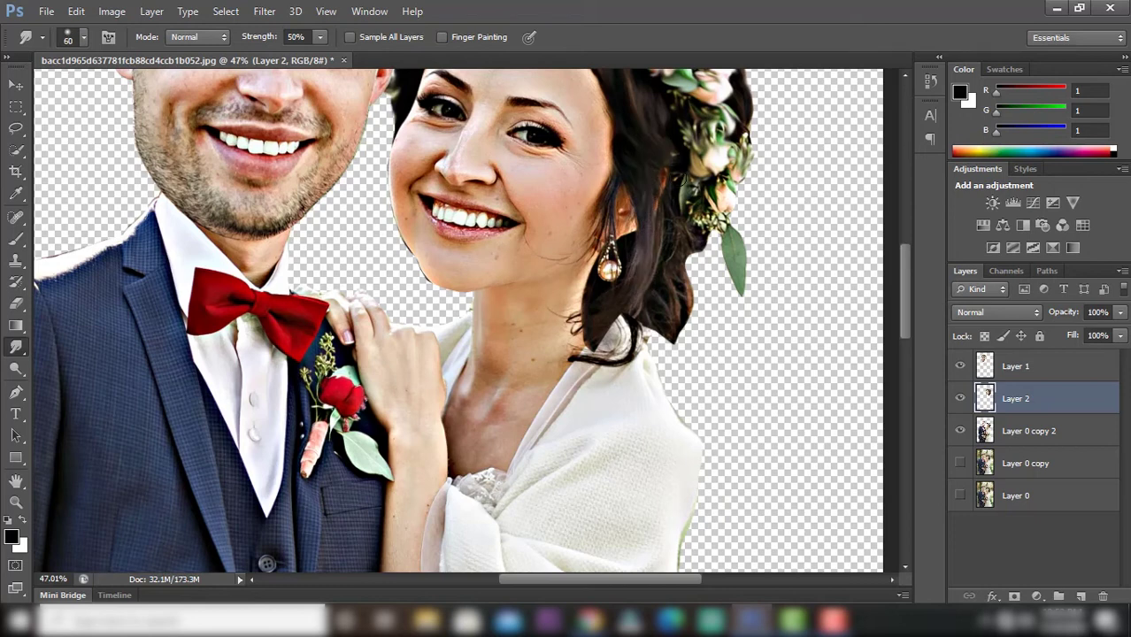
left_click_drag(679, 179, 659, 310)
mouse_move(688, 221)
left_mouse_down()
mouse_move(690, 301)
mouse_move(646, 338)
left_mouse_up()
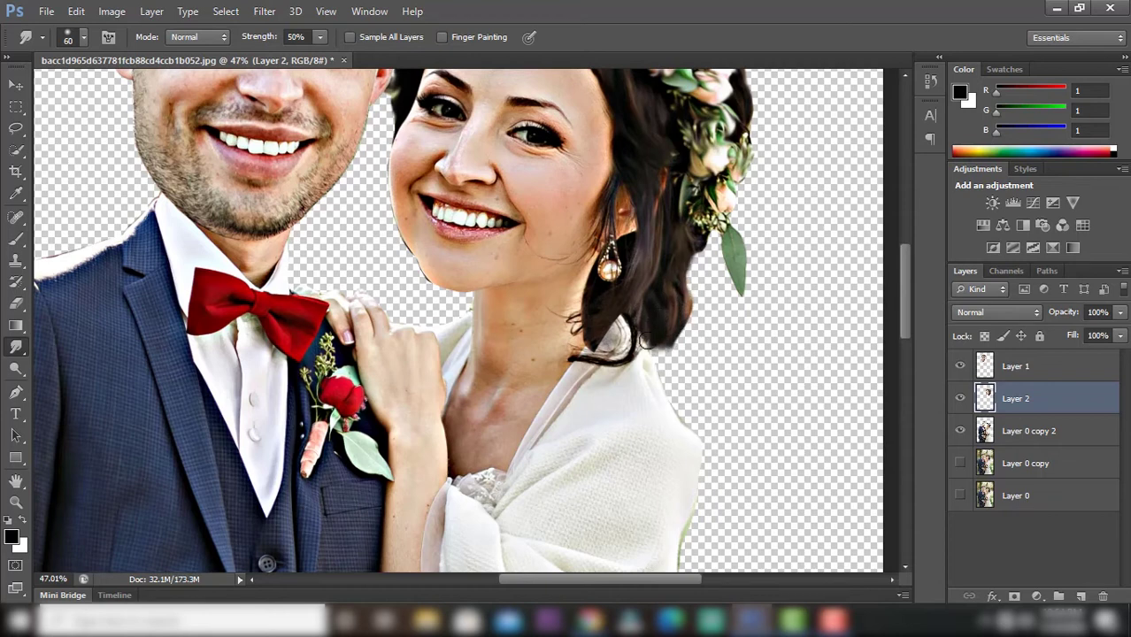
left_click_drag(693, 259, 652, 254)
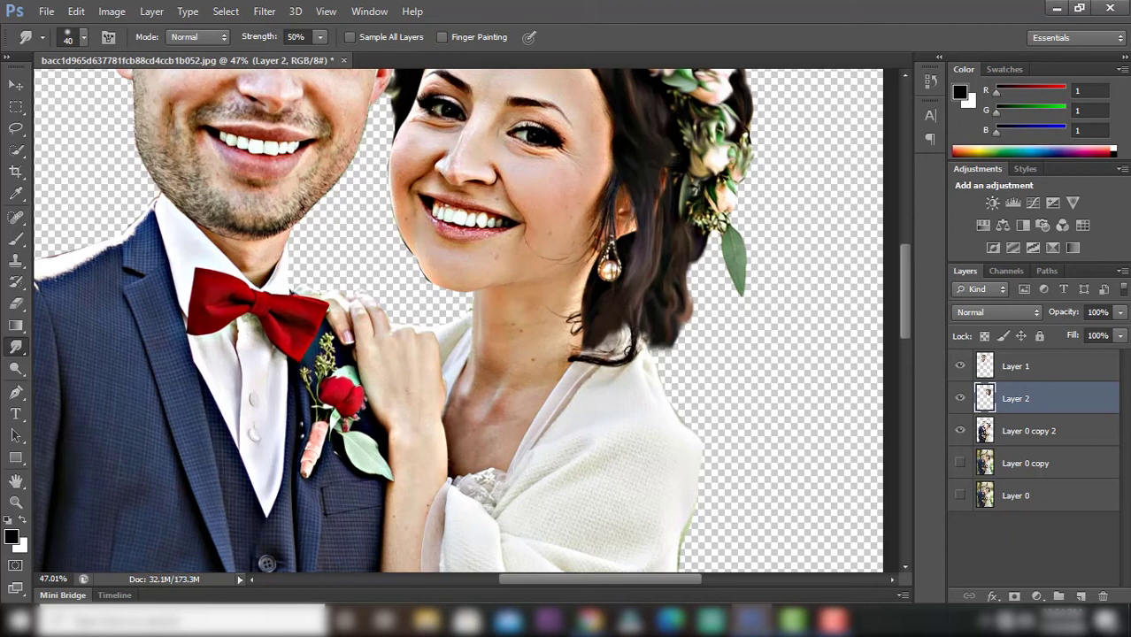
- Toggle between Layer 0 copy 2 and Layer 2, ending on Layer 2
left_click(1010, 431)
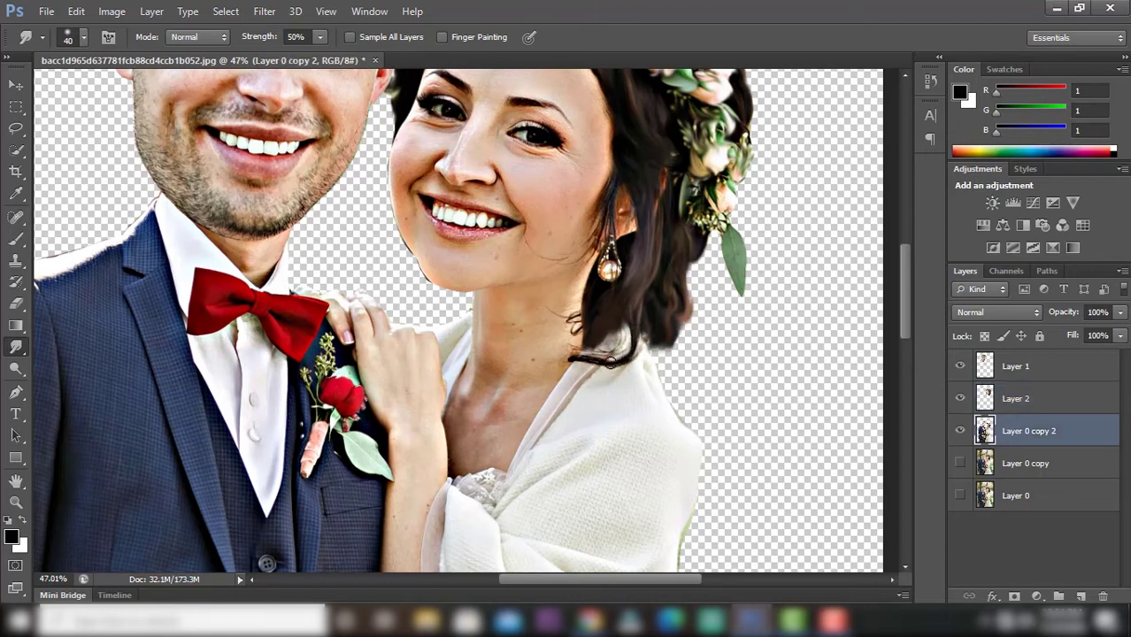
left_click(1023, 409)
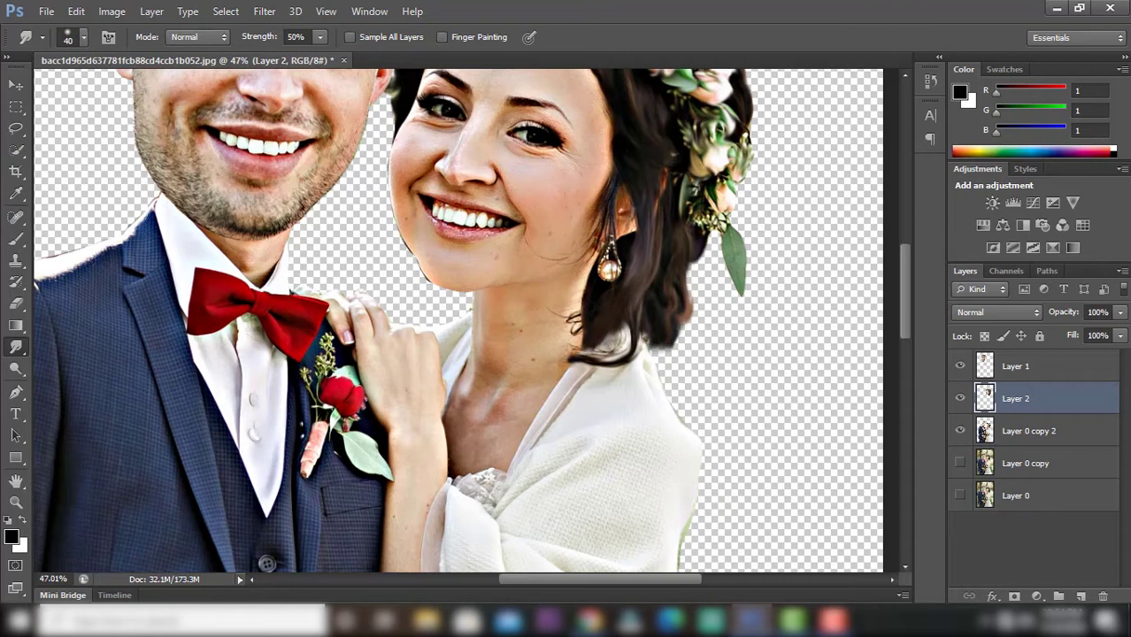
left_click(1024, 438)
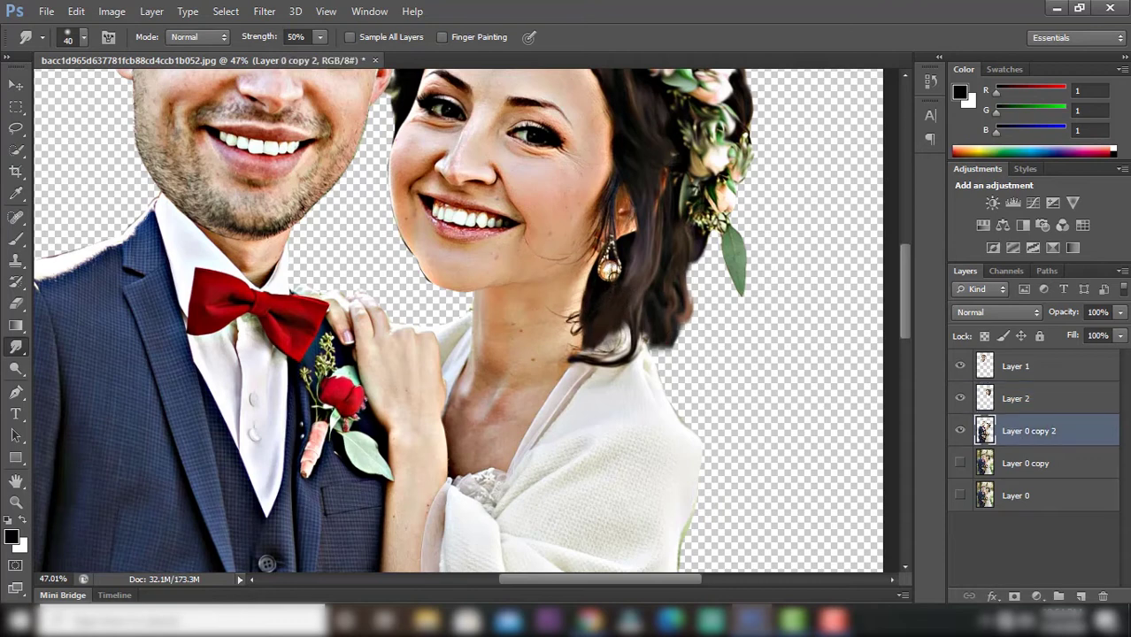
left_click(1017, 395)
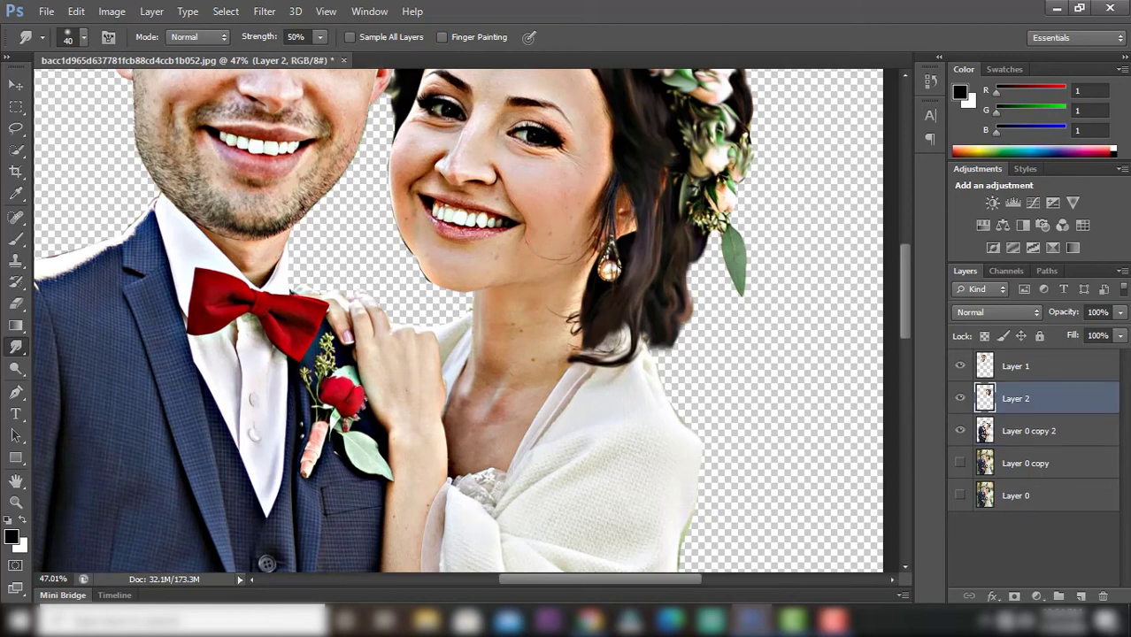
- Smooth the hair edge beside the earring and blend the hair into the flowers near the leaf stem
scroll(470, 321, "up", 2)
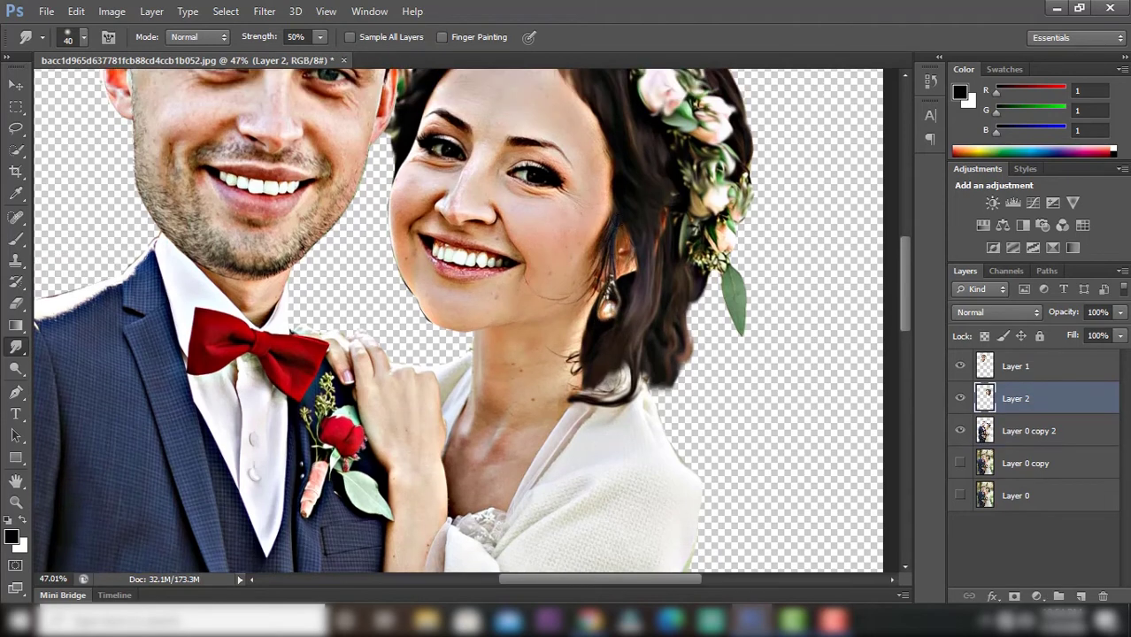
left_click_drag(616, 263, 617, 290)
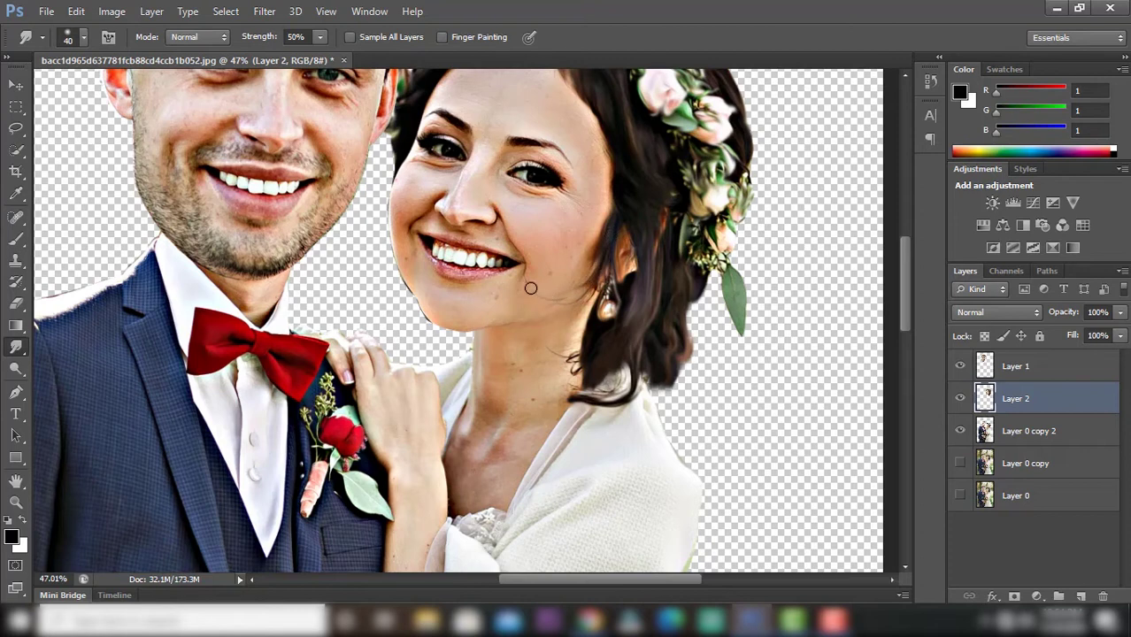
scroll(578, 301, "up", 3)
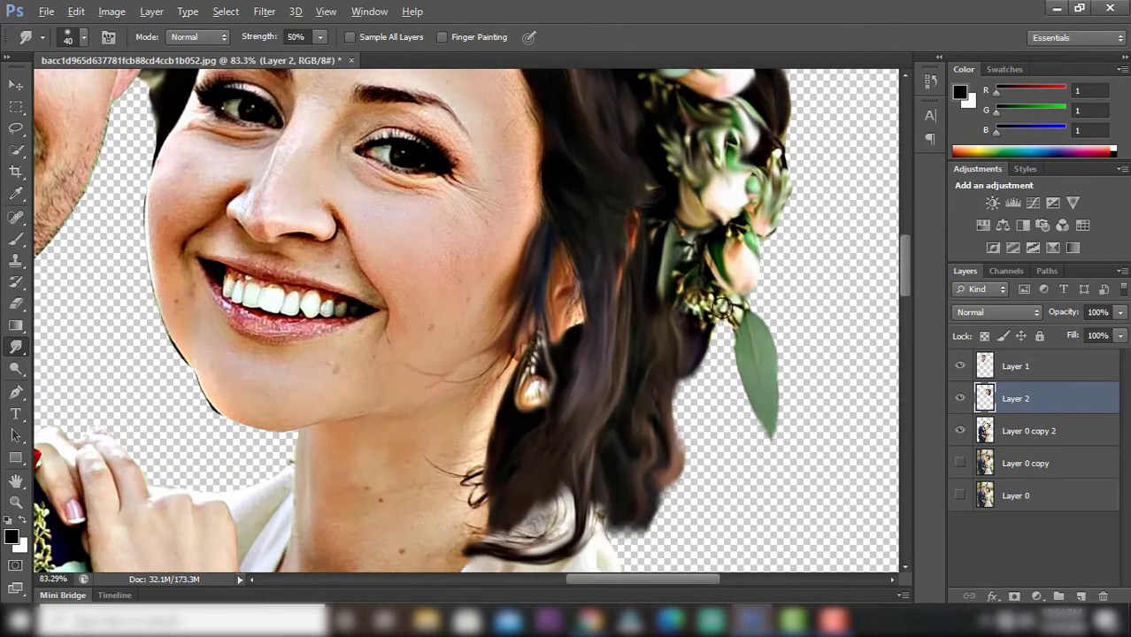
scroll(708, 362, "up", 3)
scroll(717, 282, "down", 2)
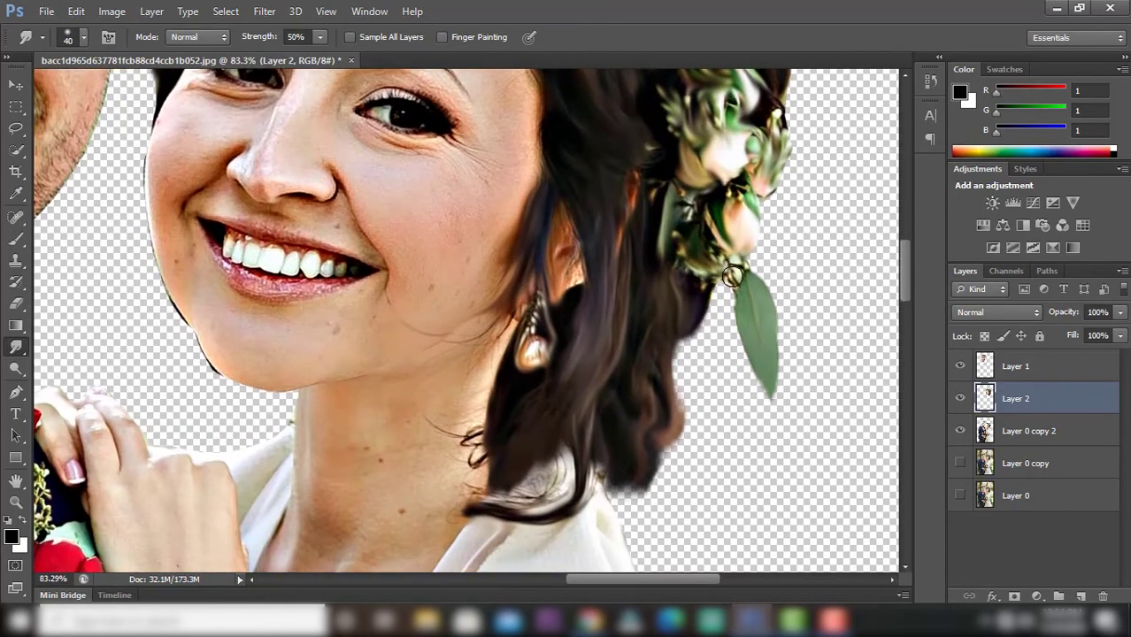
left_click_drag(695, 261, 729, 269)
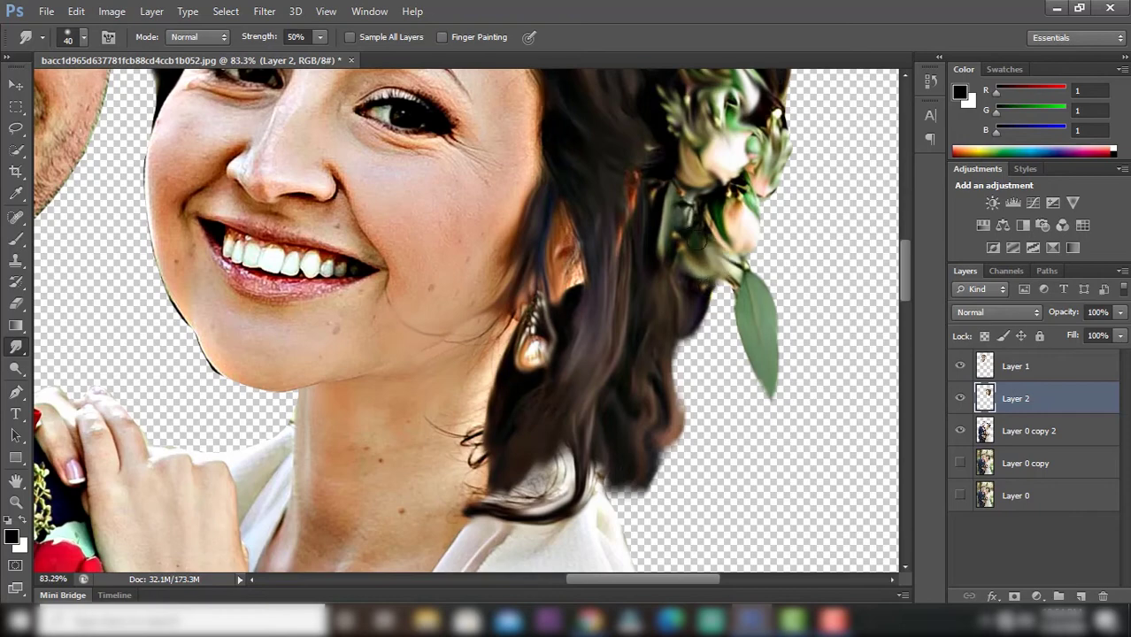
scroll(734, 248, "up", 5)
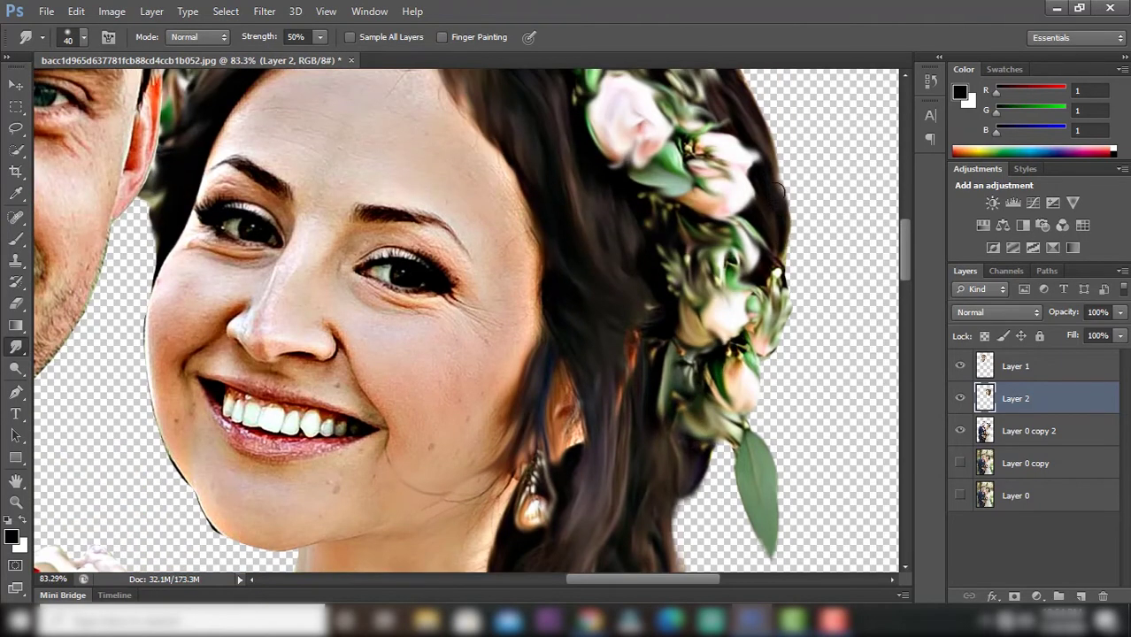
scroll(760, 237, "down", 3)
scroll(539, 181, "down", 1)
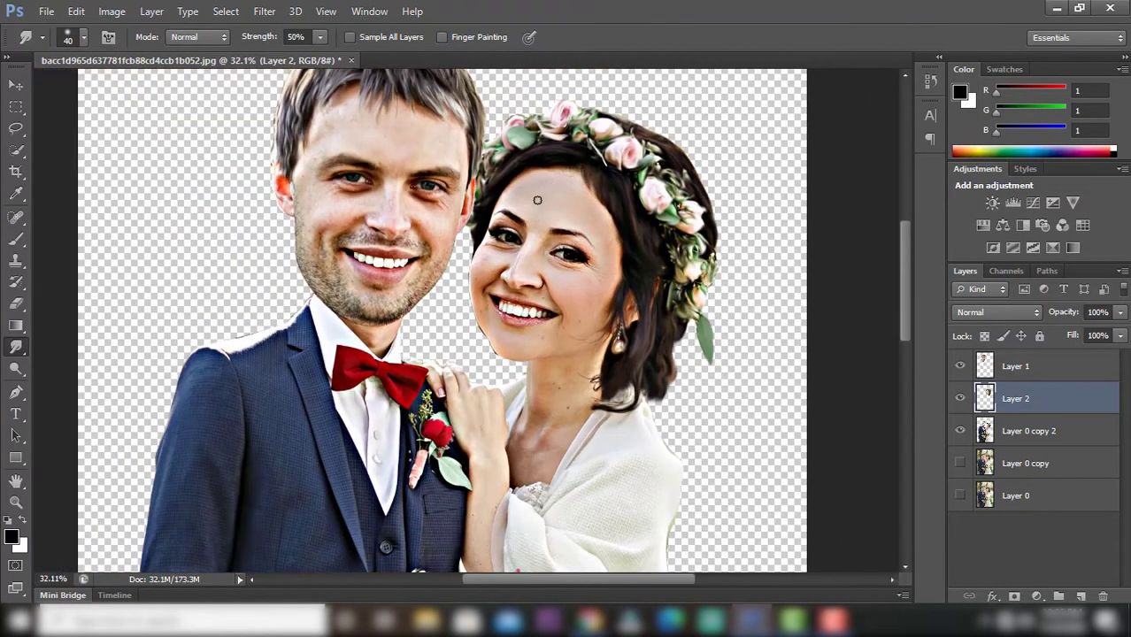
scroll(443, 155, "up", 2)
scroll(354, 124, "up", 2)
- On Layer 1, enlarge the Smudge brush to 50 and smudge the groom's temple and hair edge
left_click(1058, 376)
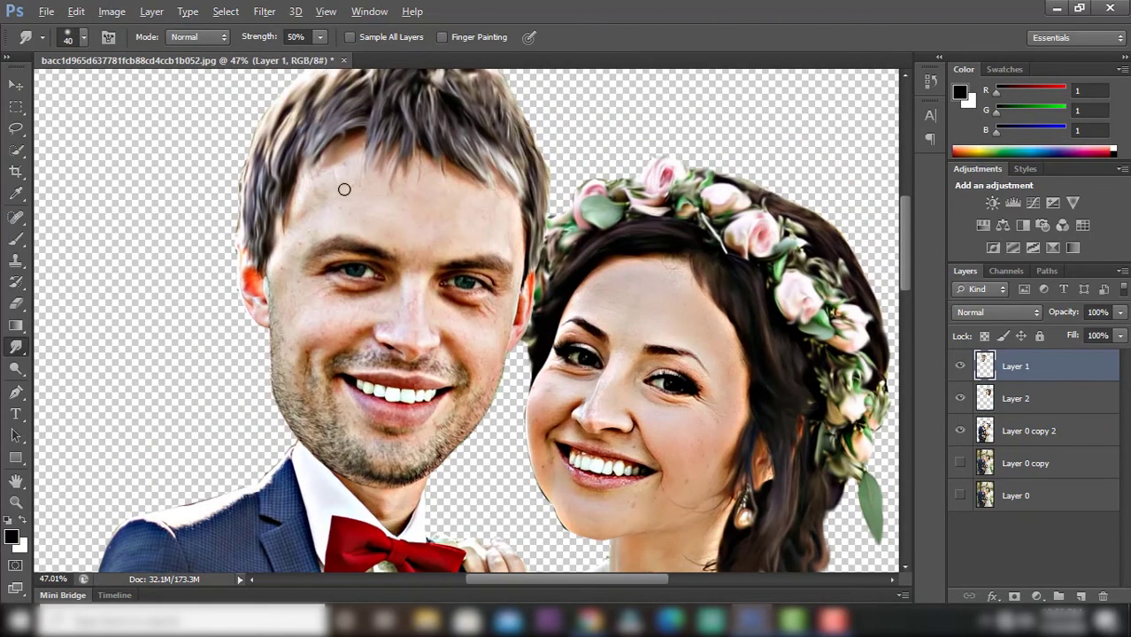
scroll(319, 187, "up", 2)
key("bracketright")
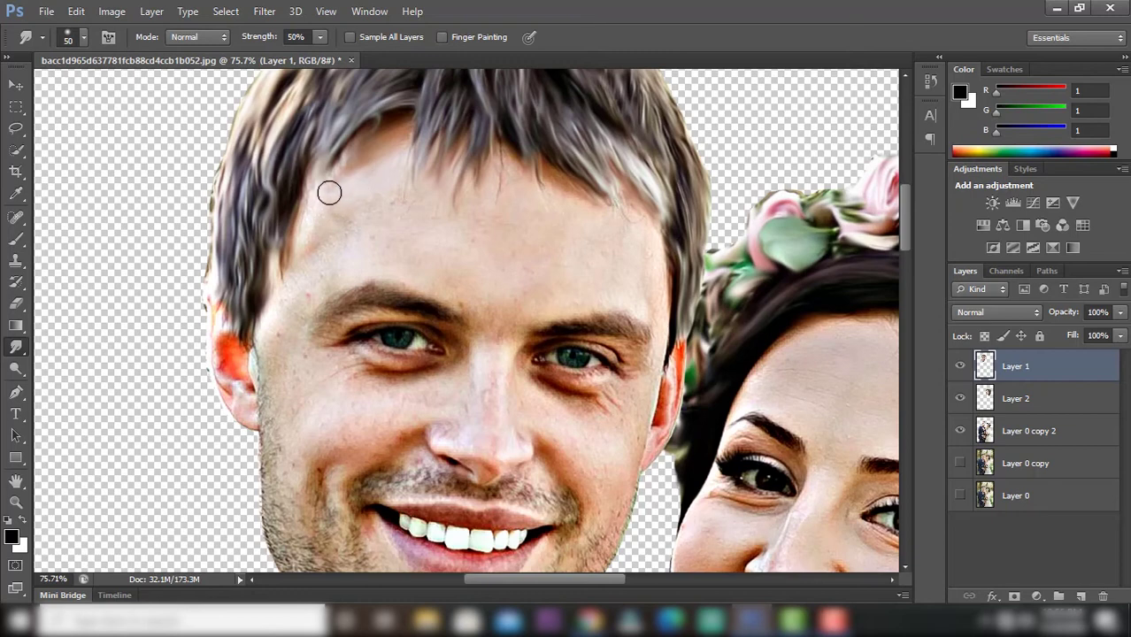
scroll(332, 186, "down", 2)
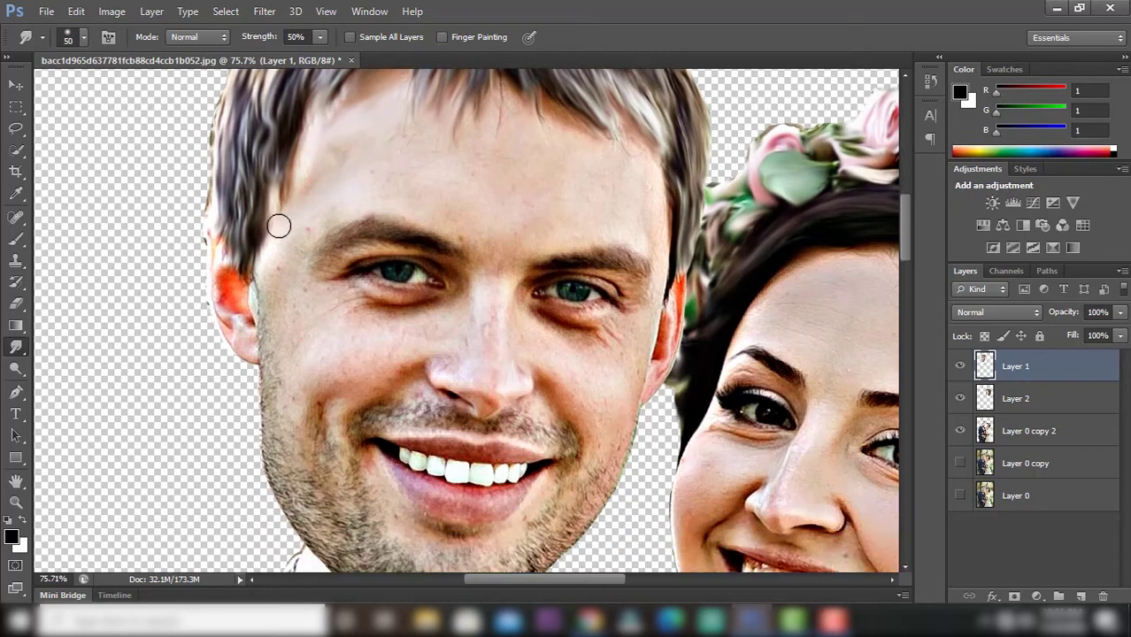
left_click_drag(278, 227, 270, 298)
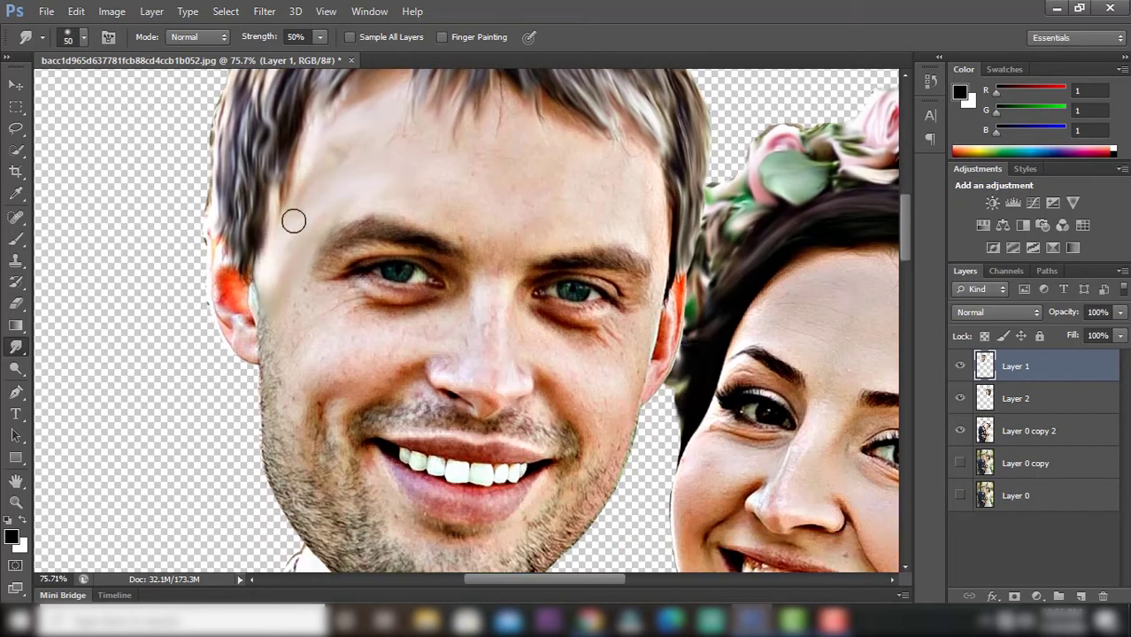
- Bring the Smudge brush size back down to about 35
scroll(492, 177, "up", 1)
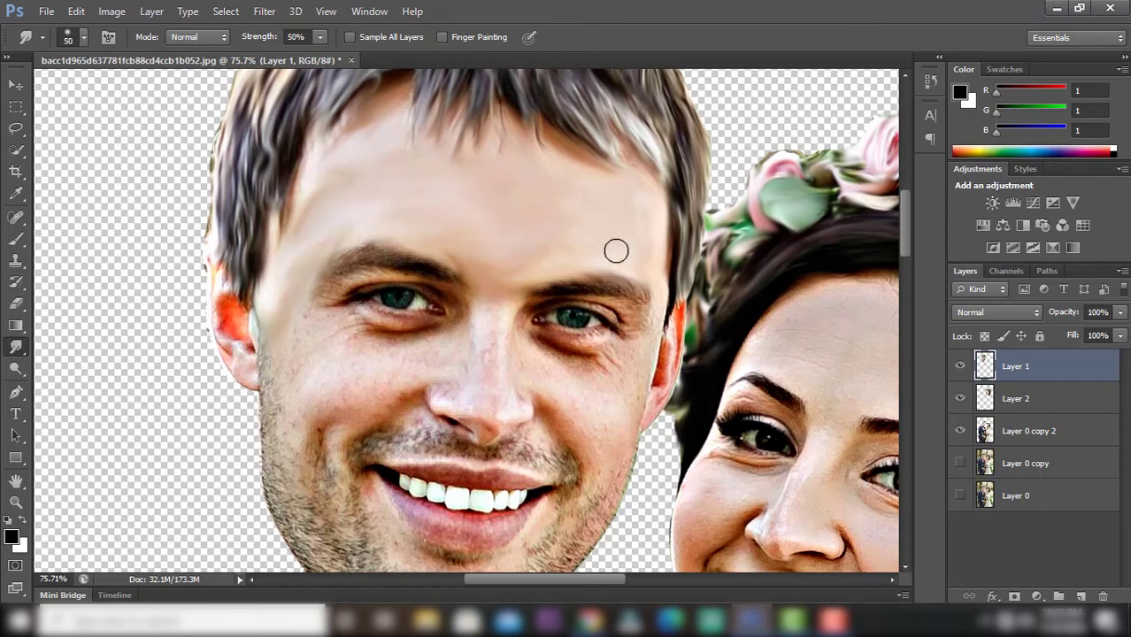
scroll(522, 172, "down", 3)
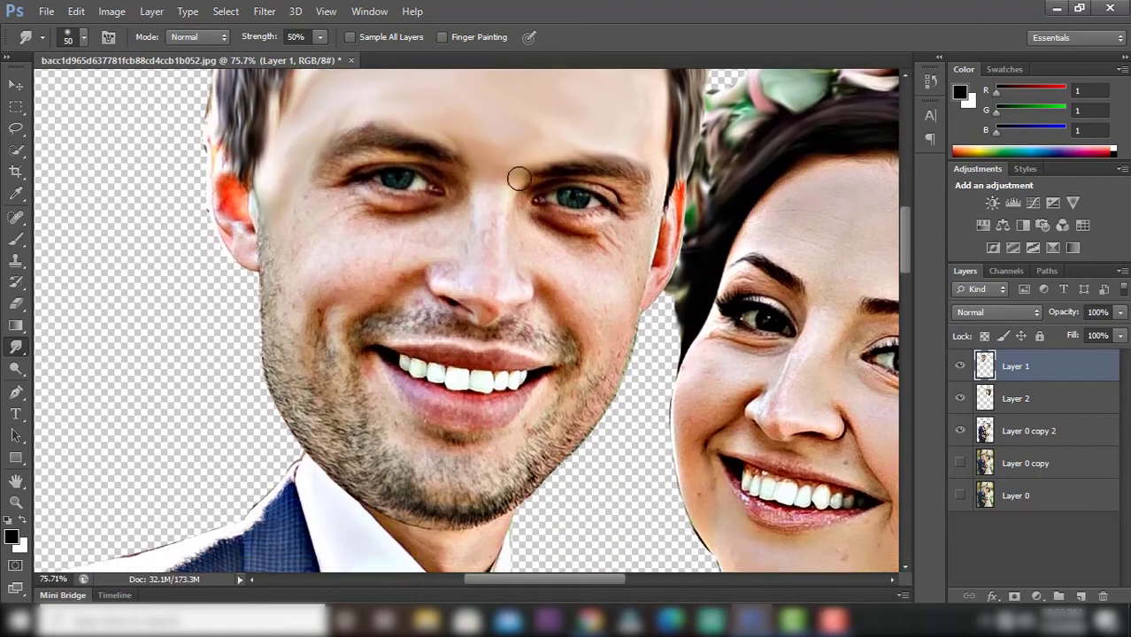
key("bracketleft")
key("bracketleft")
key("bracketleft")
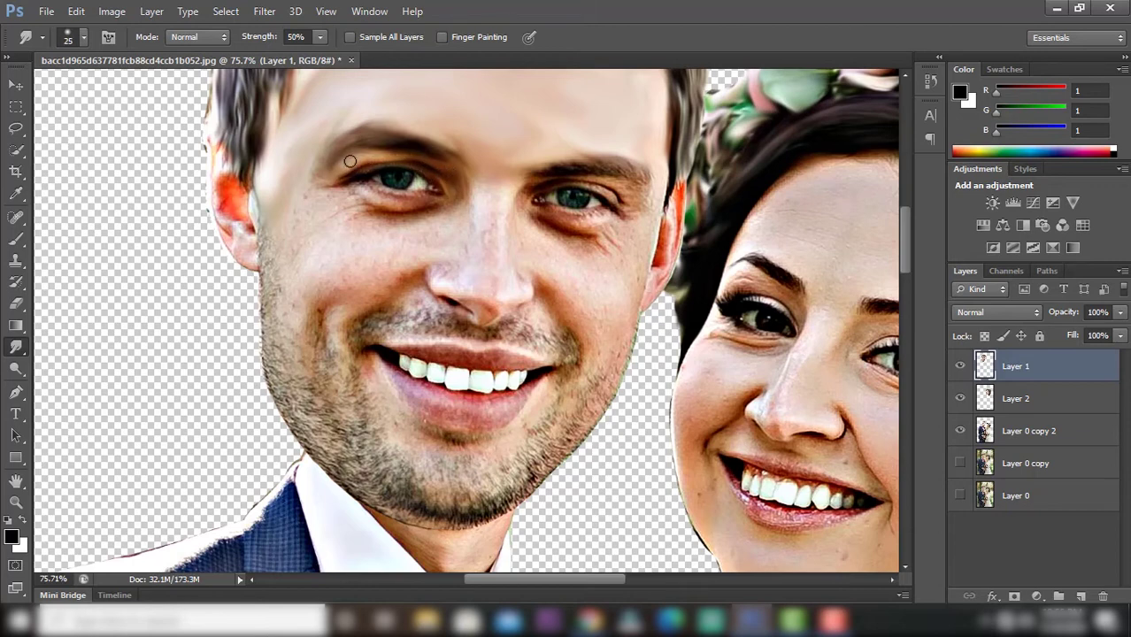
scroll(383, 155, "down", 2)
key("bracketright")
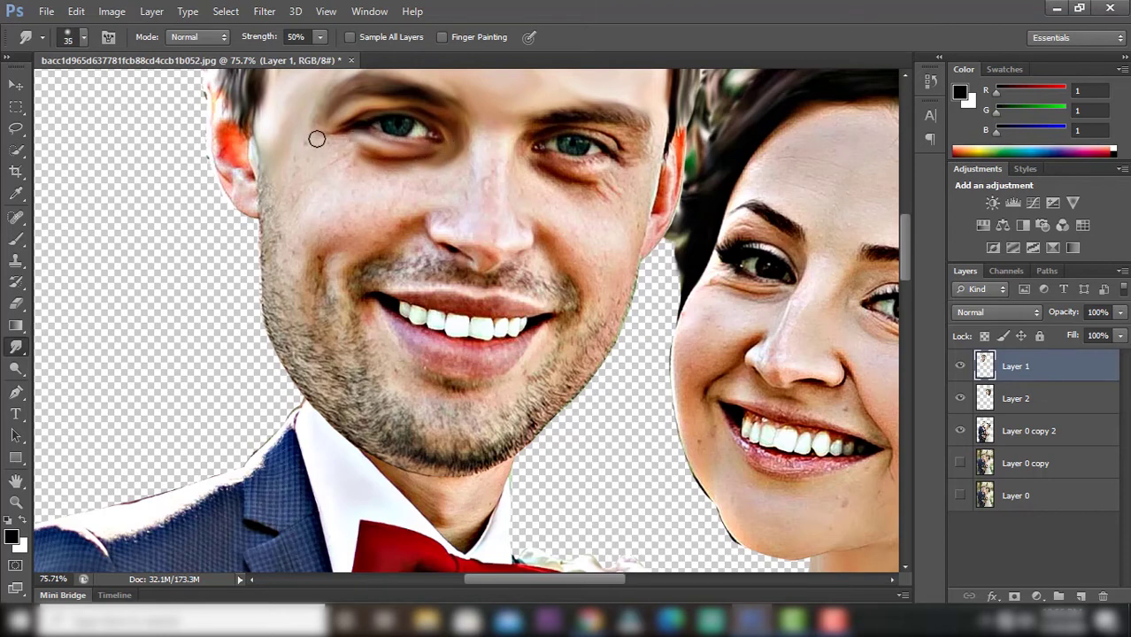
key("bracketright")
key("bracketright")
- Smear the groom's cheek edge and the cheek skin beside the mouth corner
mouse_move(265, 157)
left_mouse_down()
mouse_move(270, 277)
mouse_move(301, 372)
mouse_move(278, 260)
mouse_move(316, 353)
left_mouse_up()
scroll(315, 353, "down", 2)
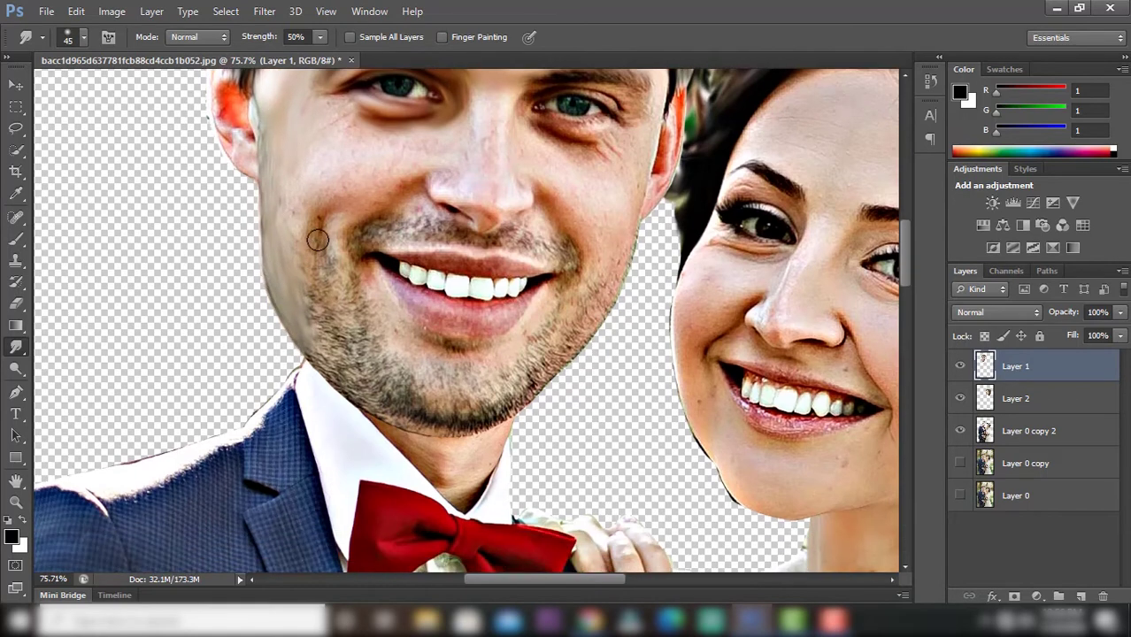
left_click_drag(316, 235, 326, 368)
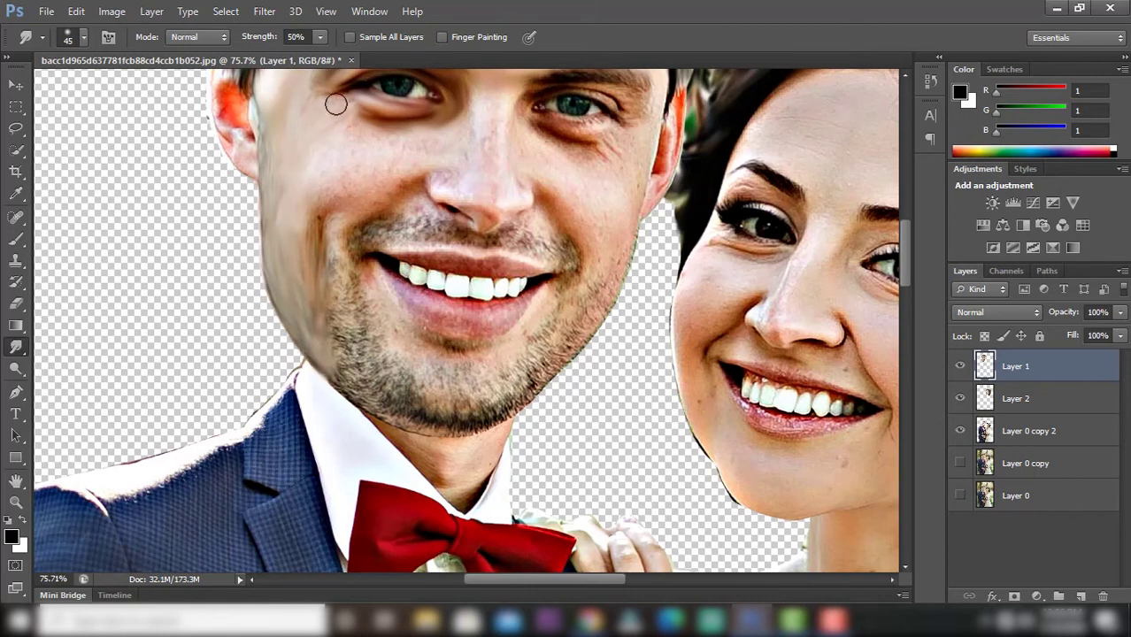
left_click_drag(335, 101, 308, 228)
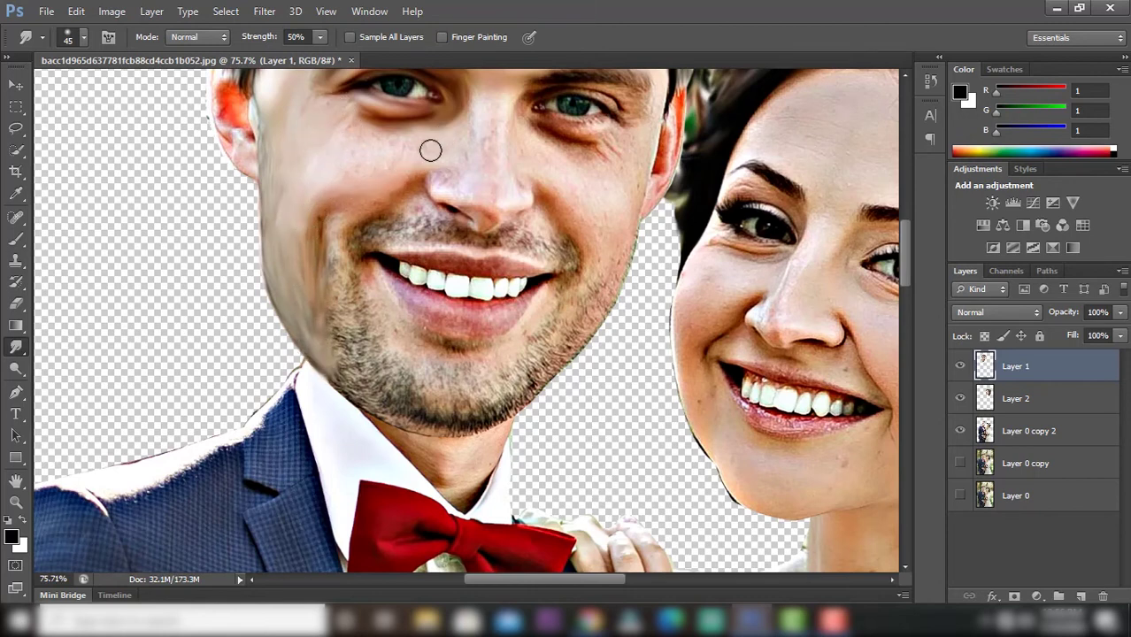
mouse_move(408, 170)
left_mouse_down()
mouse_move(373, 212)
mouse_move(343, 301)
mouse_move(329, 217)
mouse_move(372, 336)
mouse_move(323, 283)
mouse_move(390, 381)
mouse_move(345, 337)
mouse_move(399, 368)
mouse_move(359, 267)
mouse_move(379, 343)
mouse_move(356, 335)
left_mouse_up()
scroll(346, 268, "down", 1)
- With a smaller brush, smooth the right jaw, chin stubble and moustache toward the mouth corner
key("bracketleft")
mouse_move(592, 278)
left_mouse_down()
mouse_move(538, 331)
mouse_move(460, 381)
mouse_move(482, 385)
mouse_move(509, 370)
mouse_move(403, 383)
mouse_move(465, 363)
mouse_move(415, 363)
mouse_move(545, 322)
mouse_move(498, 364)
left_mouse_up()
scroll(626, 224, "up", 2)
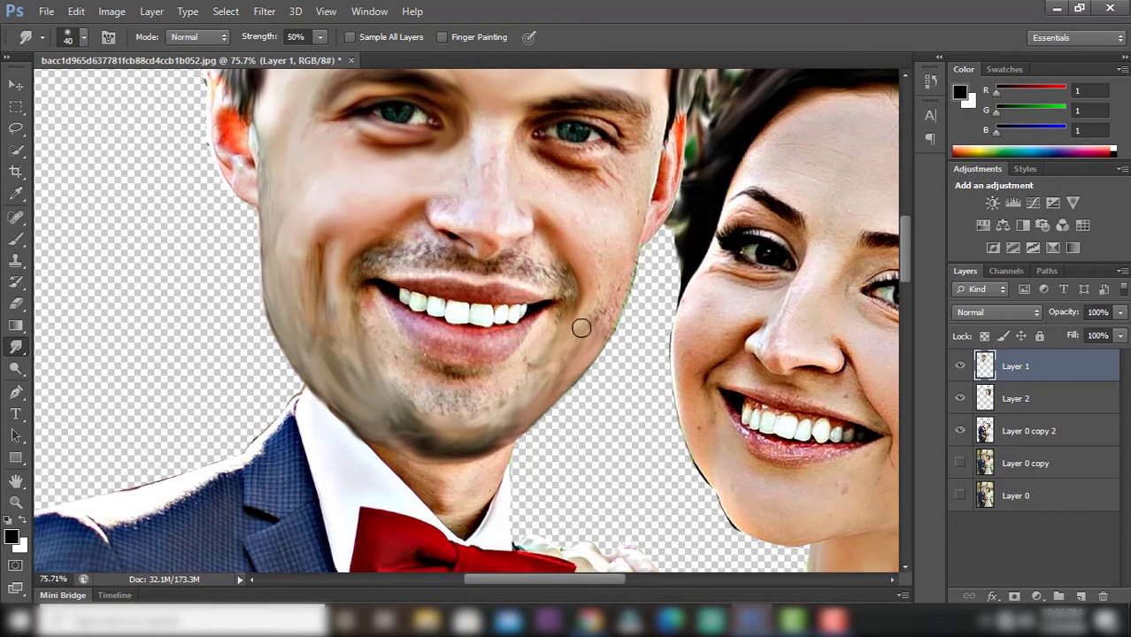
mouse_move(519, 358)
left_mouse_down()
mouse_move(487, 374)
mouse_move(424, 361)
mouse_move(470, 384)
mouse_move(451, 403)
left_mouse_up()
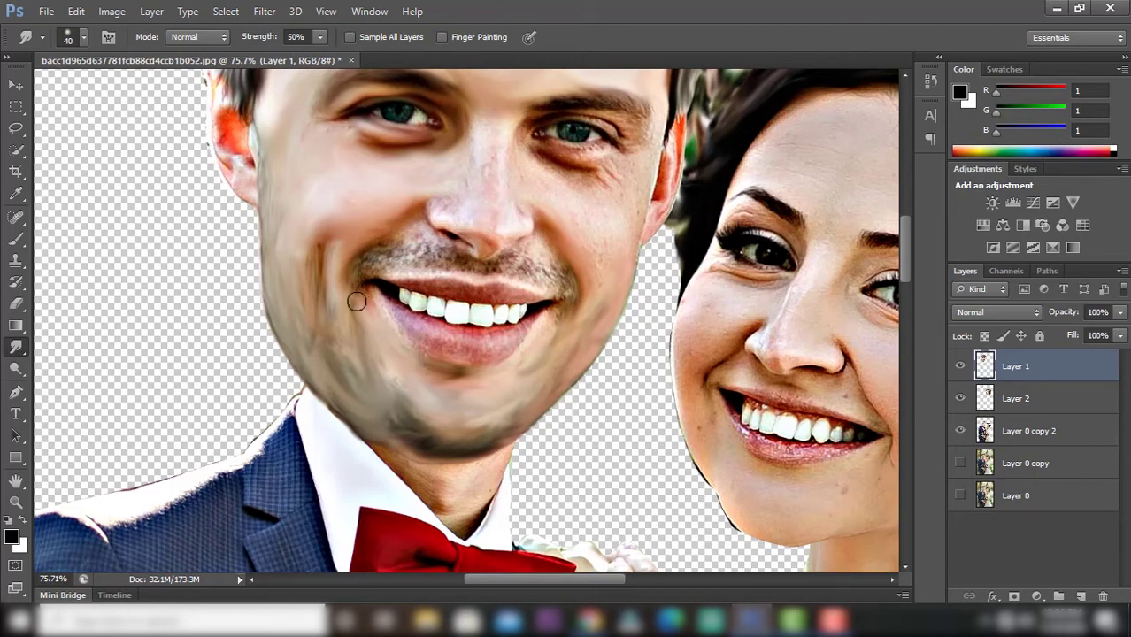
scroll(442, 379, "up", 2)
key("bracketleft")
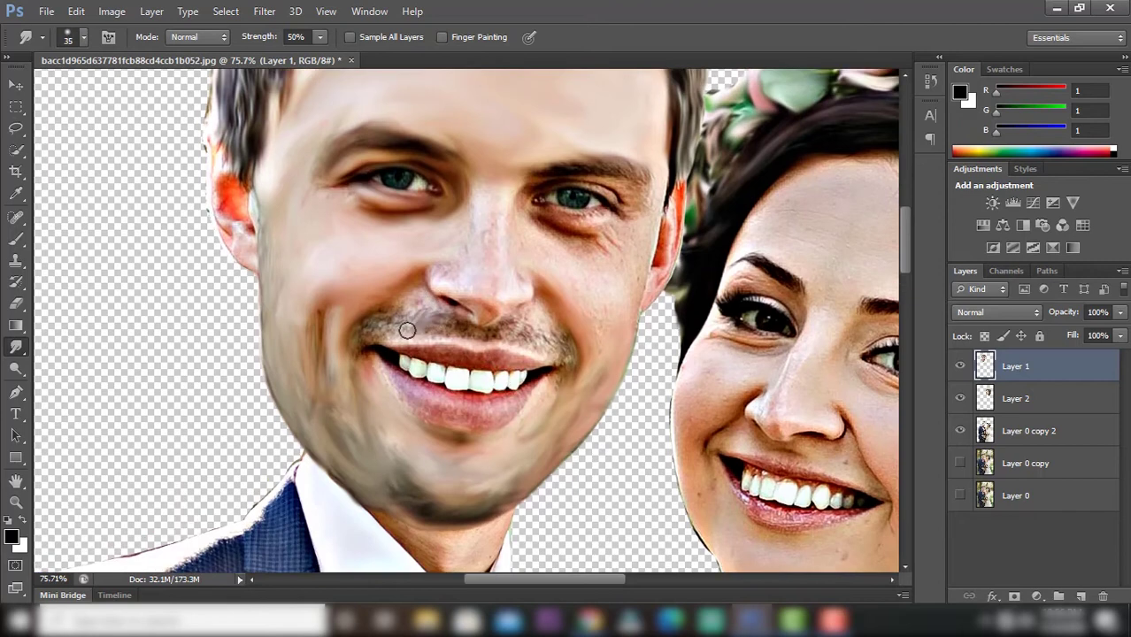
mouse_move(428, 323)
left_mouse_down()
mouse_move(551, 340)
mouse_move(563, 386)
left_mouse_up()
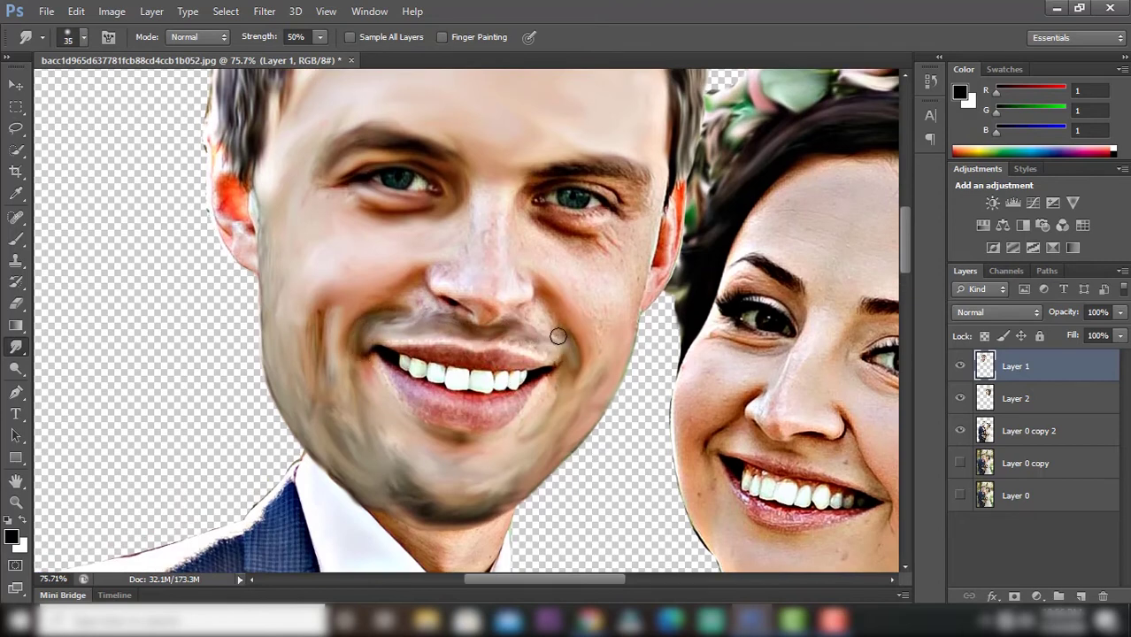
scroll(536, 322, "up", 2)
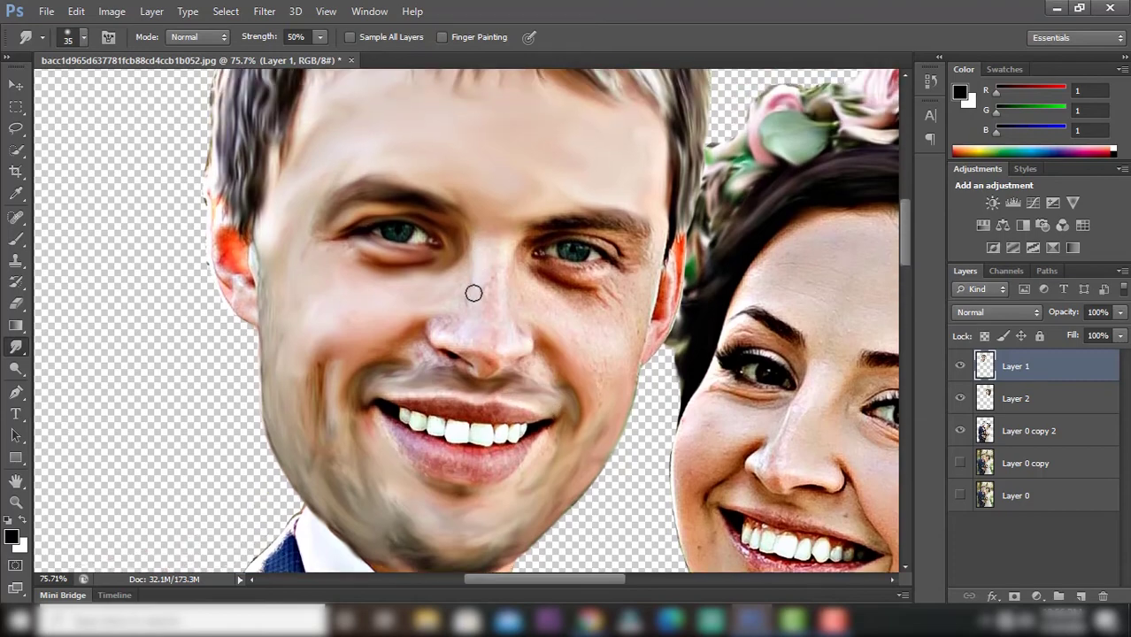
scroll(434, 337, "up", 2)
scroll(421, 348, "up", 1)
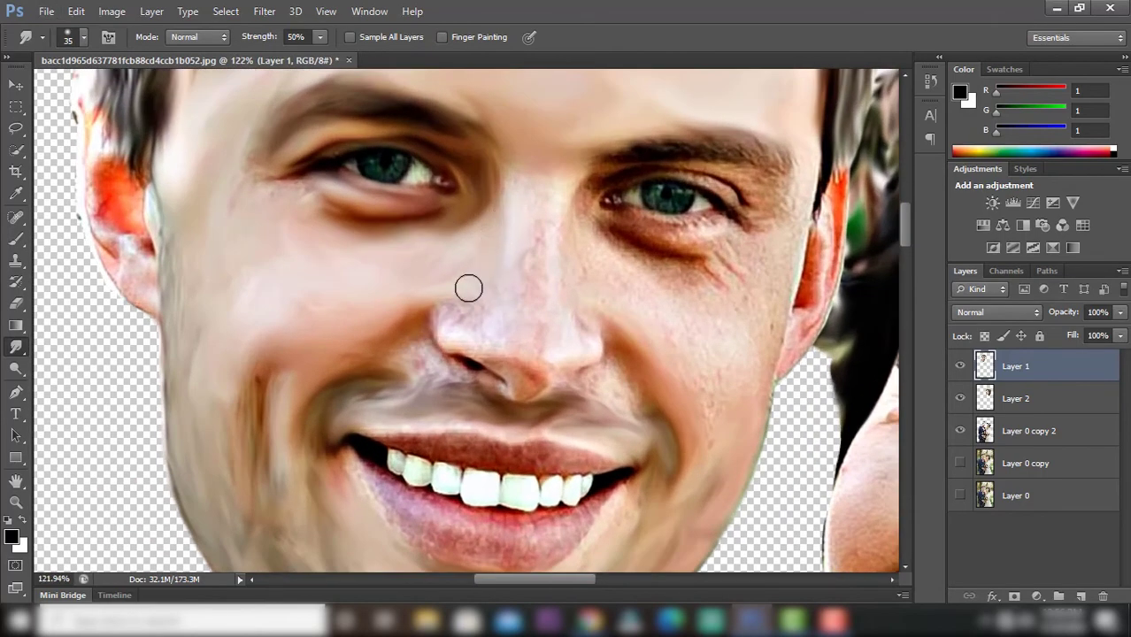
- With a smaller brush, smudge the groom's nose edge, nose bridge and nostril tip
key("bracketleft")
left_click_drag(448, 308, 432, 317)
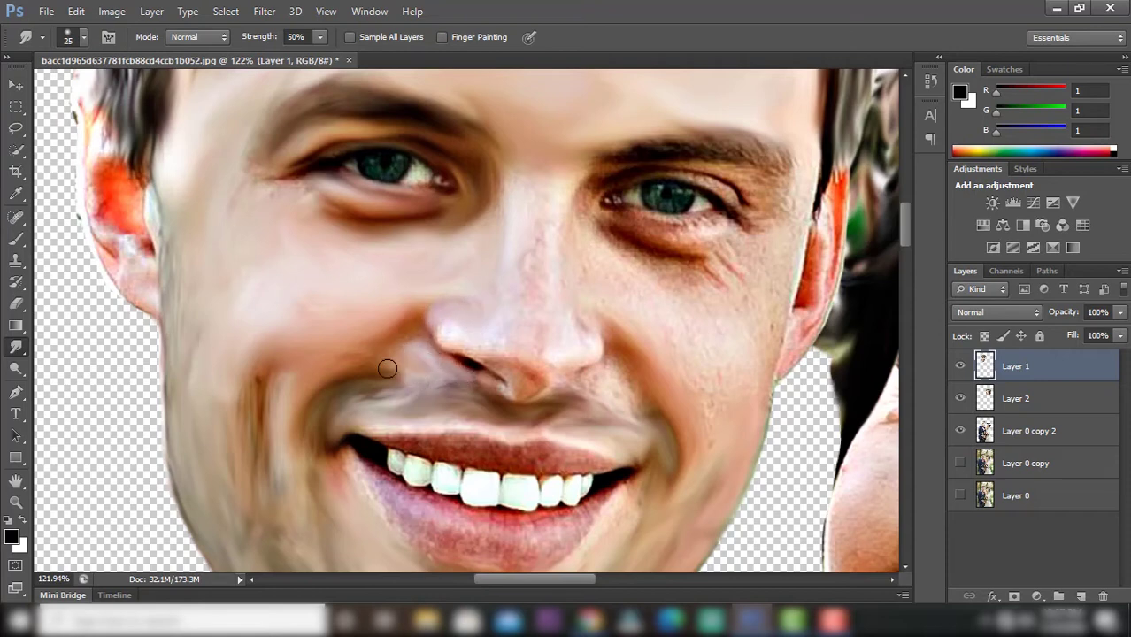
scroll(434, 347, "down", 1)
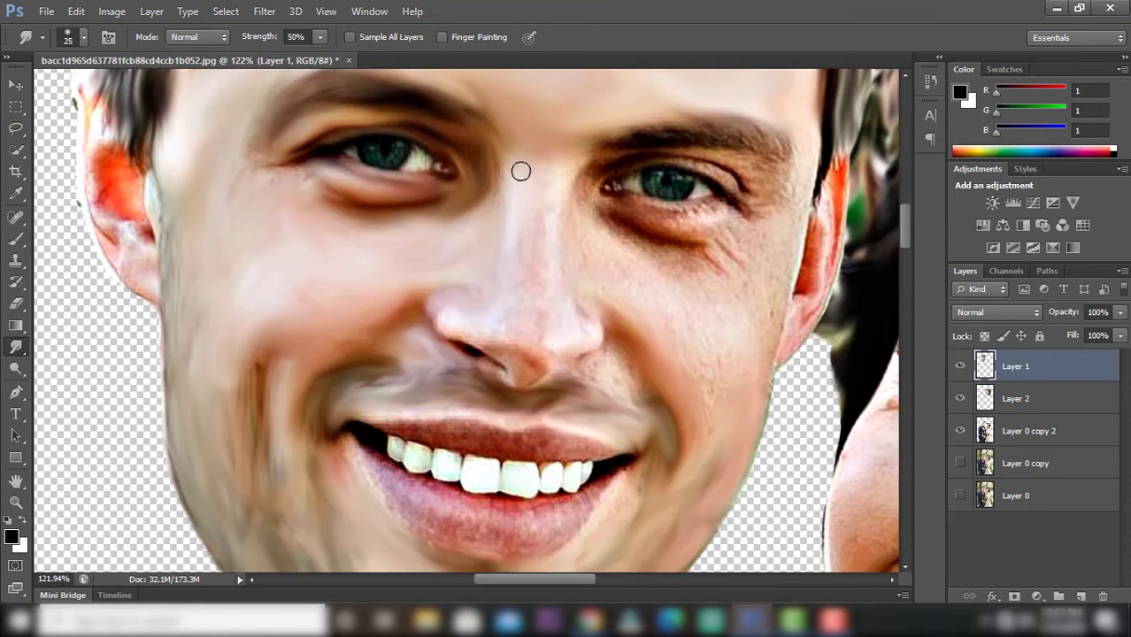
left_click_drag(481, 158, 506, 181)
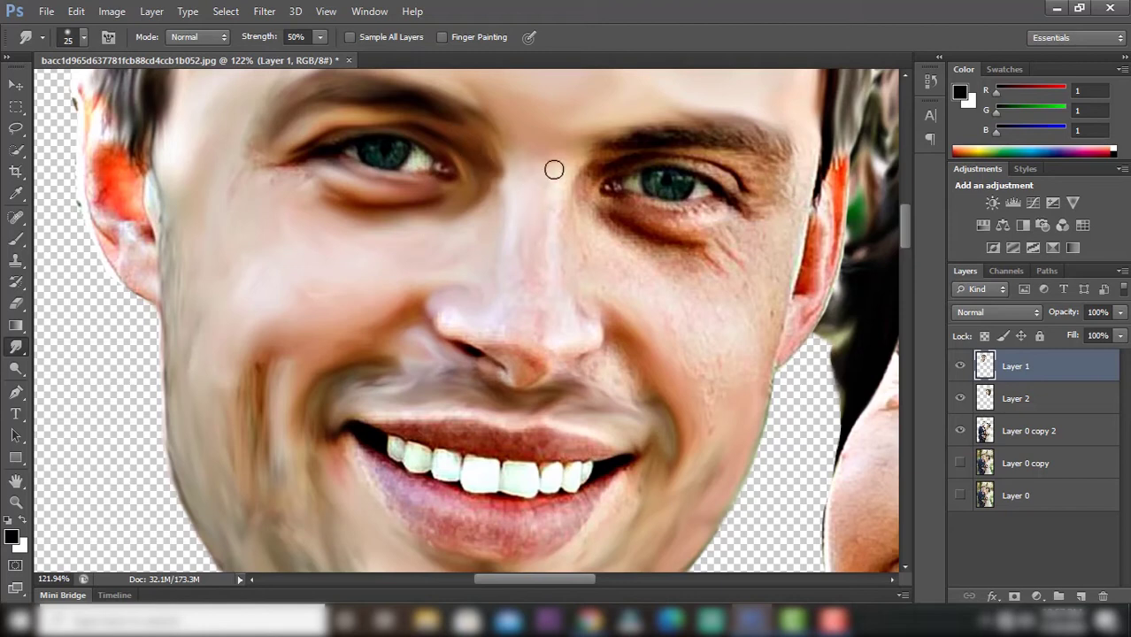
mouse_move(517, 371)
left_mouse_down()
mouse_move(538, 345)
mouse_move(505, 360)
mouse_move(511, 341)
left_mouse_up()
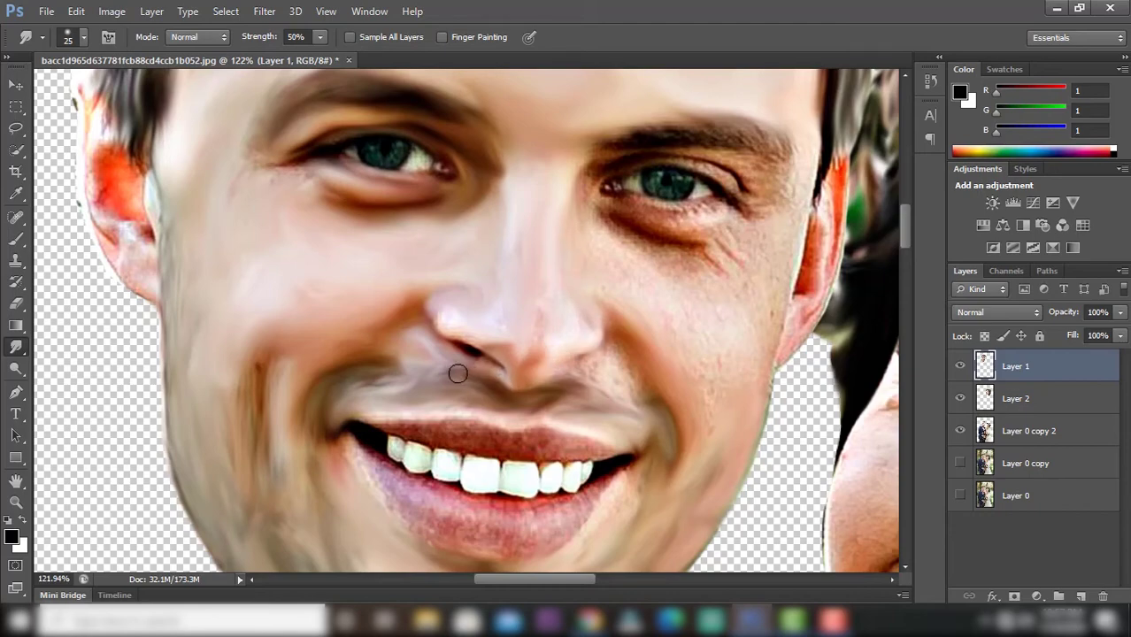
scroll(605, 345, "down", 1)
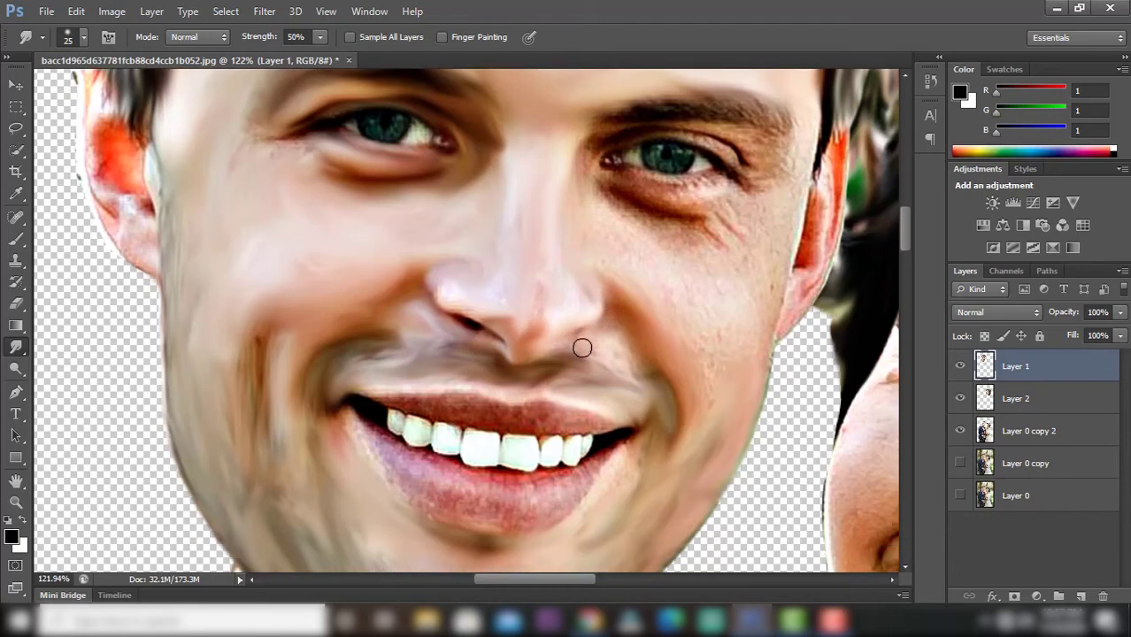
scroll(612, 349, "down", 3)
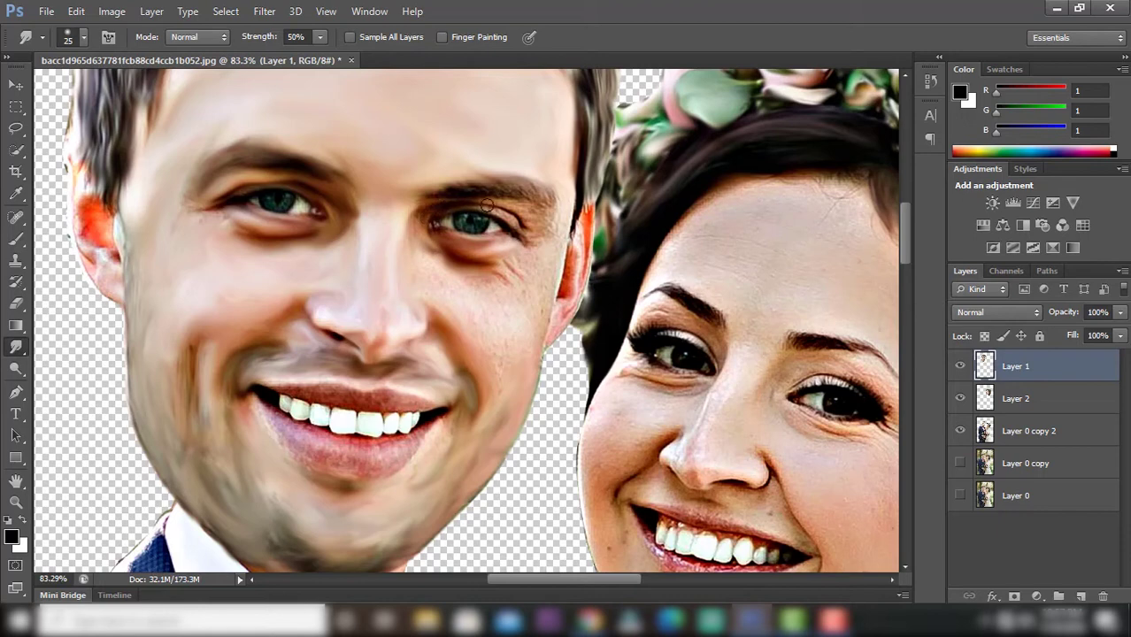
- Smooth the groom's outer eye corner, under-eye wrinkles and ear edge
left_click_drag(511, 226, 531, 234)
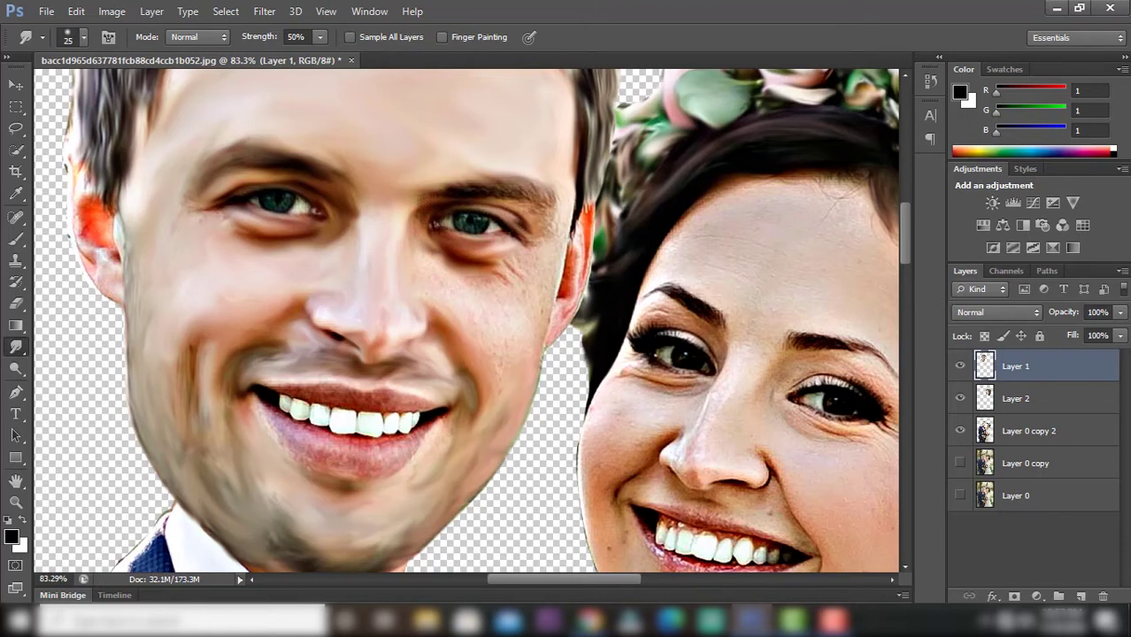
scroll(565, 207, "down", 1)
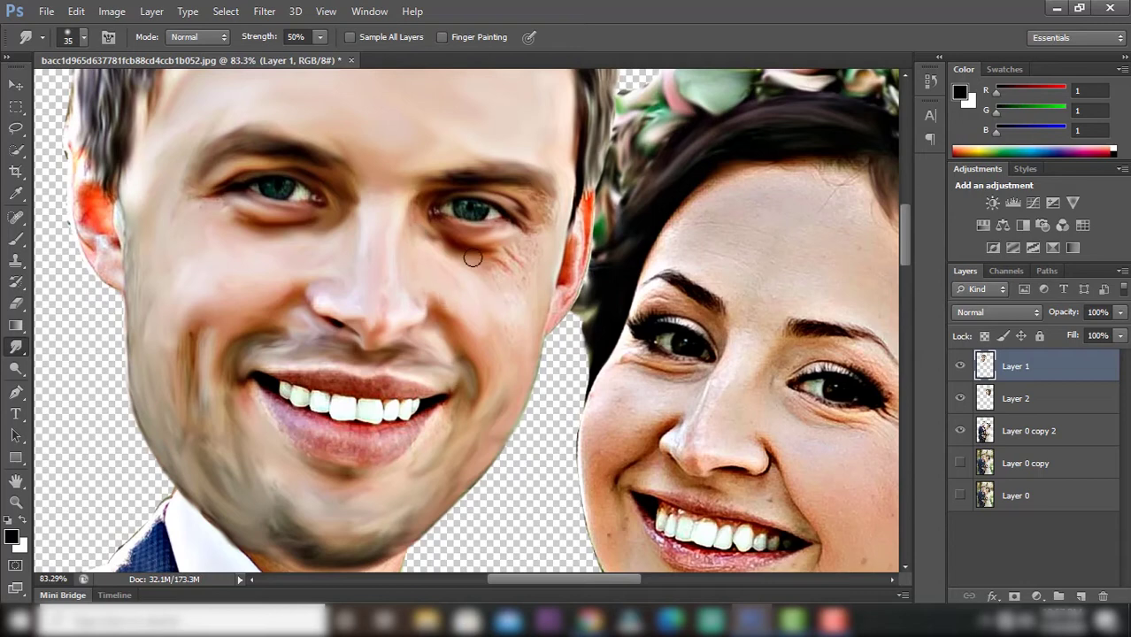
left_click_drag(462, 255, 533, 247)
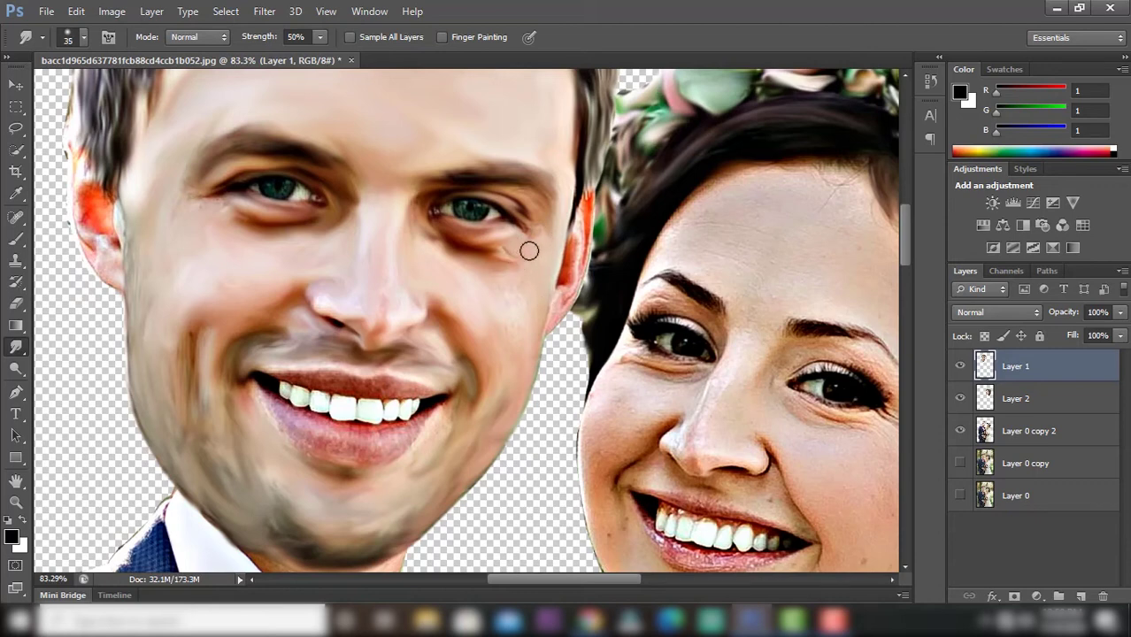
key("bracketleft")
left_click_drag(589, 216, 561, 316)
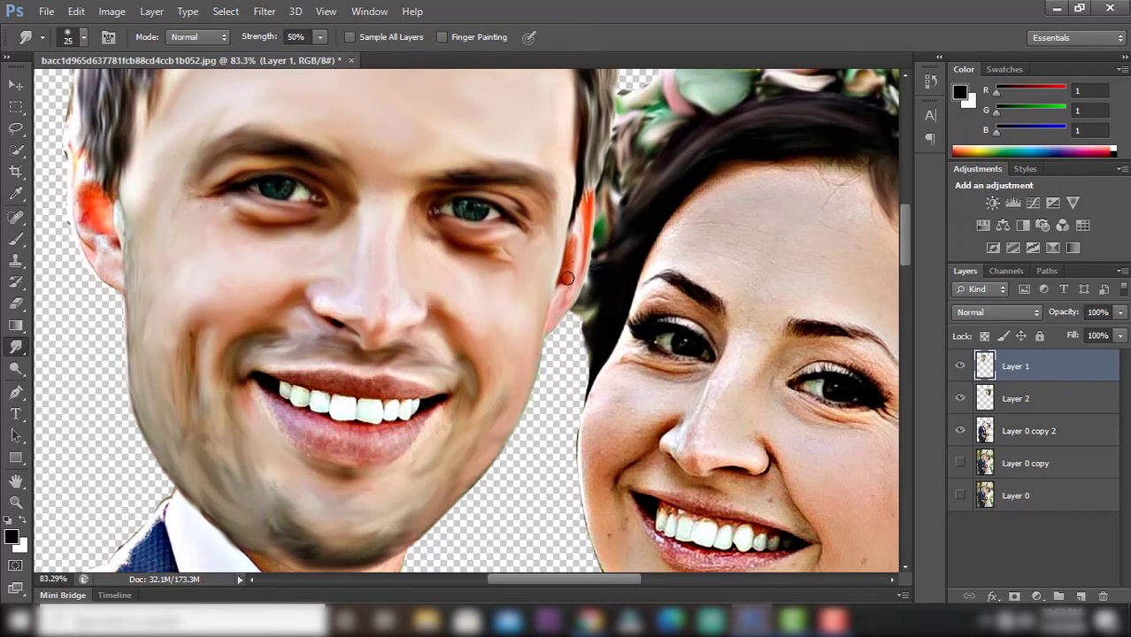
left_click_drag(568, 278, 575, 231)
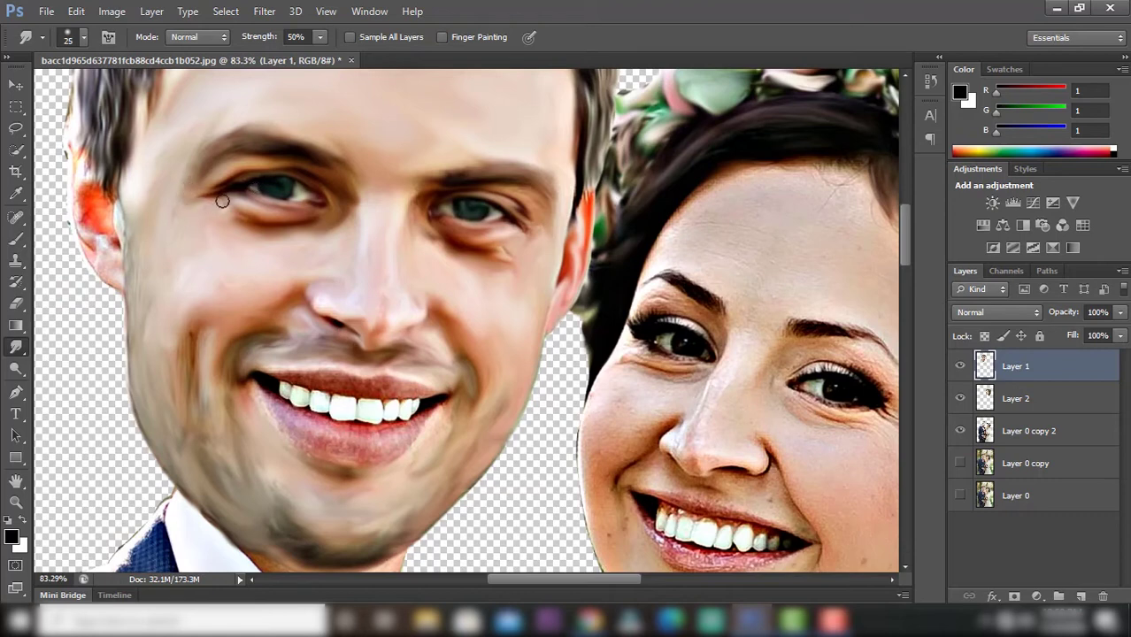
- Blend the groom's lower and upper lips and smudge the orange ear area
scroll(358, 243, "down", 2)
scroll(359, 243, "down", 2)
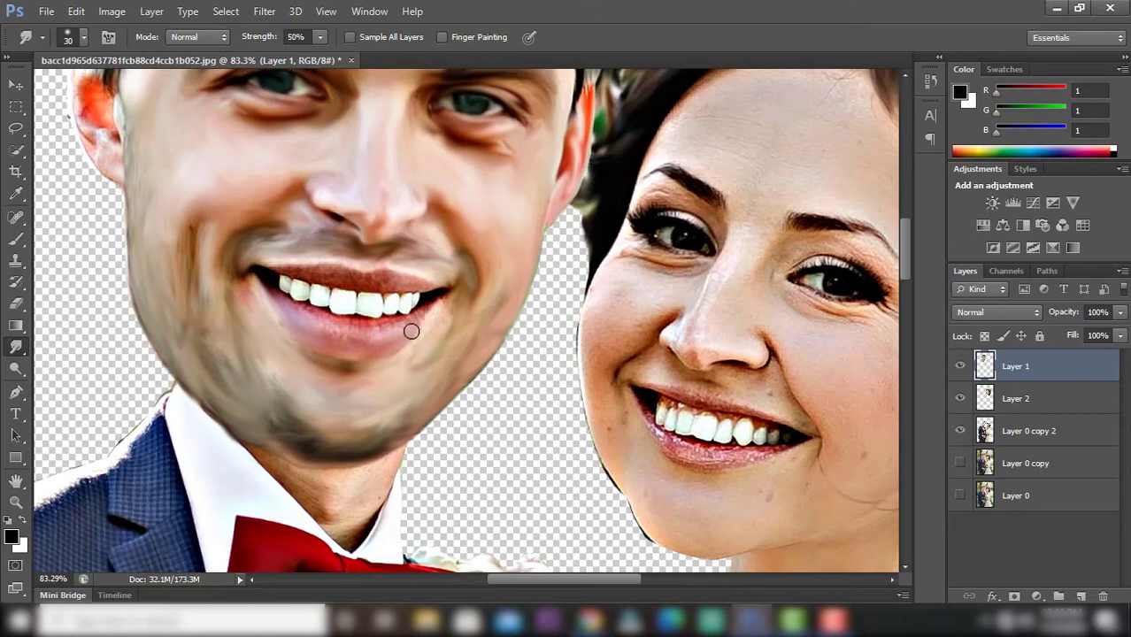
mouse_move(329, 326)
left_mouse_down()
mouse_move(285, 309)
mouse_move(363, 337)
left_mouse_up()
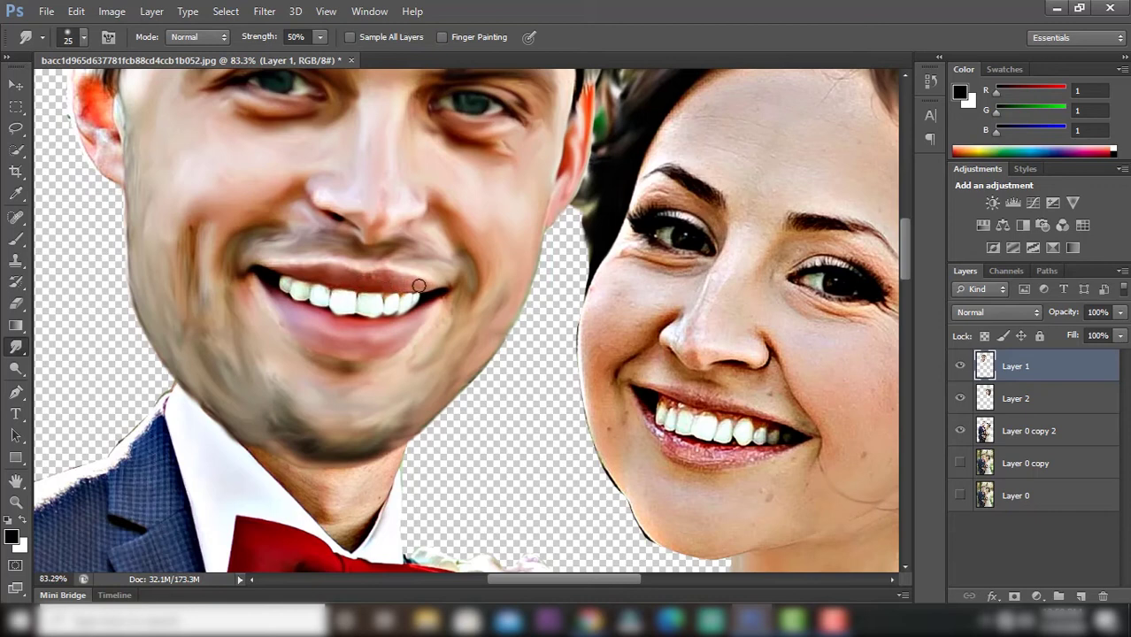
left_click_drag(410, 278, 340, 270)
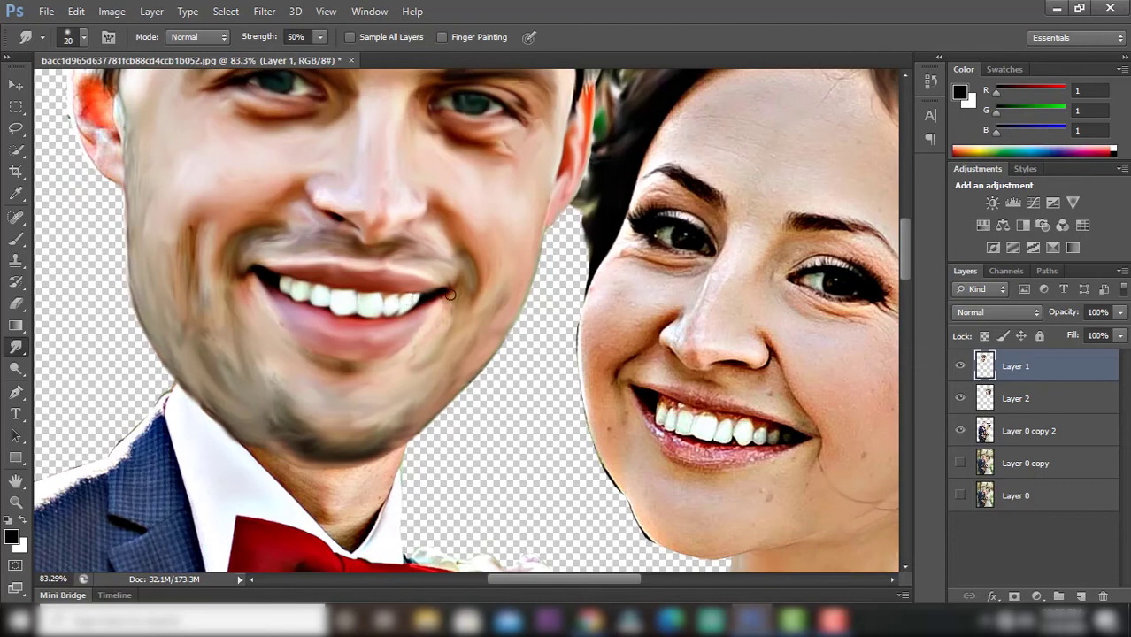
scroll(373, 301, "down", 2)
scroll(354, 266, "down", 1)
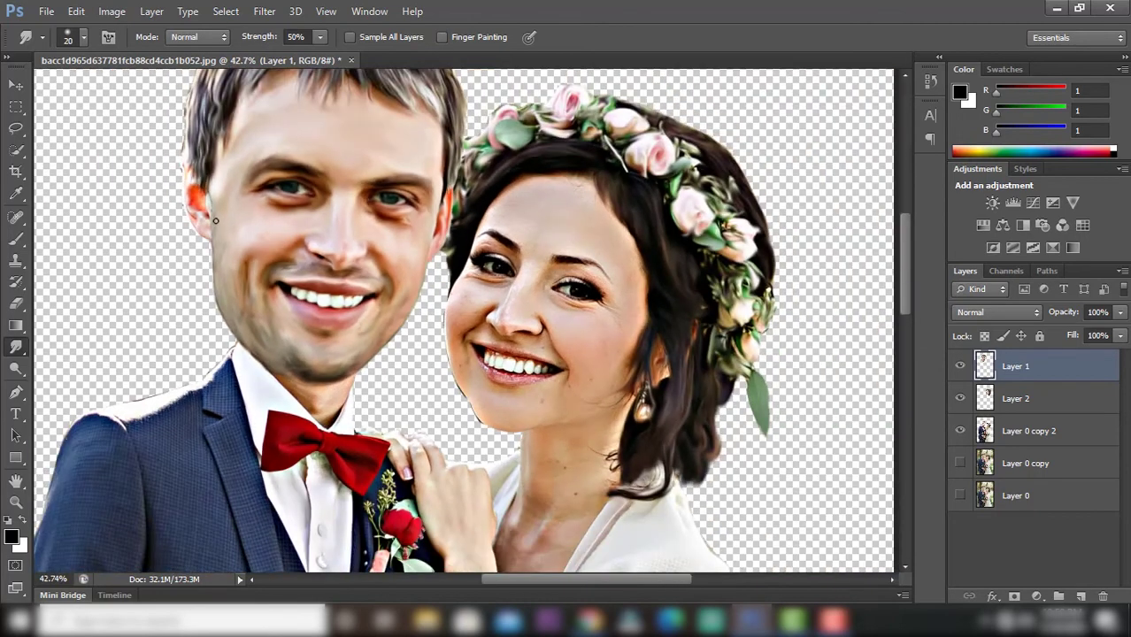
scroll(265, 222, "up", 2)
scroll(189, 178, "up", 2)
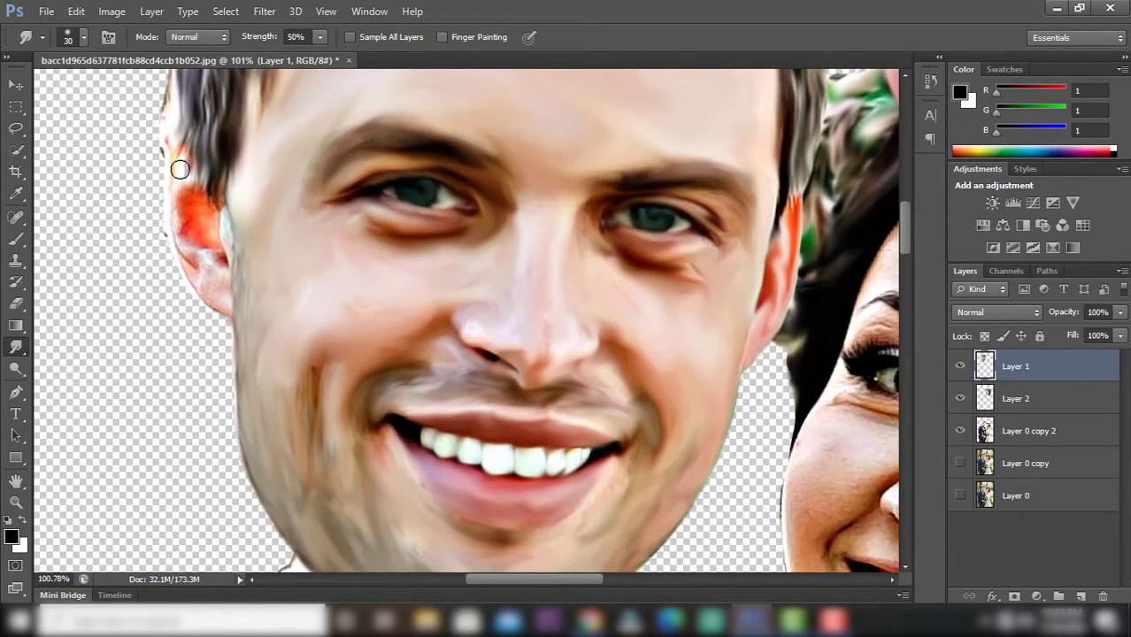
mouse_move(180, 169)
left_mouse_down()
mouse_move(187, 241)
mouse_move(225, 299)
mouse_move(208, 208)
left_mouse_up()
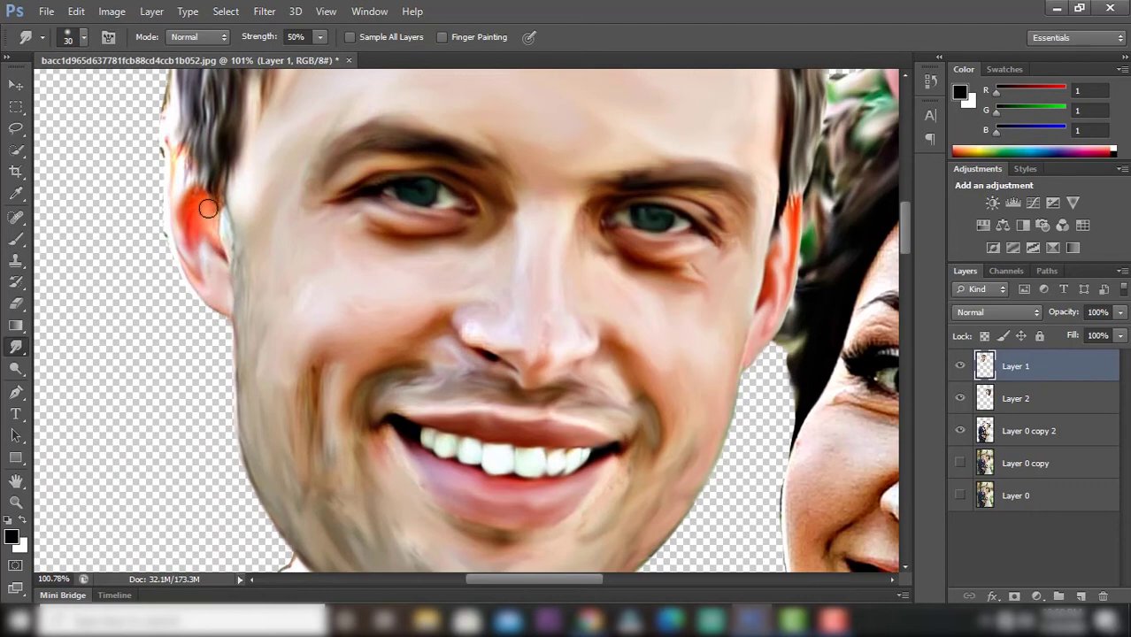
scroll(267, 196, "down", 1)
scroll(273, 205, "down", 3)
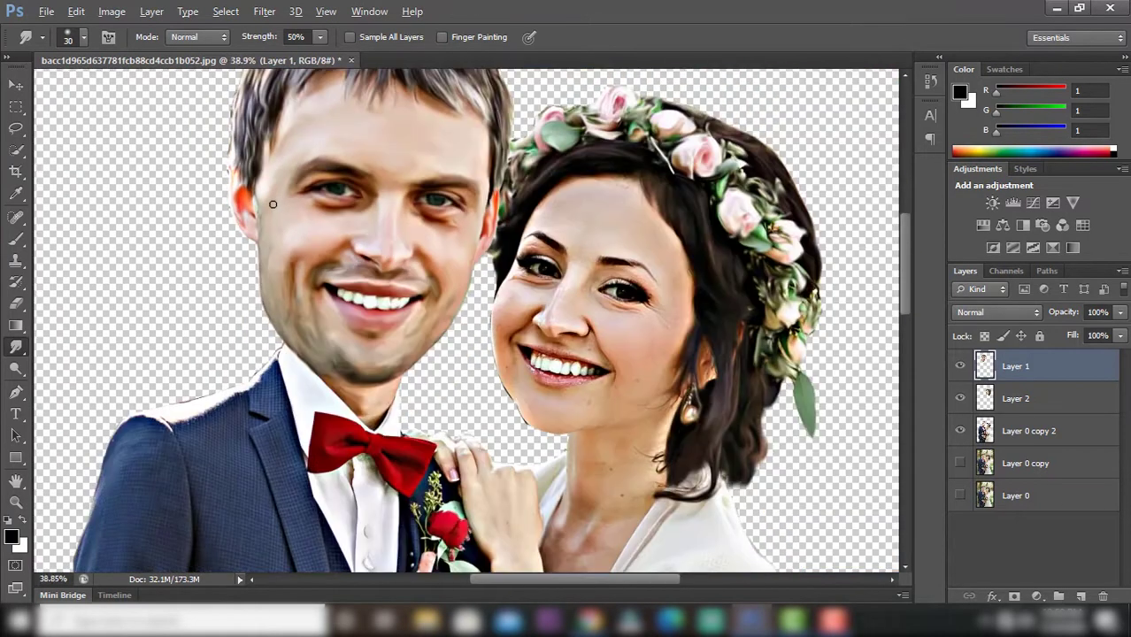
scroll(273, 204, "down", 2)
- Switch to Layer 2 and reduce the Smudge brush to 25 px
left_click(1045, 401)
scroll(469, 230, "up", 1)
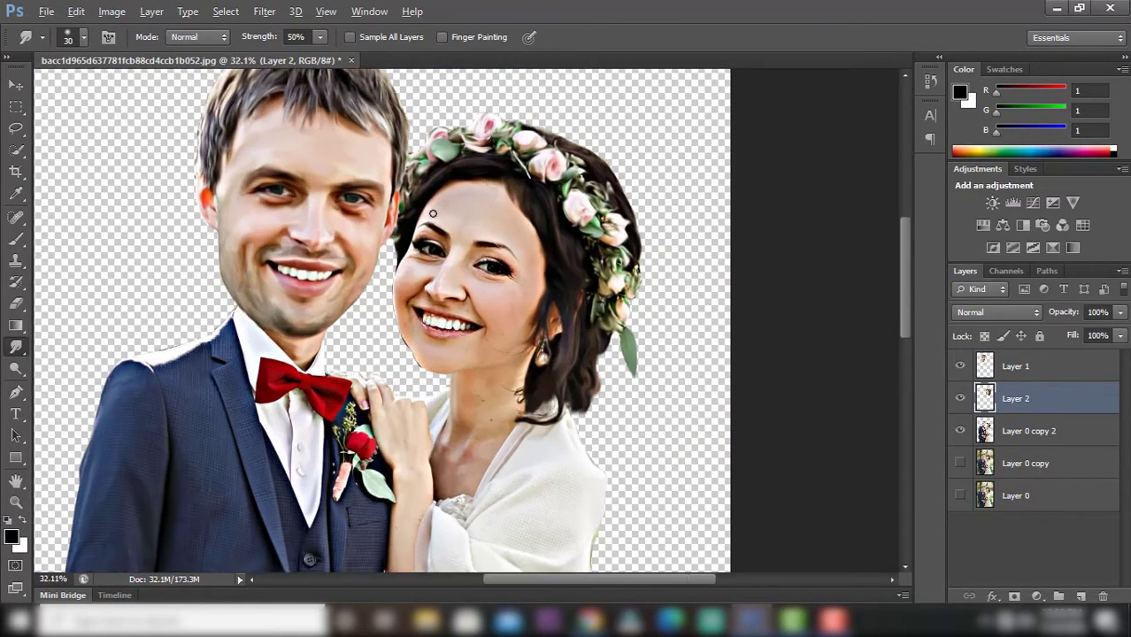
scroll(483, 232, "up", 3)
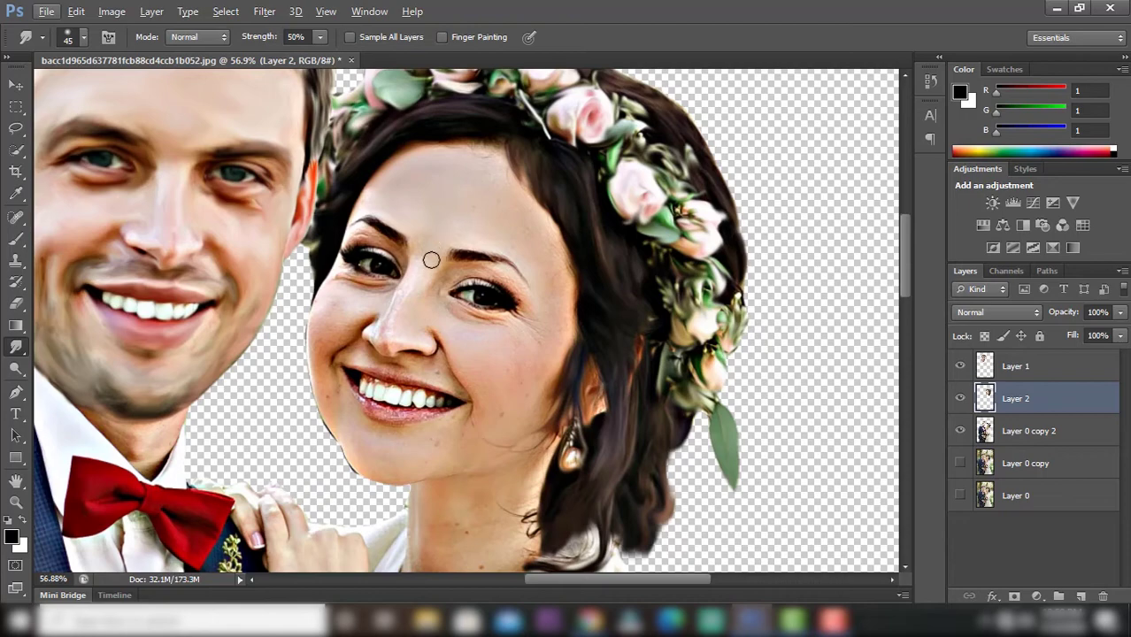
key("bracketright")
key("bracketright")
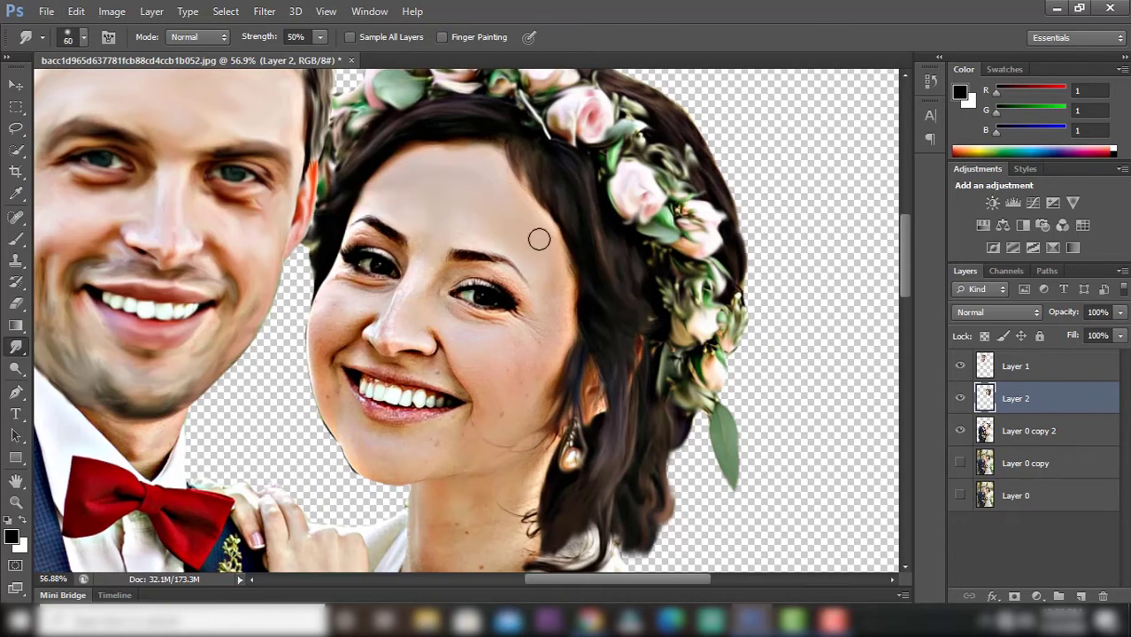
scroll(536, 234, "down", 1)
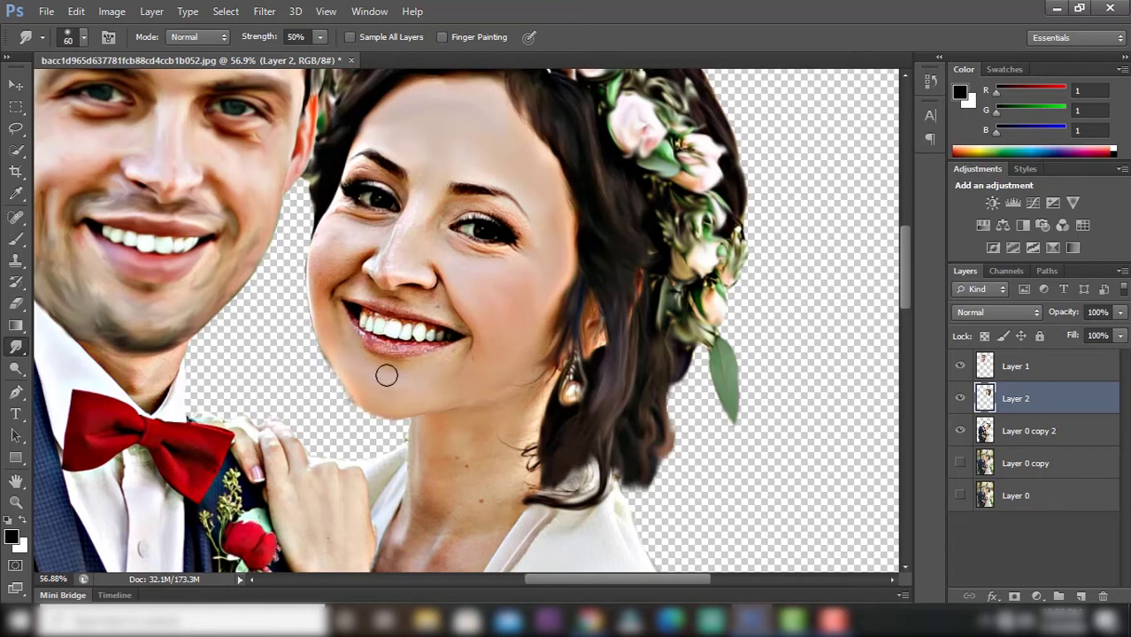
scroll(350, 232, "up", 2)
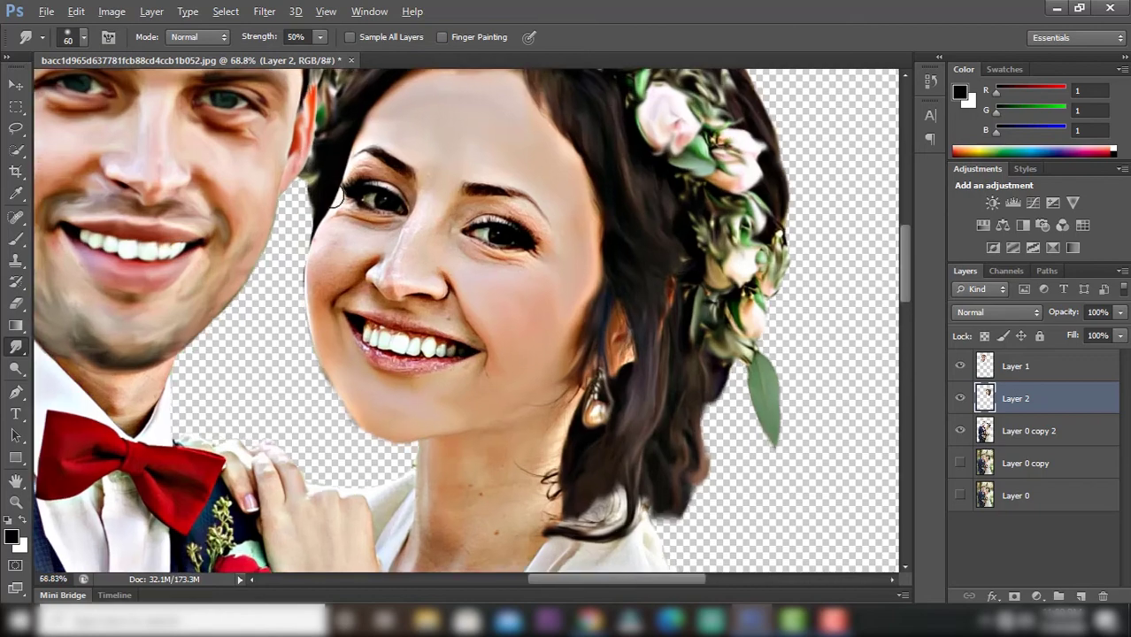
scroll(327, 230, "up", 2)
scroll(368, 235, "down", 1)
key("bracketleft")
key("bracketleft")
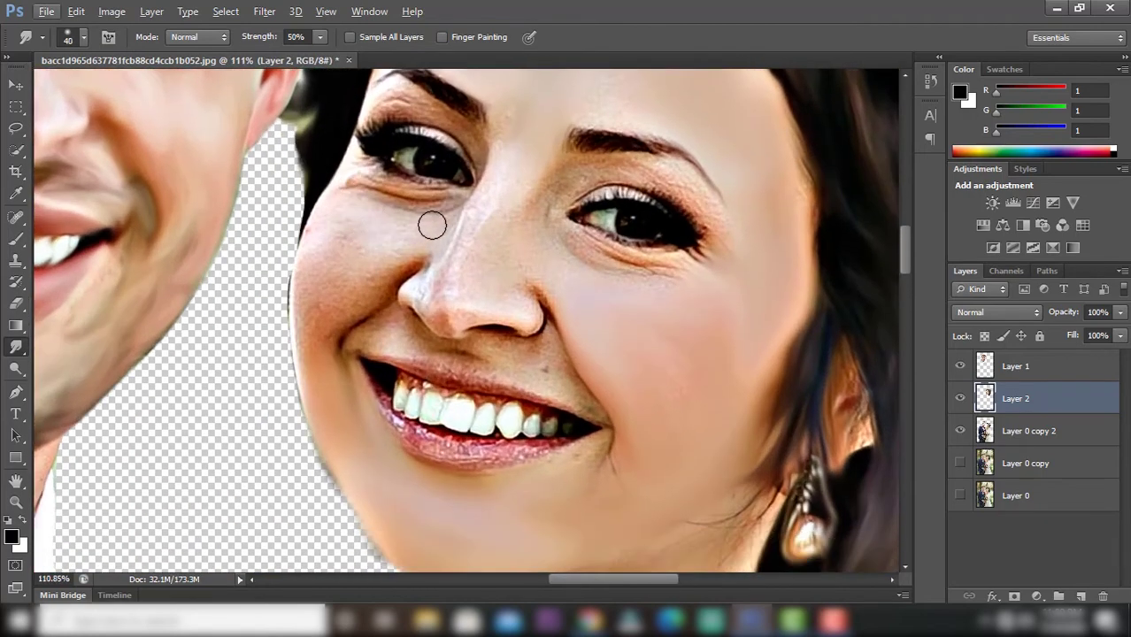
key("bracketleft")
key("bracketleft")
key("bracketleft")
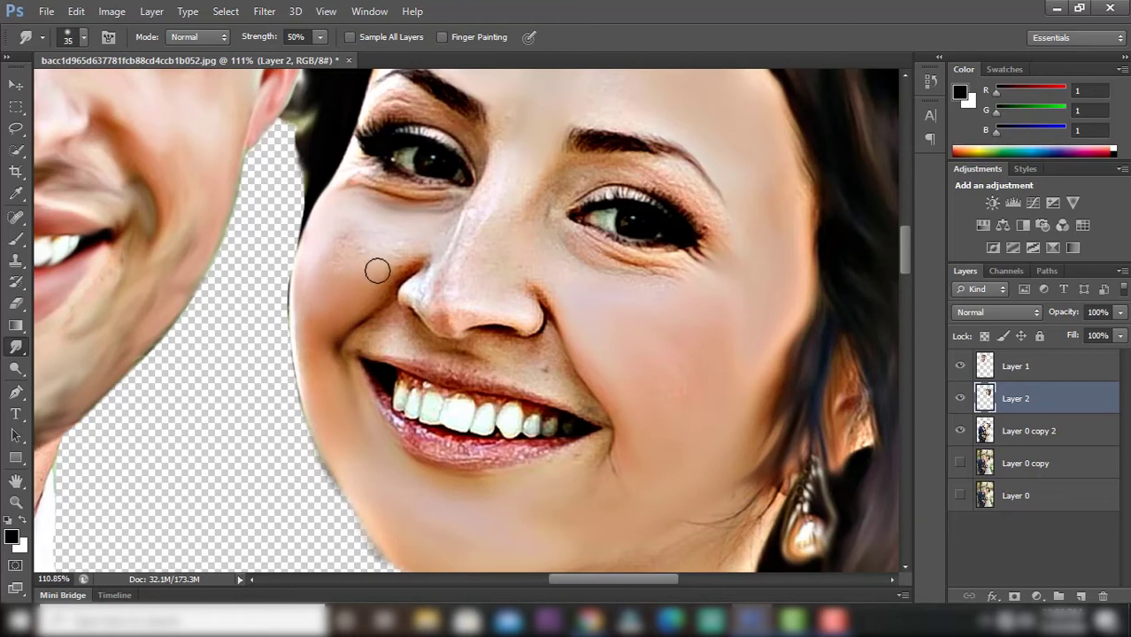
key("bracketleft")
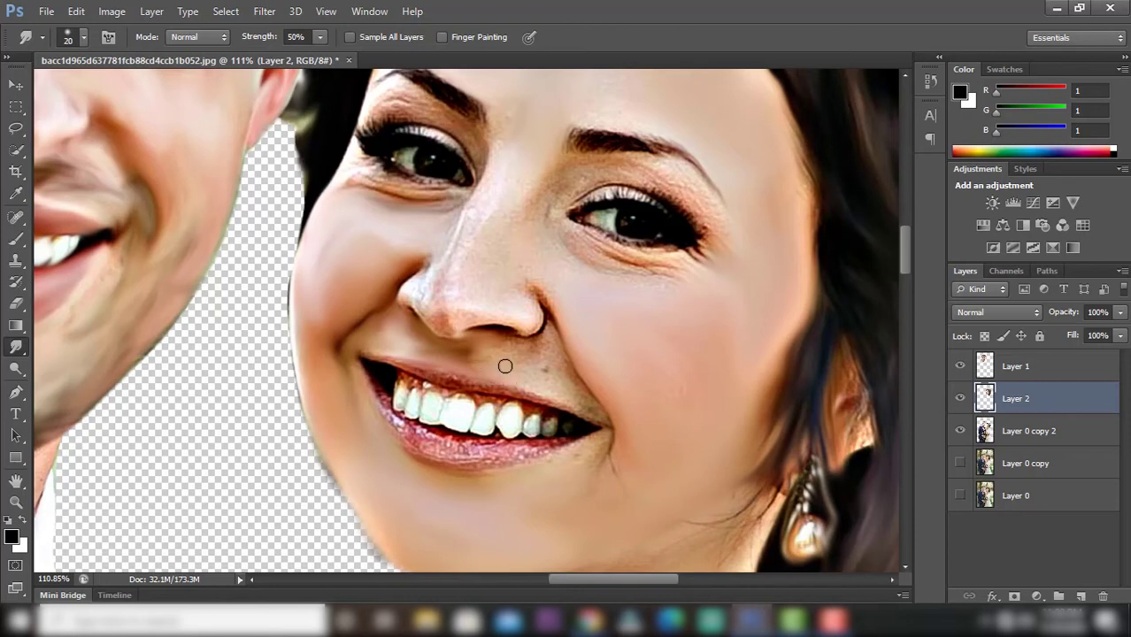
- Soften the crease beside the bride's nose and the skin by the nose bridge
mouse_move(549, 337)
left_mouse_down()
mouse_move(542, 305)
mouse_move(559, 356)
left_mouse_up()
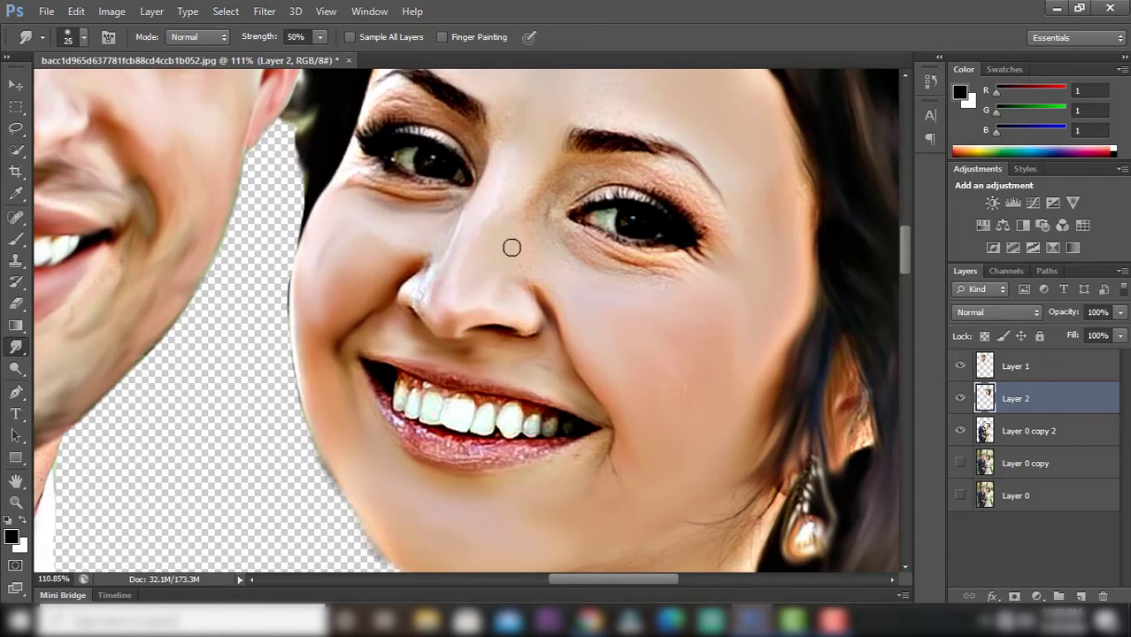
left_click_drag(510, 246, 516, 182)
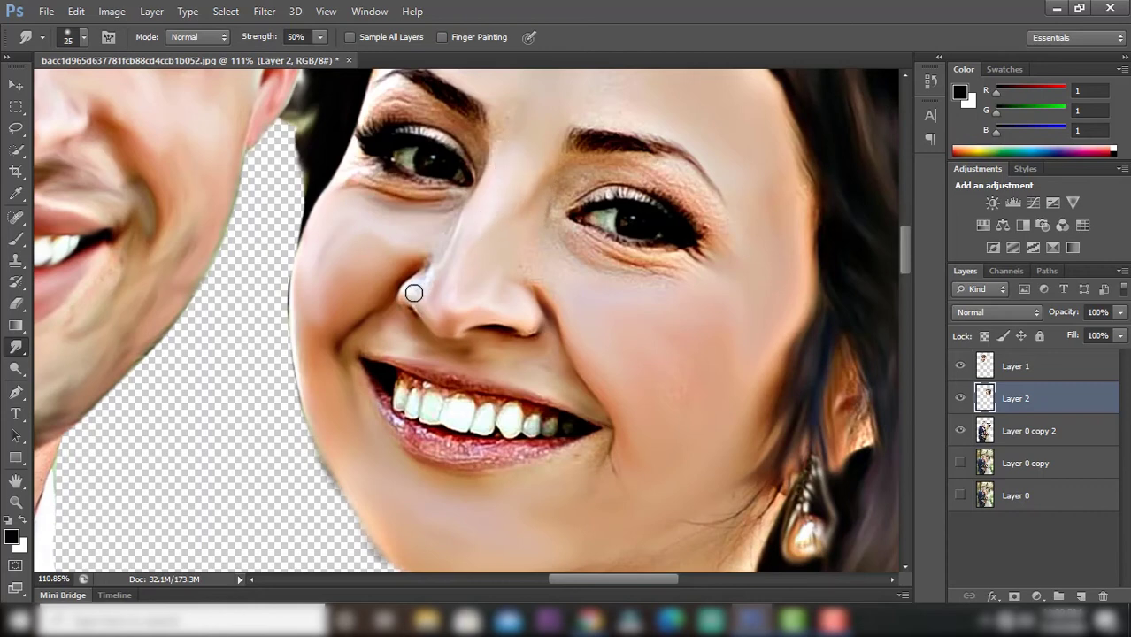
scroll(478, 263, "down", 2)
scroll(515, 258, "down", 1)
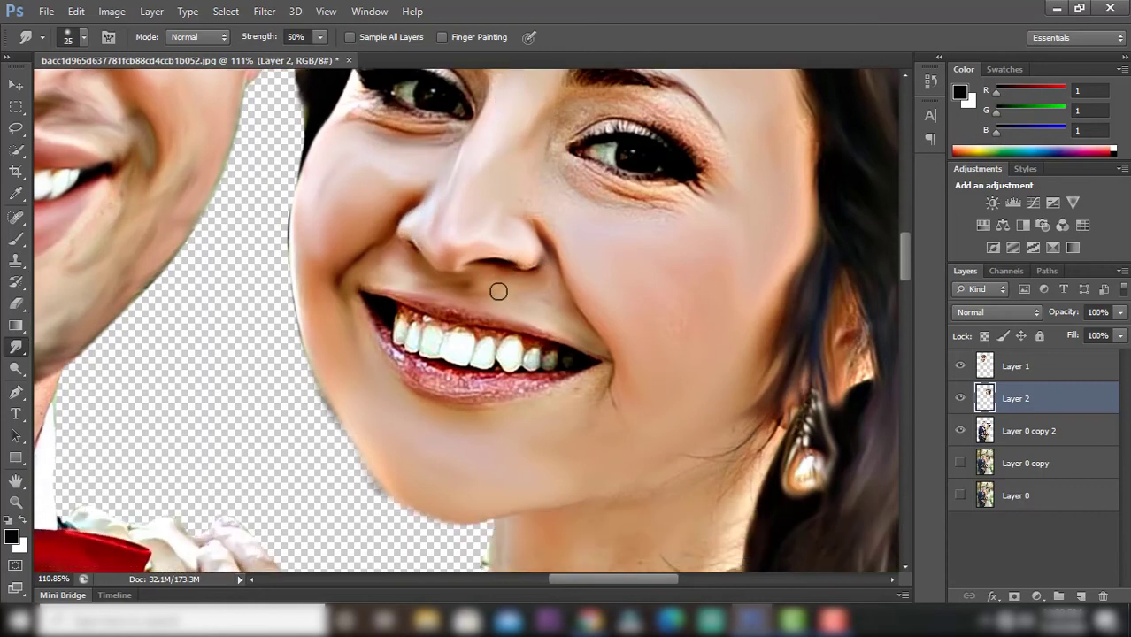
scroll(498, 290, "down", 1)
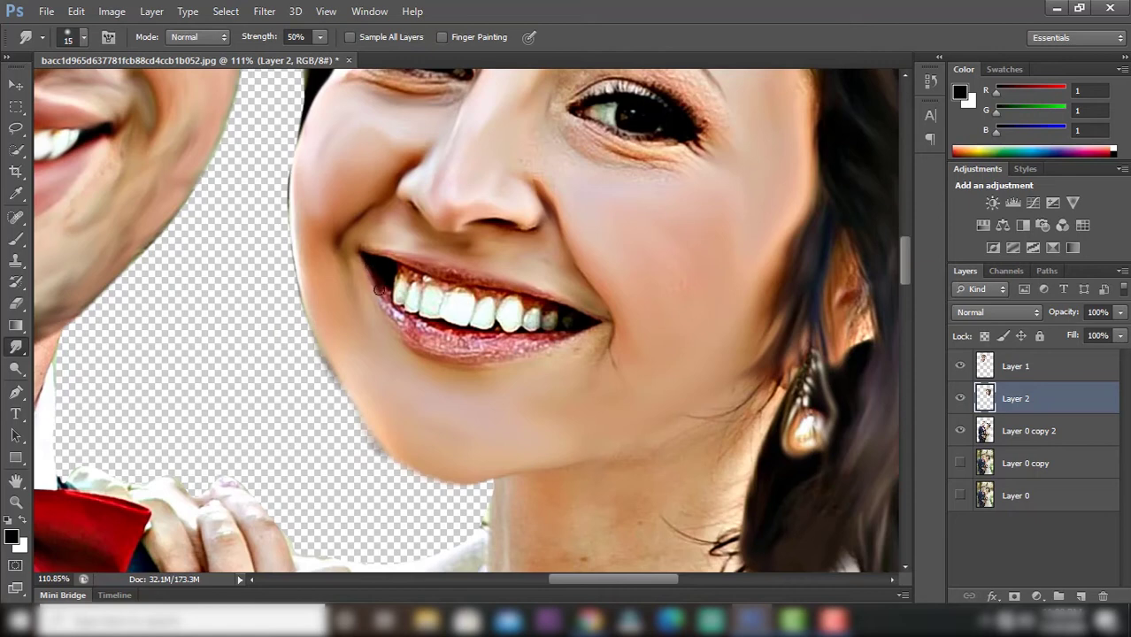
- Smear the bride's lower lip edge, mouth-corner dimple and teeth along the upper lip
mouse_move(379, 289)
left_mouse_down()
mouse_move(435, 354)
mouse_move(502, 356)
mouse_move(574, 337)
mouse_move(454, 338)
left_mouse_up()
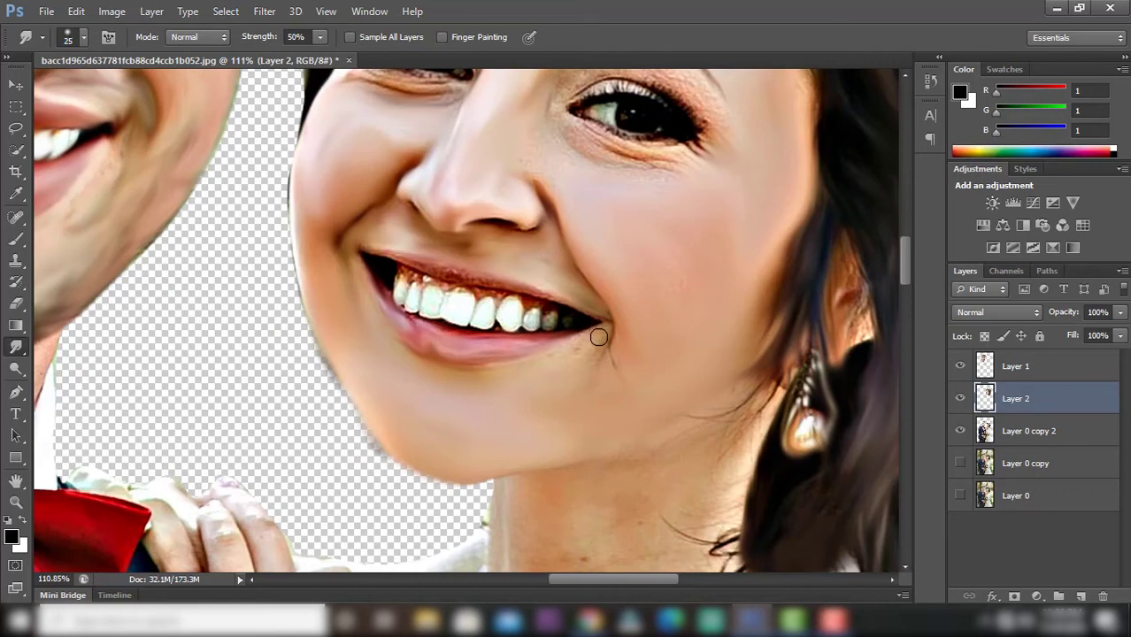
mouse_move(599, 337)
left_mouse_down()
mouse_move(561, 353)
mouse_move(598, 328)
left_mouse_up()
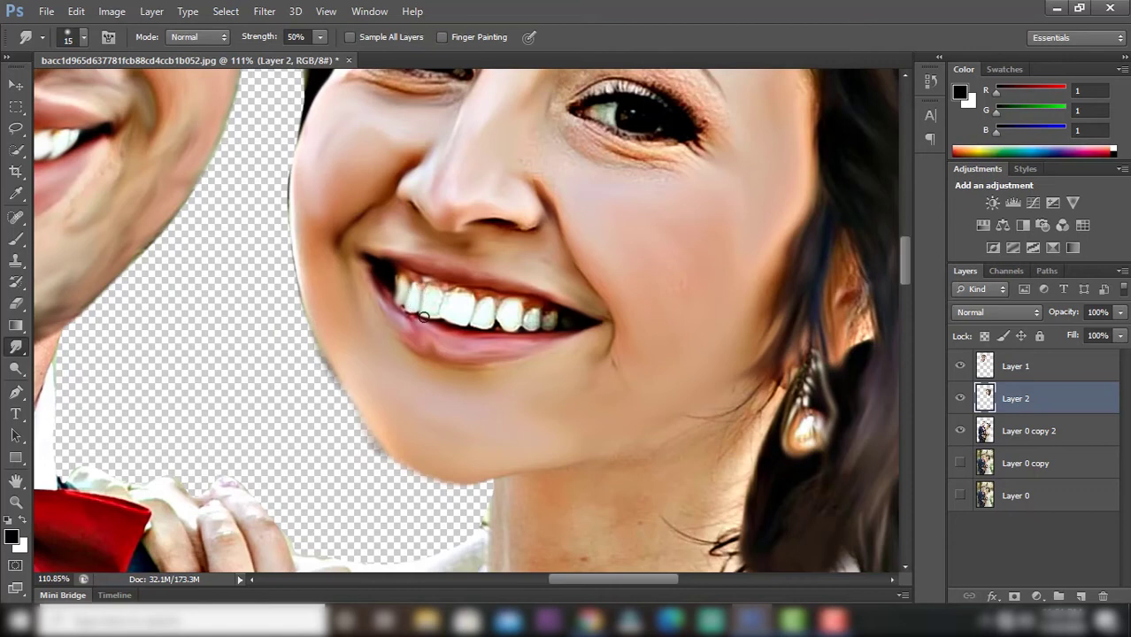
left_click_drag(424, 317, 428, 291)
left_click_drag(509, 306, 518, 330)
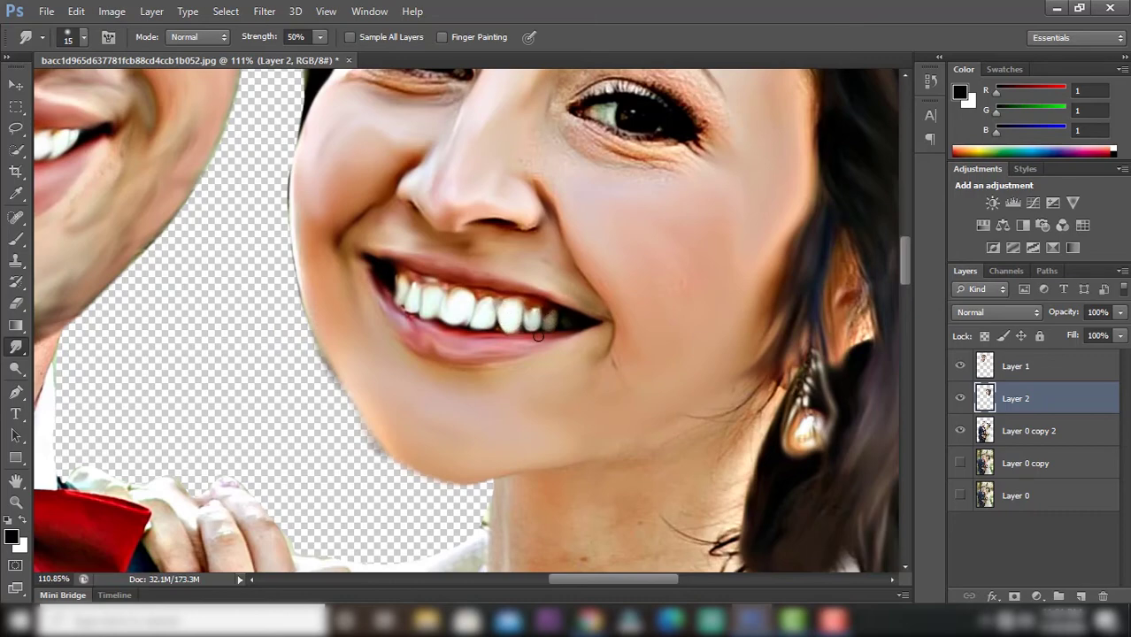
scroll(539, 336, "down", 5)
scroll(468, 215, "up", 3)
scroll(468, 215, "up", 2)
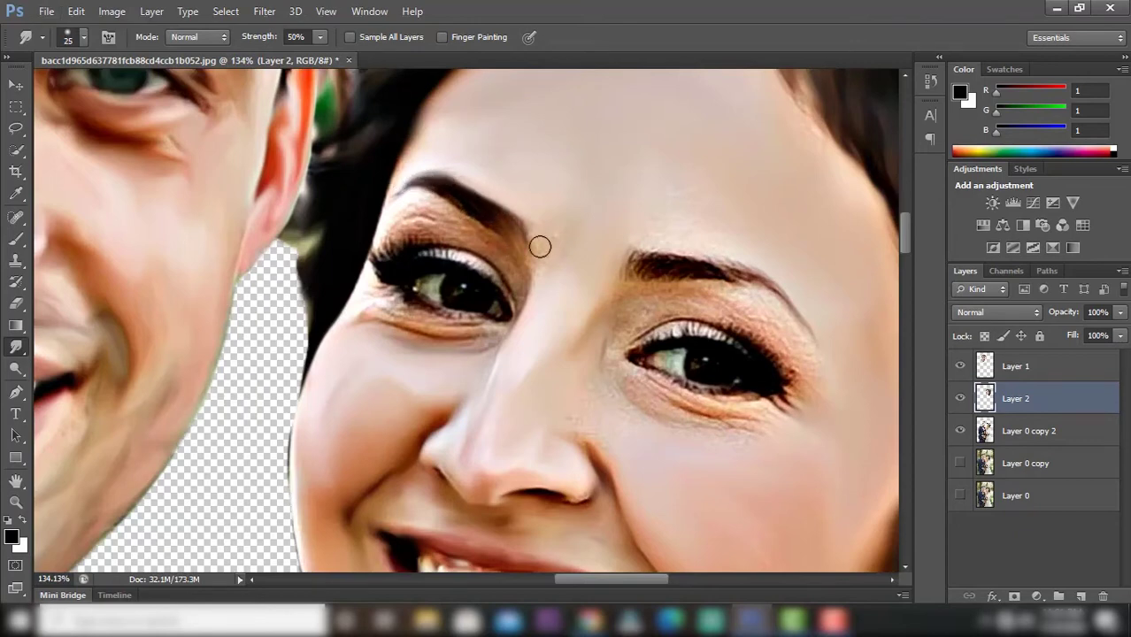
- With a 15 px brush, soften the upper and lower eyelid creases and darken the iris highlight
key("bracketleft")
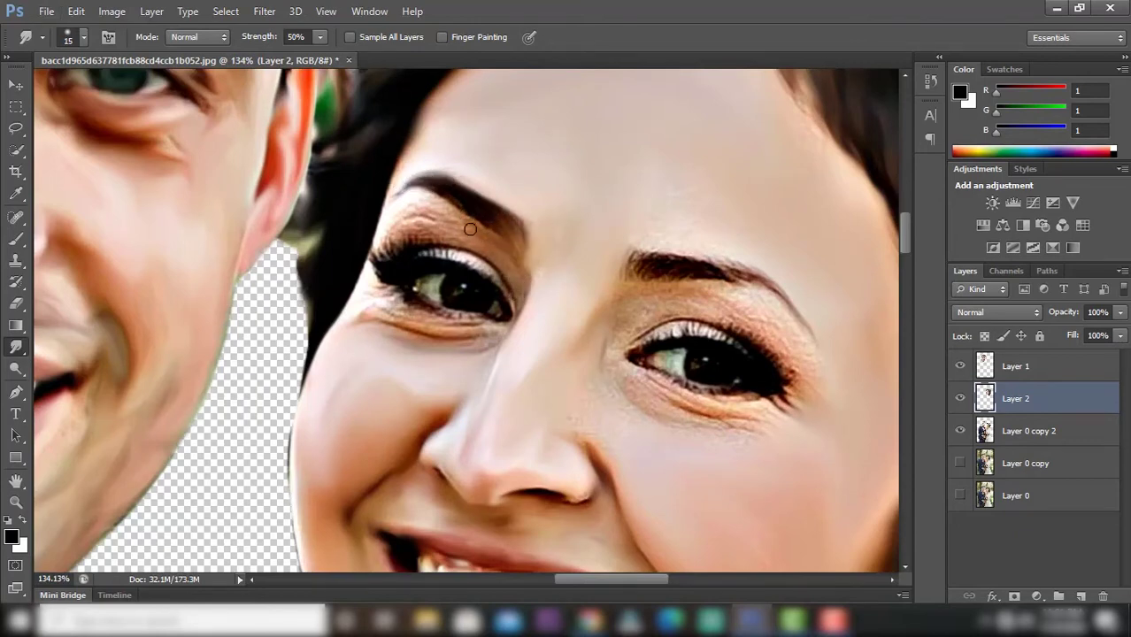
mouse_move(519, 294)
left_mouse_down()
mouse_move(486, 256)
mouse_move(370, 253)
left_mouse_up()
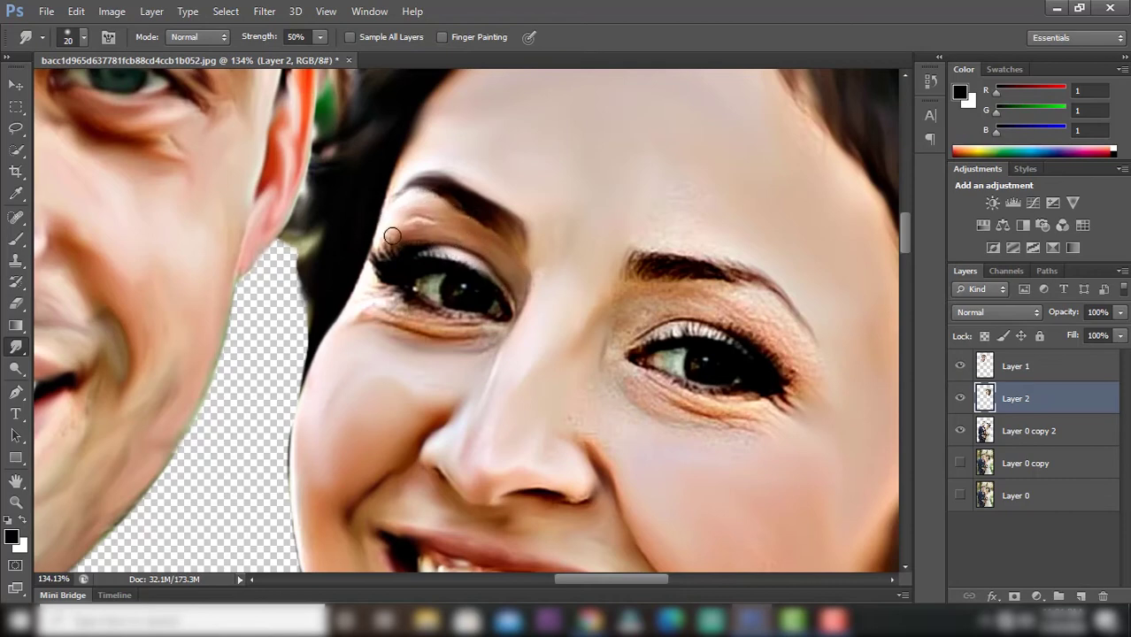
mouse_move(496, 338)
left_mouse_down()
mouse_move(358, 297)
mouse_move(369, 281)
mouse_move(467, 331)
mouse_move(379, 308)
mouse_move(515, 306)
left_mouse_up()
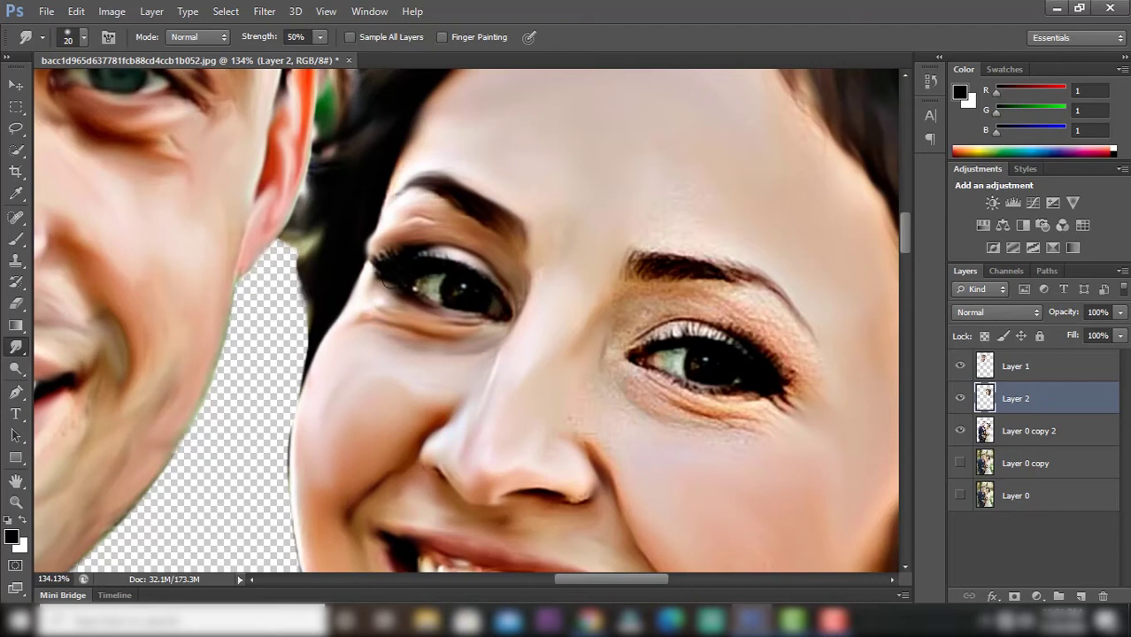
left_click_drag(418, 281, 429, 286)
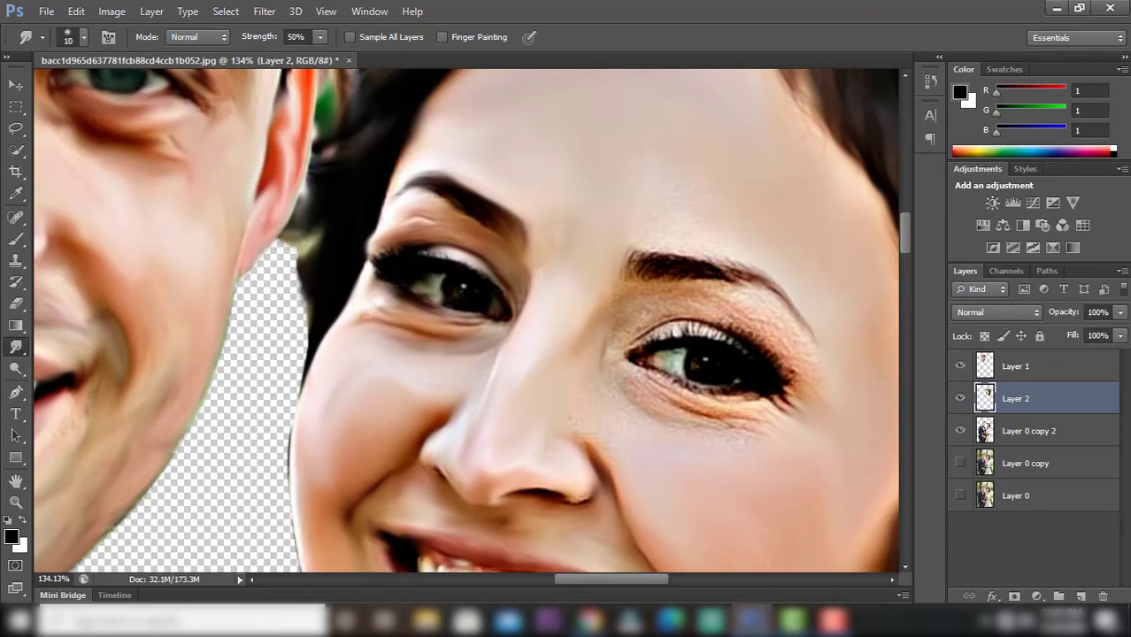
scroll(510, 304, "down", 5)
scroll(478, 292, "up", 2)
scroll(460, 278, "up", 4)
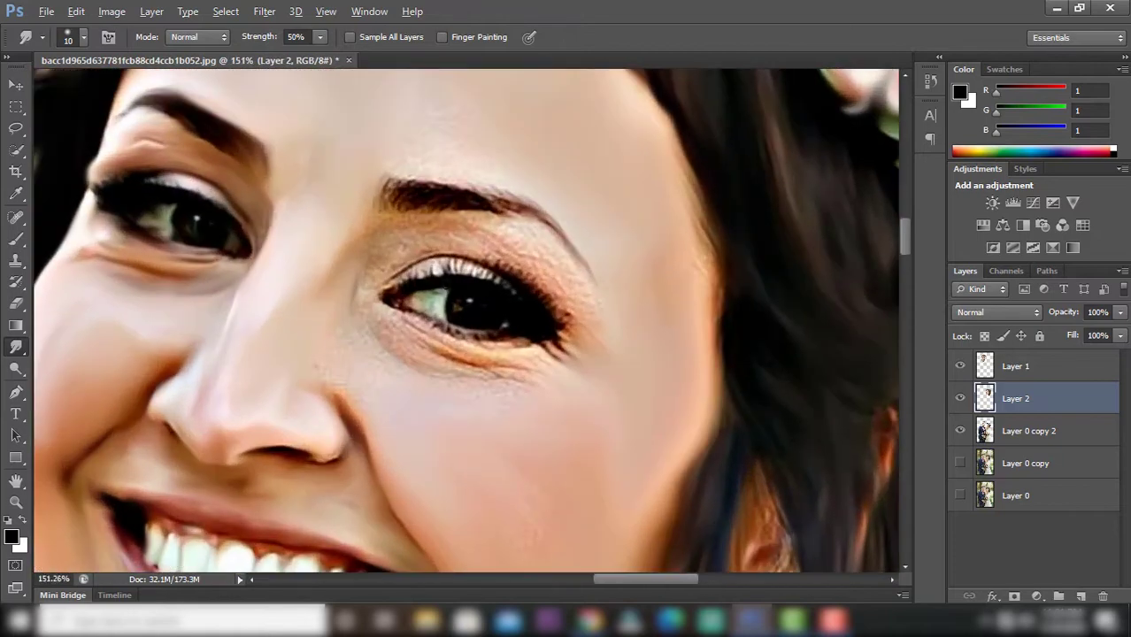
scroll(453, 273, "up", 1)
- Smooth the under-eye wrinkles at 30 px, then the crease above the eyelid and lash lines at 20 px
key("bracketright")
key("bracketright")
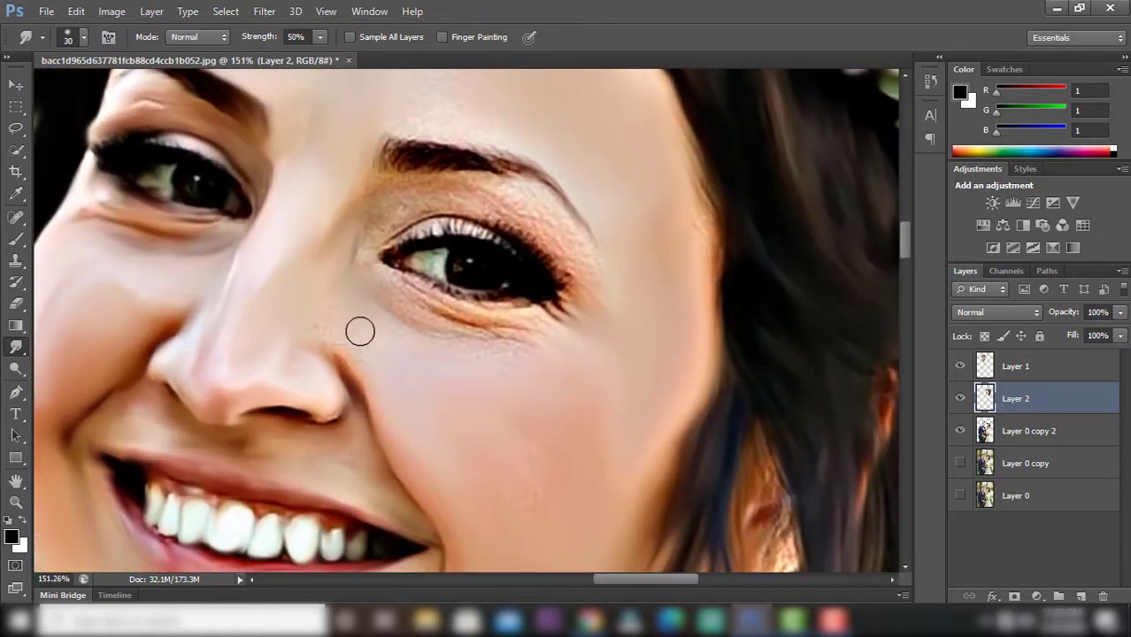
mouse_move(390, 324)
left_mouse_down()
mouse_move(417, 305)
mouse_move(538, 320)
mouse_move(530, 345)
left_mouse_up()
key("bracketleft")
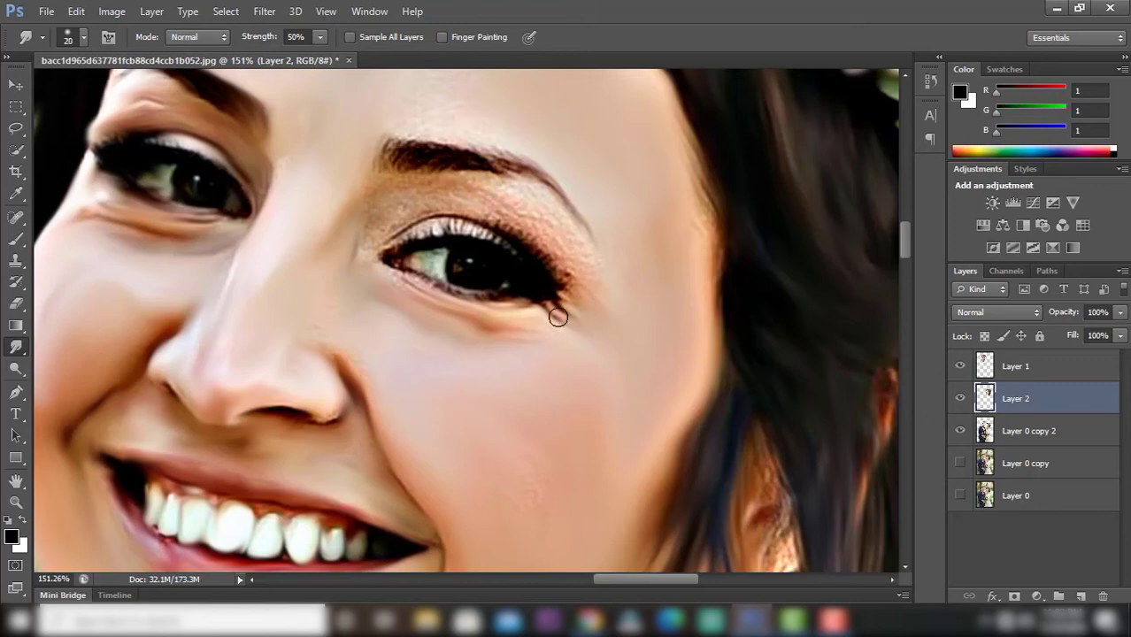
mouse_move(371, 240)
left_mouse_down()
mouse_move(396, 222)
mouse_move(380, 200)
mouse_move(397, 175)
mouse_move(382, 167)
mouse_move(472, 147)
mouse_move(423, 141)
mouse_move(470, 172)
mouse_move(545, 186)
mouse_move(424, 189)
mouse_move(520, 184)
mouse_move(516, 193)
mouse_move(575, 232)
mouse_move(606, 278)
mouse_move(493, 204)
mouse_move(548, 232)
mouse_move(580, 290)
left_mouse_up()
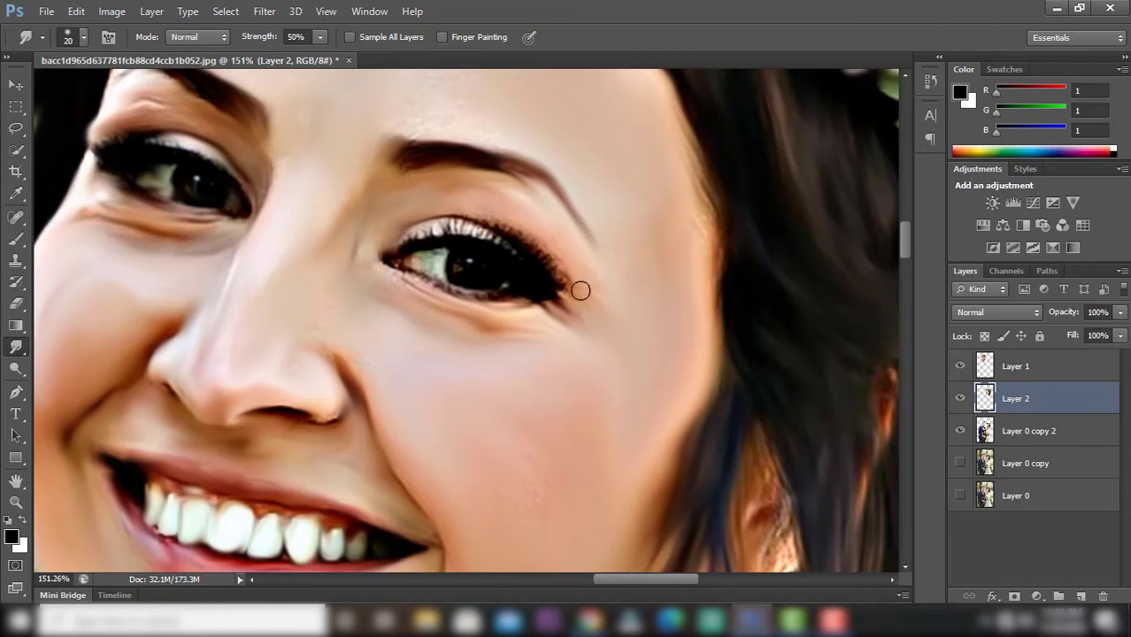
left_click_drag(423, 224, 492, 225)
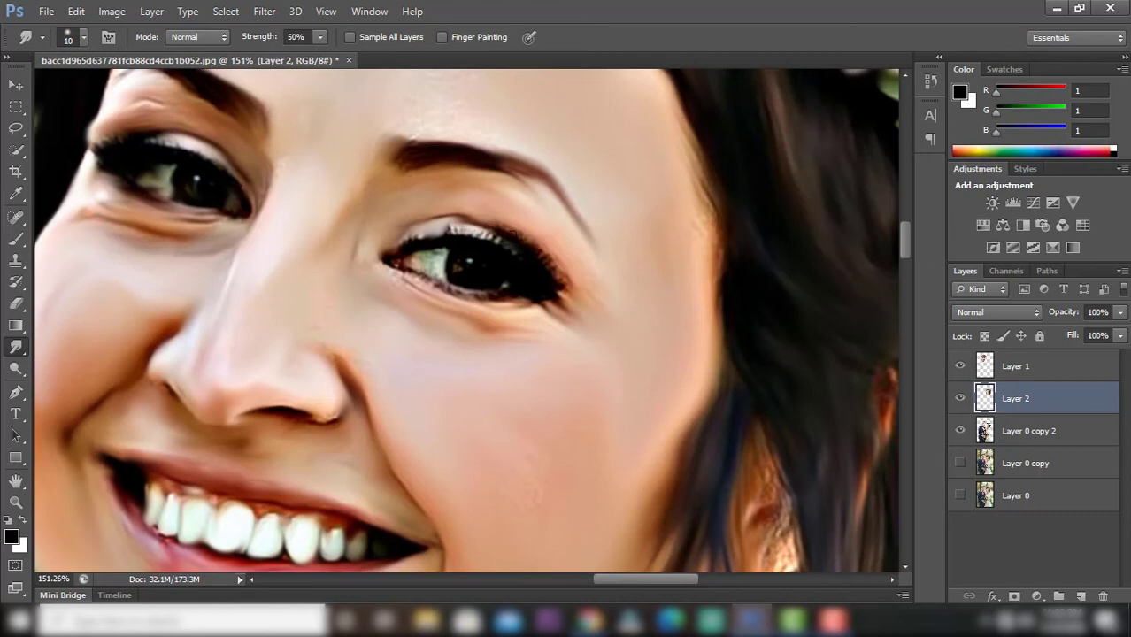
mouse_move(510, 298)
left_mouse_down()
mouse_move(403, 266)
mouse_move(441, 272)
left_mouse_up()
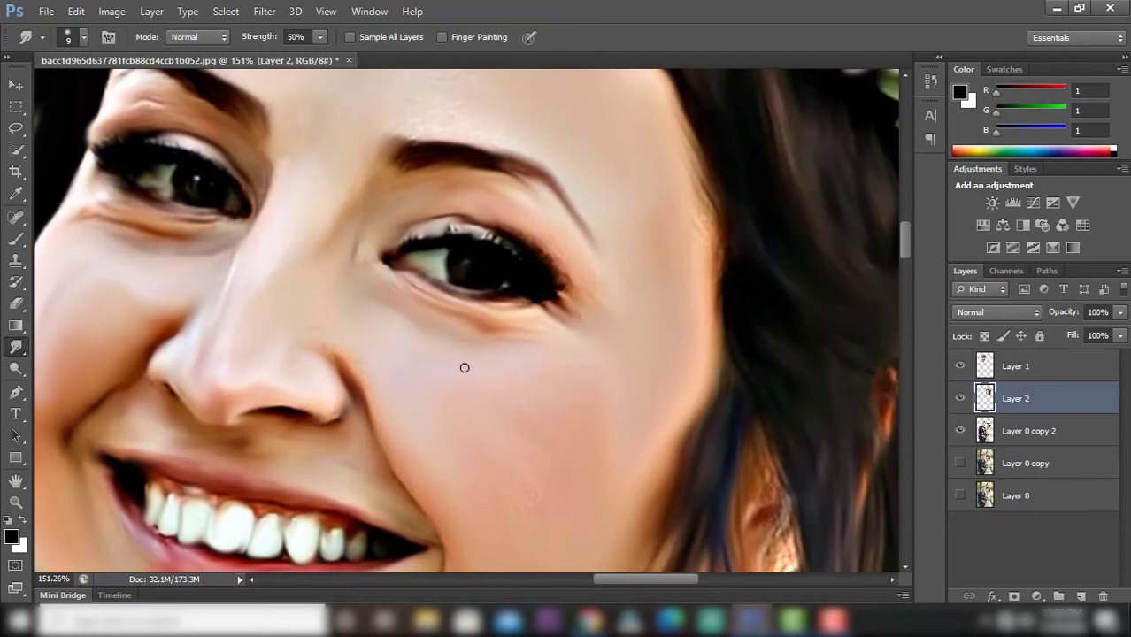
- Enlarge the Smudge brush to 40 px
scroll(465, 367, "down", 3)
scroll(477, 232, "up", 3)
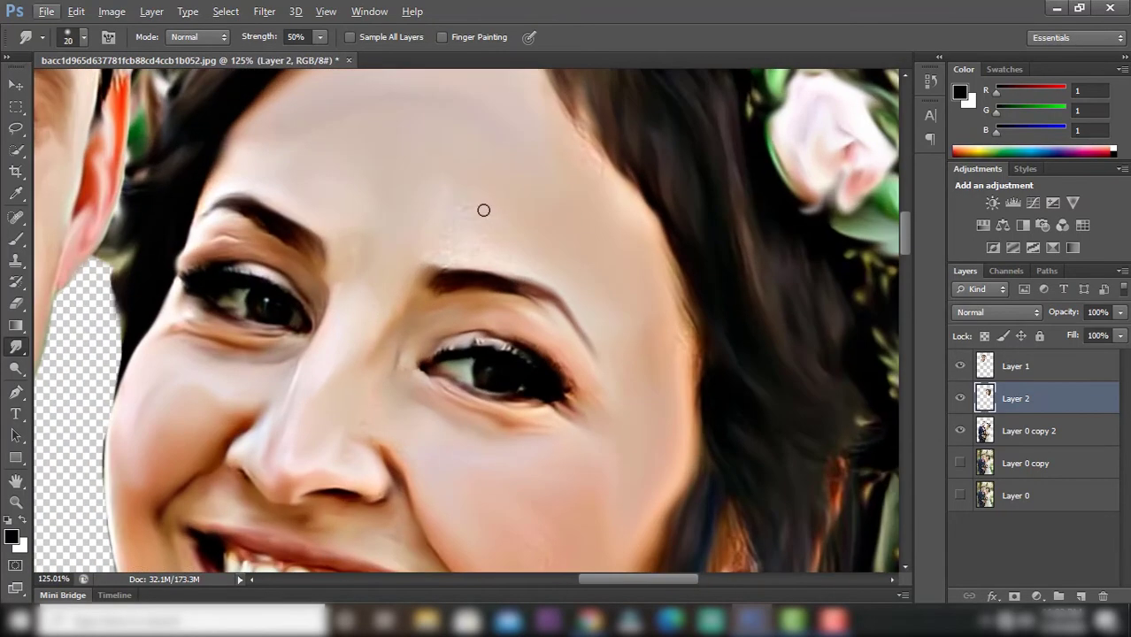
key("bracketright")
key("bracketright")
scroll(421, 241, "down", 3)
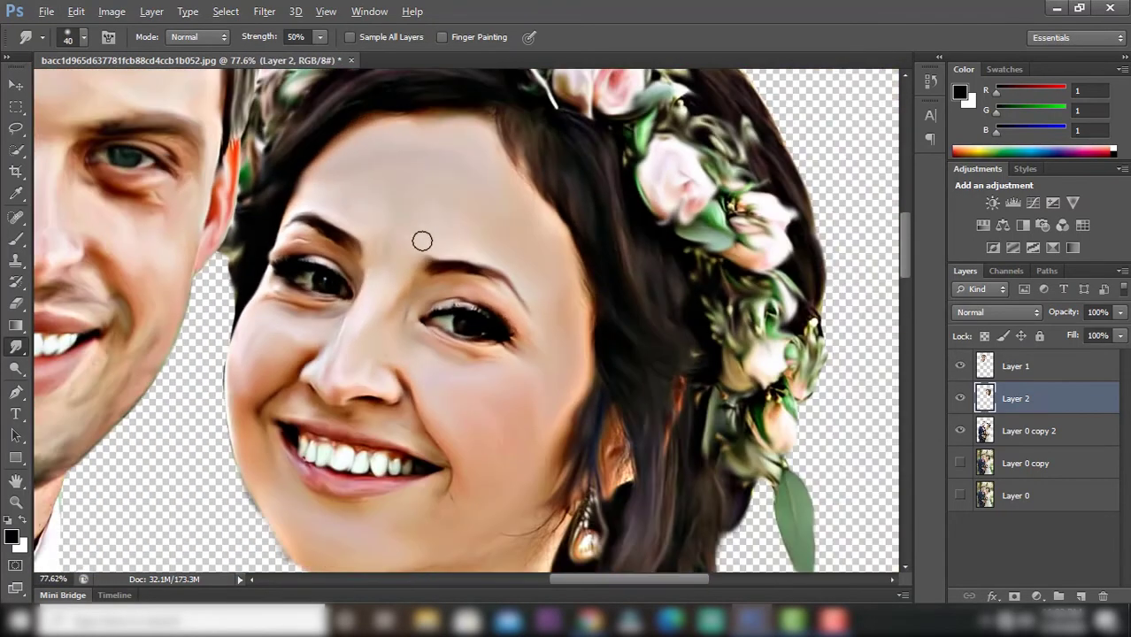
scroll(432, 157, "down", 2)
scroll(472, 166, "down", 5)
- On Layer 0 copy 2, smudge the white fringe on the lapel into the blue
scroll(478, 167, "down", 3)
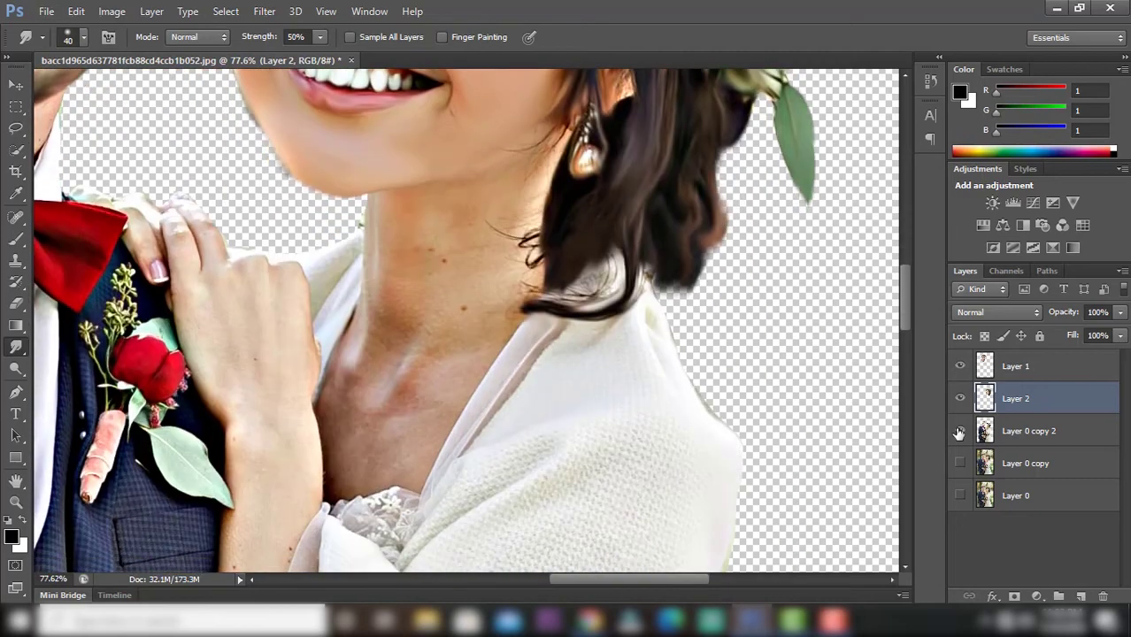
left_click(1009, 433)
scroll(614, 316, "down", 2)
scroll(613, 316, "down", 2)
scroll(613, 315, "up", 4)
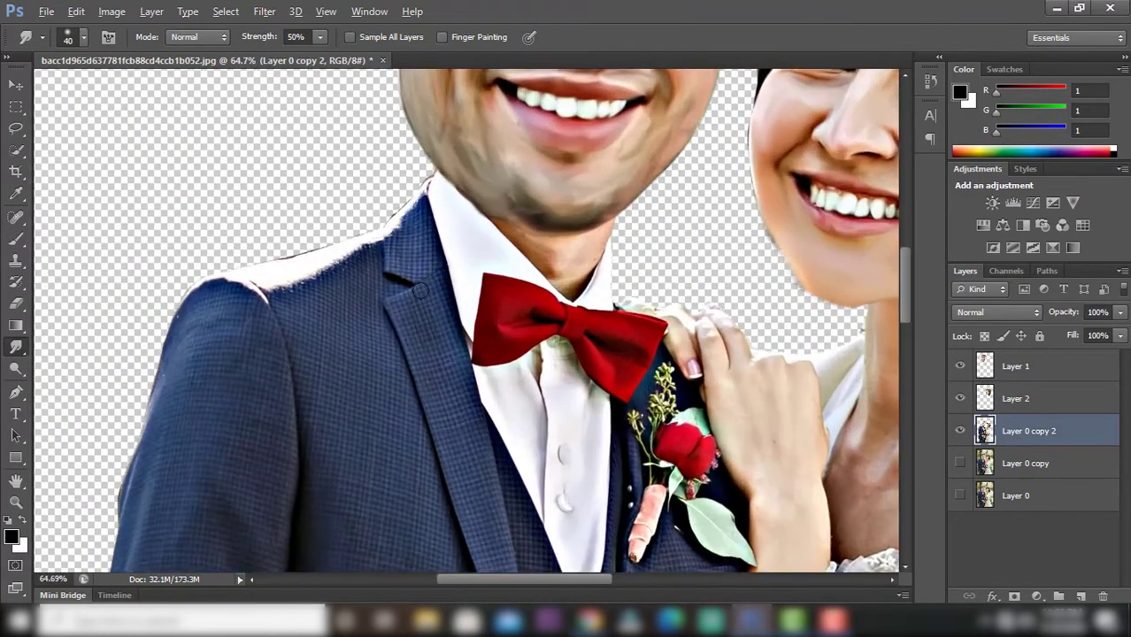
scroll(424, 292, "up", 2)
mouse_move(427, 220)
left_mouse_down()
mouse_move(412, 191)
mouse_move(393, 205)
mouse_move(394, 251)
mouse_move(416, 225)
mouse_move(434, 261)
mouse_move(394, 265)
mouse_move(447, 261)
mouse_move(390, 239)
mouse_move(412, 270)
mouse_move(406, 292)
mouse_move(469, 284)
mouse_move(457, 344)
left_mouse_up()
- Resize the smudge brush to 70, then back to 45, and smear the upper jacket
scroll(447, 230, "down", 3)
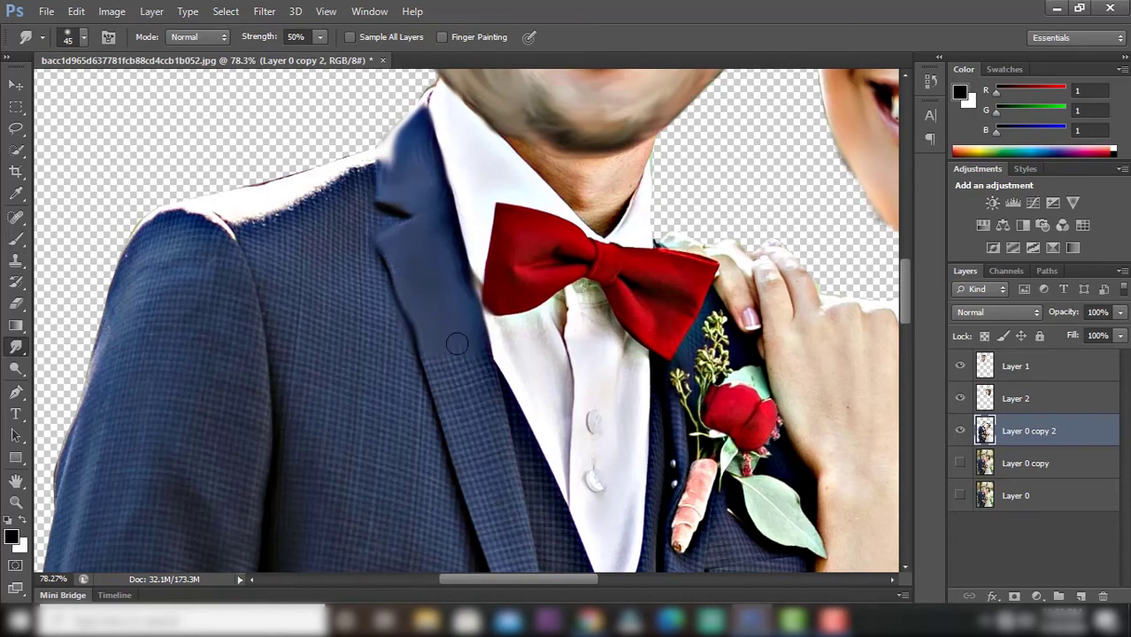
scroll(396, 261, "down", 4)
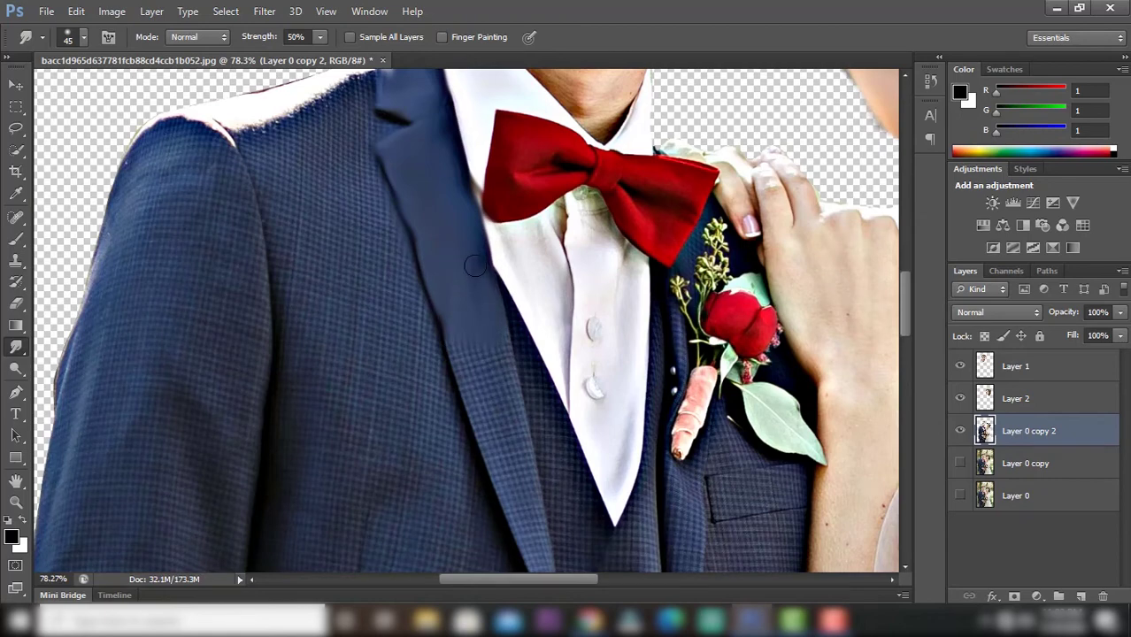
scroll(469, 275, "down", 3)
key("bracketright")
key("bracketright")
key("bracketright")
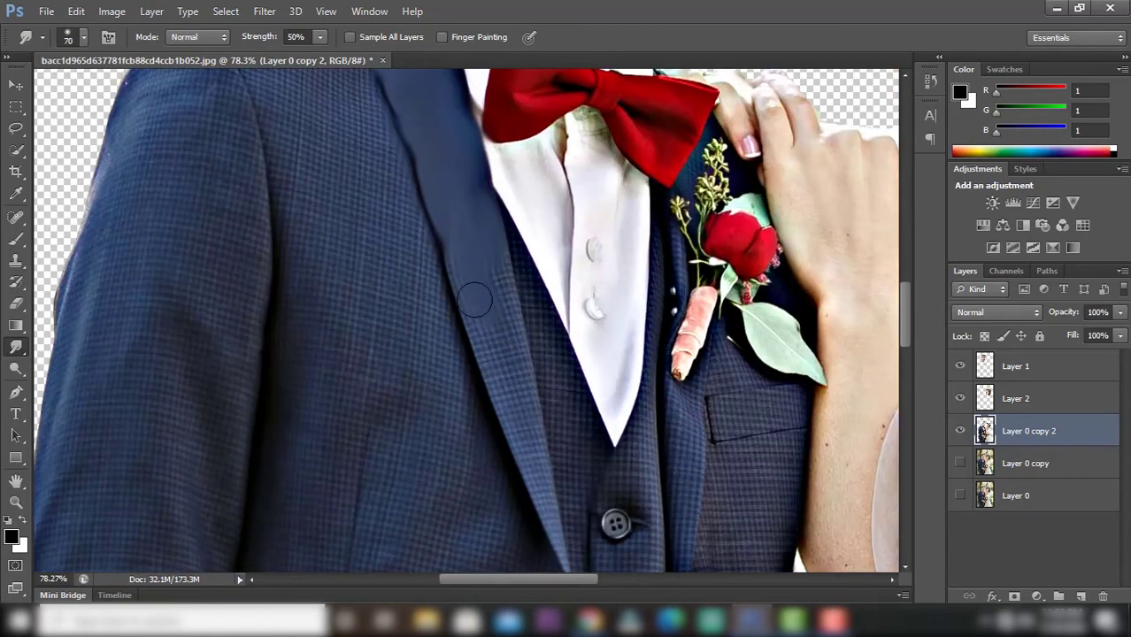
key("bracketleft")
key("bracketleft")
key("bracketleft")
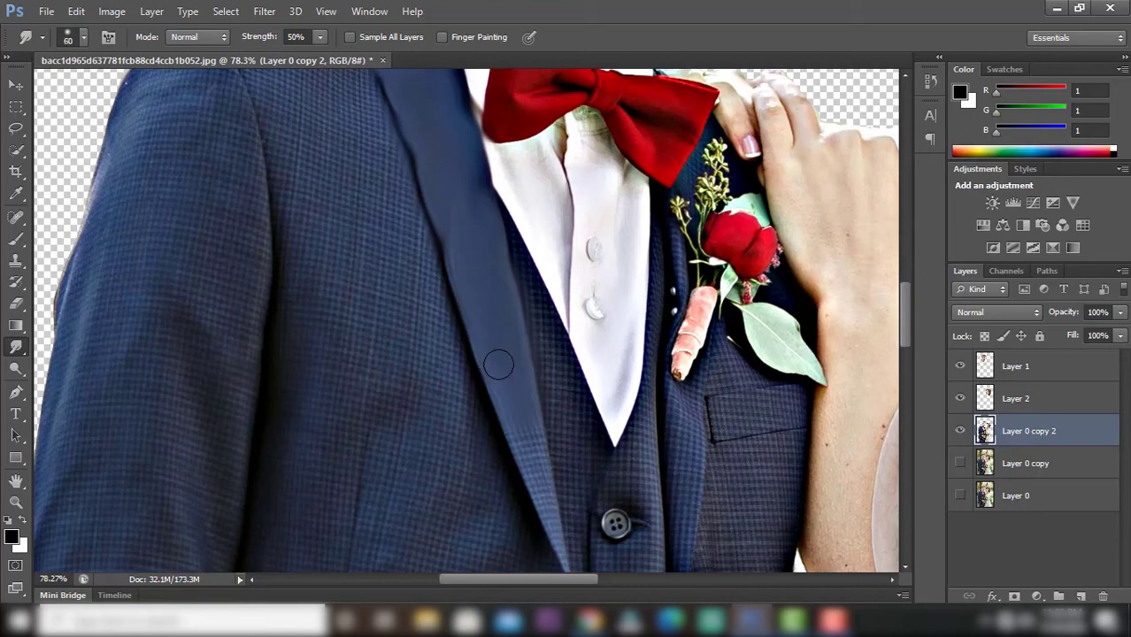
scroll(455, 265, "down", 3)
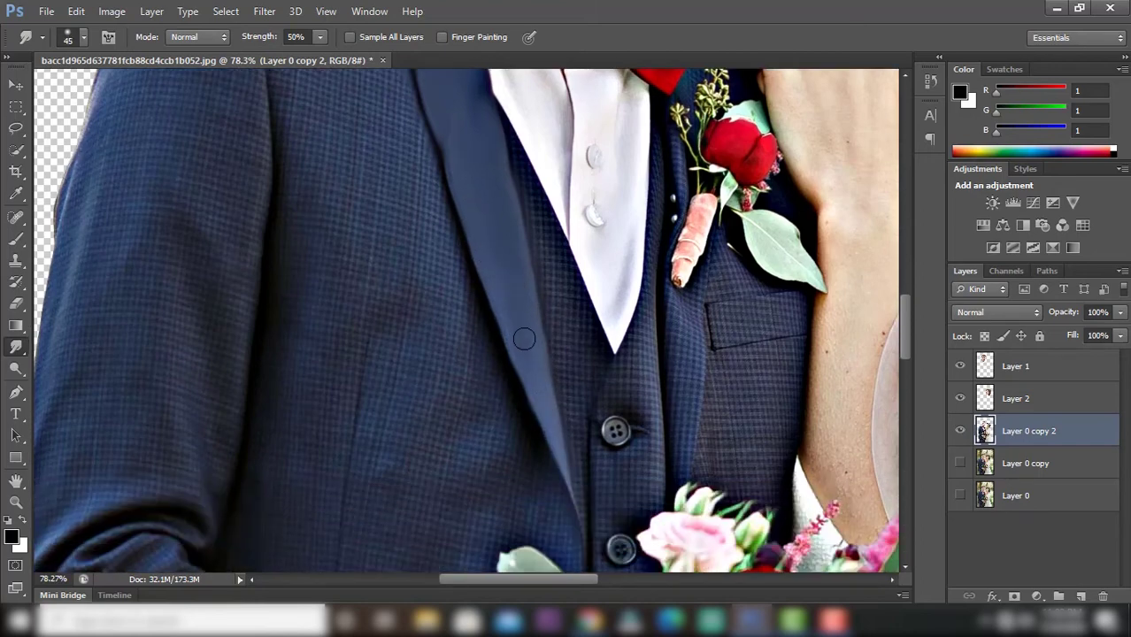
scroll(524, 339, "down", 4)
scroll(366, 221, "up", 4)
scroll(365, 221, "up", 2)
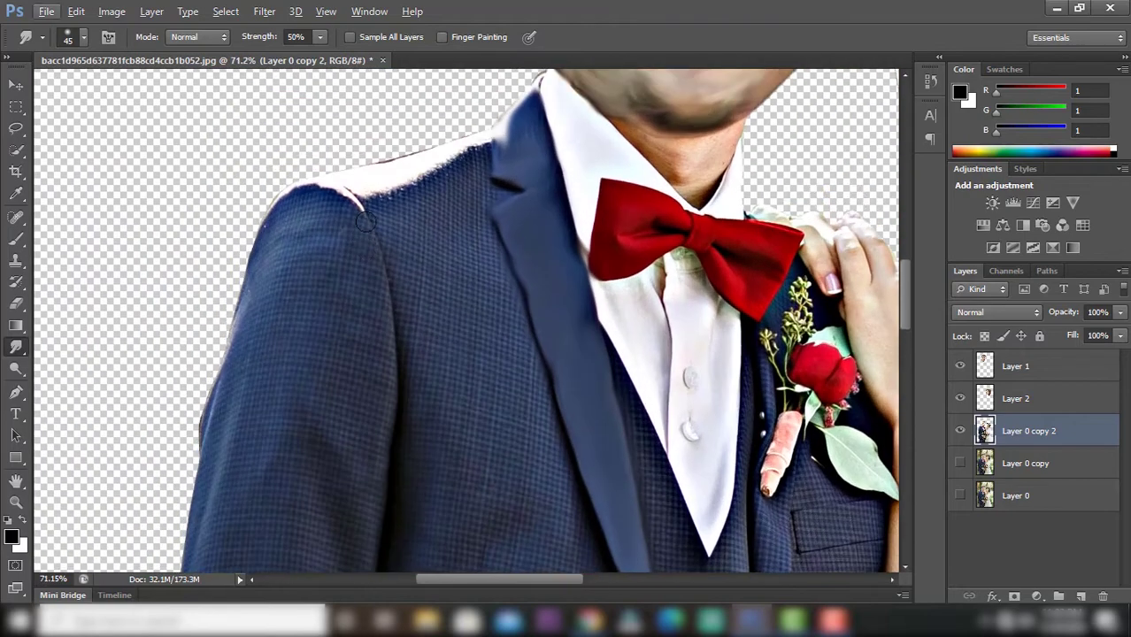
scroll(366, 222, "up", 1)
mouse_move(485, 182)
left_mouse_down()
mouse_move(398, 212)
mouse_move(368, 249)
mouse_move(472, 209)
left_mouse_up()
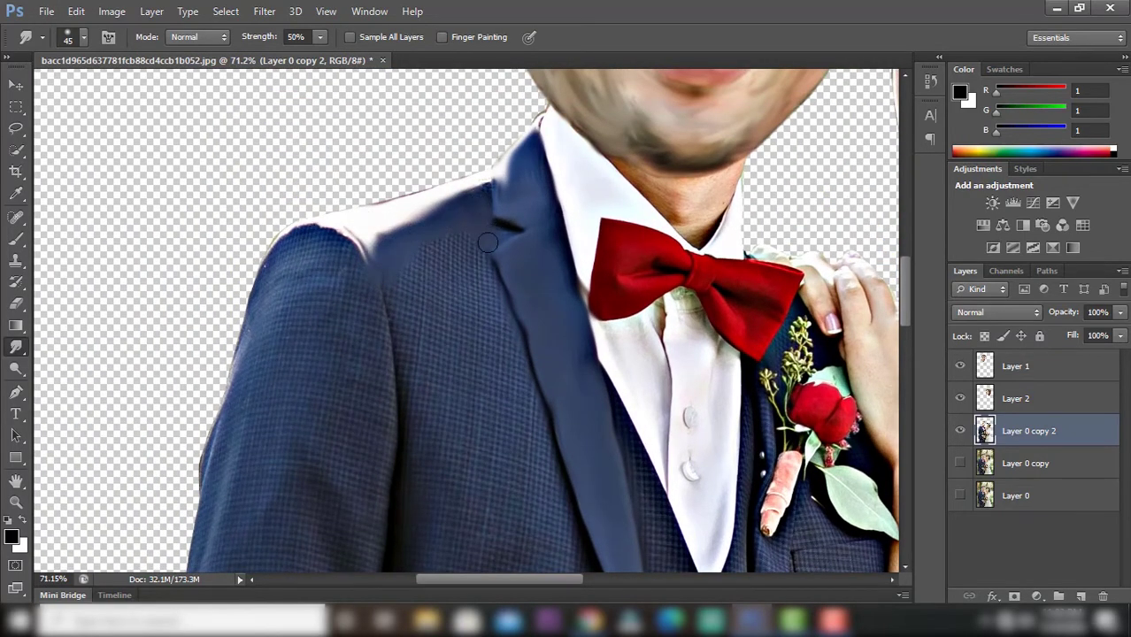
scroll(479, 191, "down", 1)
- With a larger brush, smooth the checked jacket from below the shoulder, down the front and toward the lapel
key("bracketright")
key("bracketright")
key("bracketright")
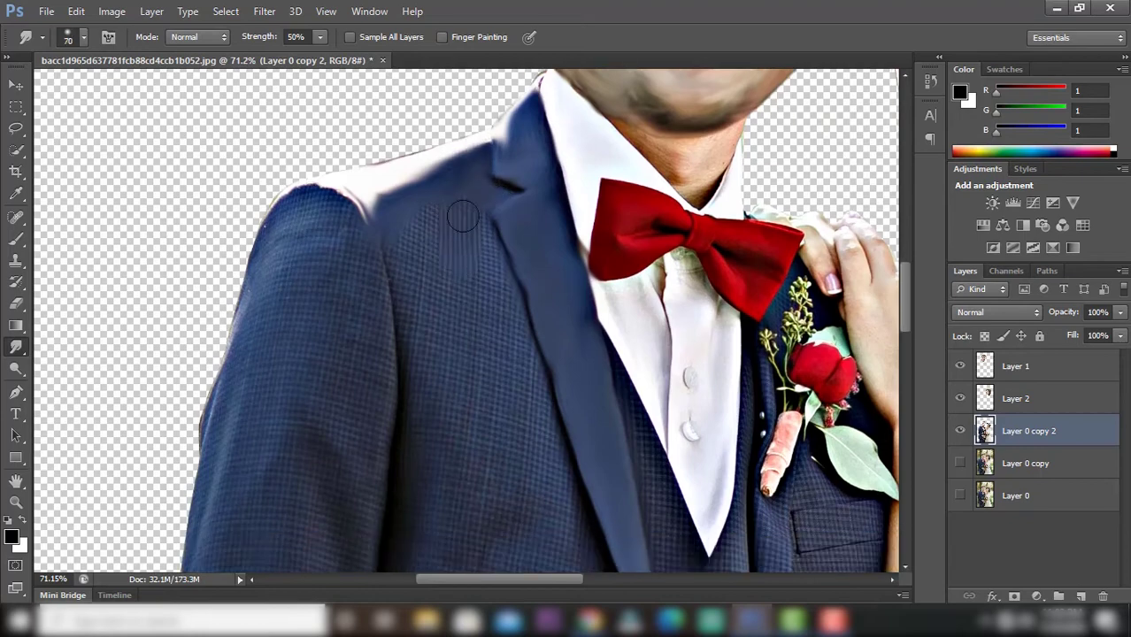
left_click_drag(424, 217, 416, 290)
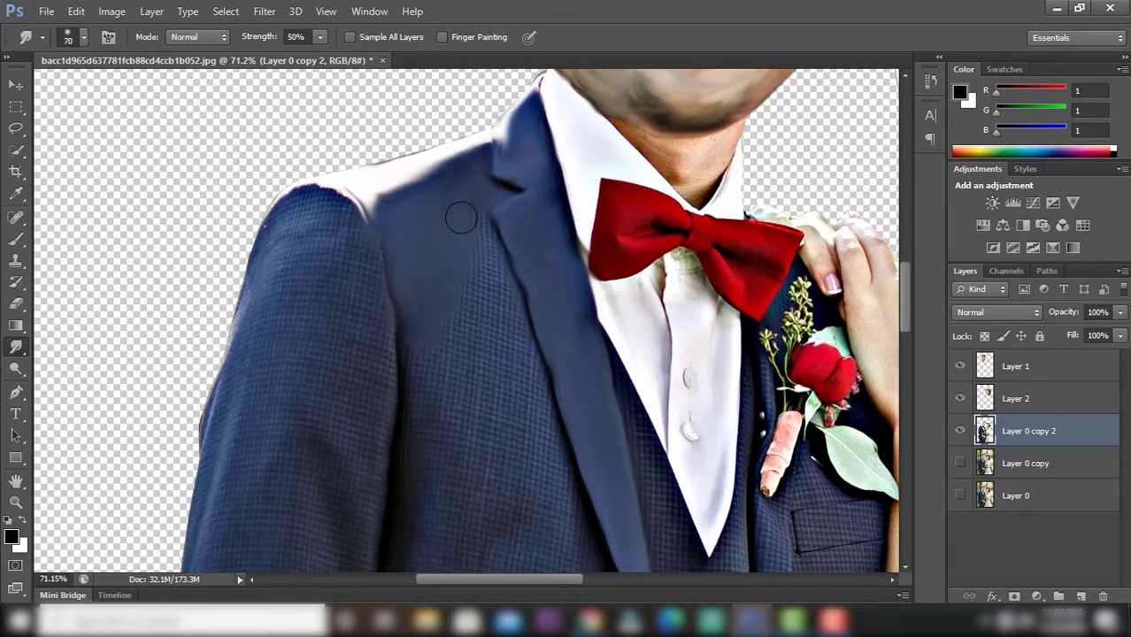
left_click_drag(460, 215, 500, 318)
scroll(479, 261, "down", 2)
mouse_move(463, 240)
left_mouse_down()
mouse_move(512, 230)
mouse_move(538, 316)
mouse_move(462, 172)
mouse_move(445, 308)
left_mouse_up()
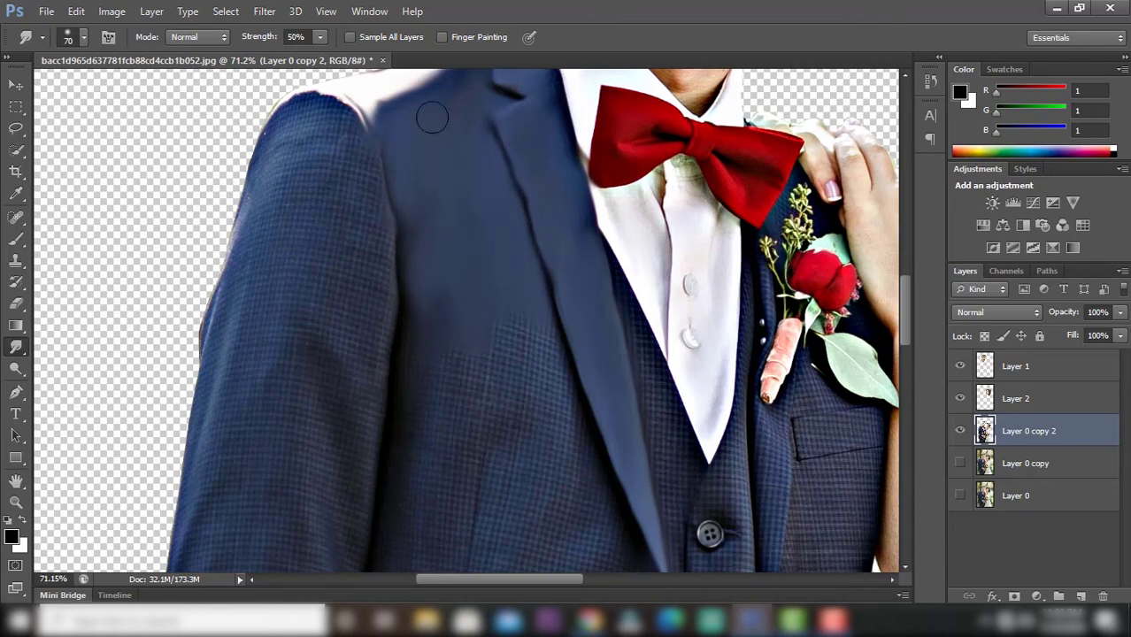
scroll(491, 295, "down", 2)
mouse_move(491, 296)
left_mouse_down()
mouse_move(518, 296)
mouse_move(548, 318)
mouse_move(556, 273)
mouse_move(512, 205)
left_mouse_up()
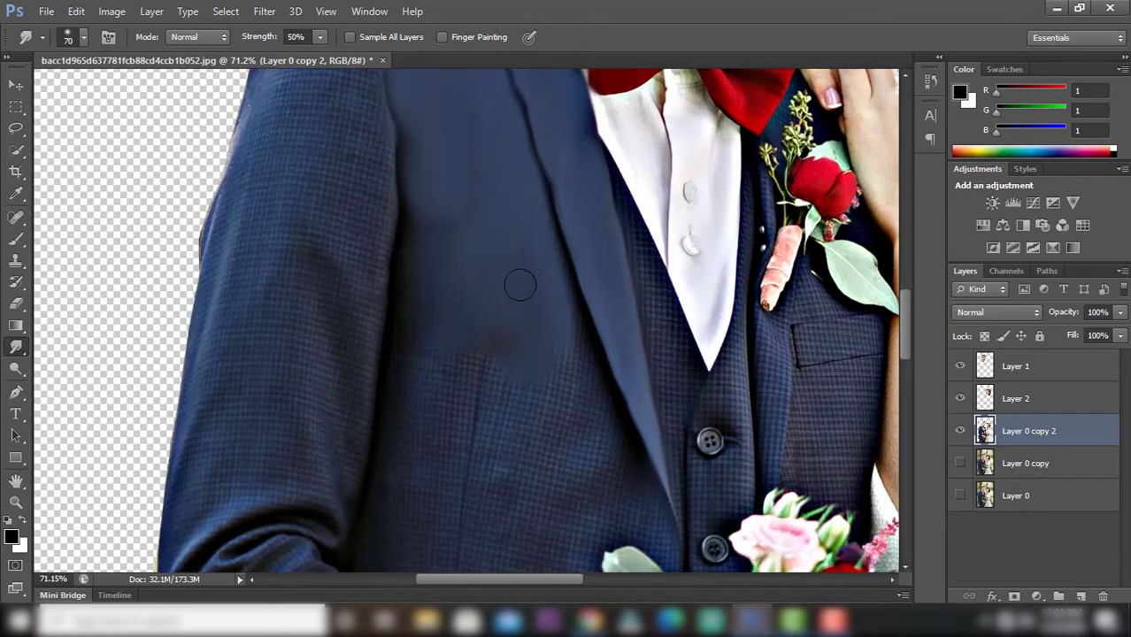
scroll(521, 284, "down", 2)
scroll(521, 285, "down", 1)
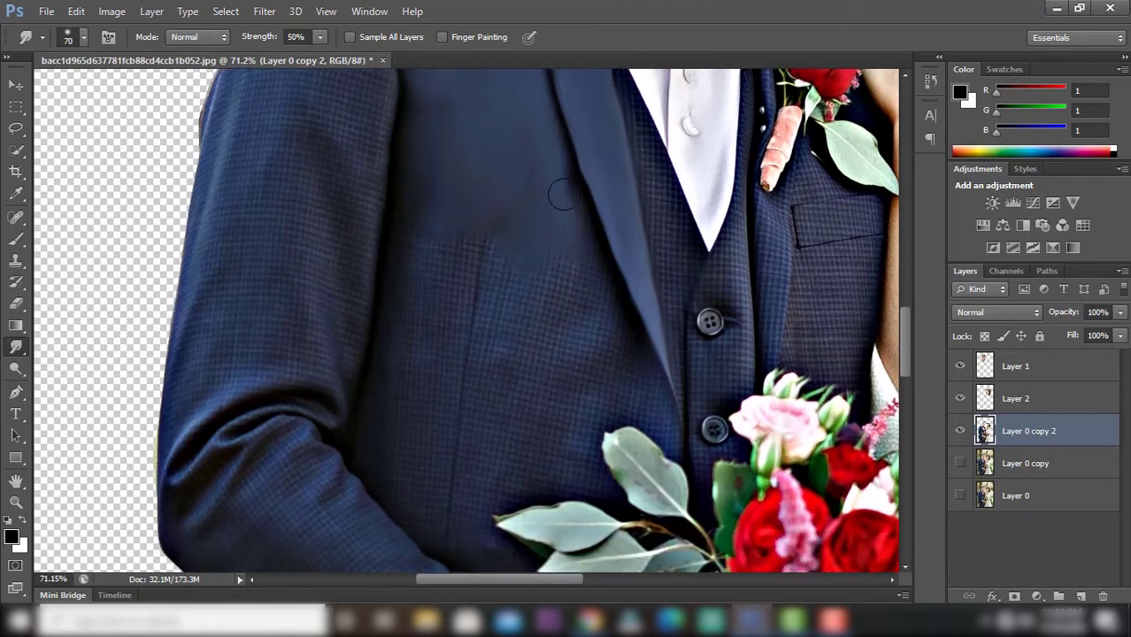
left_click_drag(606, 316, 473, 275)
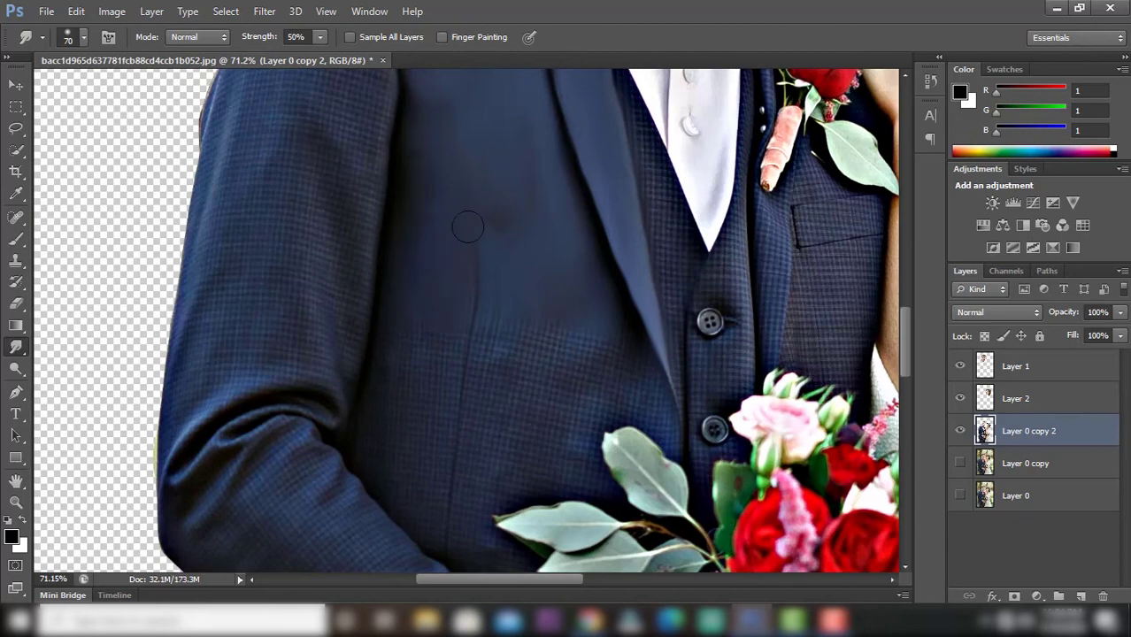
scroll(485, 237, "up", 5)
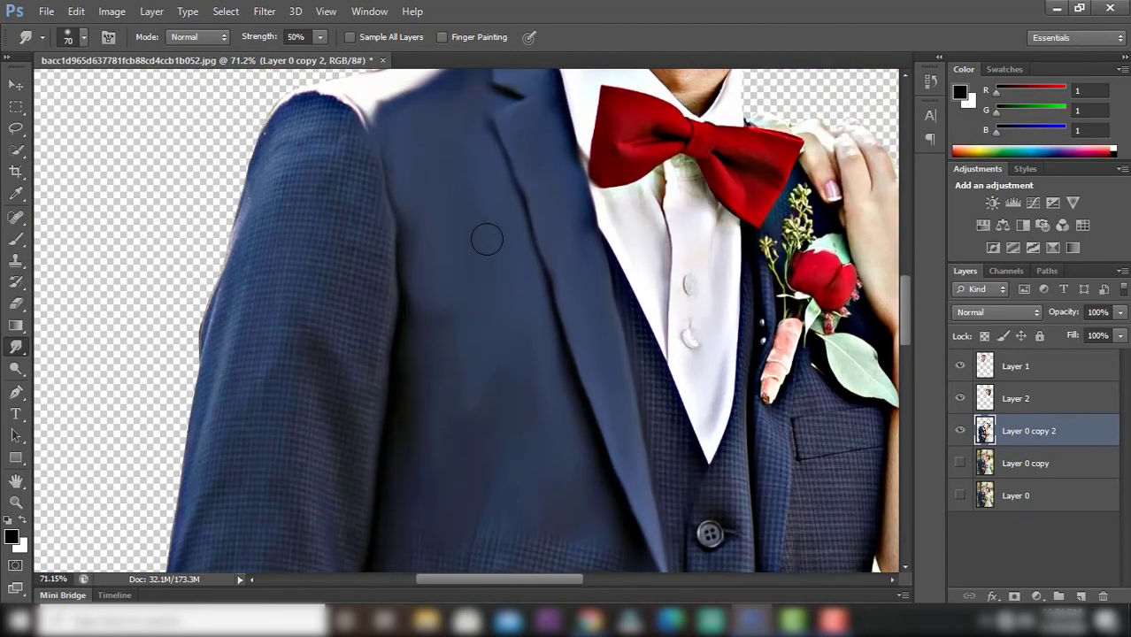
scroll(467, 223, "down", 5)
scroll(490, 256, "down", 5)
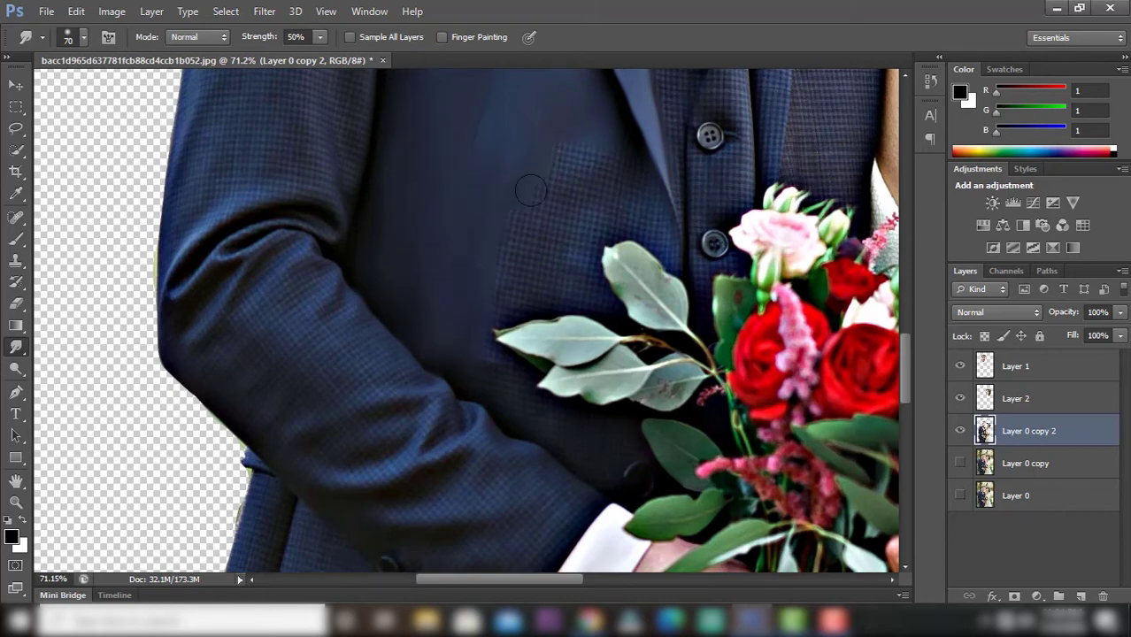
- Smear the bouquet leaf tip into the jacket
scroll(525, 203, "up", 2)
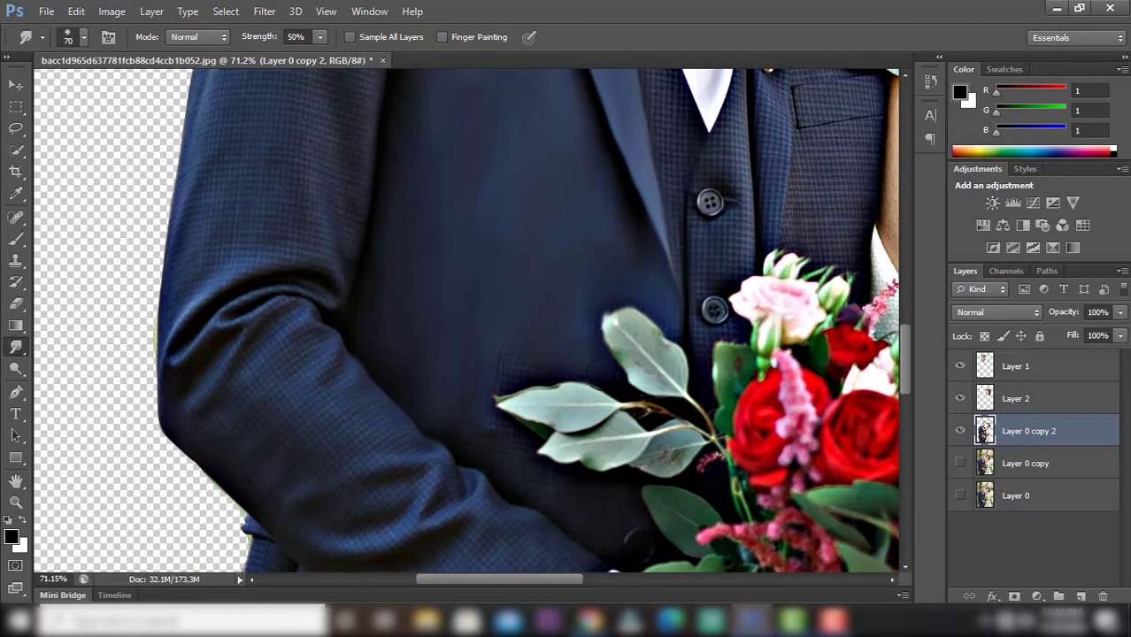
left_click_drag(477, 404, 479, 444)
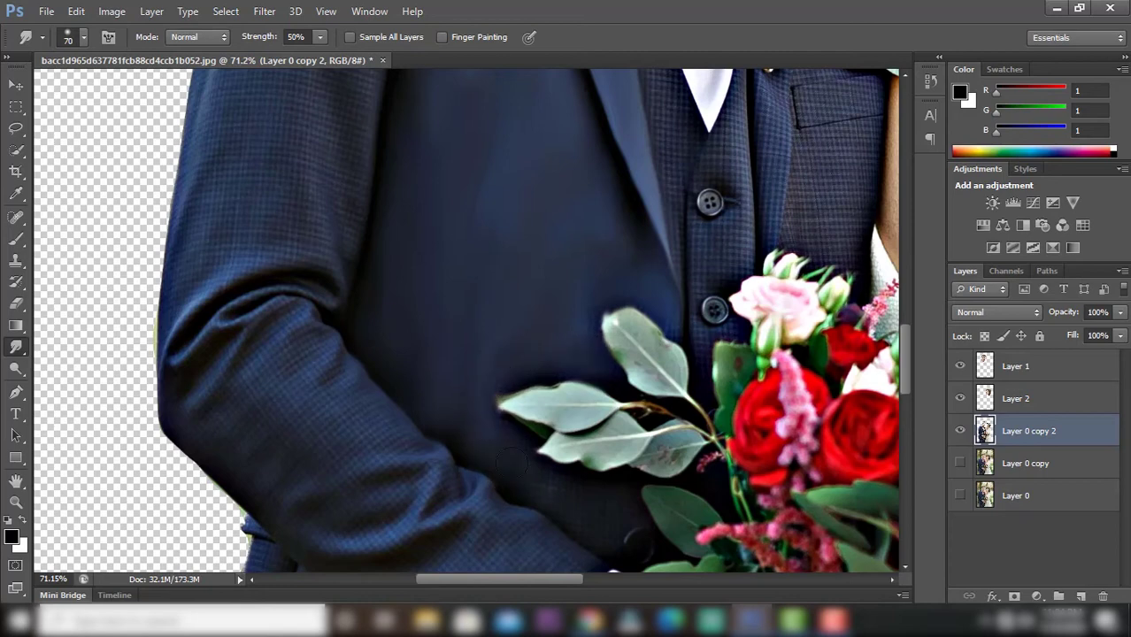
scroll(509, 448, "down", 2)
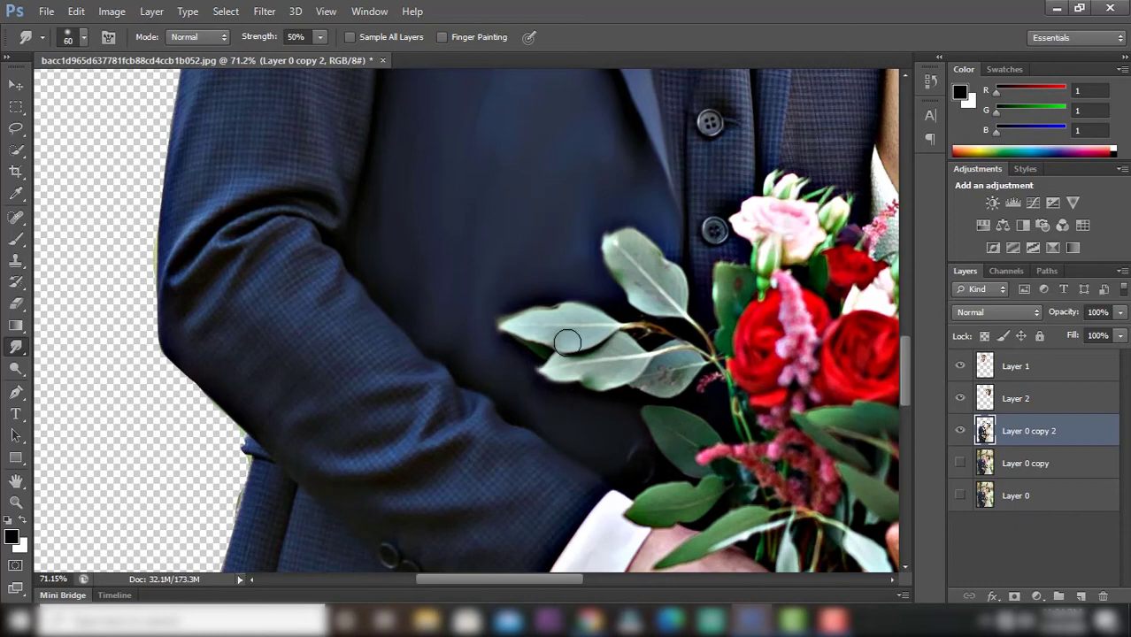
- With a smaller brush, smear the leaf edges and stems near the pink flower and cuff
key("bracketleft")
key("bracketleft")
mouse_move(612, 245)
left_mouse_down()
mouse_move(653, 305)
mouse_move(675, 292)
mouse_move(661, 252)
mouse_move(626, 253)
mouse_move(651, 277)
left_mouse_up()
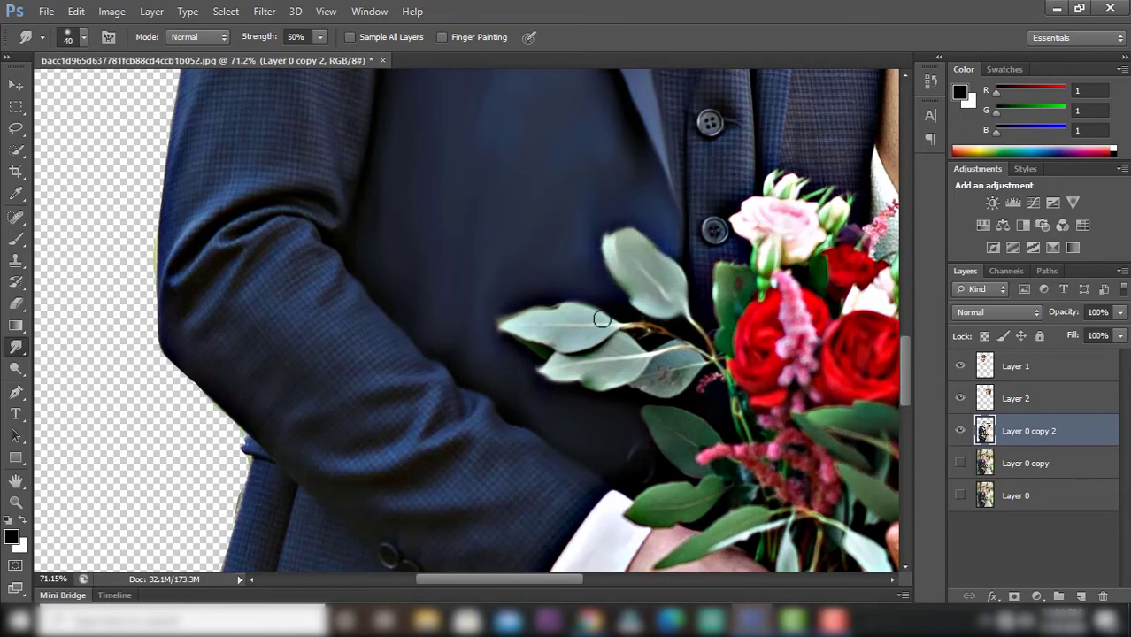
mouse_move(602, 319)
left_mouse_down()
mouse_move(507, 323)
mouse_move(578, 341)
mouse_move(590, 312)
mouse_move(637, 355)
mouse_move(620, 376)
mouse_move(522, 351)
mouse_move(642, 252)
mouse_move(667, 254)
left_mouse_up()
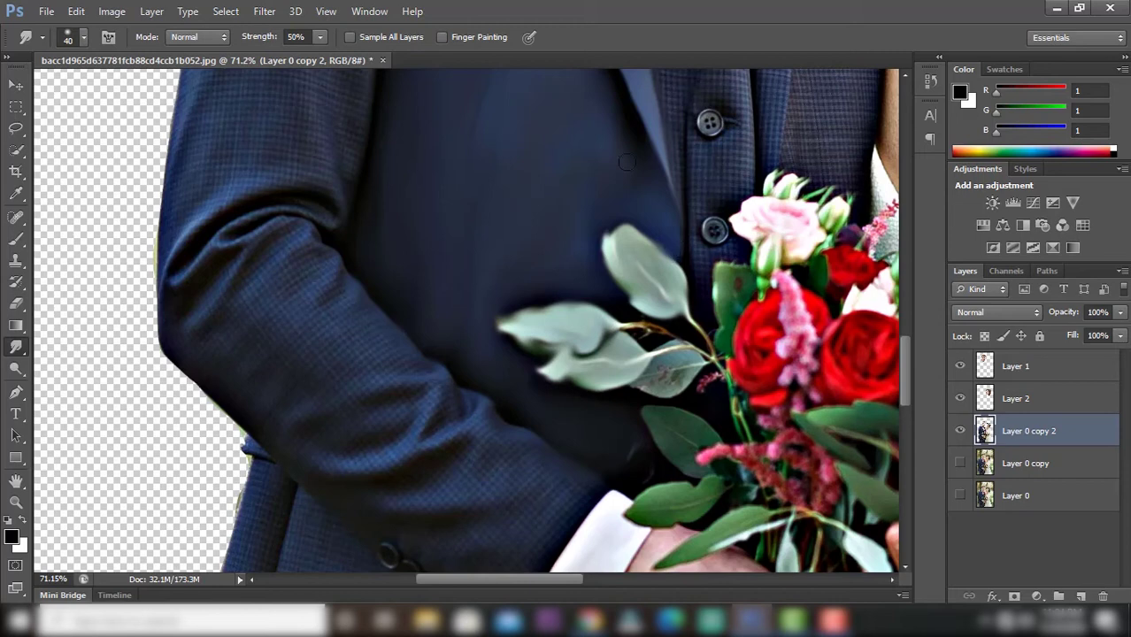
mouse_move(673, 383)
left_mouse_down()
mouse_move(655, 386)
mouse_move(691, 368)
mouse_move(629, 336)
left_mouse_up()
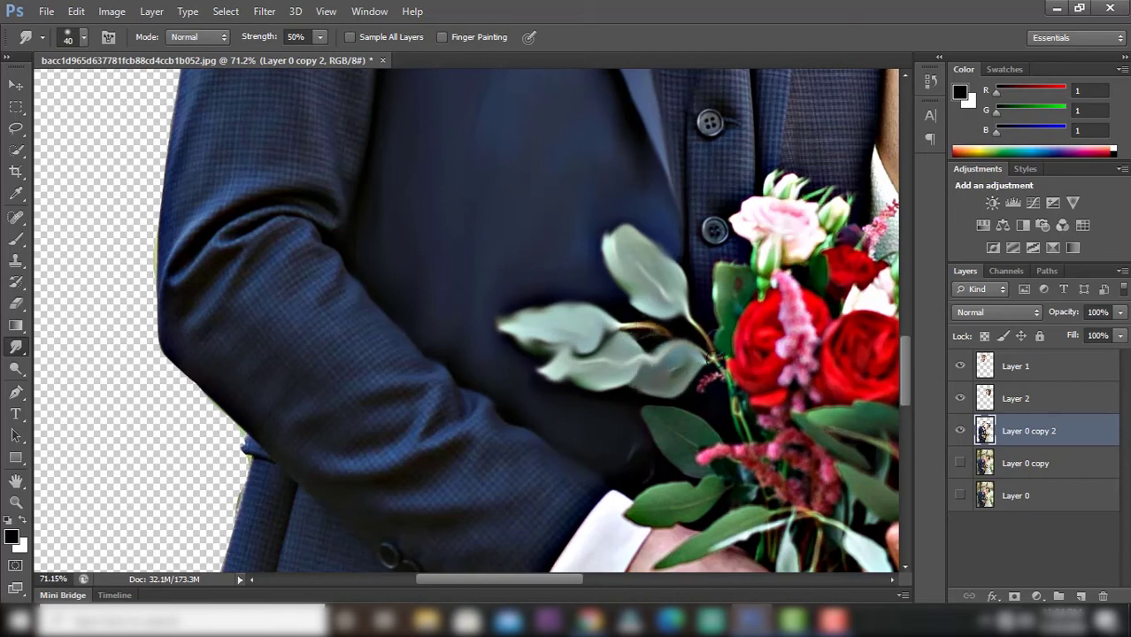
scroll(672, 349, "down", 3)
mouse_move(672, 311)
left_mouse_down()
mouse_move(702, 321)
mouse_move(708, 310)
mouse_move(689, 283)
mouse_move(708, 350)
mouse_move(678, 368)
mouse_move(695, 339)
left_mouse_up()
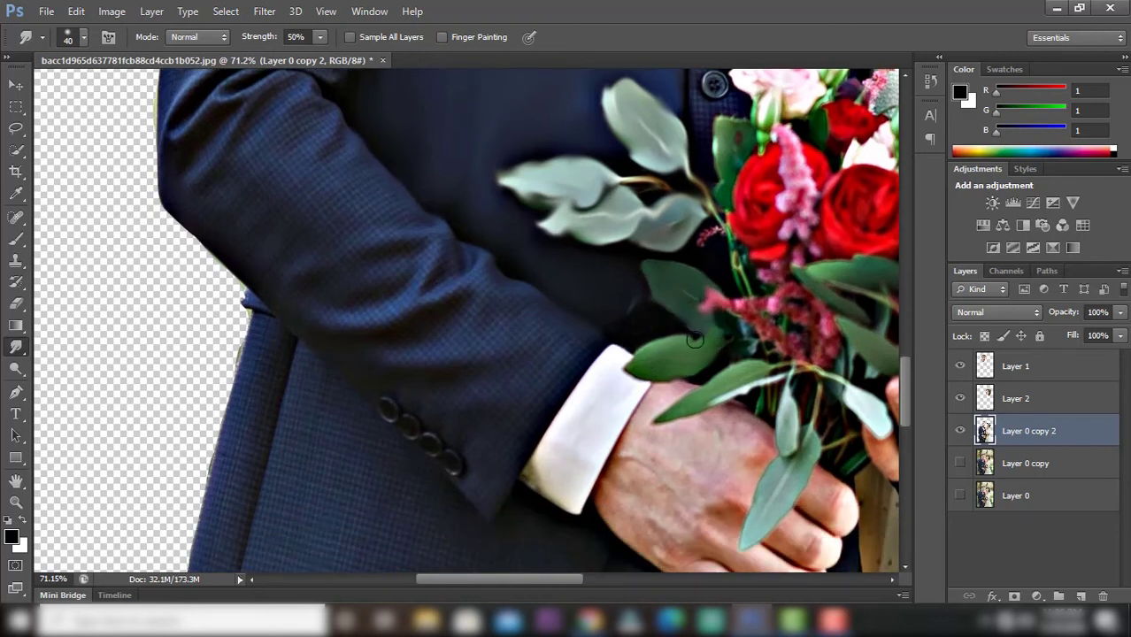
mouse_move(738, 384)
left_mouse_down()
mouse_move(695, 399)
mouse_move(735, 389)
mouse_move(751, 354)
left_mouse_up()
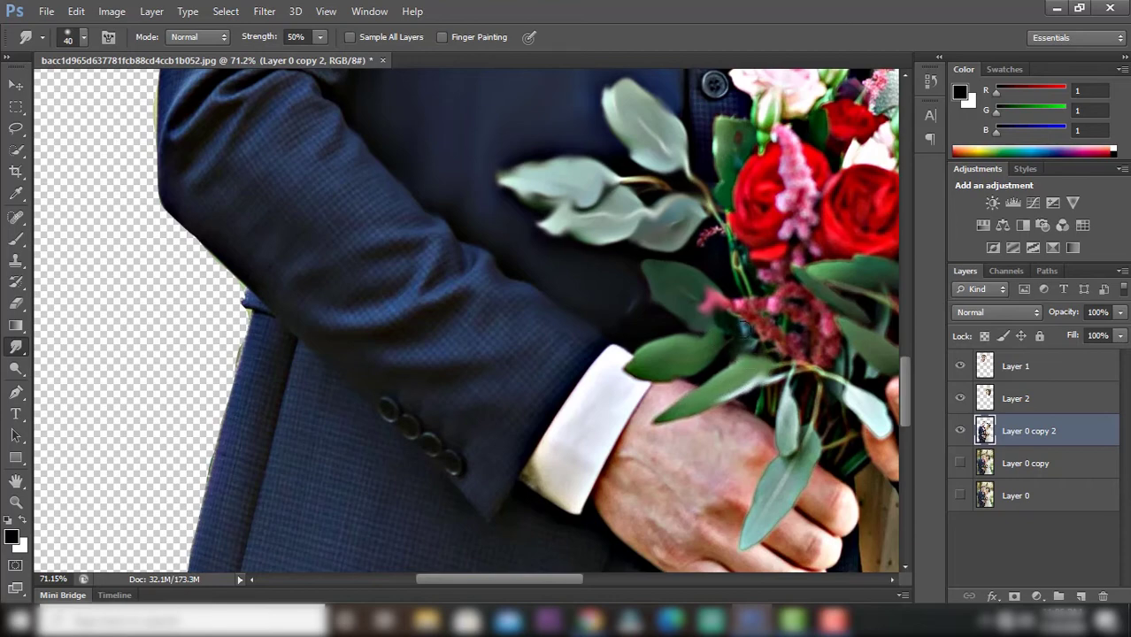
scroll(691, 314, "down", 3)
- Smooth the groom's neck skin above the bow tie
scroll(599, 323, "down", 2)
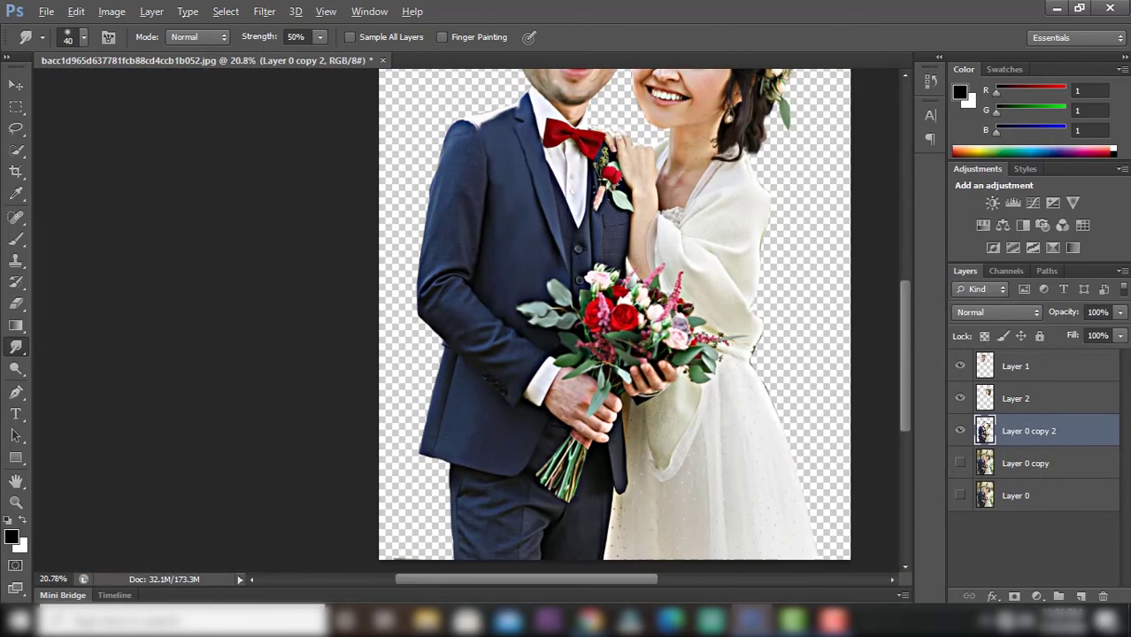
scroll(598, 322, "up", 3)
scroll(569, 112, "up", 3)
scroll(535, 201, "up", 3)
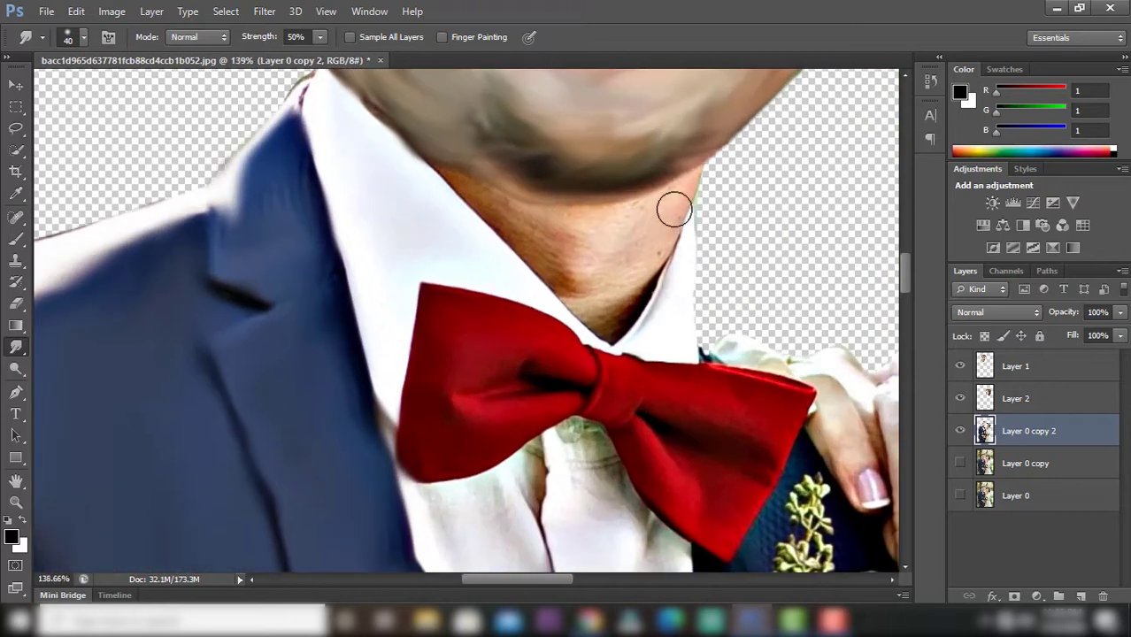
mouse_move(609, 299)
left_mouse_down()
mouse_move(596, 276)
mouse_move(503, 215)
mouse_move(527, 210)
mouse_move(564, 268)
left_mouse_up()
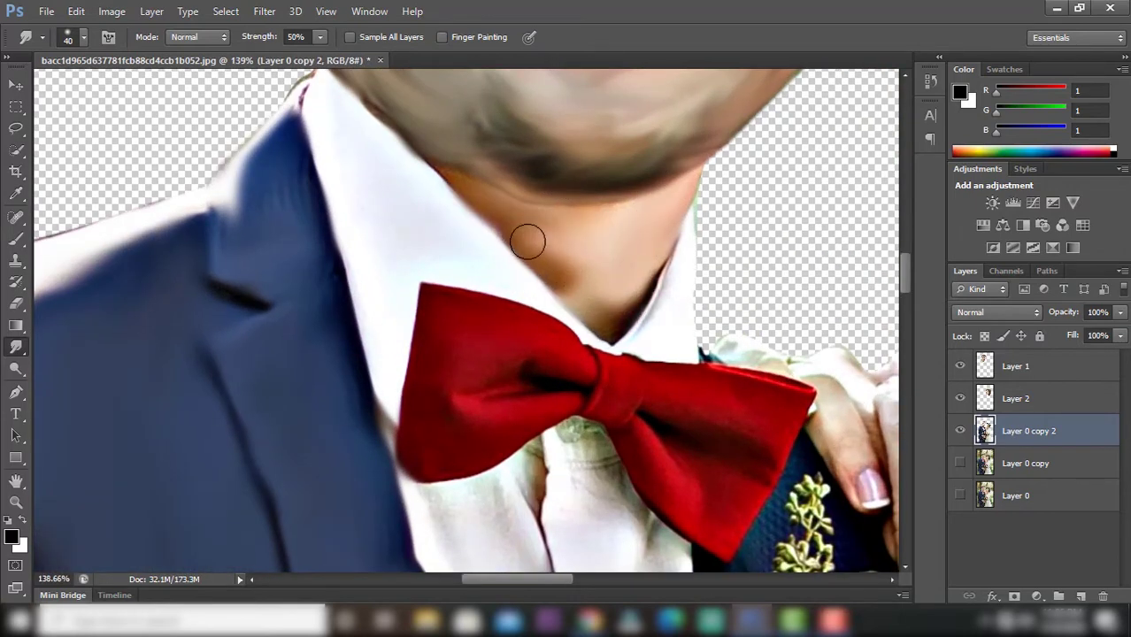
- With a smaller brush, soften the red bow tie's dark fold and right wing shading
scroll(372, 200, "up", 1)
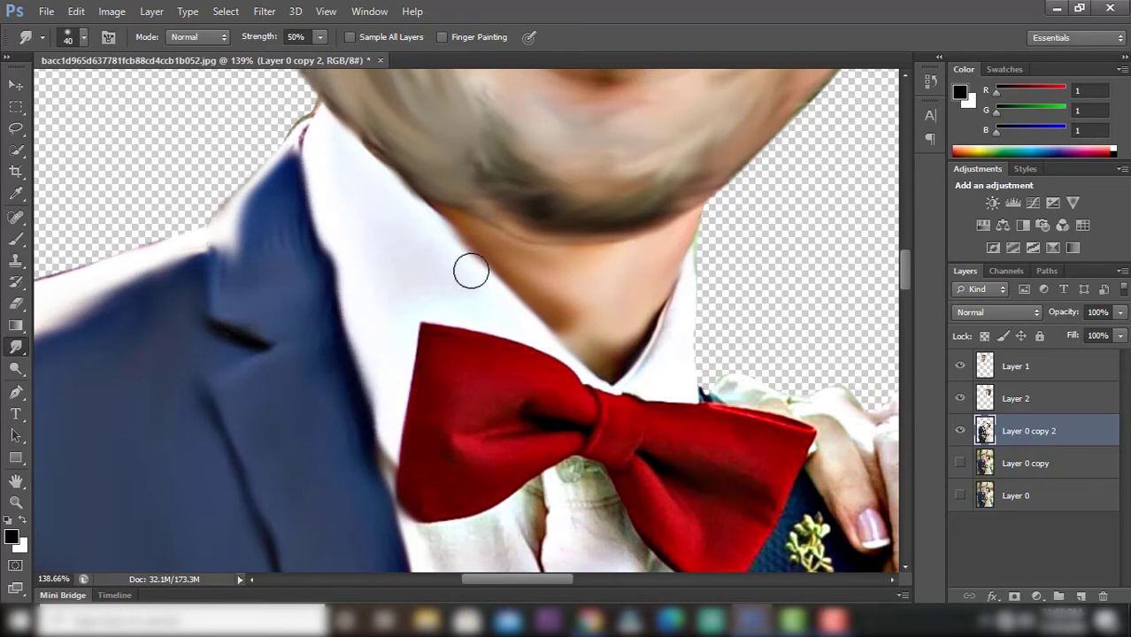
scroll(513, 313, "down", 2)
key("bracketleft")
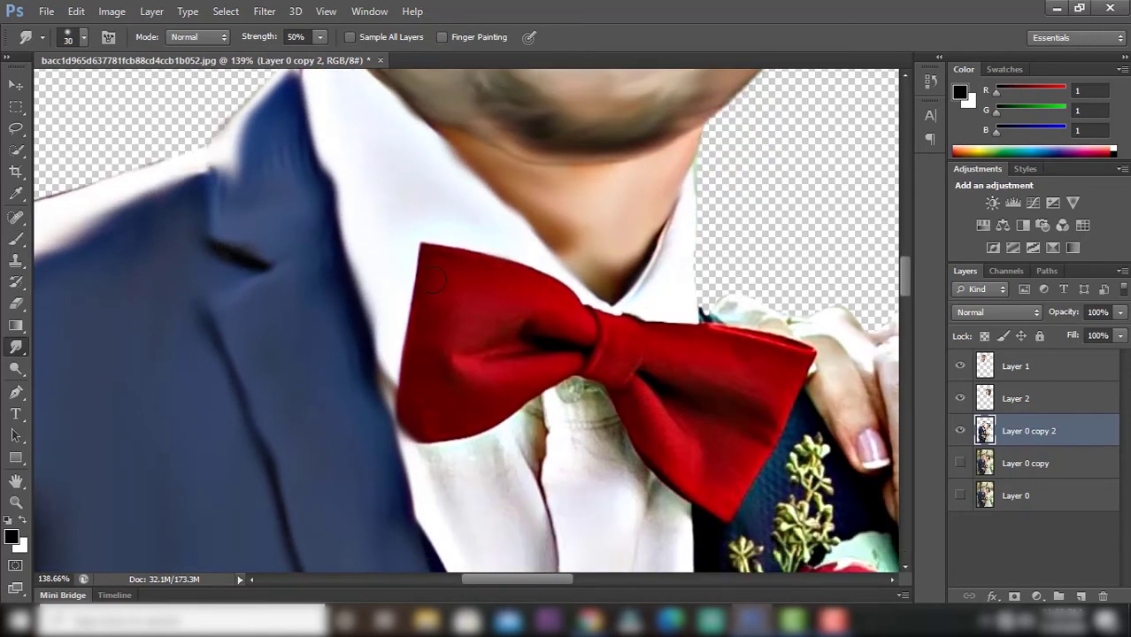
left_click_drag(558, 362, 480, 368)
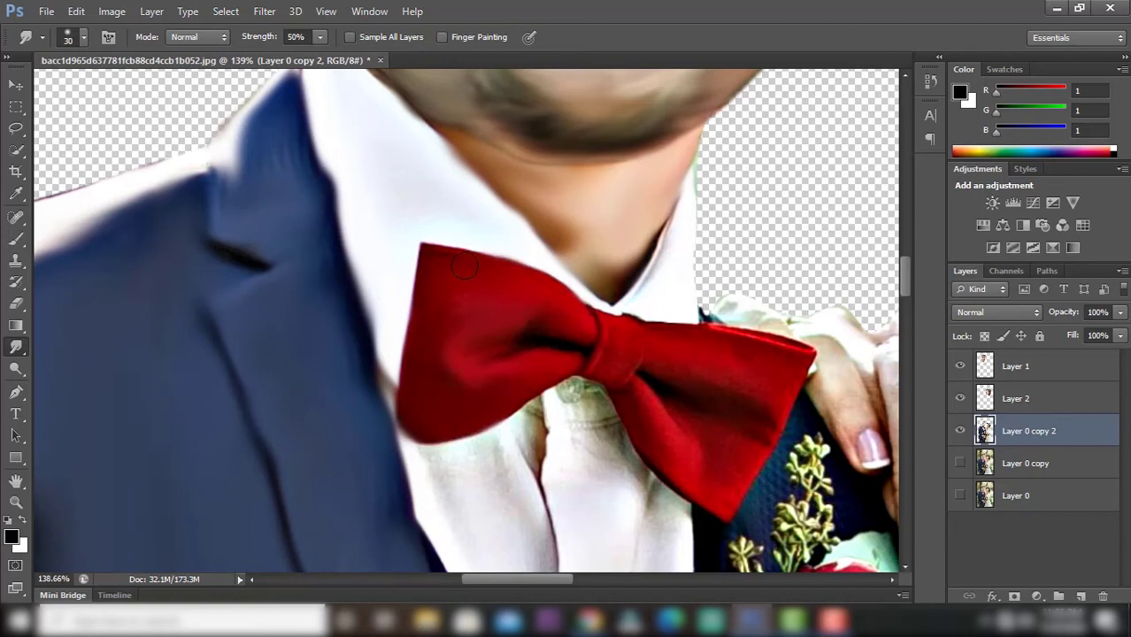
scroll(580, 301, "down", 2)
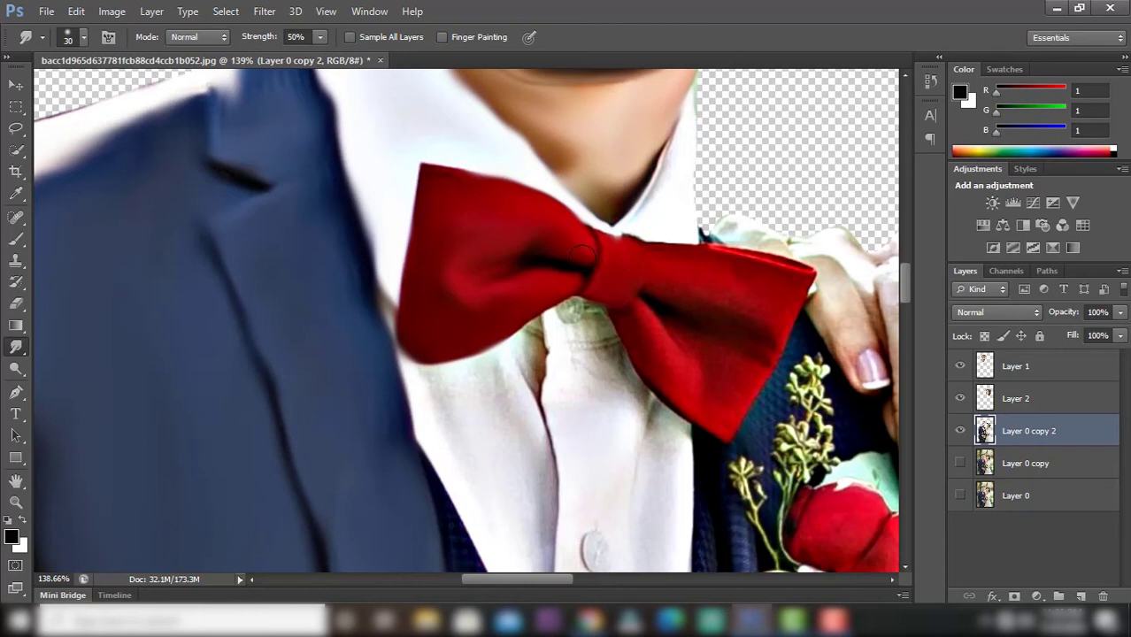
left_click_drag(794, 279, 655, 302)
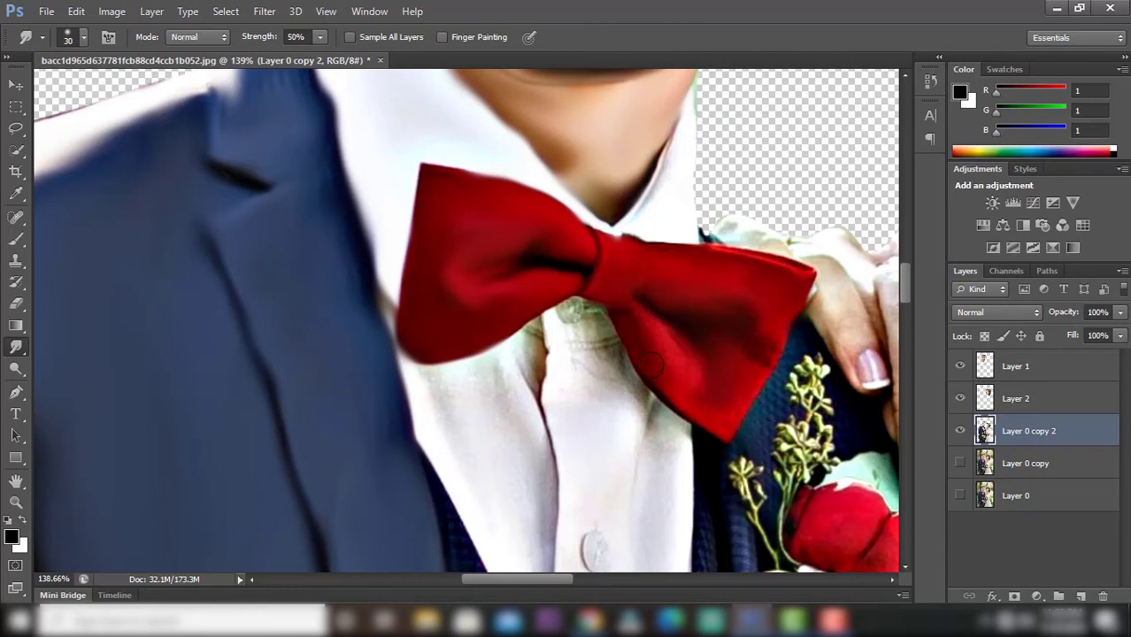
mouse_move(627, 317)
left_mouse_down()
mouse_move(696, 378)
mouse_move(749, 400)
left_mouse_up()
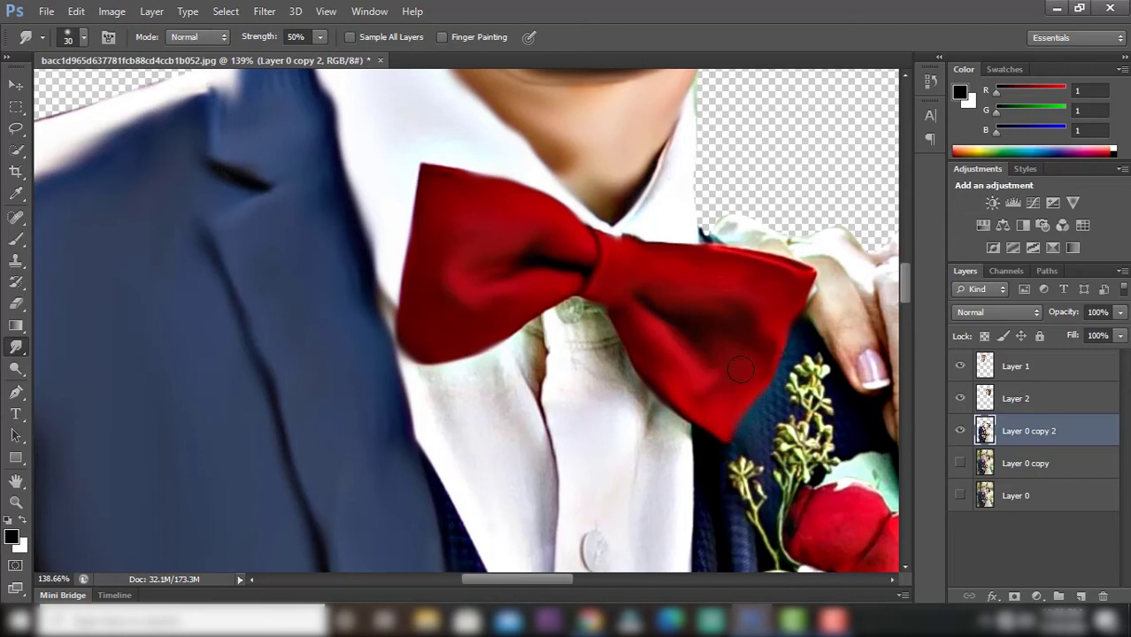
- Smooth the shirt collar and the shirt's centre crease into soft strokes
key("bracketleft")
scroll(664, 319, "down", 4)
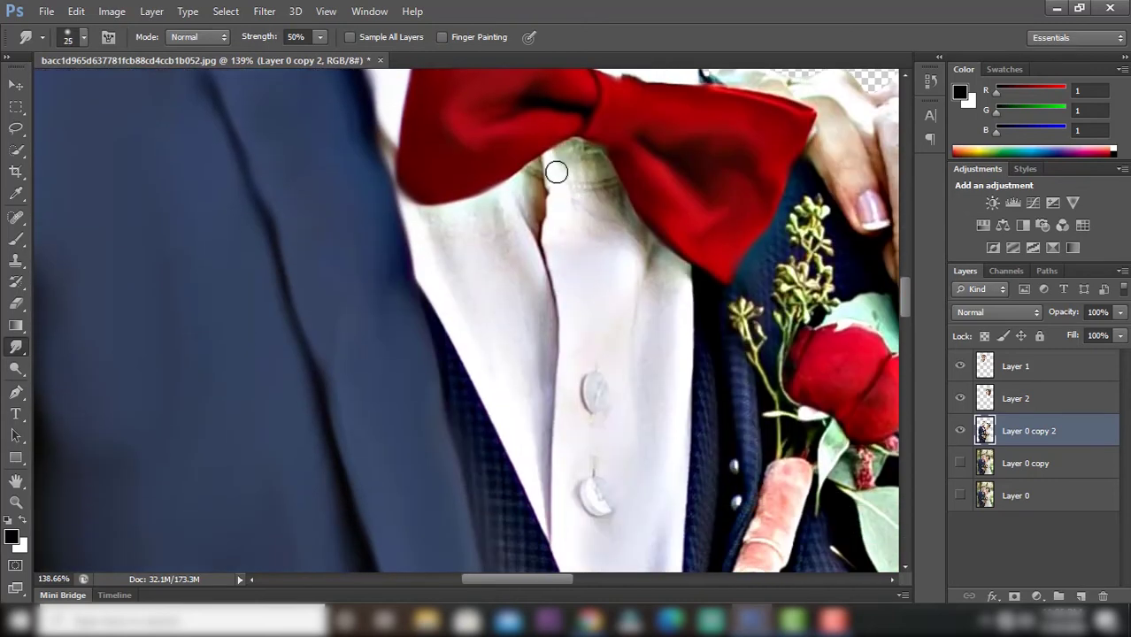
mouse_move(556, 171)
left_mouse_down()
mouse_move(607, 160)
mouse_move(548, 166)
mouse_move(545, 242)
left_mouse_up()
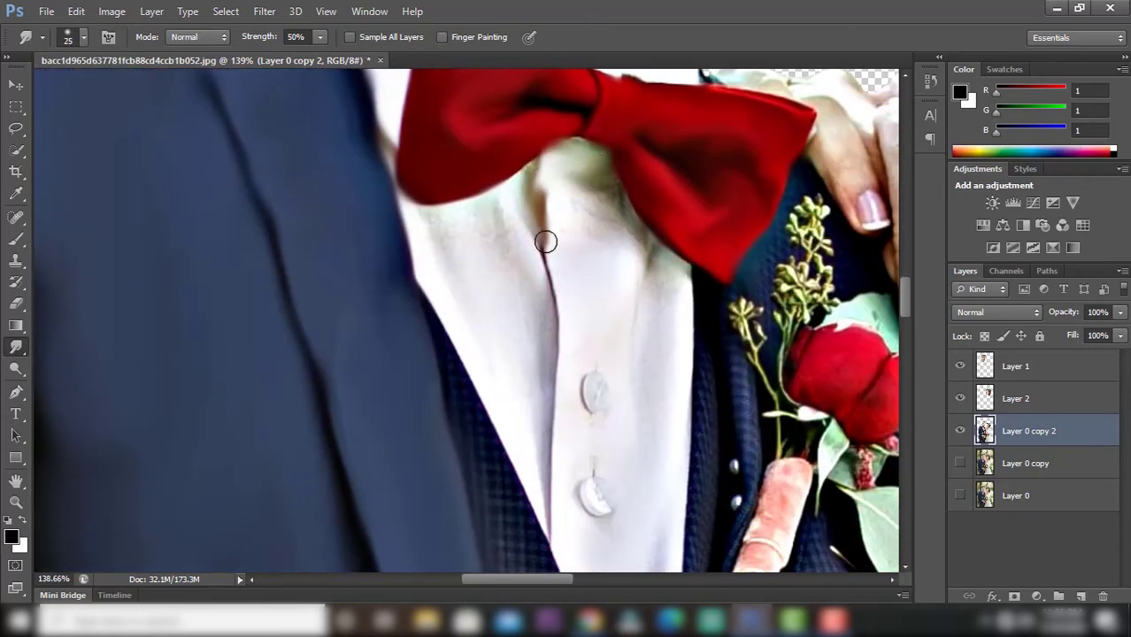
key("bracketright")
key("bracketright")
mouse_move(560, 192)
left_mouse_down()
mouse_move(584, 266)
mouse_move(606, 235)
mouse_move(664, 283)
mouse_move(678, 429)
mouse_move(643, 414)
left_mouse_up()
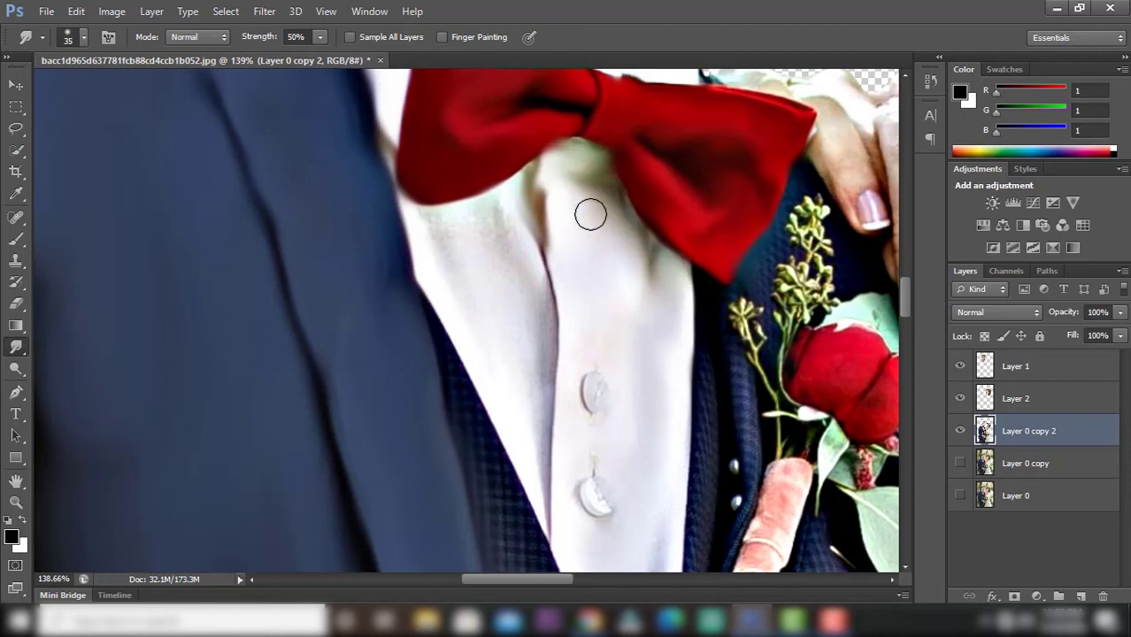
scroll(590, 214, "down", 2)
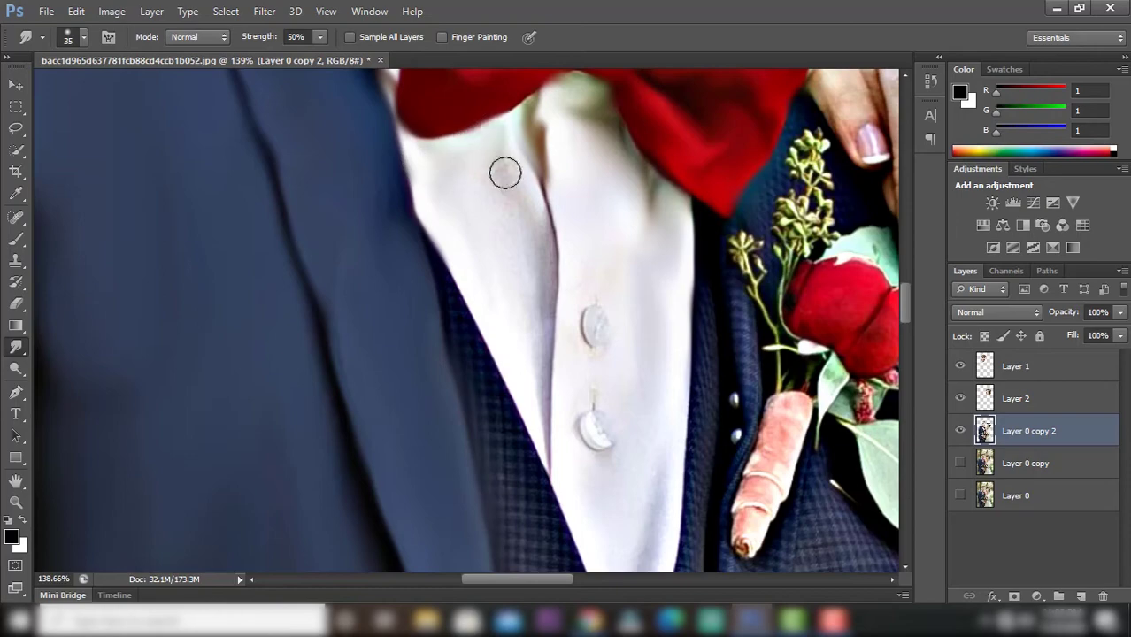
mouse_move(506, 174)
left_mouse_down()
mouse_move(551, 395)
mouse_move(497, 318)
left_mouse_up()
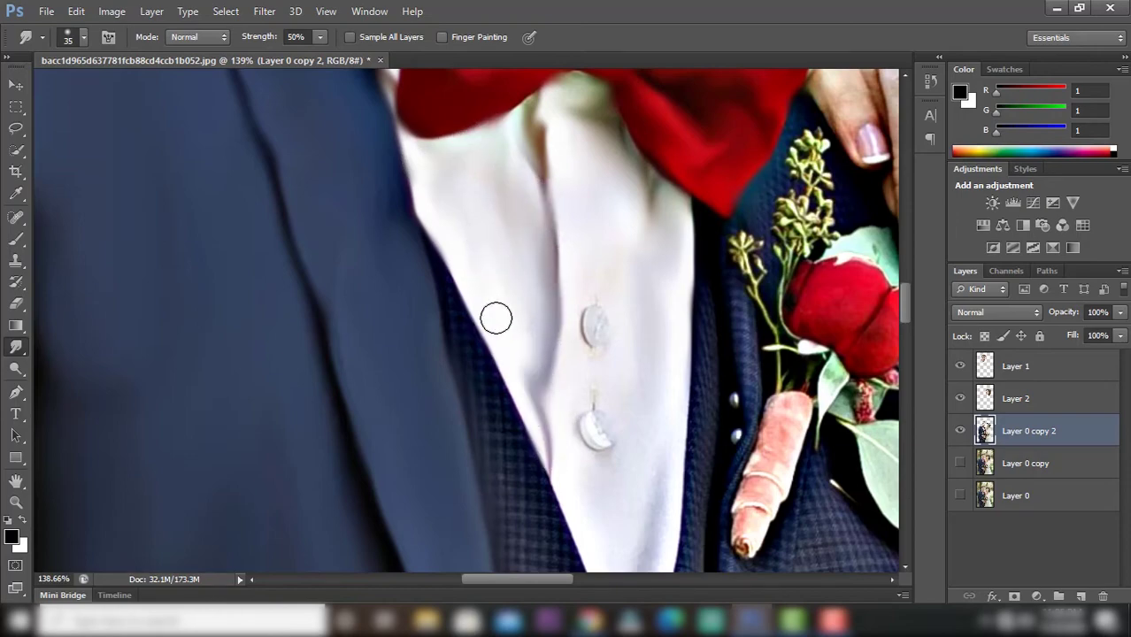
scroll(454, 227, "down", 3)
scroll(447, 221, "down", 2)
- Smudge the groom's vest buttons into soft strokes
scroll(444, 218, "down", 1)
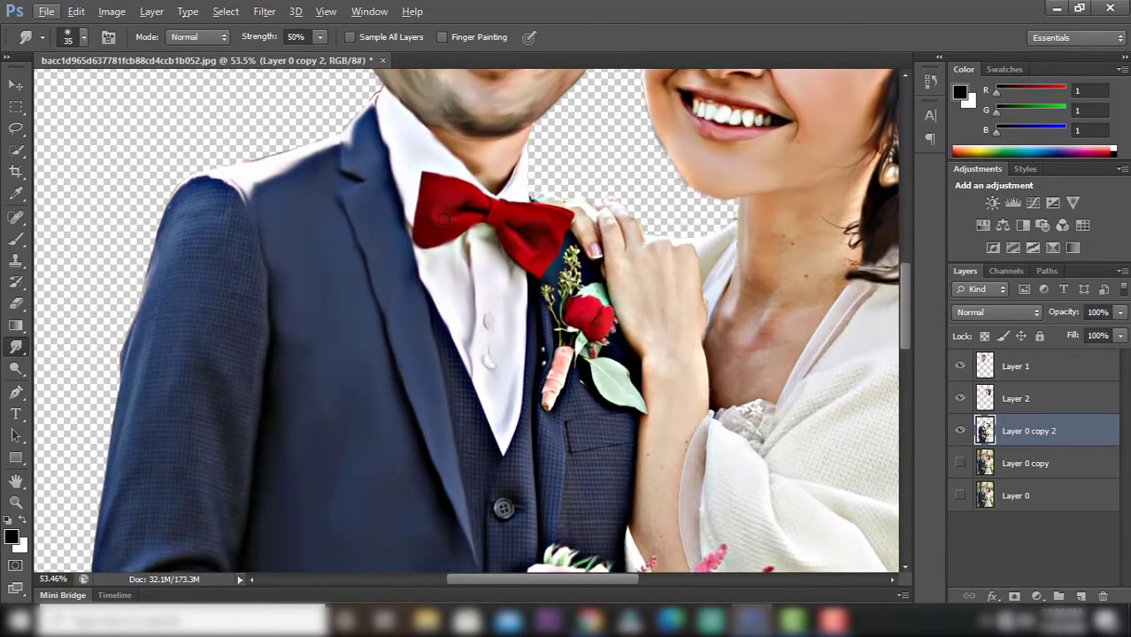
scroll(444, 217, "down", 4)
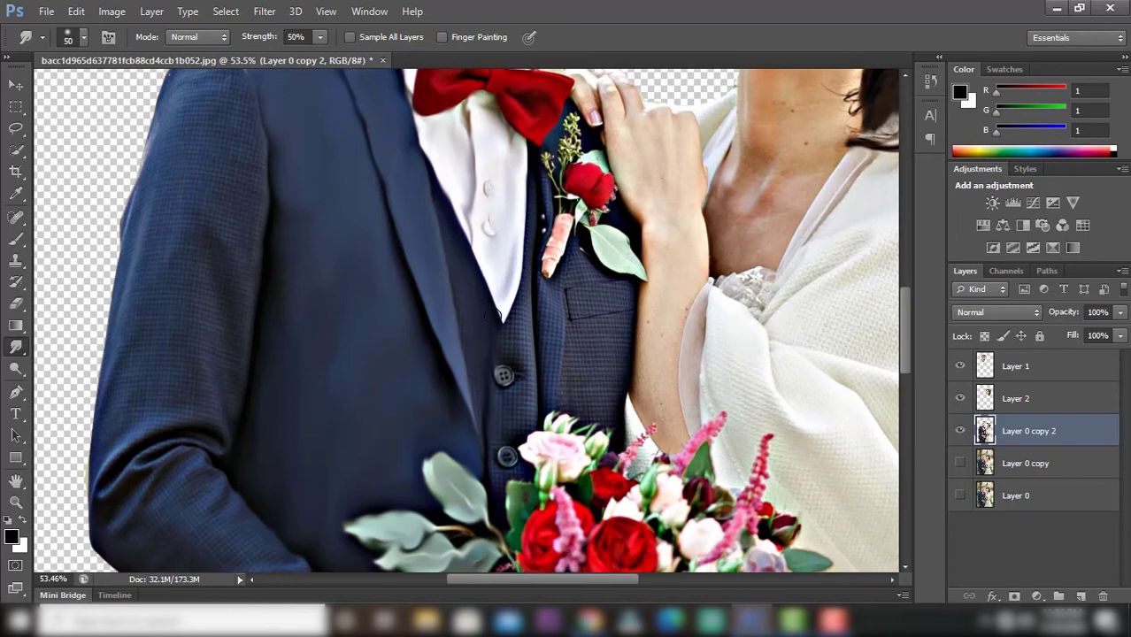
scroll(461, 228, "down", 2)
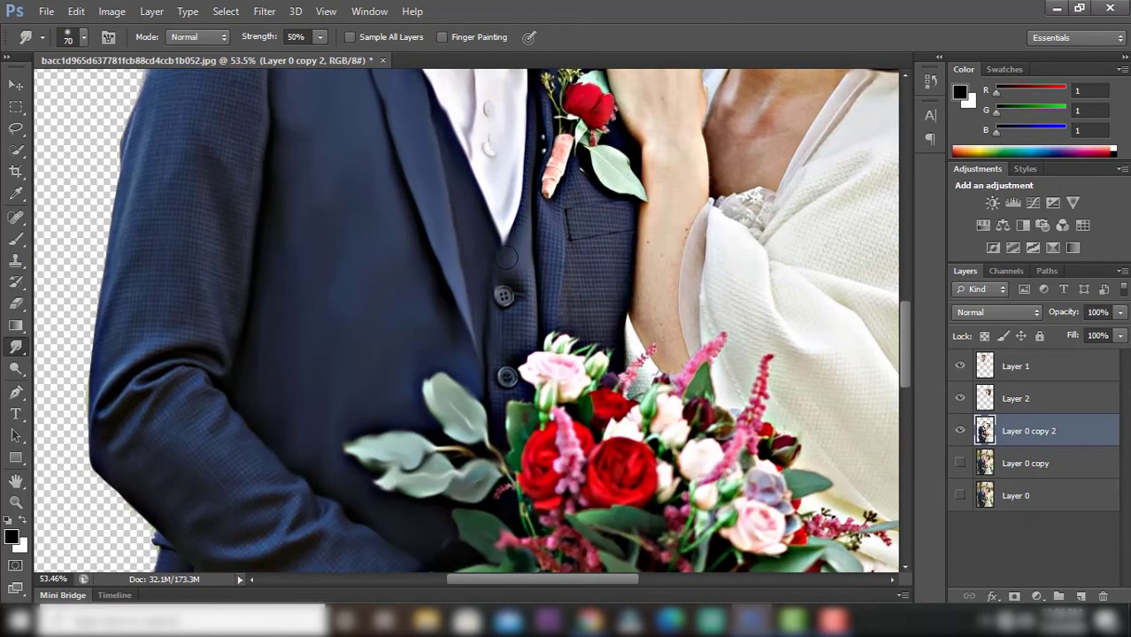
left_click_drag(507, 257, 512, 336)
scroll(505, 319, "down", 2)
scroll(521, 266, "up", 4)
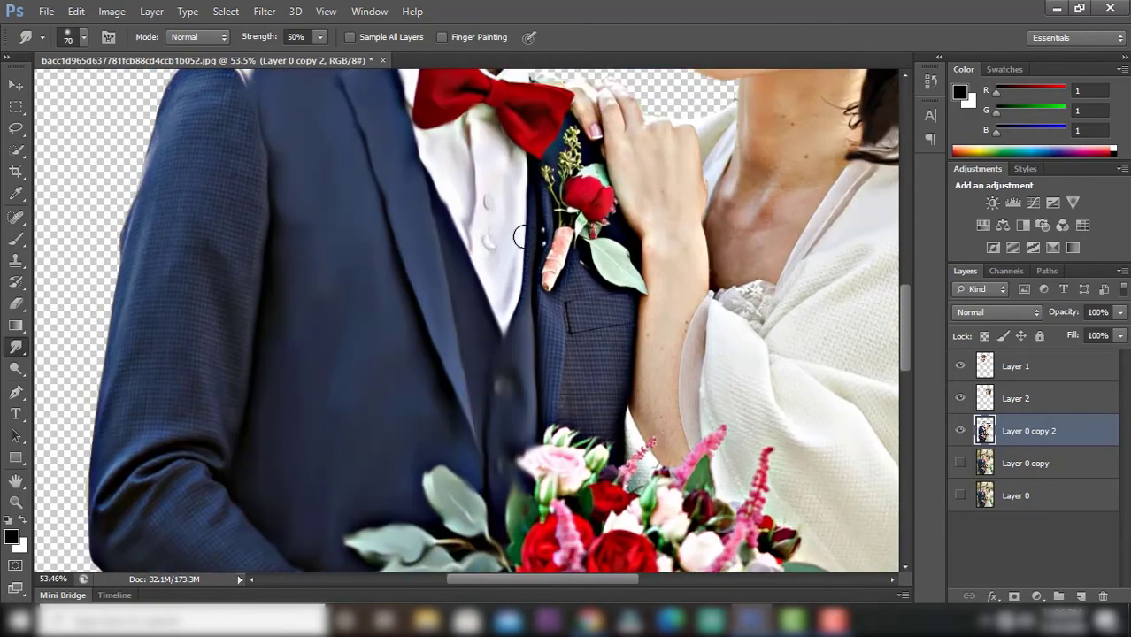
scroll(524, 227, "up", 1)
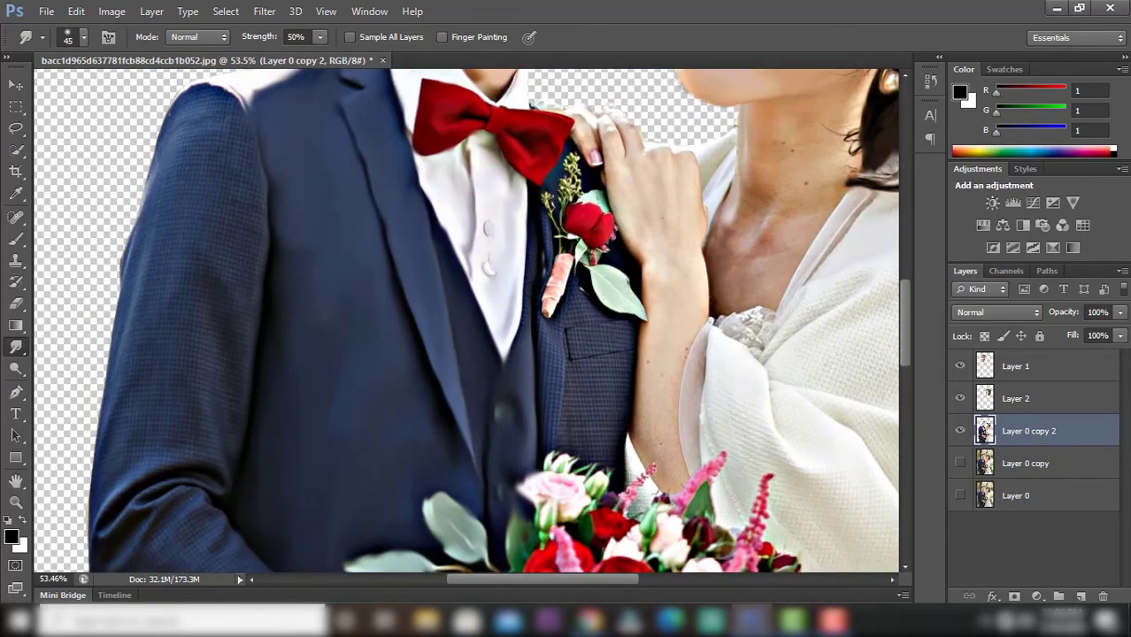
- Smudge the boutonniere stem, pink stem area and leaf, widening the brush from 50 to 60
left_click_drag(557, 243, 546, 306)
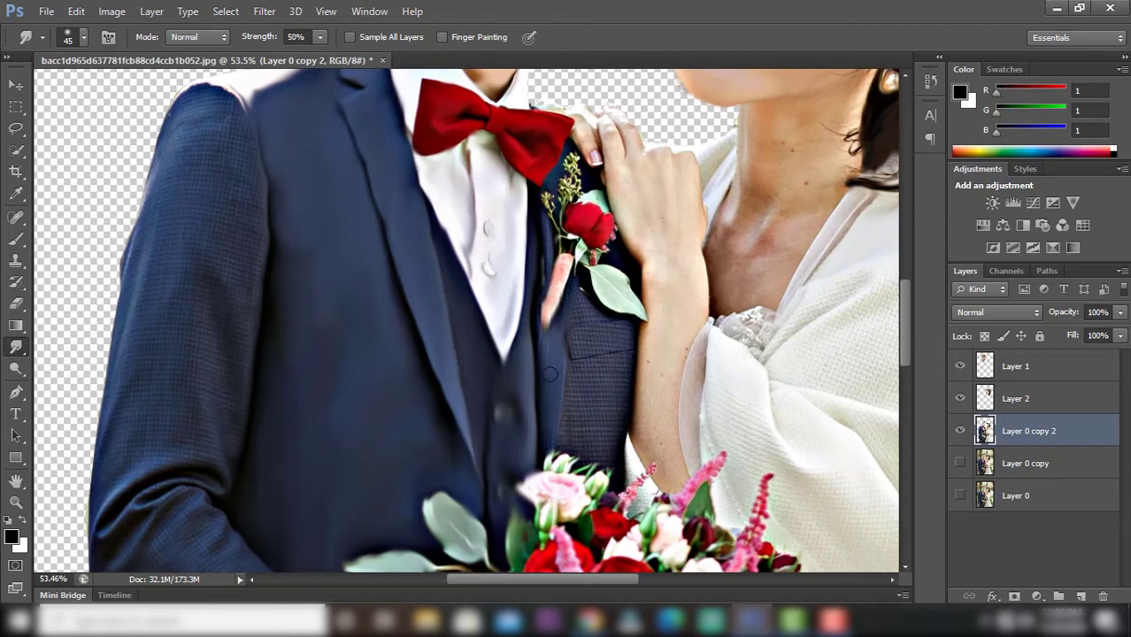
scroll(571, 354, "up", 2)
left_click_drag(571, 252, 547, 310)
left_click_drag(560, 372, 569, 366)
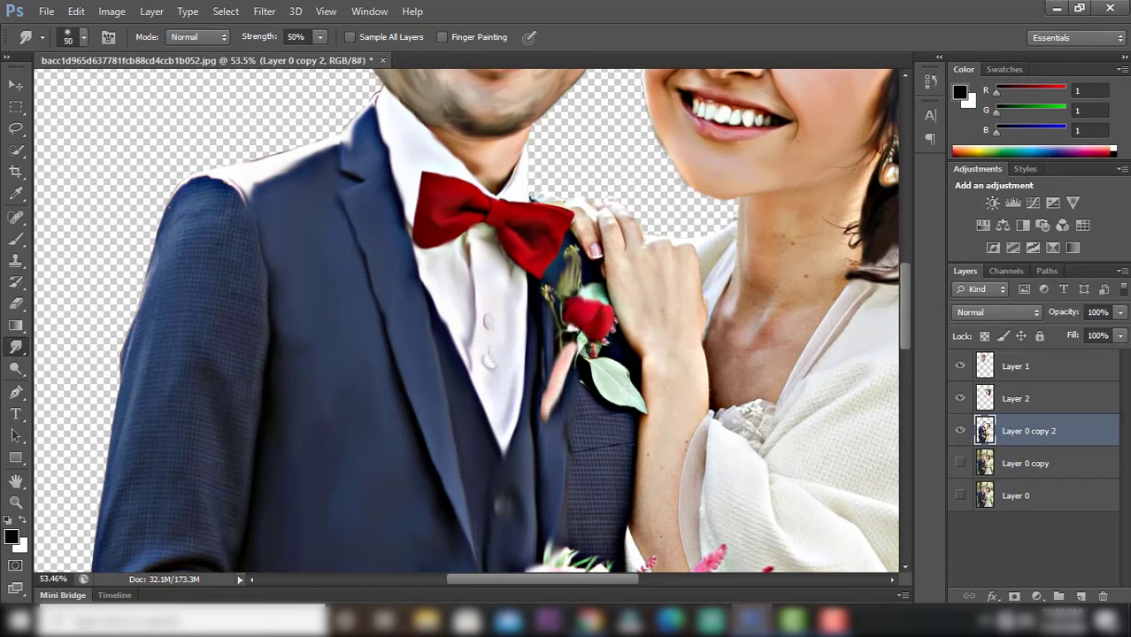
left_click_drag(597, 363, 616, 366)
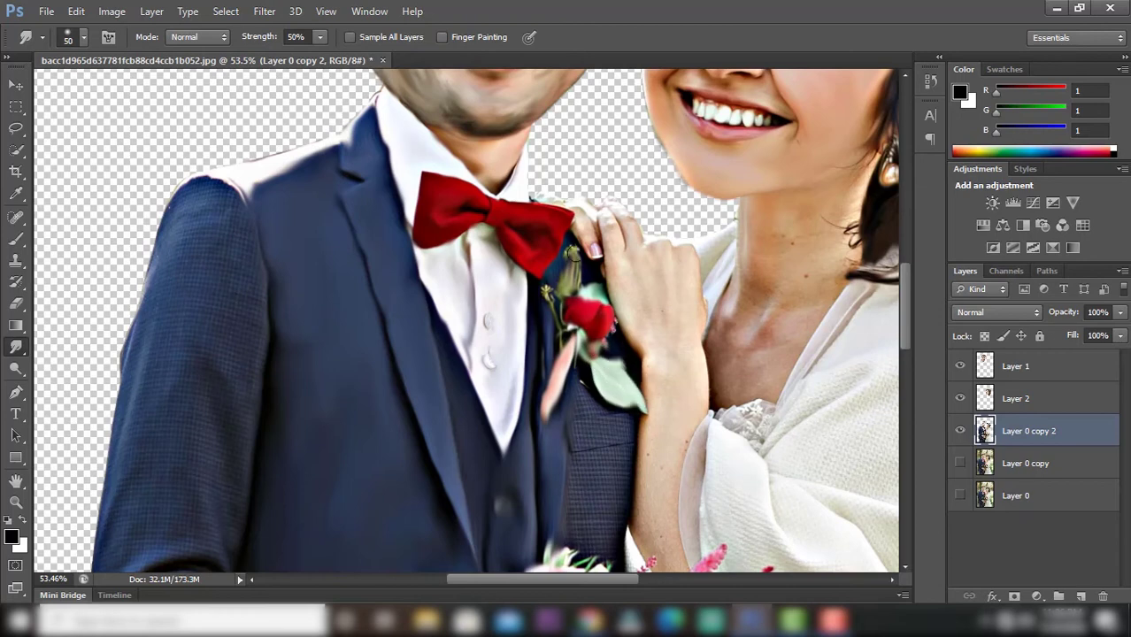
key("bracketright")
scroll(558, 273, "down", 3)
scroll(575, 287, "down", 2)
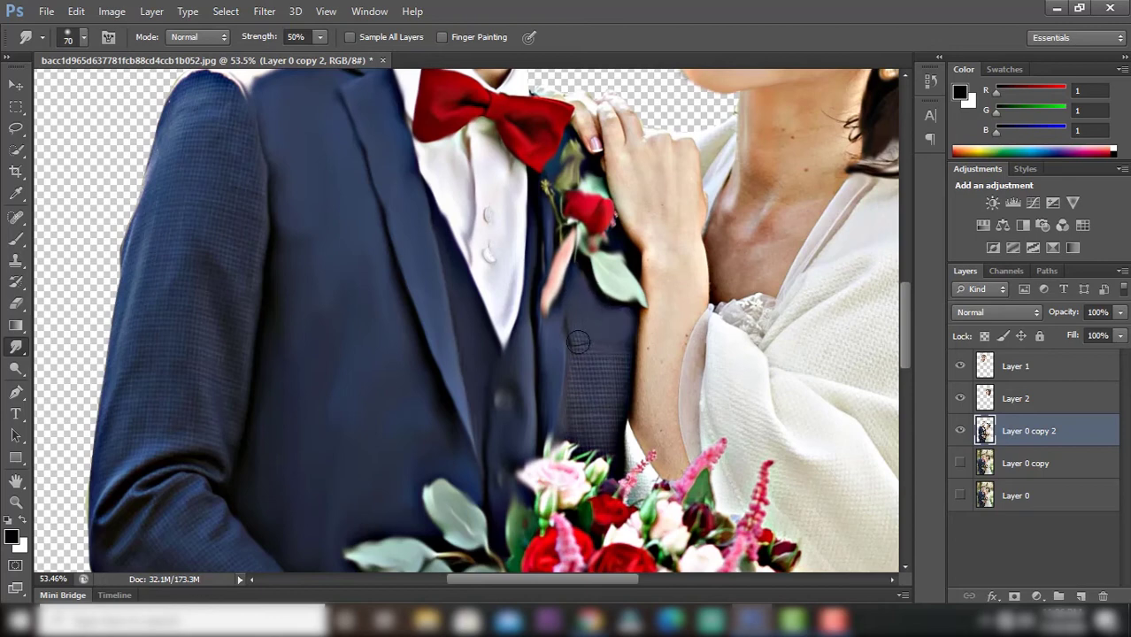
scroll(580, 281, "down", 3)
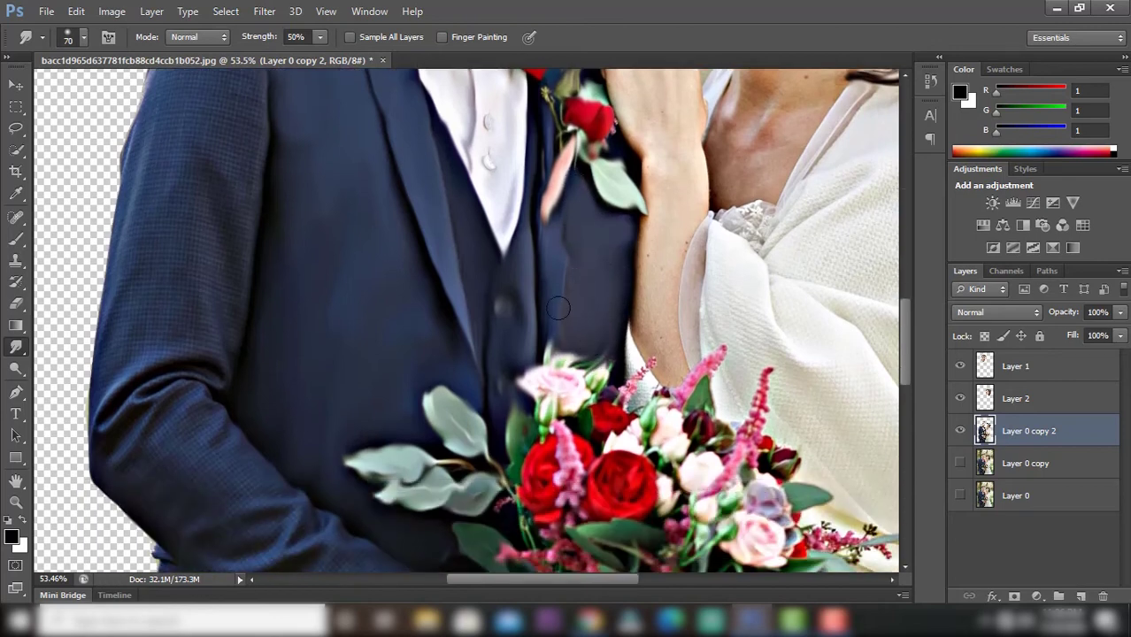
scroll(559, 307, "down", 3)
scroll(558, 307, "down", 2)
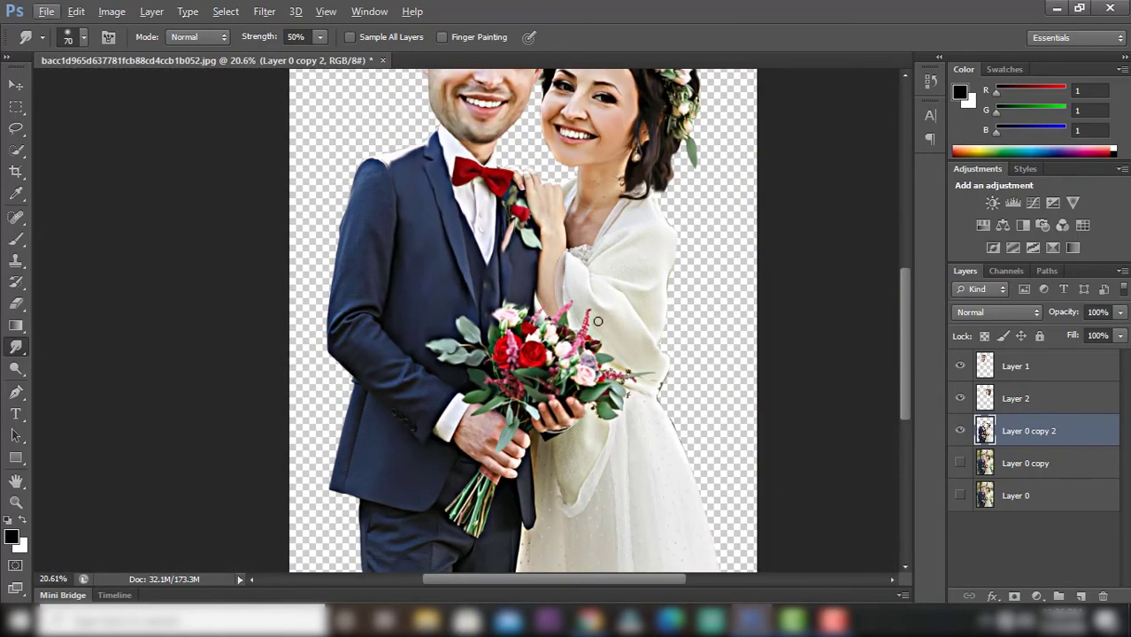
- Smooth the groom's suit shoulder and the texture along the left sleeve
scroll(598, 321, "up", 1)
scroll(566, 292, "down", 1)
scroll(426, 232, "up", 3)
scroll(426, 233, "up", 1)
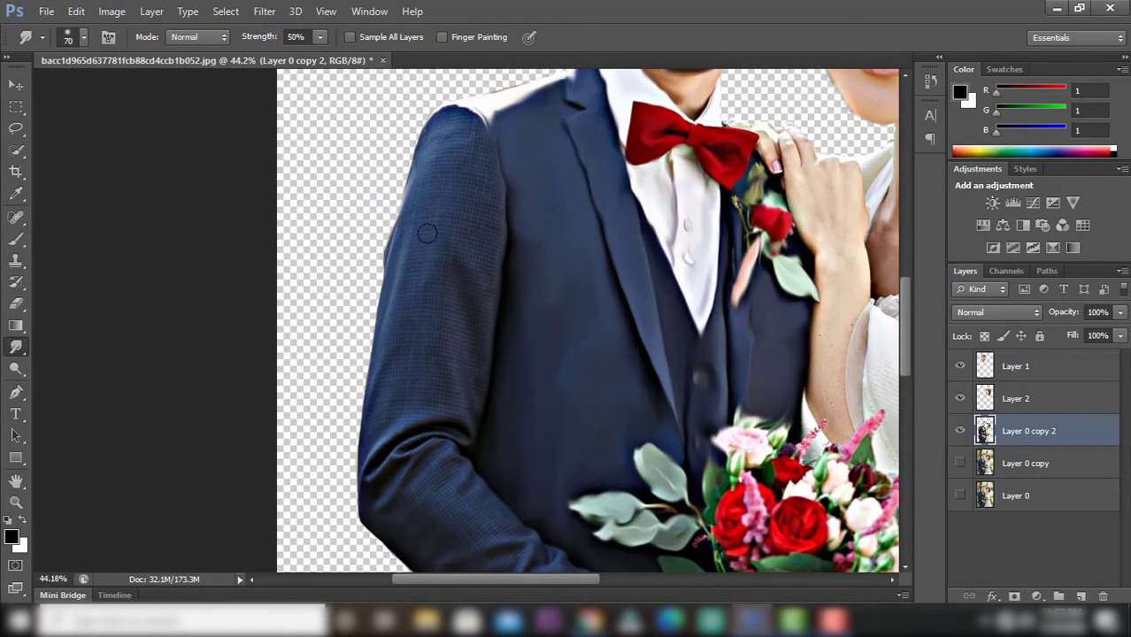
mouse_move(472, 149)
left_mouse_down()
mouse_move(460, 115)
mouse_move(432, 157)
mouse_move(494, 216)
left_mouse_up()
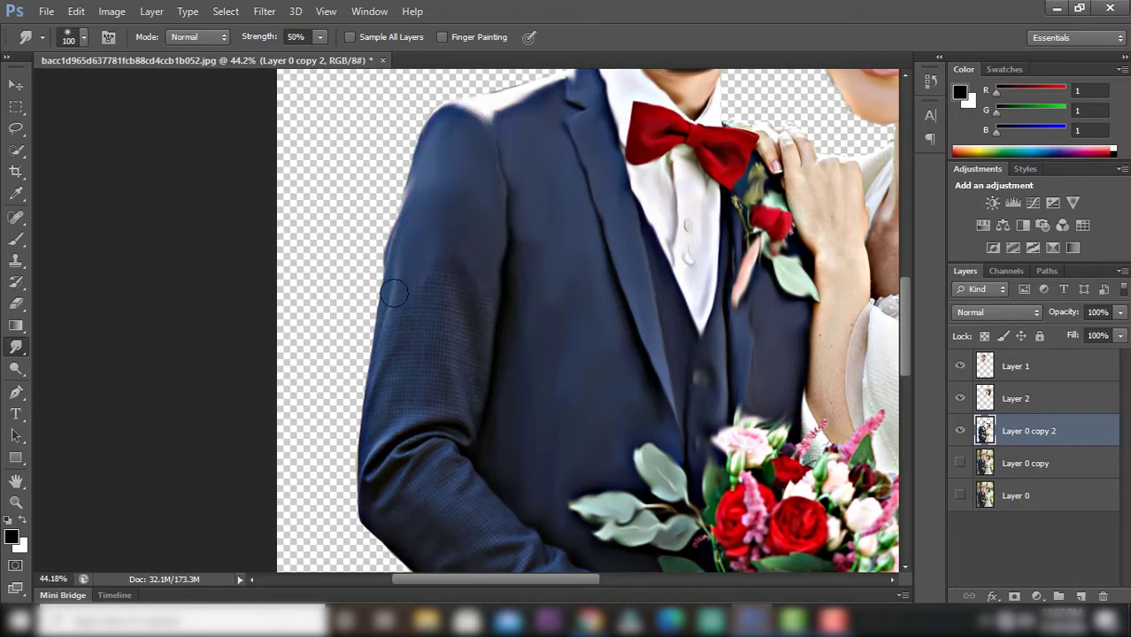
scroll(431, 240, "down", 3)
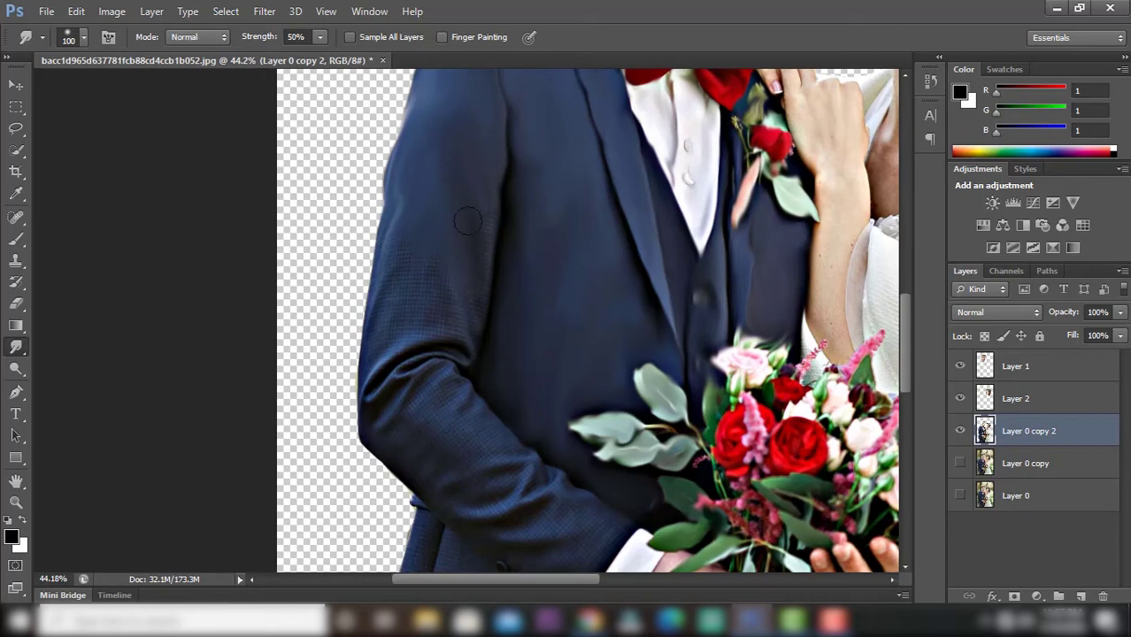
mouse_move(469, 317)
left_mouse_down()
mouse_move(398, 354)
mouse_move(363, 425)
mouse_move(392, 189)
mouse_move(413, 303)
left_mouse_up()
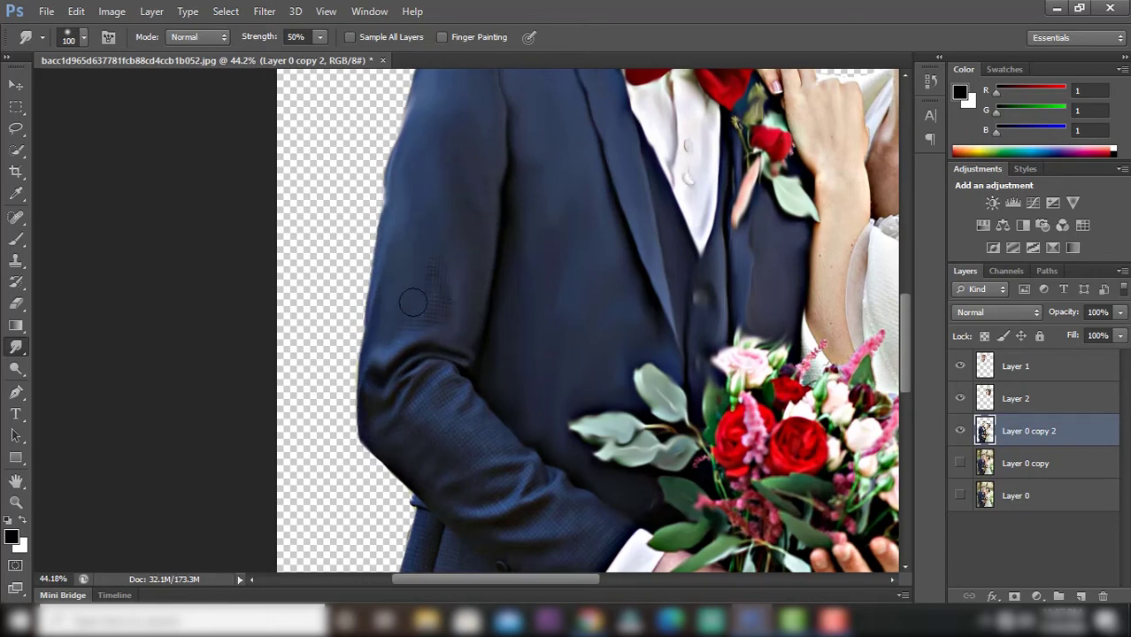
- Smear the jacket's left edge down to its bottom corner
scroll(442, 195, "down", 8)
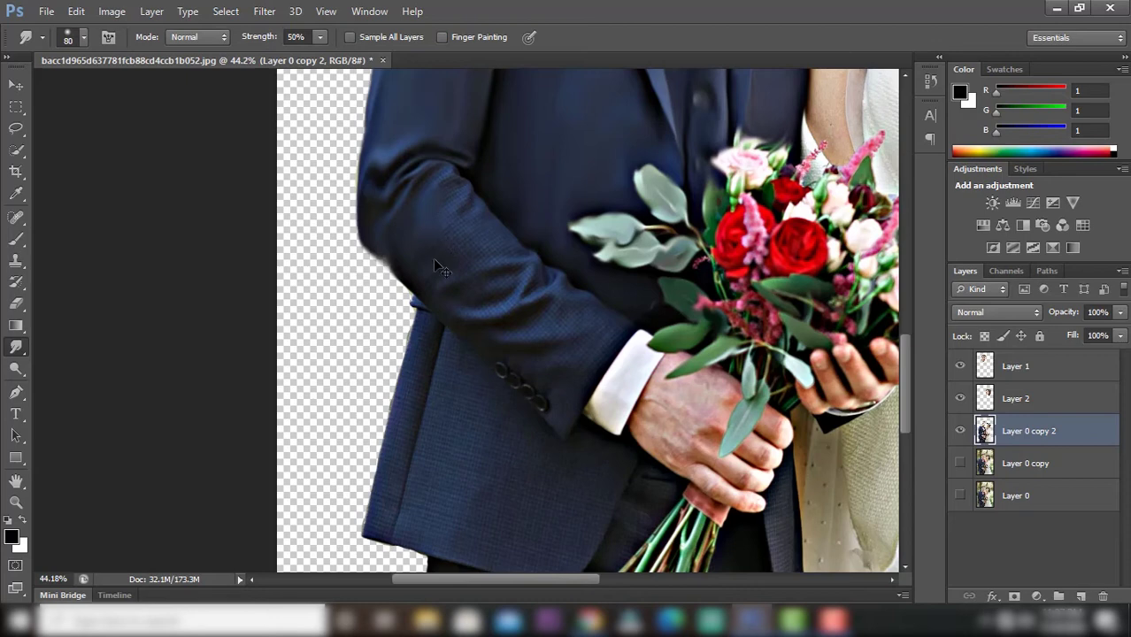
scroll(435, 253, "up", 2)
scroll(443, 239, "up", 5)
scroll(448, 228, "up", 2)
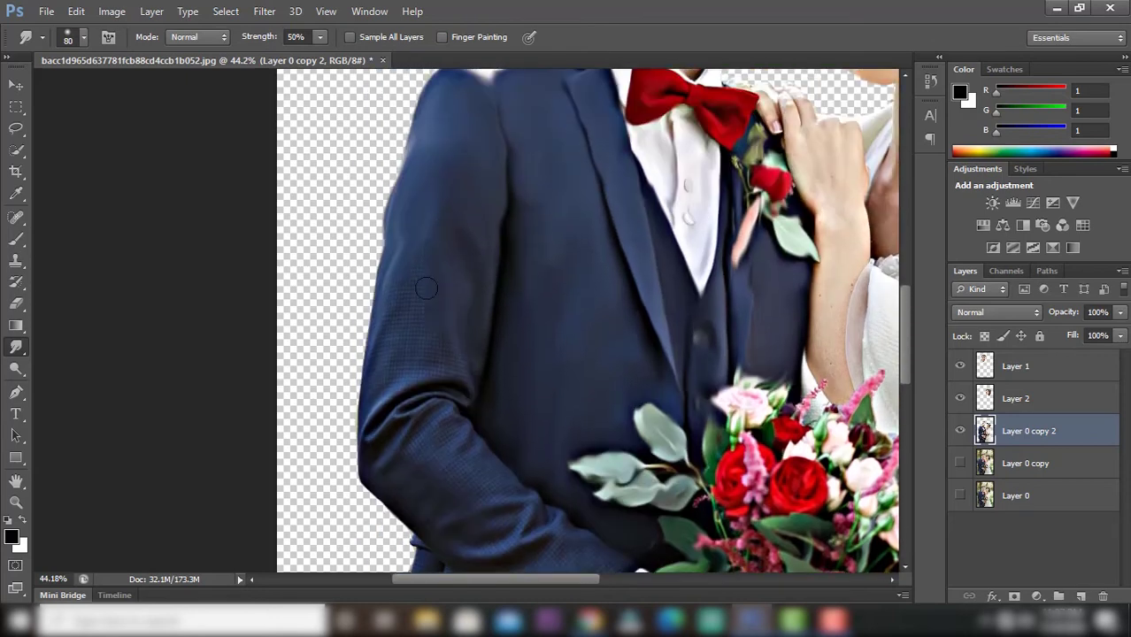
scroll(415, 278, "down", 3)
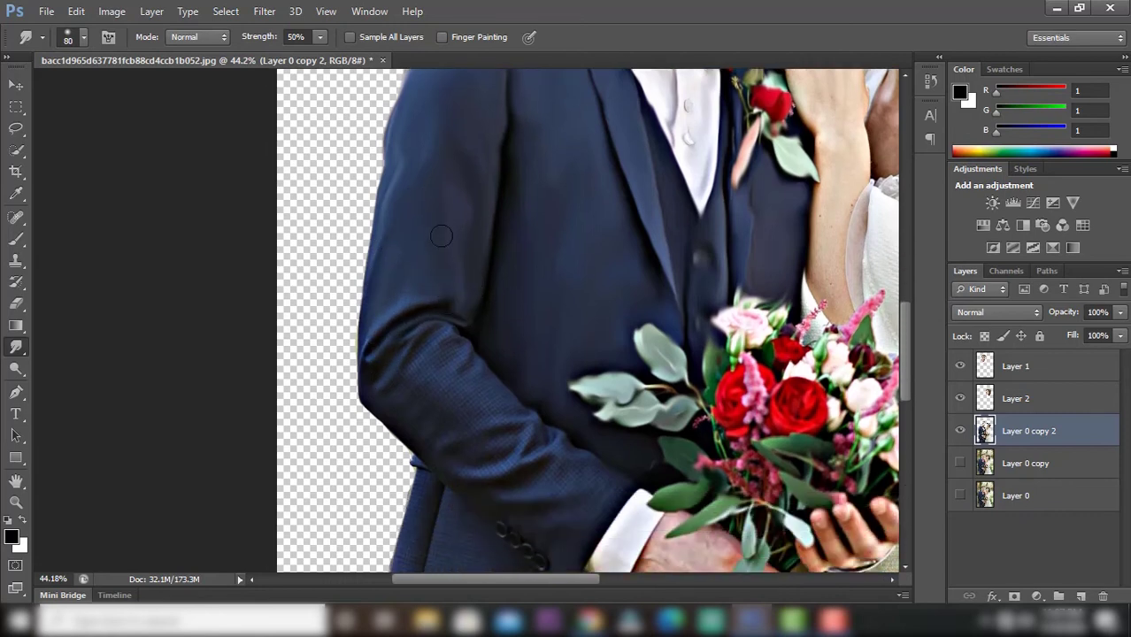
scroll(442, 235, "down", 3)
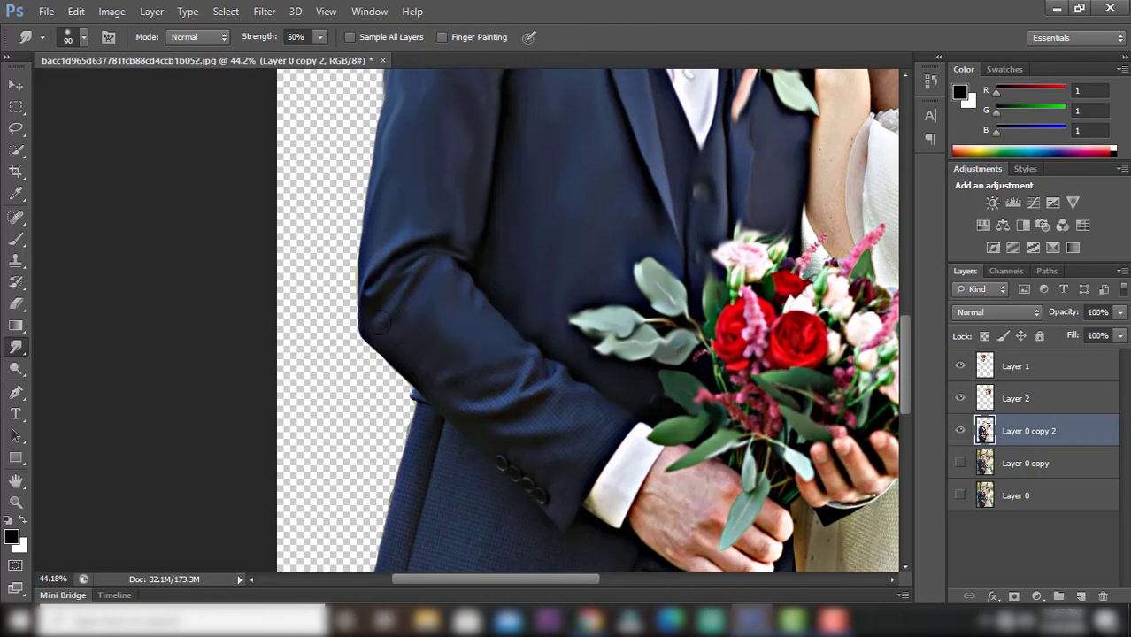
scroll(433, 303, "down", 3)
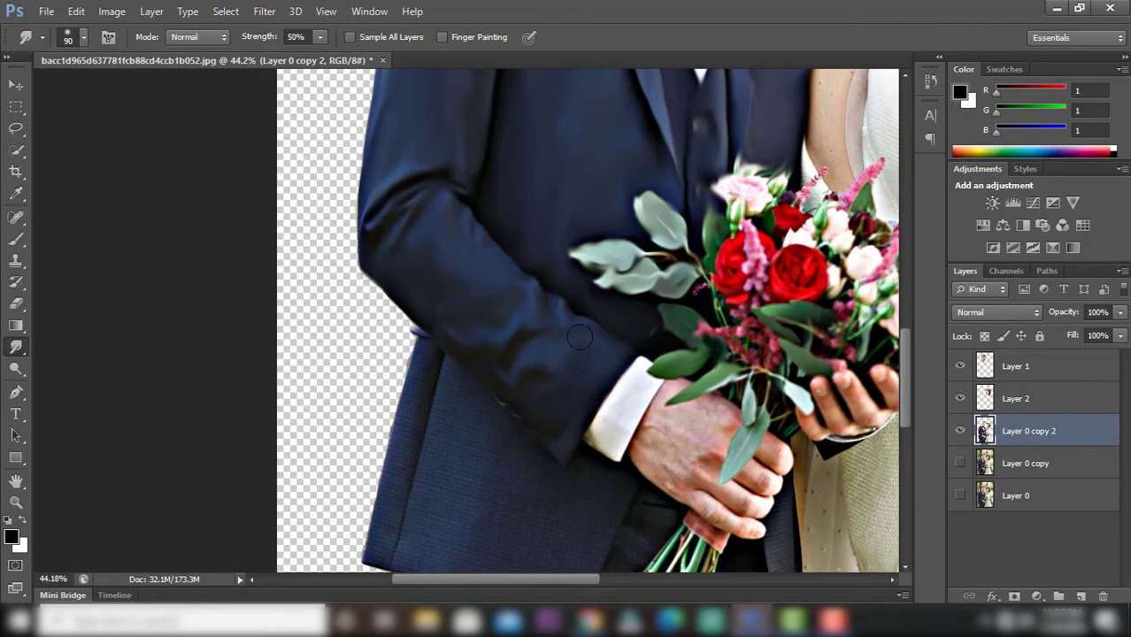
scroll(580, 336, "down", 4)
scroll(532, 319, "down", 4)
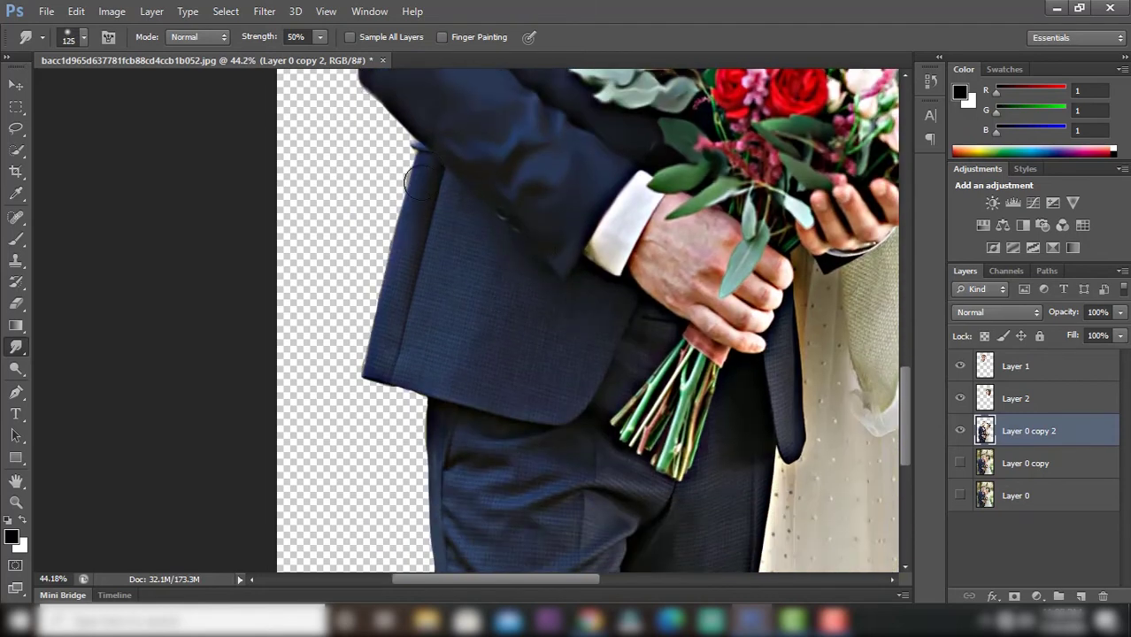
mouse_move(419, 182)
left_mouse_down()
mouse_move(430, 244)
mouse_move(390, 362)
mouse_move(471, 390)
left_mouse_up()
left_click_drag(445, 187, 411, 365)
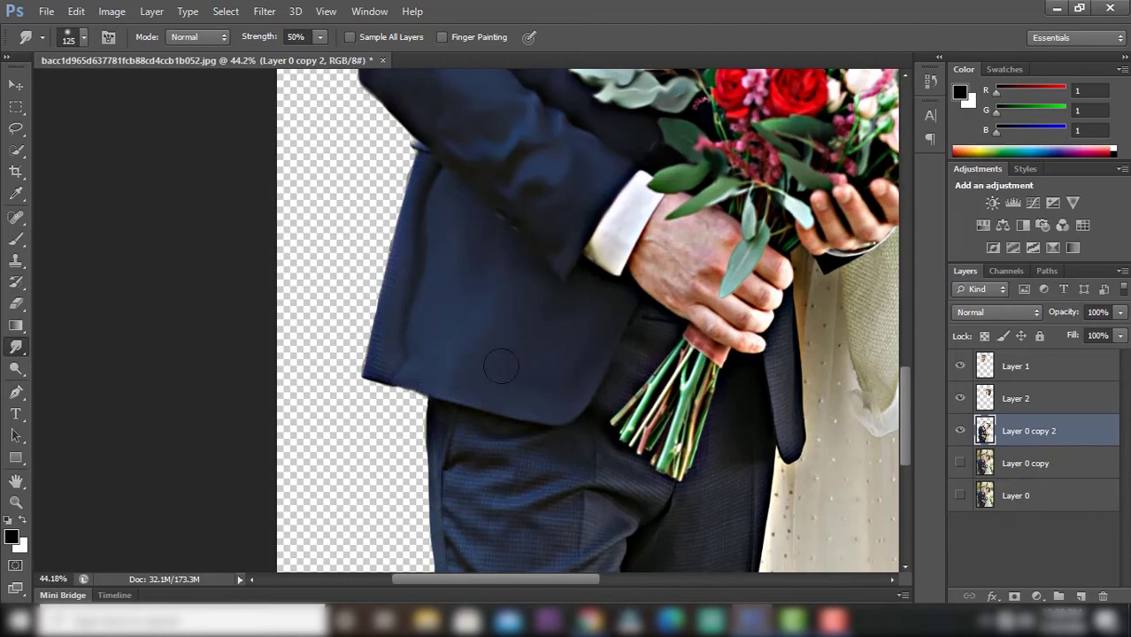
scroll(501, 367, "down", 3)
scroll(501, 366, "down", 1)
- With the brush reduced to 60 px, smooth the skin down the bride's neck
scroll(531, 285, "up", 3)
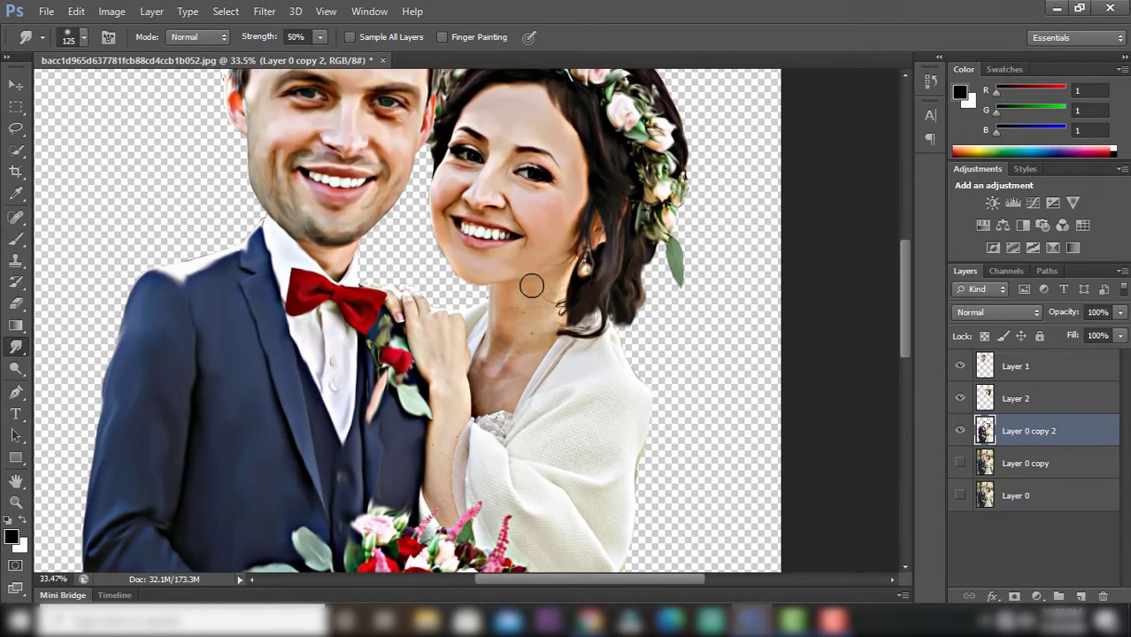
scroll(509, 238, "up", 1)
scroll(431, 240, "up", 1)
scroll(528, 193, "up", 1)
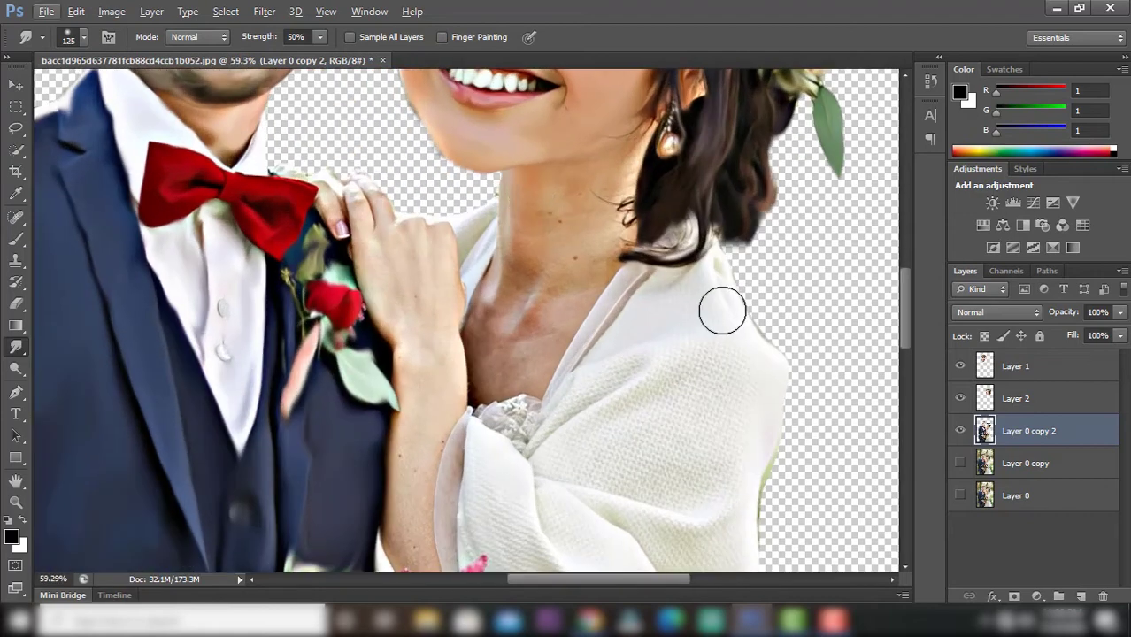
key("bracketleft")
key("bracketleft")
key("bracketleft")
key("bracketleft")
key("bracketleft")
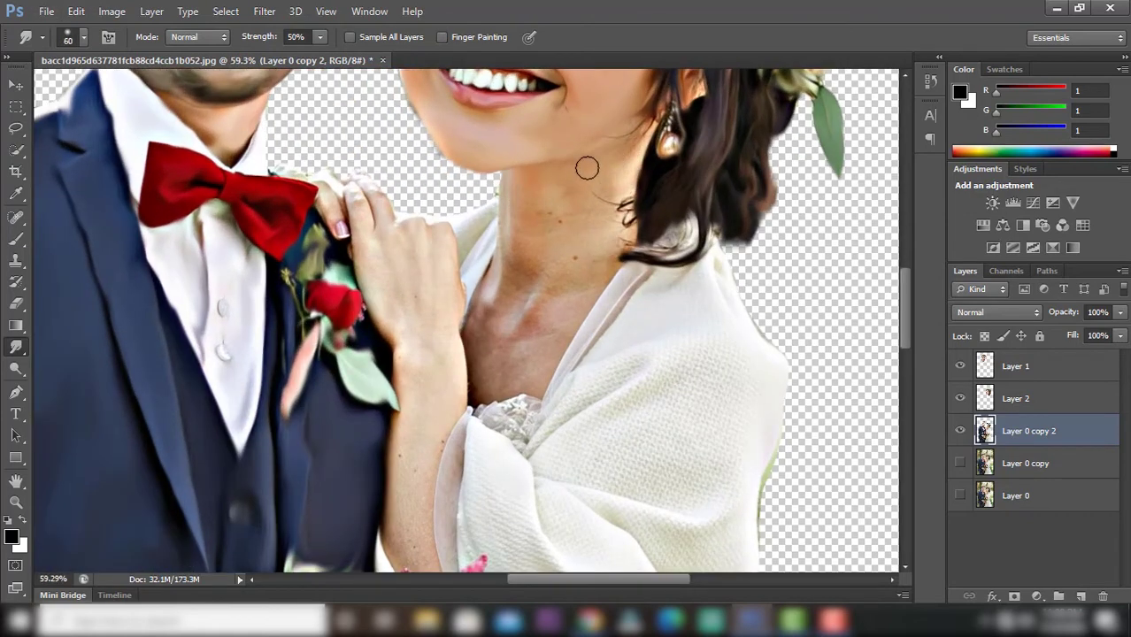
left_click_drag(587, 168, 626, 182)
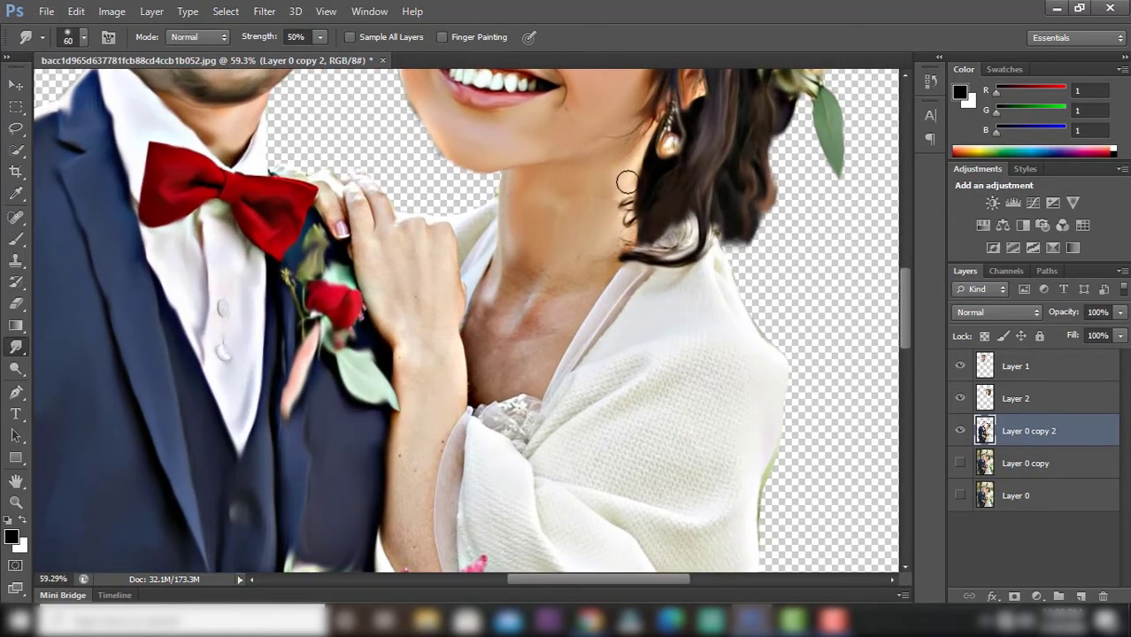
scroll(586, 227, "down", 2)
mouse_move(556, 256)
left_mouse_down()
mouse_move(547, 300)
mouse_move(525, 219)
mouse_move(486, 240)
mouse_move(471, 292)
mouse_move(507, 327)
mouse_move(495, 295)
mouse_move(528, 329)
left_mouse_up()
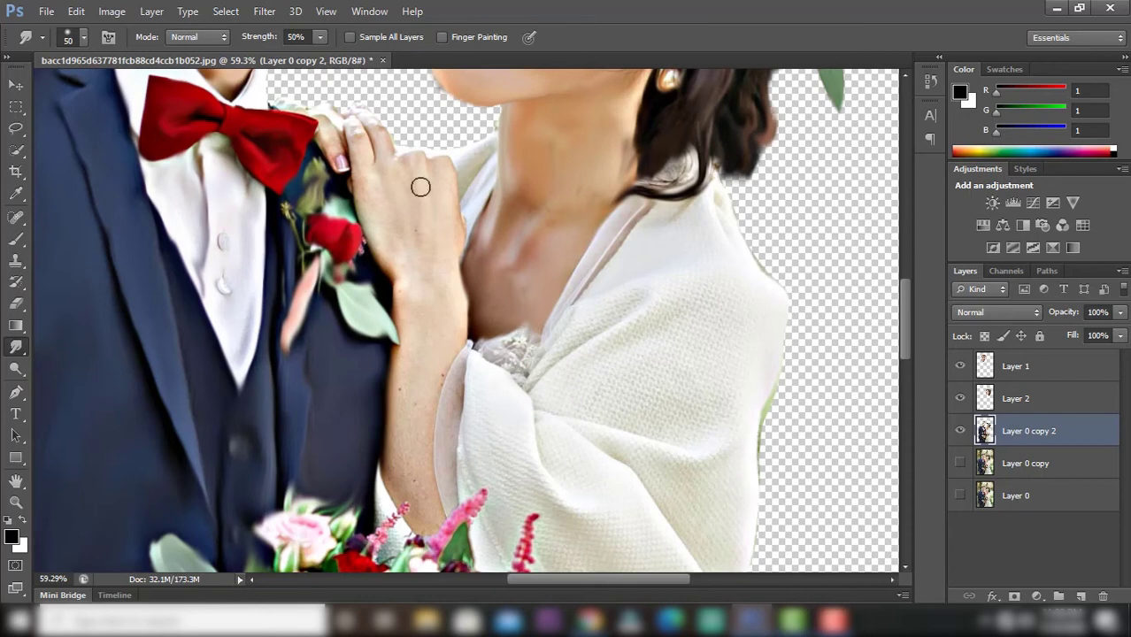
- Soften the bride's knuckles, fingertips and arm edge, and smear the dress edge by the bouquet
scroll(421, 186, "up", 1)
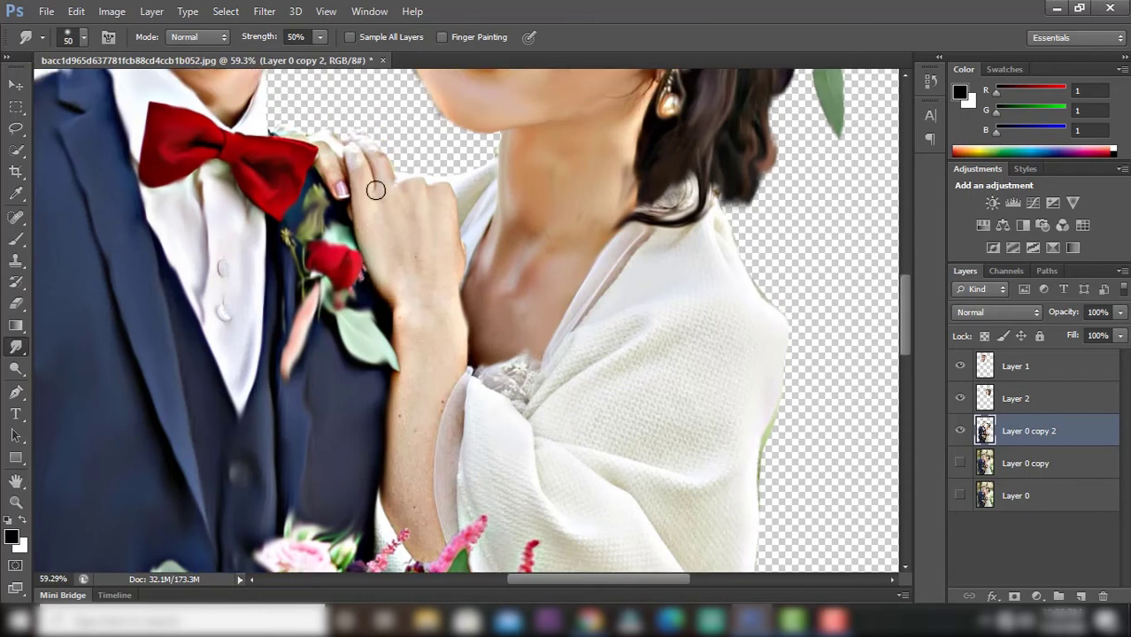
mouse_move(375, 190)
left_mouse_down()
mouse_move(368, 142)
mouse_move(401, 199)
left_mouse_up()
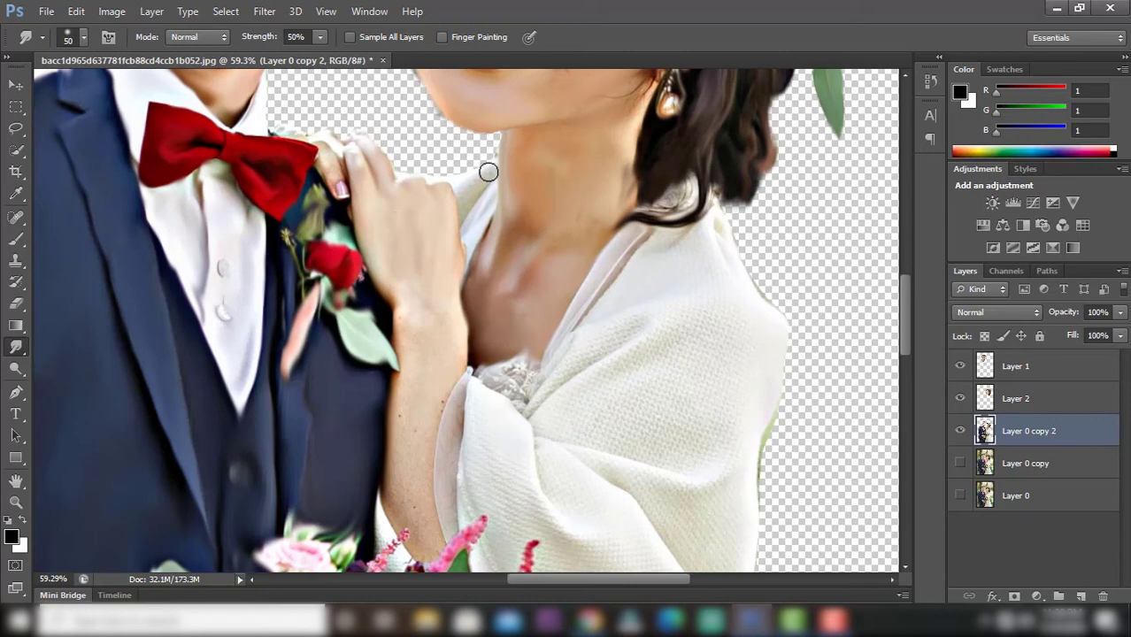
mouse_move(343, 144)
left_mouse_down()
mouse_move(329, 164)
mouse_move(345, 176)
left_mouse_up()
scroll(390, 220, "down", 1)
scroll(388, 205, "down", 1)
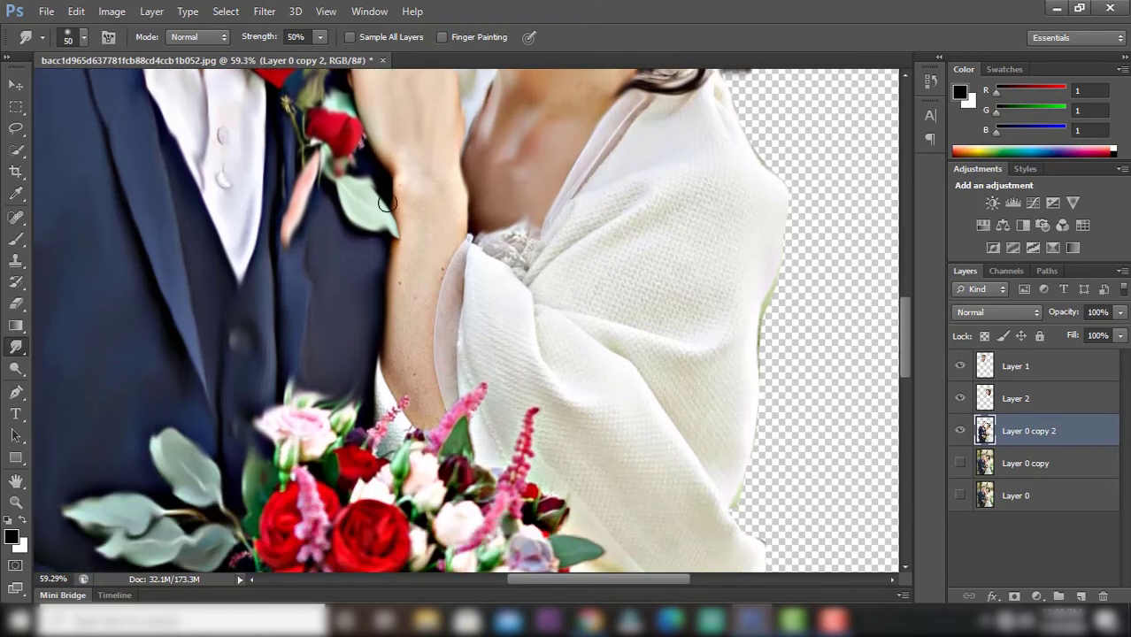
mouse_move(411, 228)
left_mouse_down()
mouse_move(429, 182)
mouse_move(457, 199)
mouse_move(439, 346)
mouse_move(427, 184)
mouse_move(400, 363)
mouse_move(421, 399)
mouse_move(421, 301)
mouse_move(437, 306)
mouse_move(451, 142)
left_mouse_up()
scroll(451, 142, "down", 3)
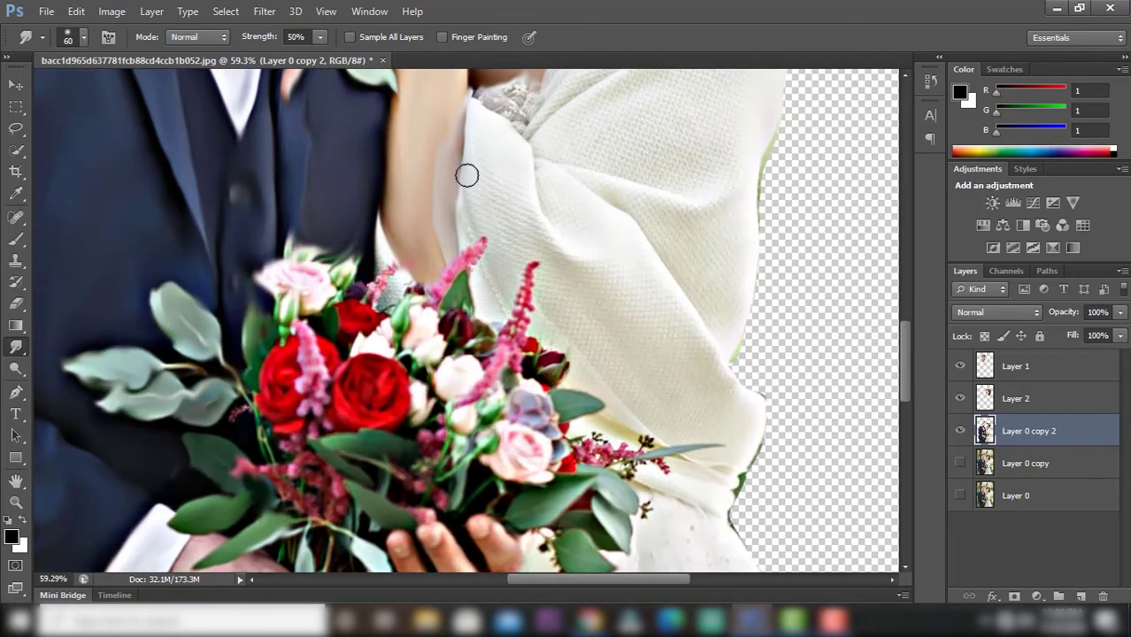
mouse_move(482, 314)
left_mouse_down()
mouse_move(498, 159)
mouse_move(528, 253)
mouse_move(508, 247)
left_mouse_up()
scroll(514, 168, "up", 2)
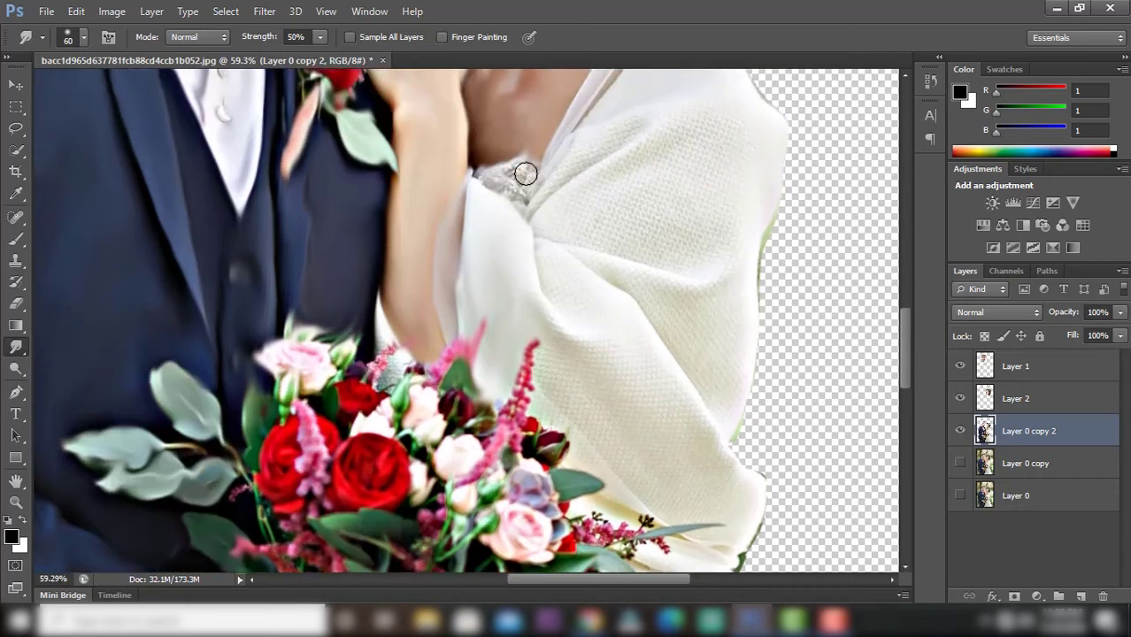
scroll(531, 213, "up", 1)
scroll(545, 237, "down", 2)
- Smear the hair strand and smooth the fabric texture at the dress shoulder
scroll(637, 163, "up", 1)
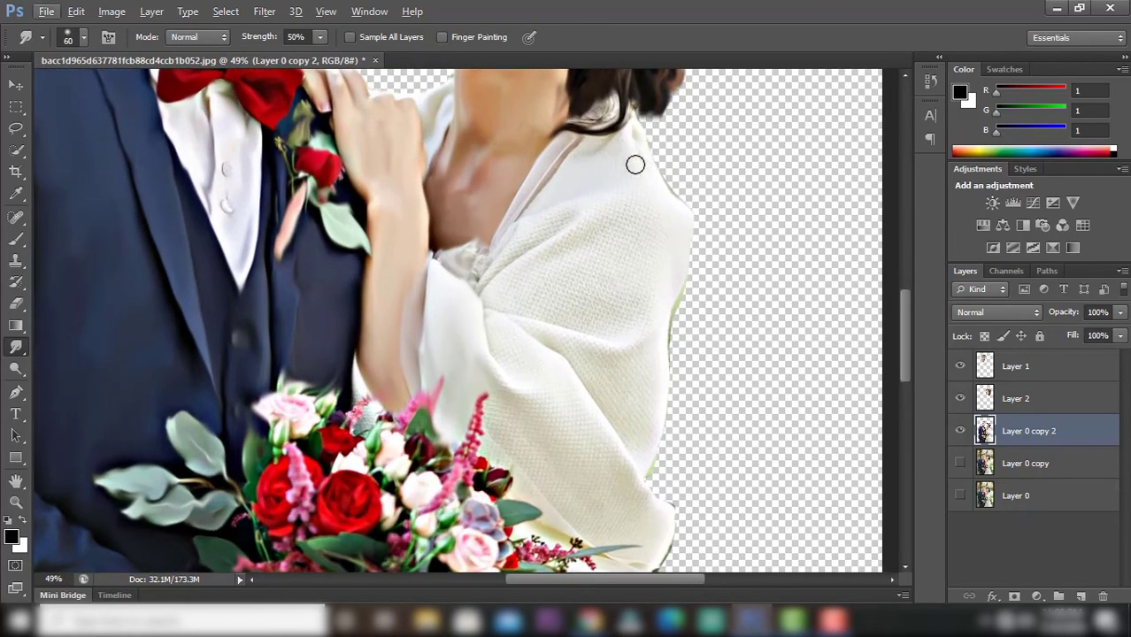
left_click_drag(589, 142, 598, 102)
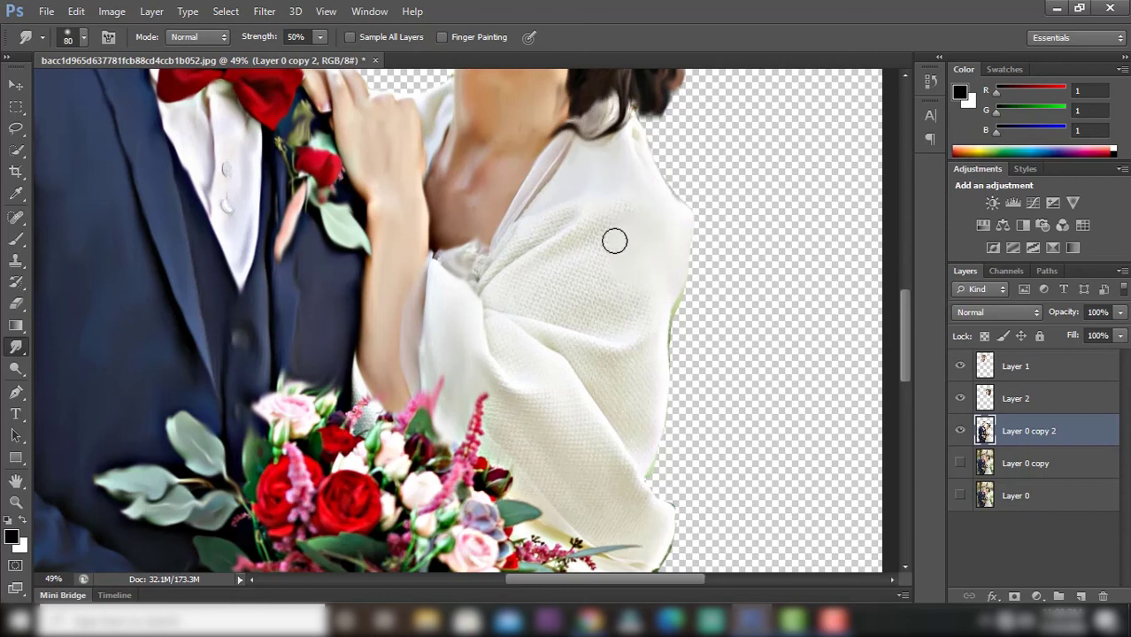
left_click_drag(585, 226, 566, 194)
mouse_move(527, 253)
left_mouse_down()
mouse_move(505, 309)
mouse_move(601, 336)
mouse_move(595, 246)
left_mouse_up()
scroll(531, 278, "down", 2)
scroll(543, 283, "down", 2)
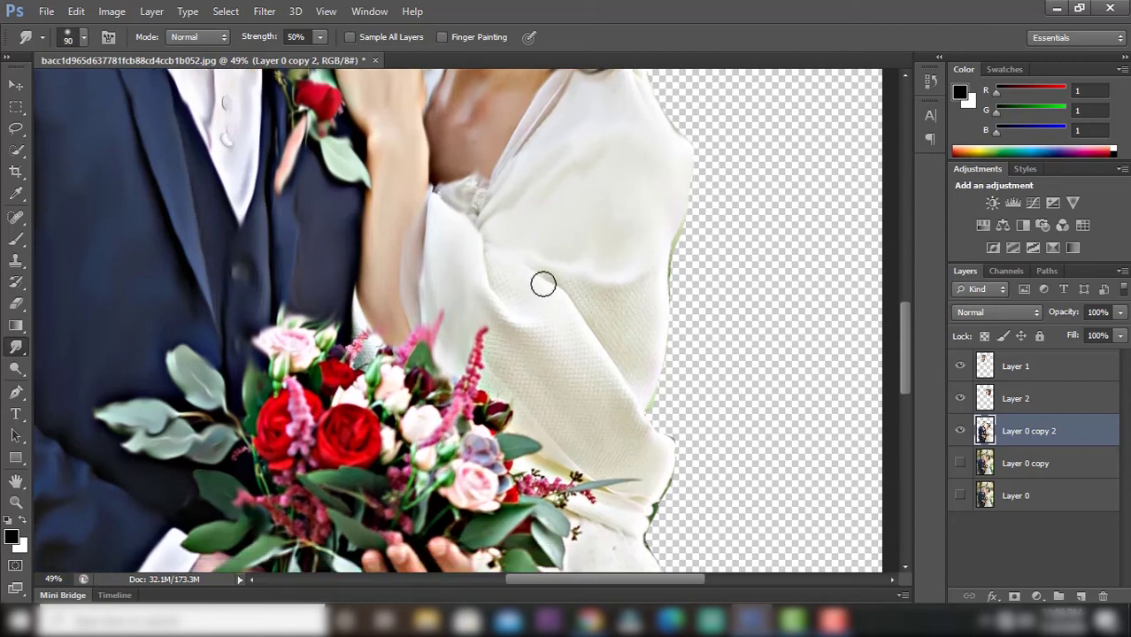
- With a much larger brush, smooth the dress fabric and upper bodice near the hand
key("bracketright")
key("bracketright")
mouse_move(639, 384)
left_mouse_down()
mouse_move(515, 323)
mouse_move(521, 354)
left_mouse_up()
scroll(540, 289, "down", 2)
mouse_move(540, 288)
left_mouse_down()
mouse_move(497, 306)
mouse_move(588, 390)
mouse_move(654, 401)
mouse_move(580, 334)
left_mouse_up()
scroll(566, 265, "down", 3)
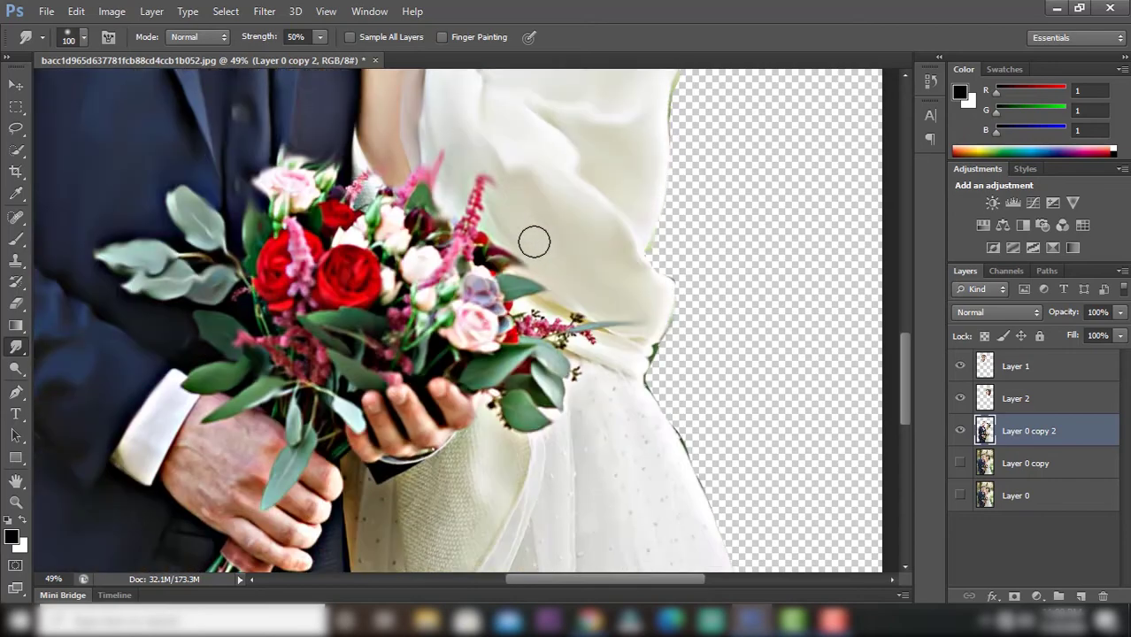
scroll(566, 262, "down", 3)
left_click_drag(634, 252, 576, 245)
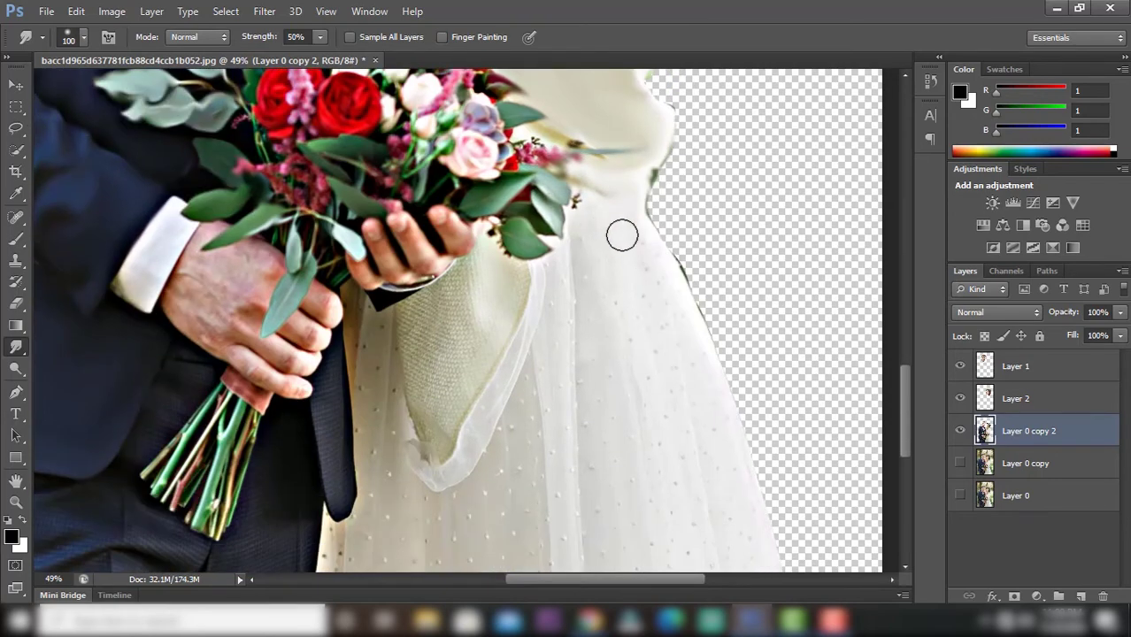
scroll(623, 246, "down", 2)
key("bracketright")
key("bracketright")
key("bracketright")
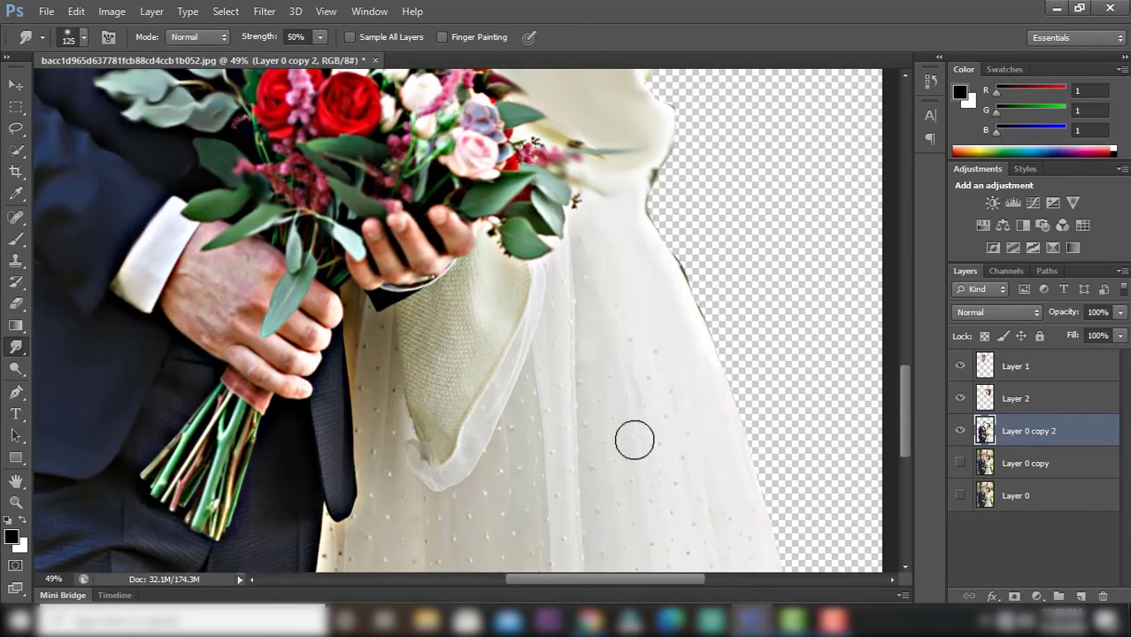
mouse_move(454, 370)
left_mouse_down()
mouse_move(447, 302)
mouse_move(495, 285)
mouse_move(515, 324)
mouse_move(450, 468)
mouse_move(386, 379)
mouse_move(445, 518)
mouse_move(548, 470)
mouse_move(603, 385)
mouse_move(610, 396)
left_mouse_up()
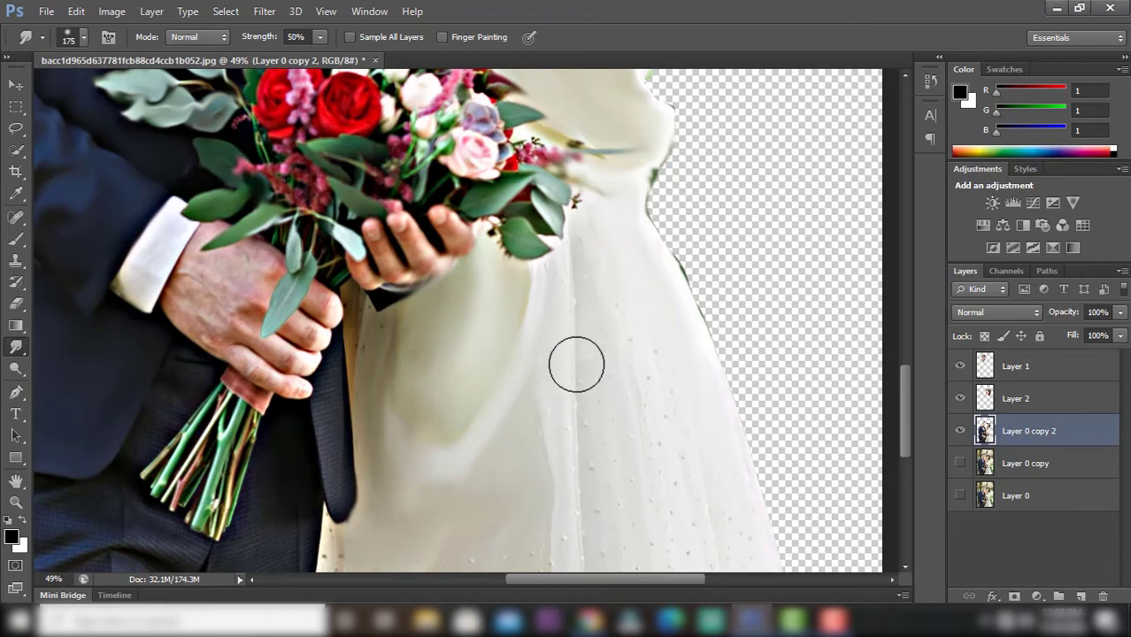
scroll(400, 430, "down", 3)
- With a smaller brush, smudge the leaves over the groom's hand and soften his fingers and sleeve
scroll(400, 430, "up", 2)
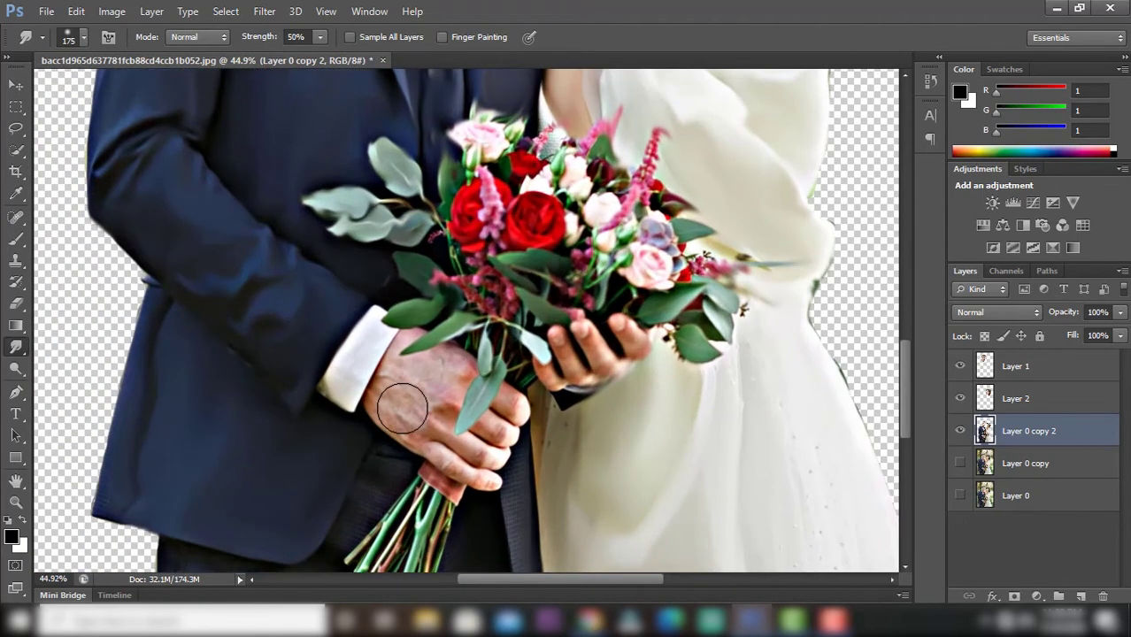
scroll(399, 403, "up", 1)
key("bracketleft")
key("bracketleft")
key("bracketleft")
key("bracketleft")
key("bracketleft")
key("bracketleft")
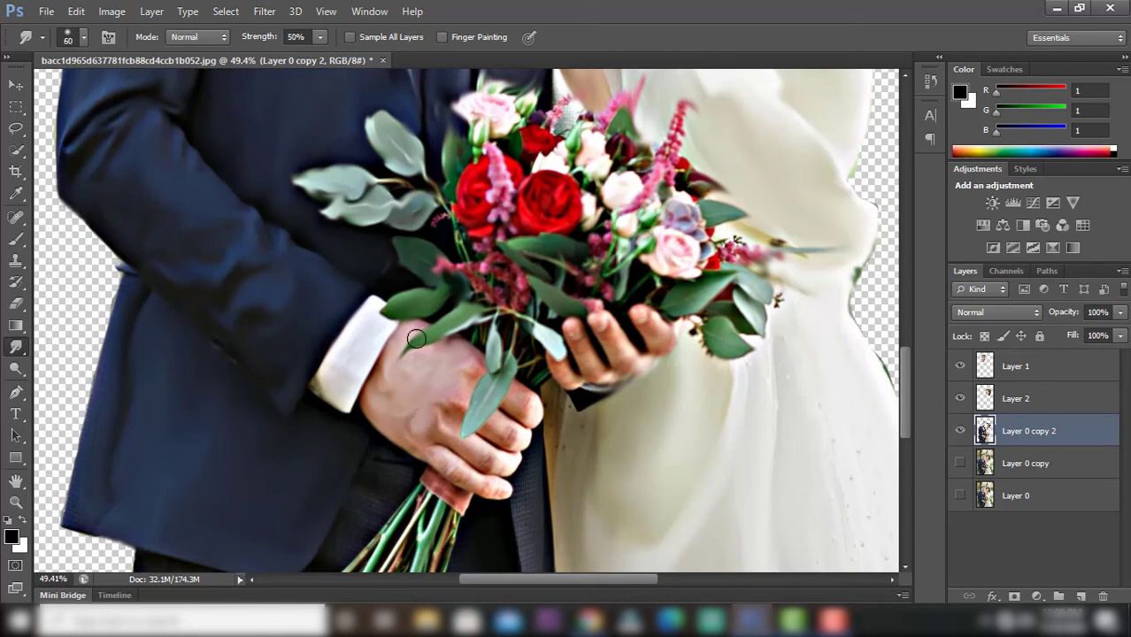
left_click_drag(416, 339, 479, 372)
scroll(441, 392, "down", 2)
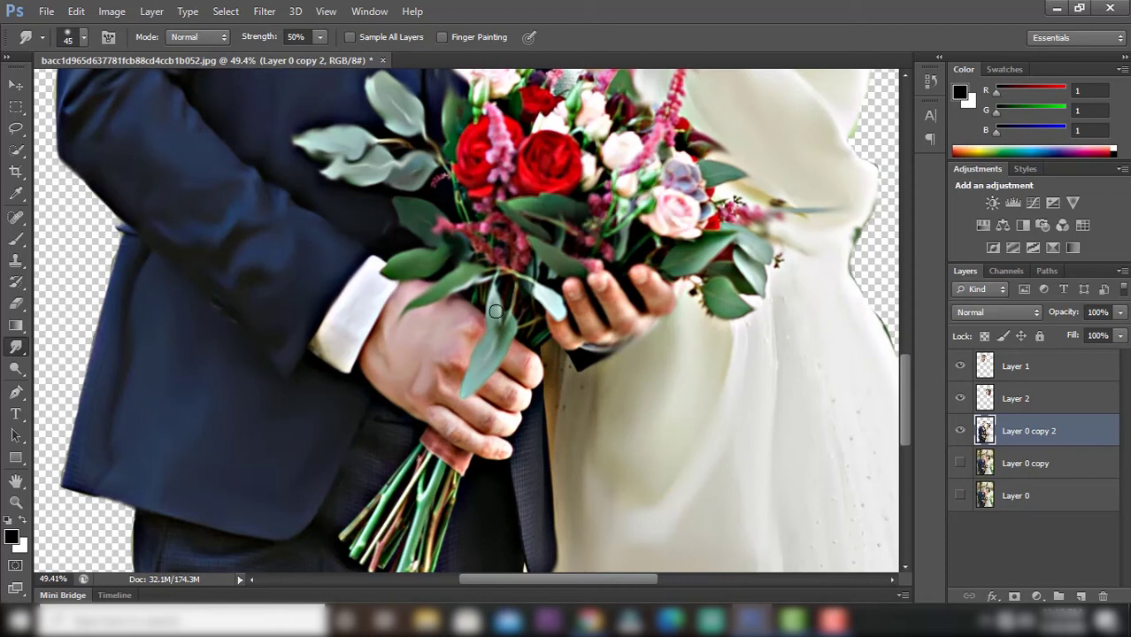
left_click_drag(487, 296, 462, 354)
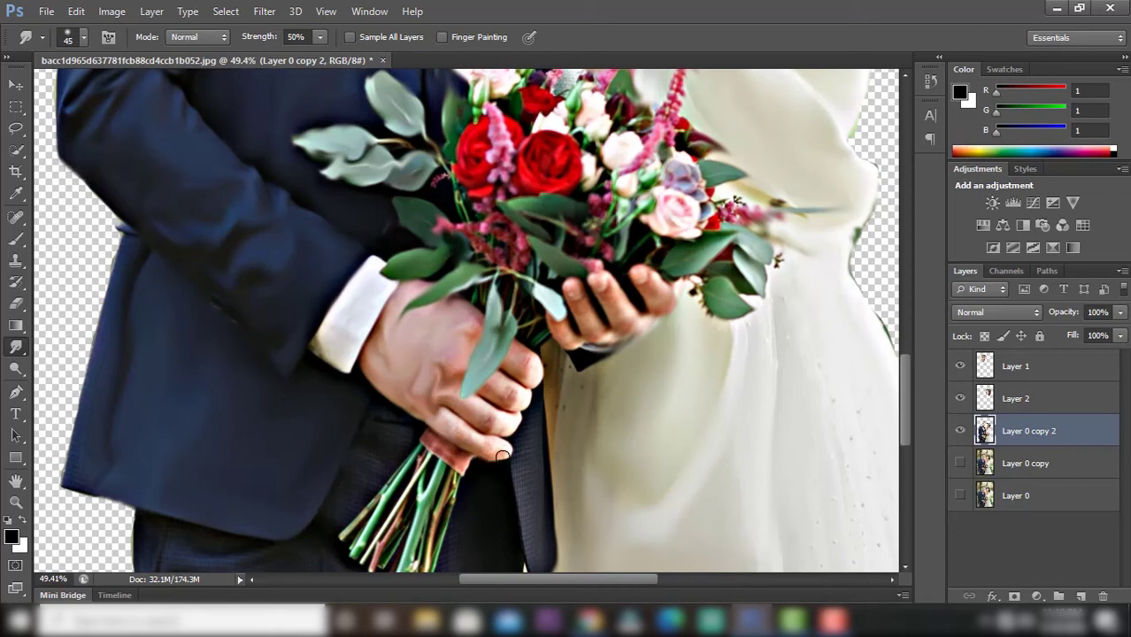
mouse_move(511, 428)
left_mouse_down()
mouse_move(493, 395)
mouse_move(522, 354)
left_mouse_up()
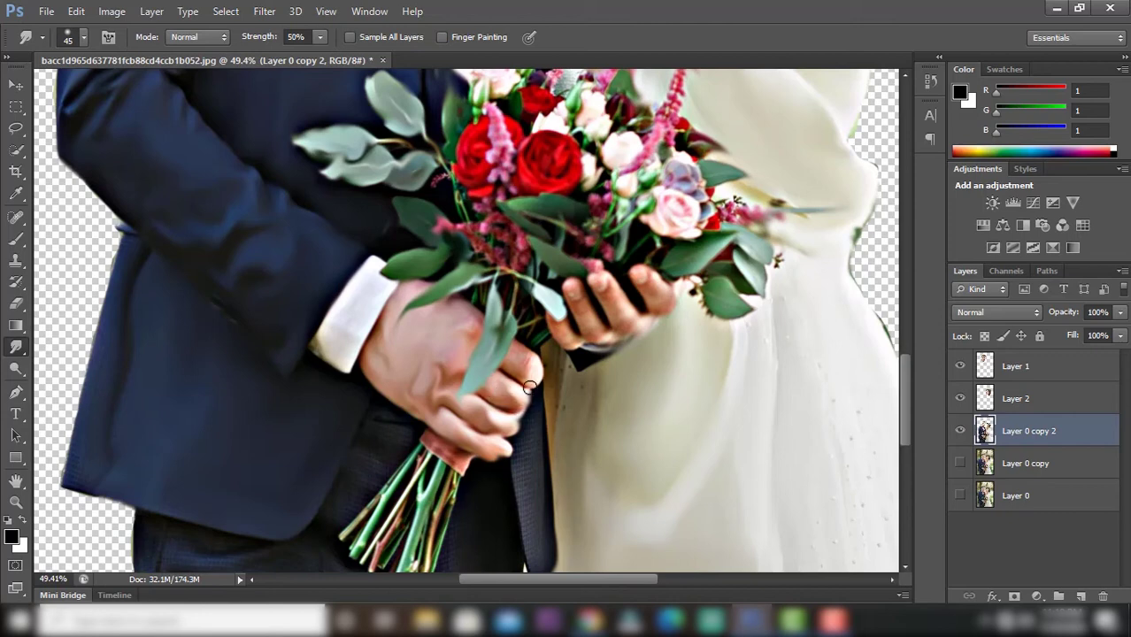
scroll(542, 372, "up", 1)
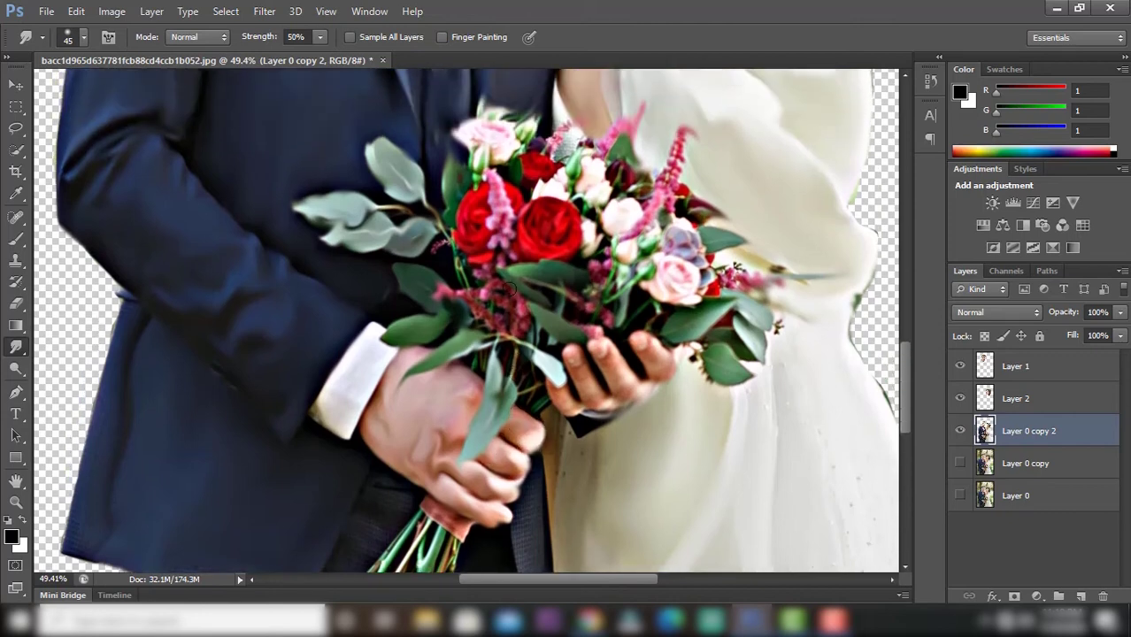
scroll(547, 381, "up", 1)
scroll(551, 389, "up", 1)
left_click_drag(554, 393, 578, 412)
mouse_move(570, 356)
left_mouse_down()
mouse_move(595, 403)
mouse_move(576, 358)
mouse_move(633, 394)
mouse_move(611, 352)
mouse_move(638, 347)
mouse_move(665, 377)
mouse_move(644, 392)
left_mouse_up()
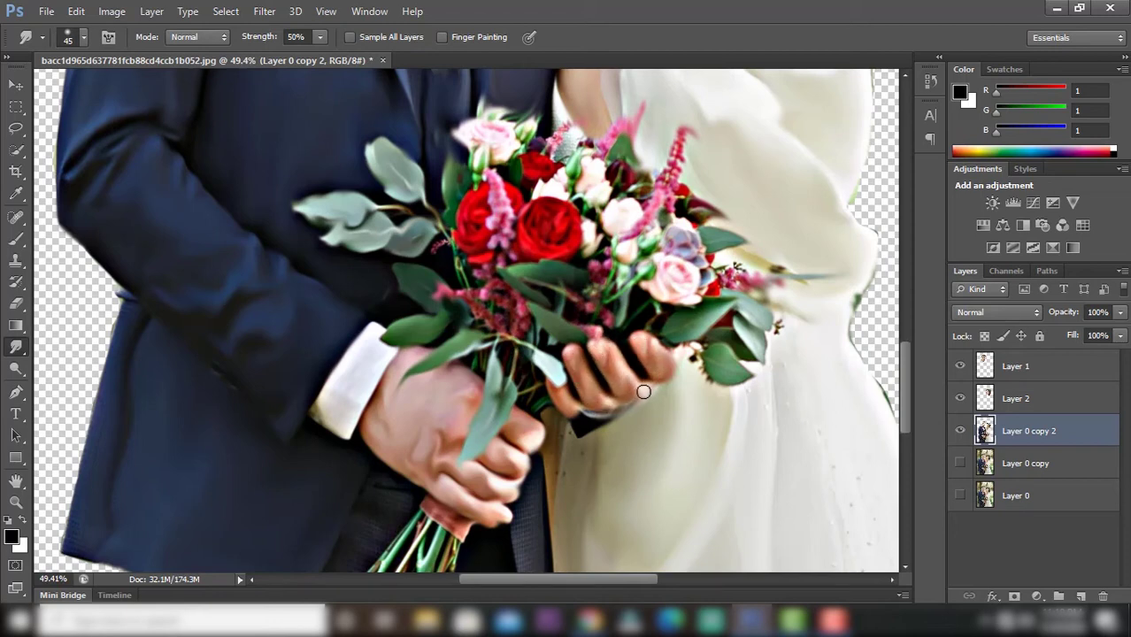
- Smudge the jacket lapel, bouquet stems and the pink, red and white flowers into strokes
scroll(563, 392, "down", 2)
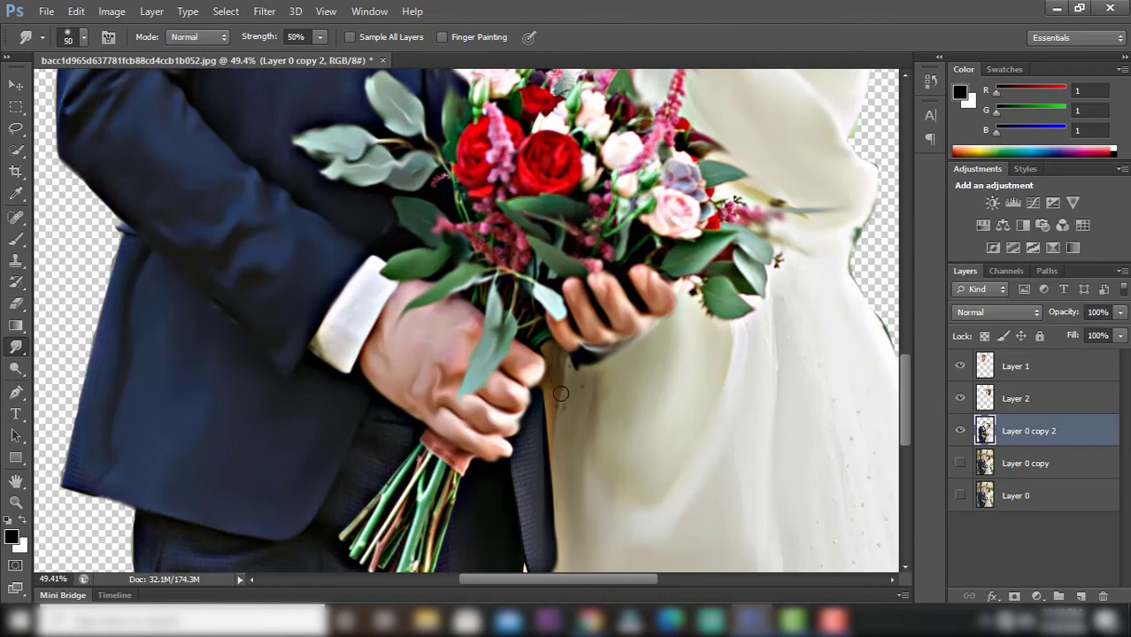
key("bracketright")
scroll(561, 431, "down", 2)
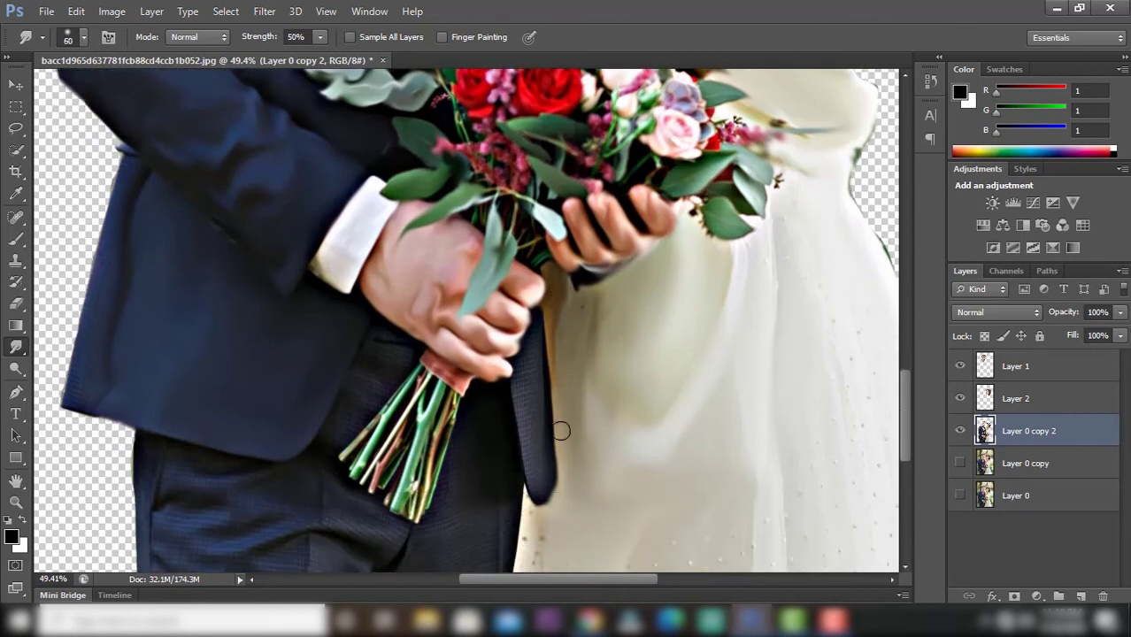
left_click_drag(531, 365, 535, 472)
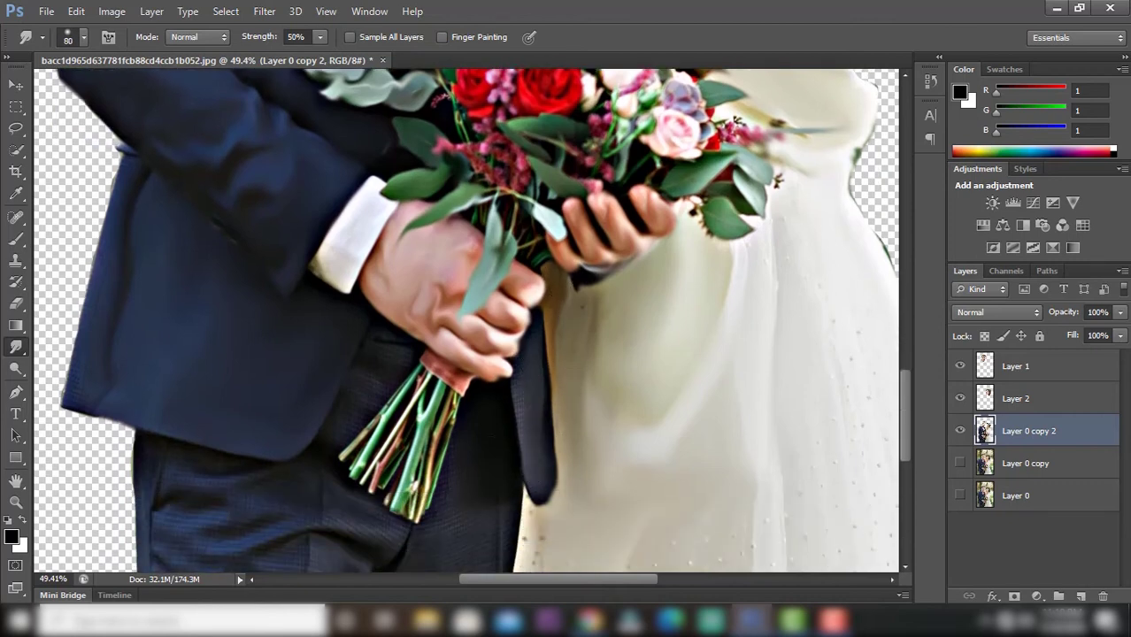
scroll(504, 509, "down", 2)
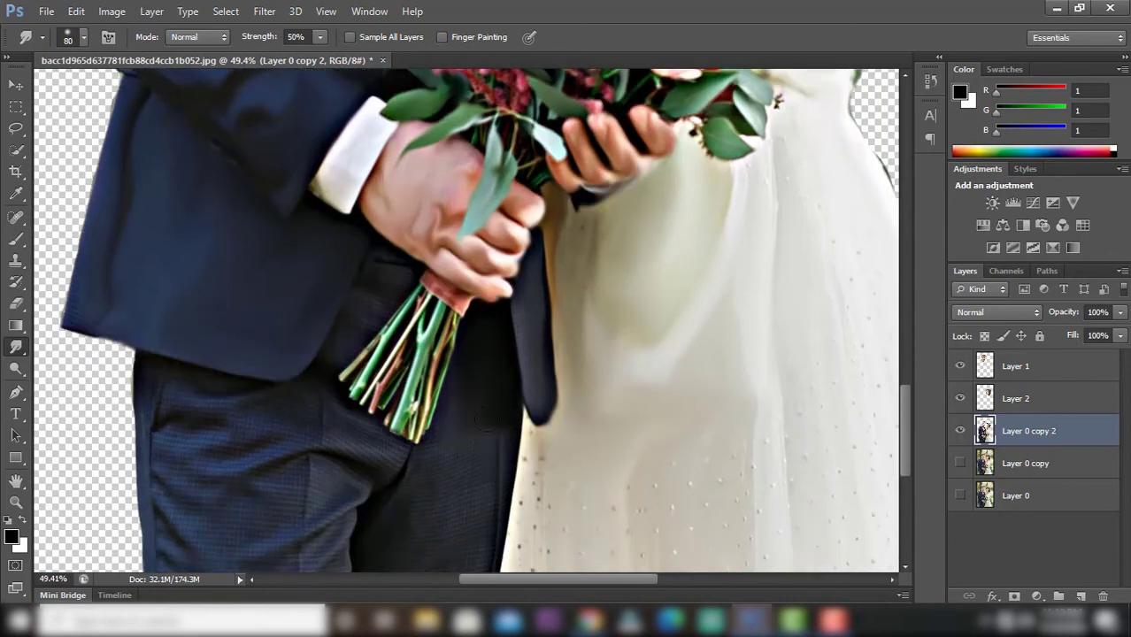
mouse_move(445, 332)
left_mouse_down()
mouse_move(417, 411)
mouse_move(394, 432)
mouse_move(415, 305)
mouse_move(360, 372)
mouse_move(428, 308)
left_mouse_up()
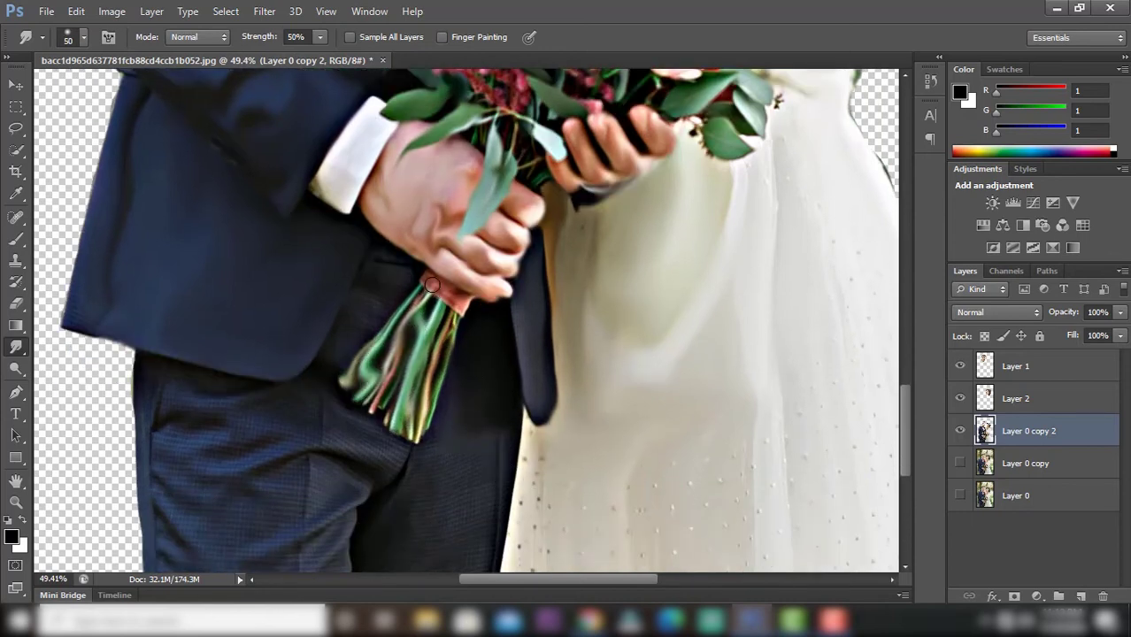
scroll(461, 301, "up", 1)
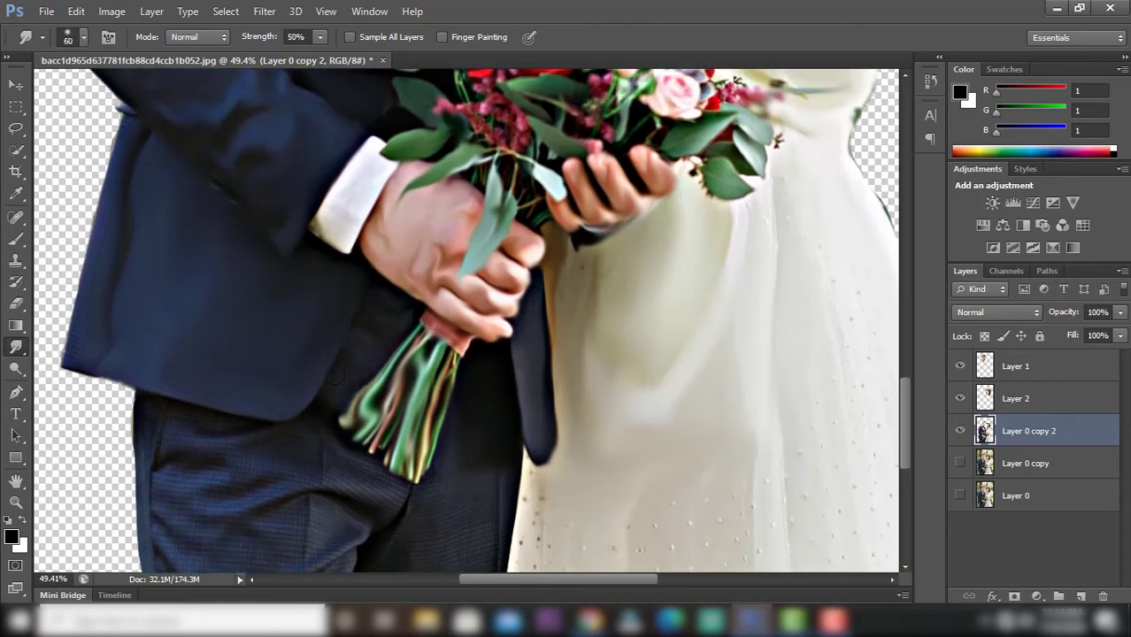
scroll(550, 353, "up", 4)
scroll(548, 336, "up", 3)
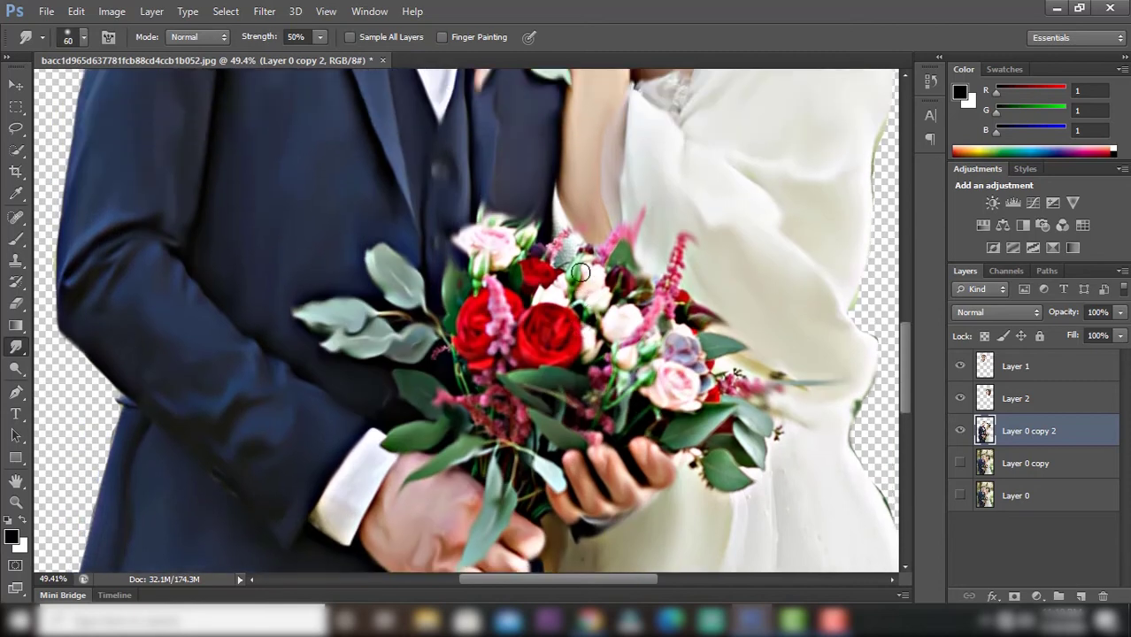
left_click_drag(496, 292, 534, 332)
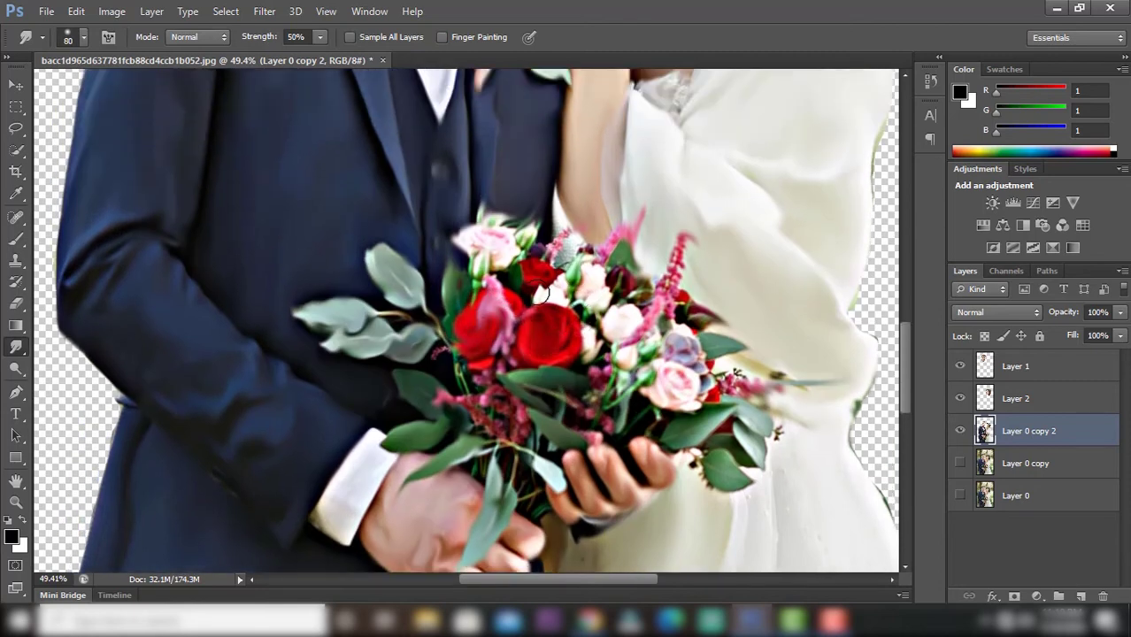
mouse_move(541, 294)
left_mouse_down()
mouse_move(595, 389)
mouse_move(716, 364)
mouse_move(788, 426)
left_mouse_up()
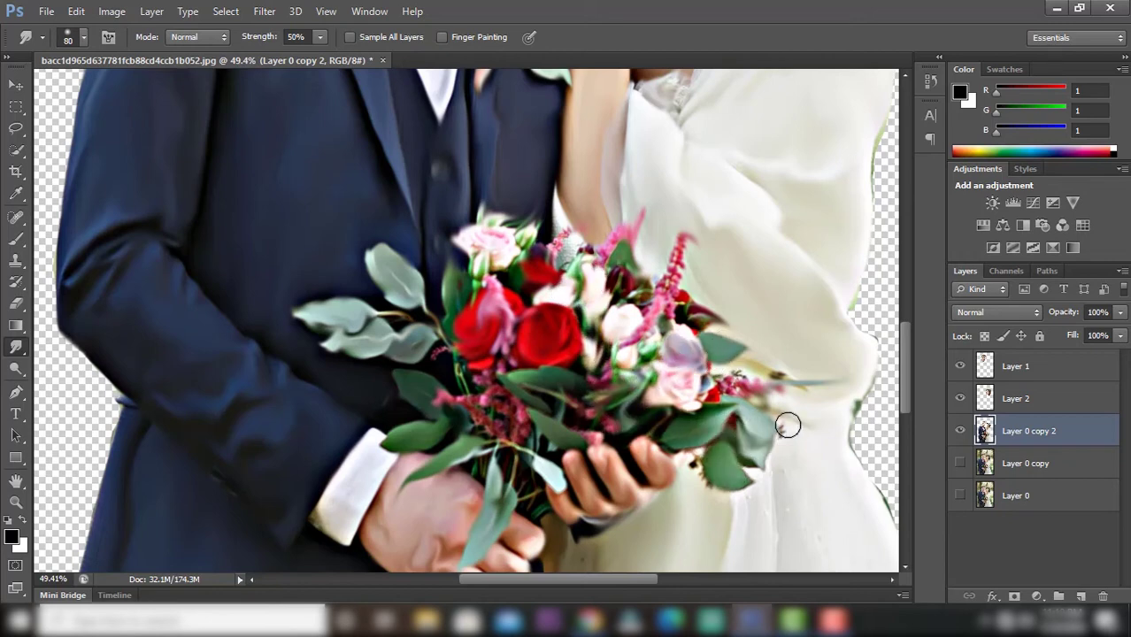
mouse_move(503, 399)
left_mouse_down()
mouse_move(478, 356)
mouse_move(566, 399)
left_mouse_up()
scroll(549, 399, "down", 2)
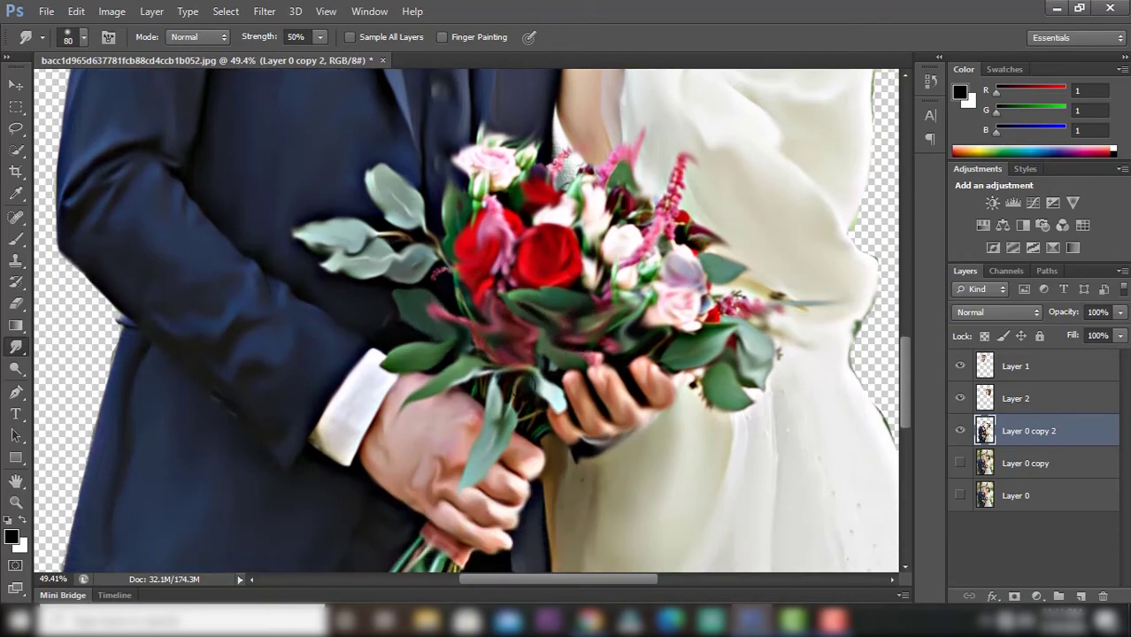
scroll(603, 331, "down", 5)
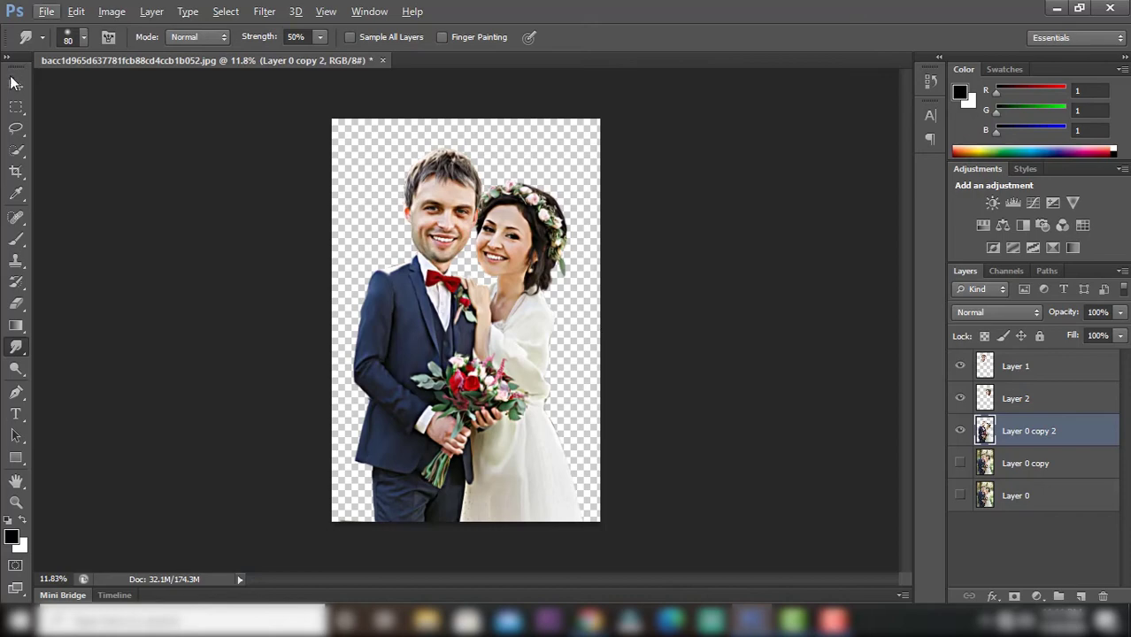
- Open Digital Painting Background Files-Recovered.psd from the recent files list
left_click(15, 84)
scroll(23, 91, "up", 1)
left_click(46, 11)
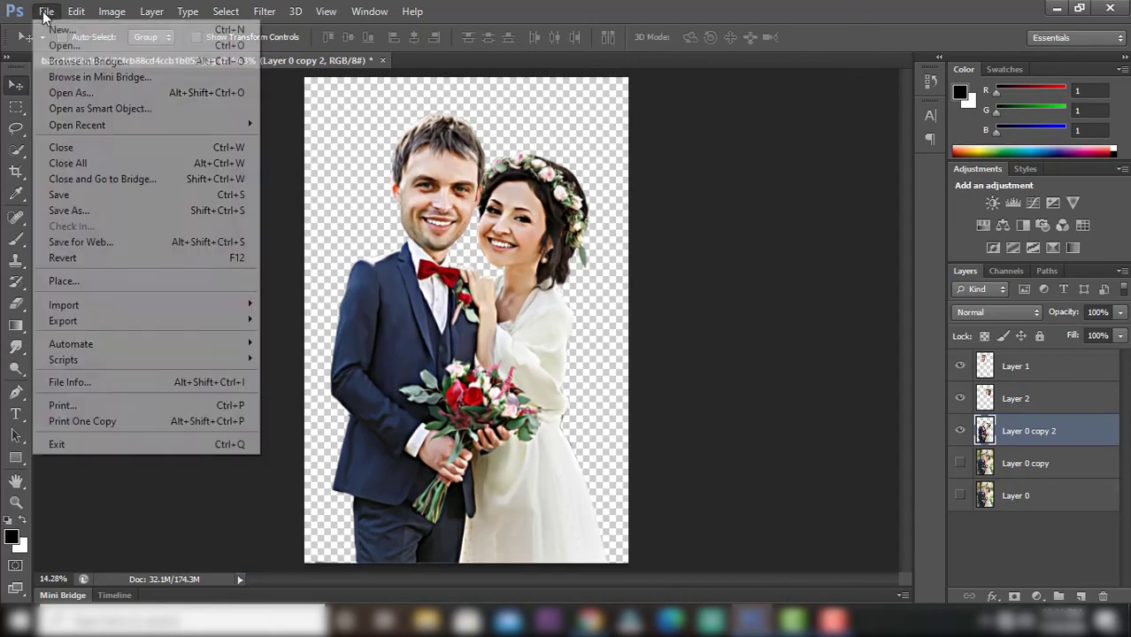
left_click(372, 156)
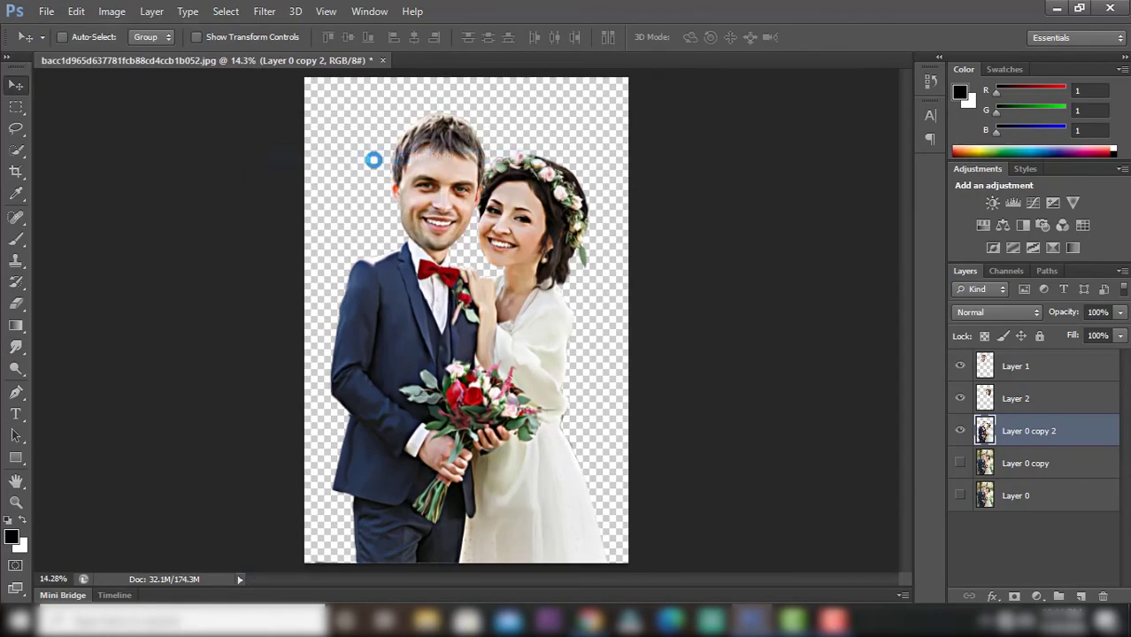
- Make the top hidden painting layers visible, including Layers 35, 34, 33, 30 and 29
left_click(959, 387)
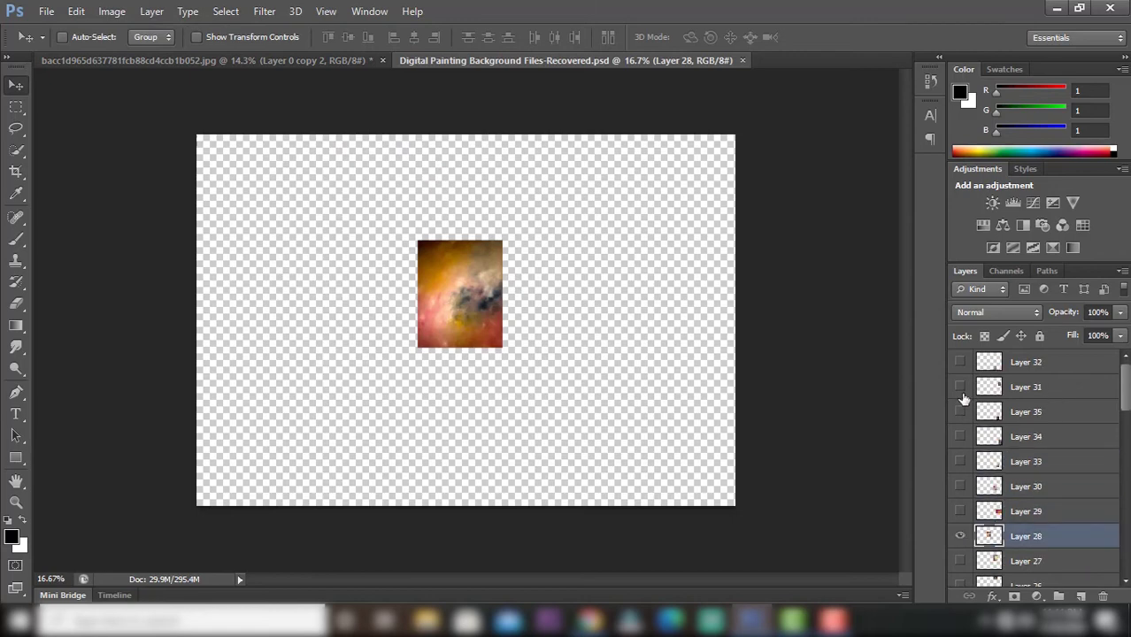
left_click(960, 362)
left_click(961, 411)
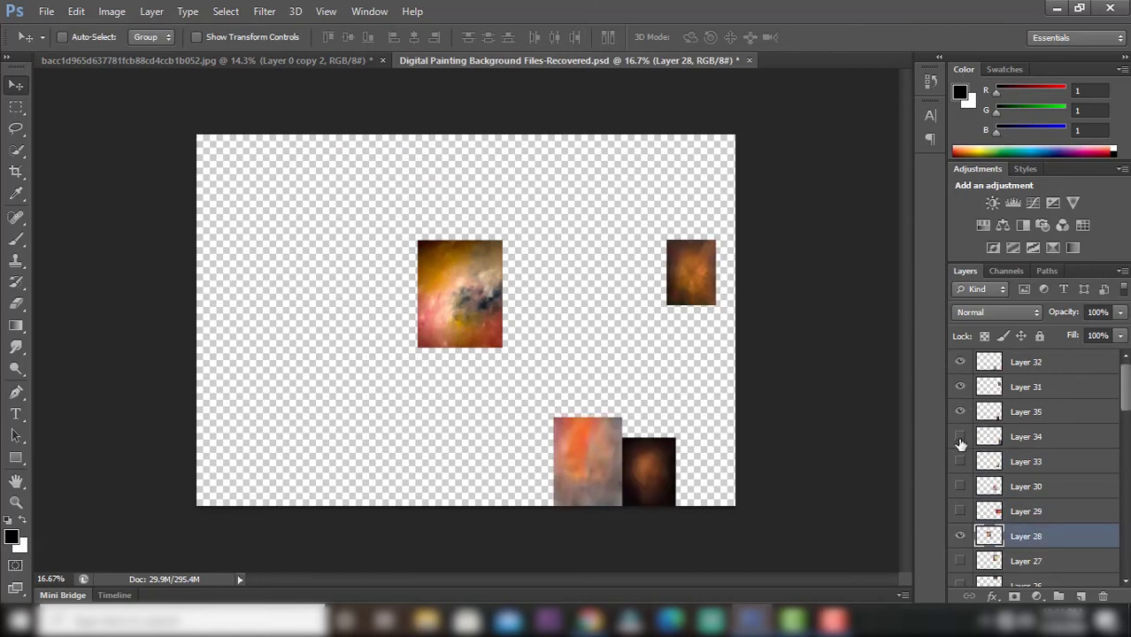
left_click(959, 436)
left_click(960, 463)
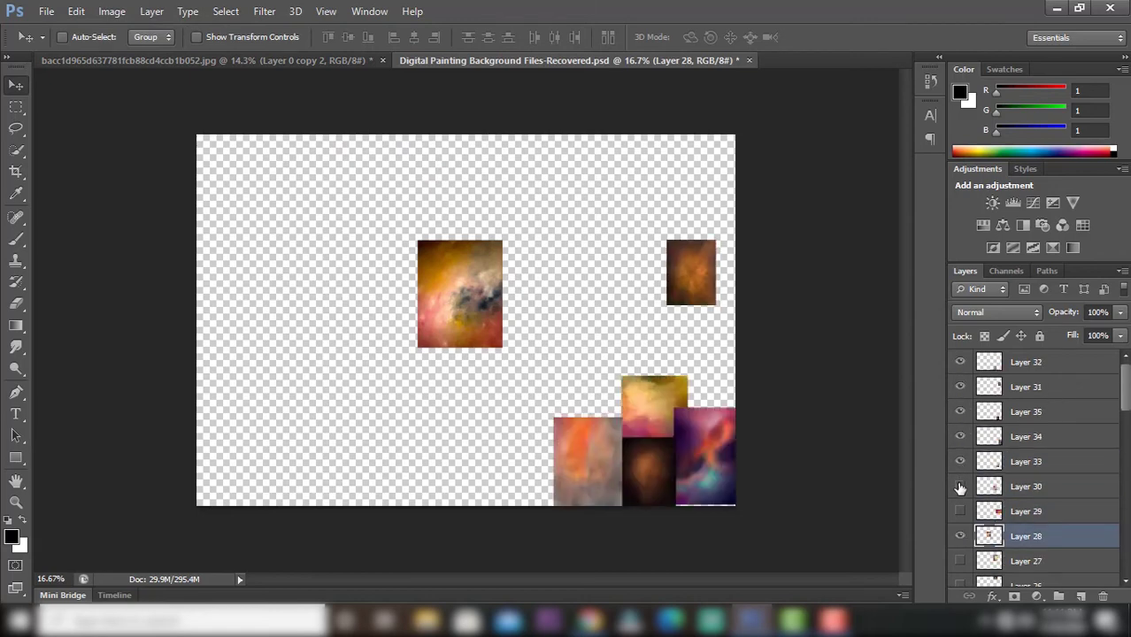
left_click(960, 486)
left_click(960, 512)
- Make Layers 27, 26, 1, 12 and 11 copy visible as well
scroll(961, 478, "down", 5)
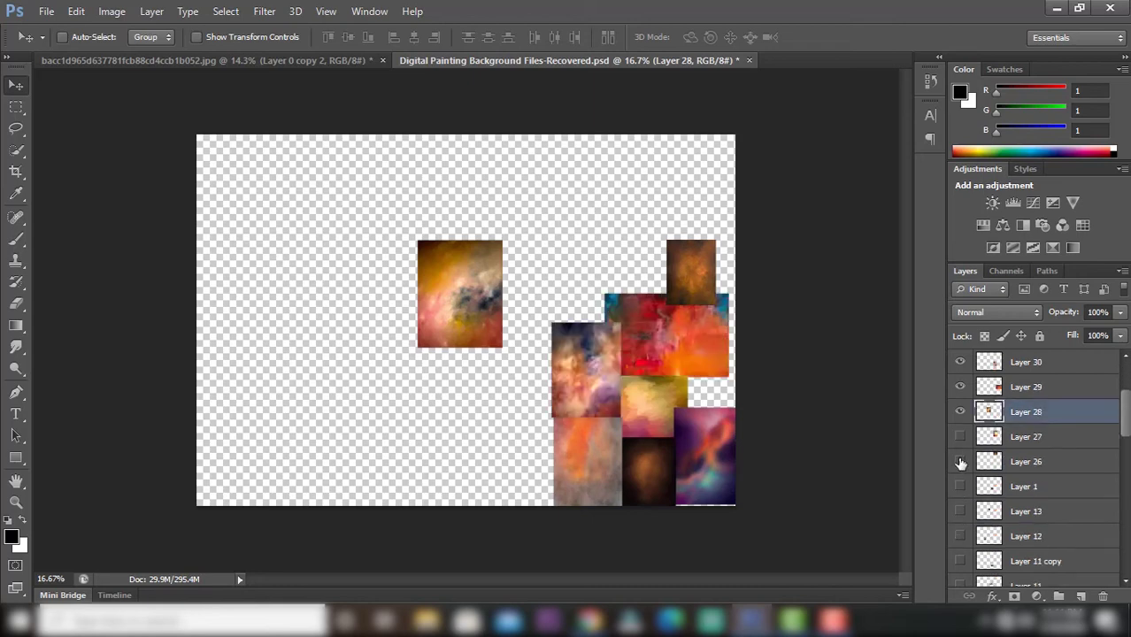
left_click(961, 438)
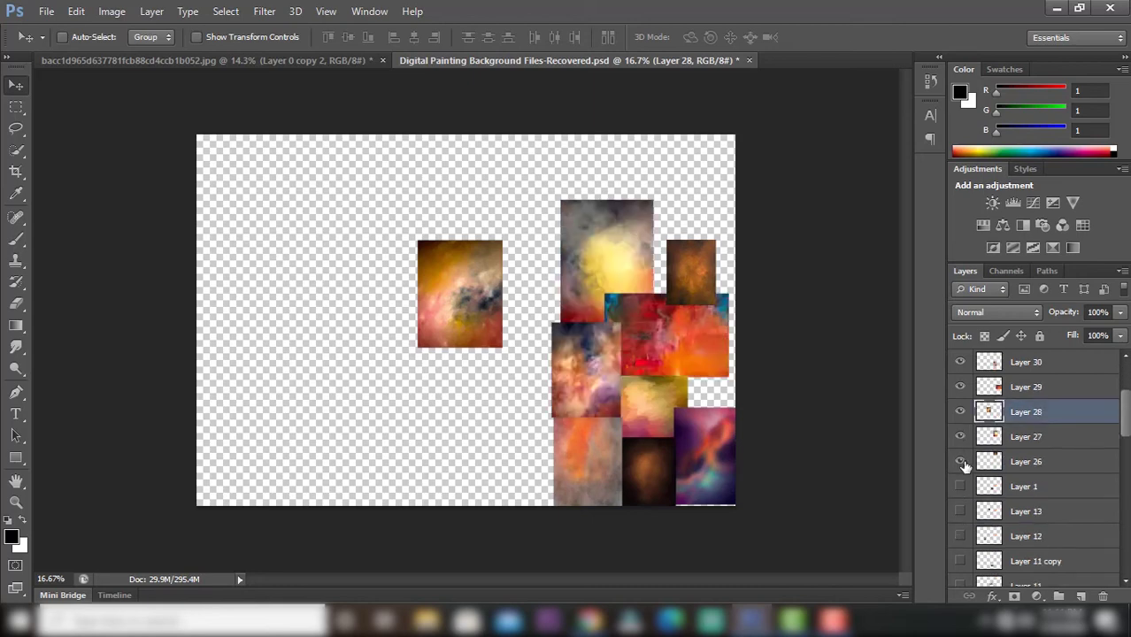
left_click(961, 462)
left_click(961, 487)
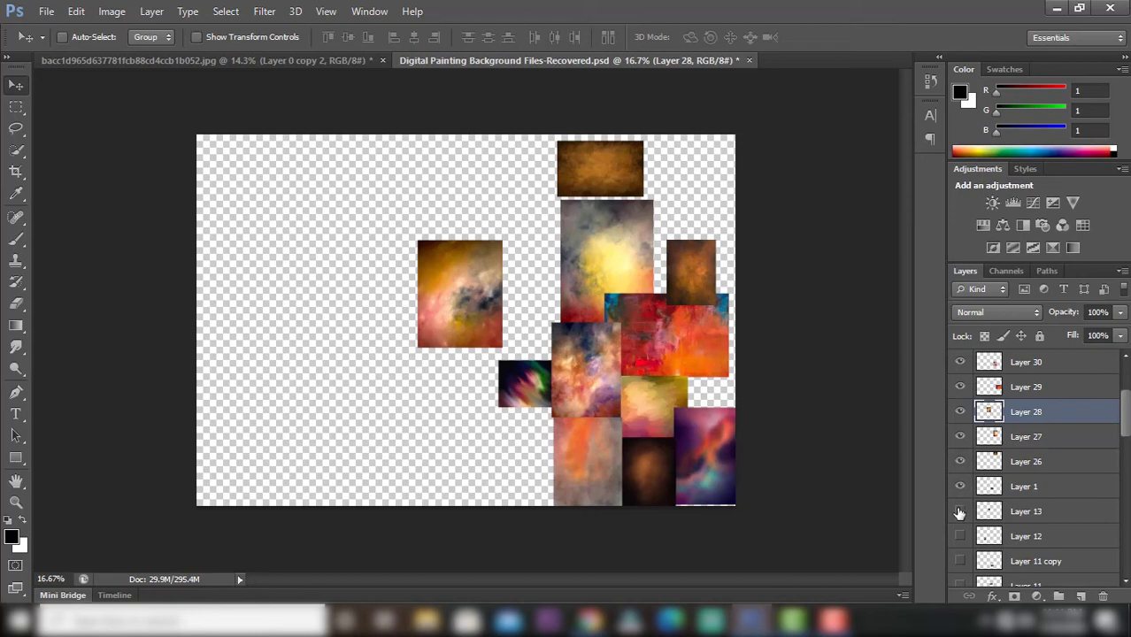
left_click(961, 537)
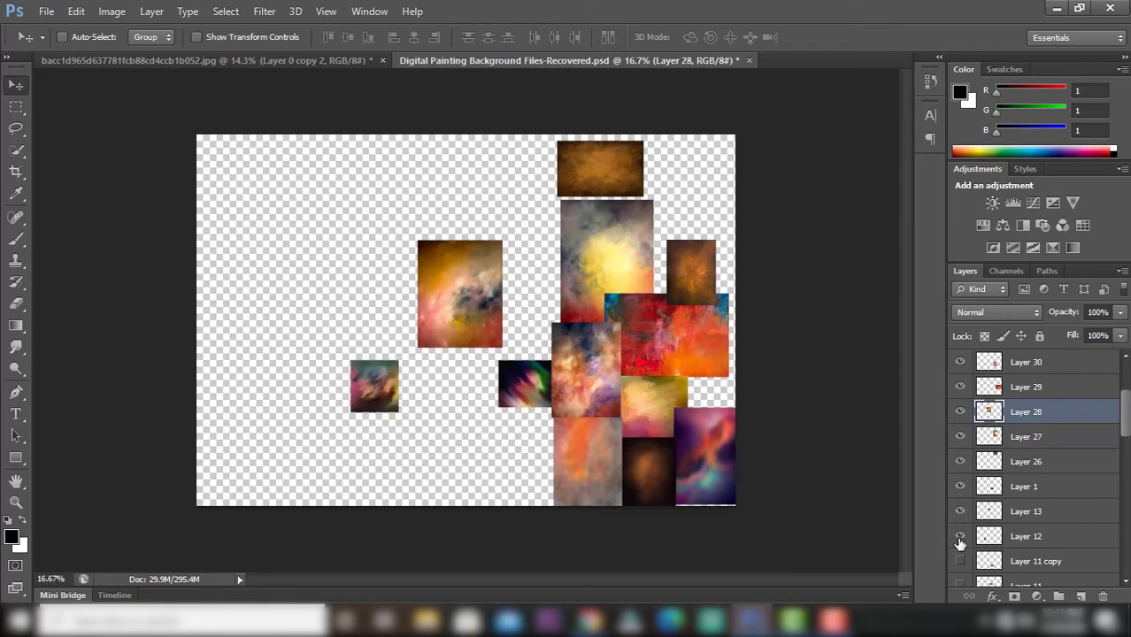
left_click(961, 562)
- Copy the grey-green Layer 11 copy texture into the wedding photo and enlarge it
left_click(961, 561)
left_click(1017, 563)
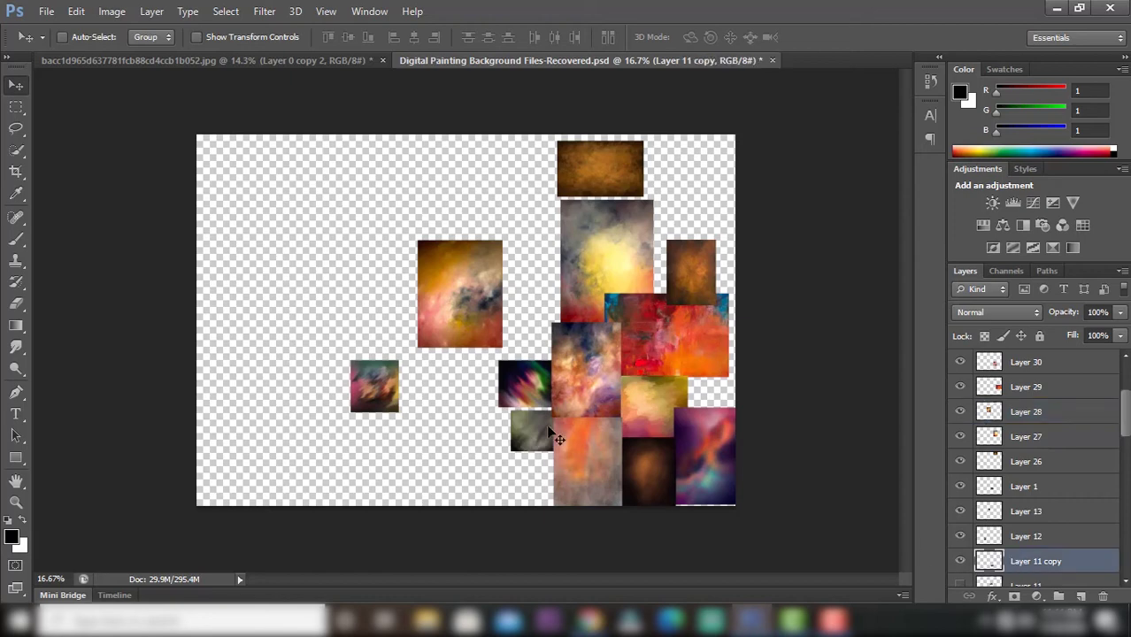
left_click_drag(549, 430, 511, 273)
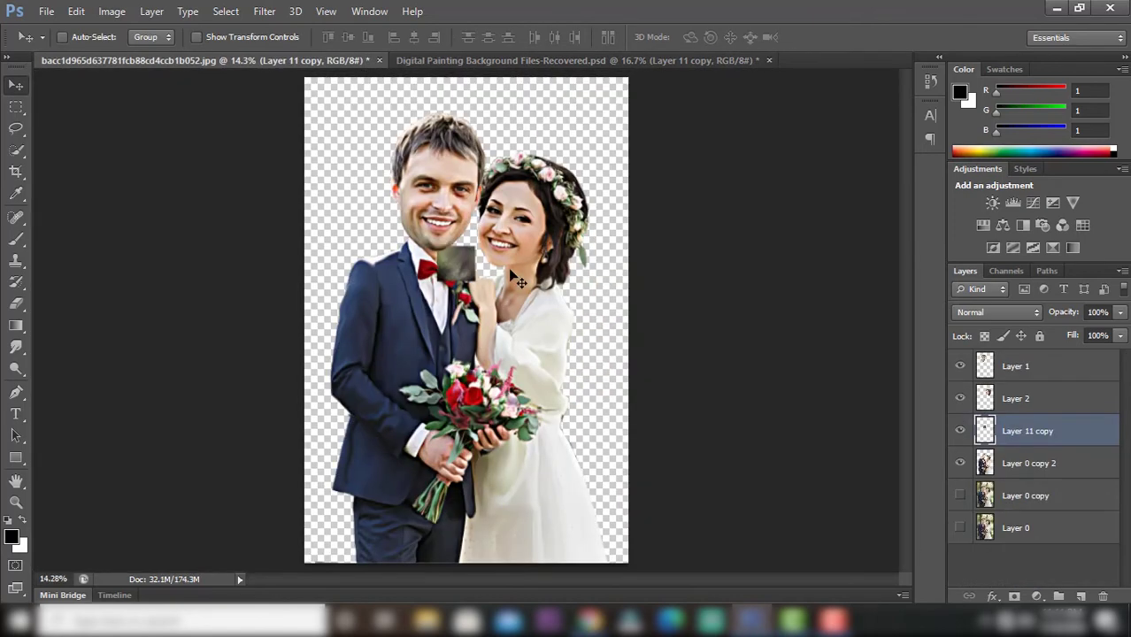
key("ctrl+t")
left_click_drag(474, 246, 601, 92)
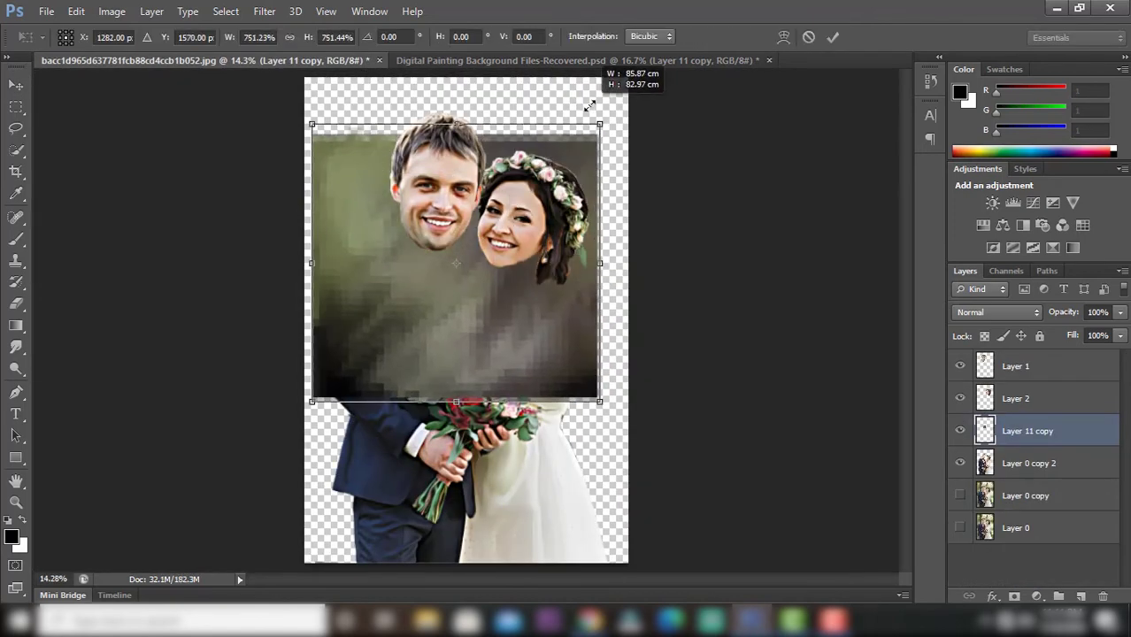
left_click(833, 36)
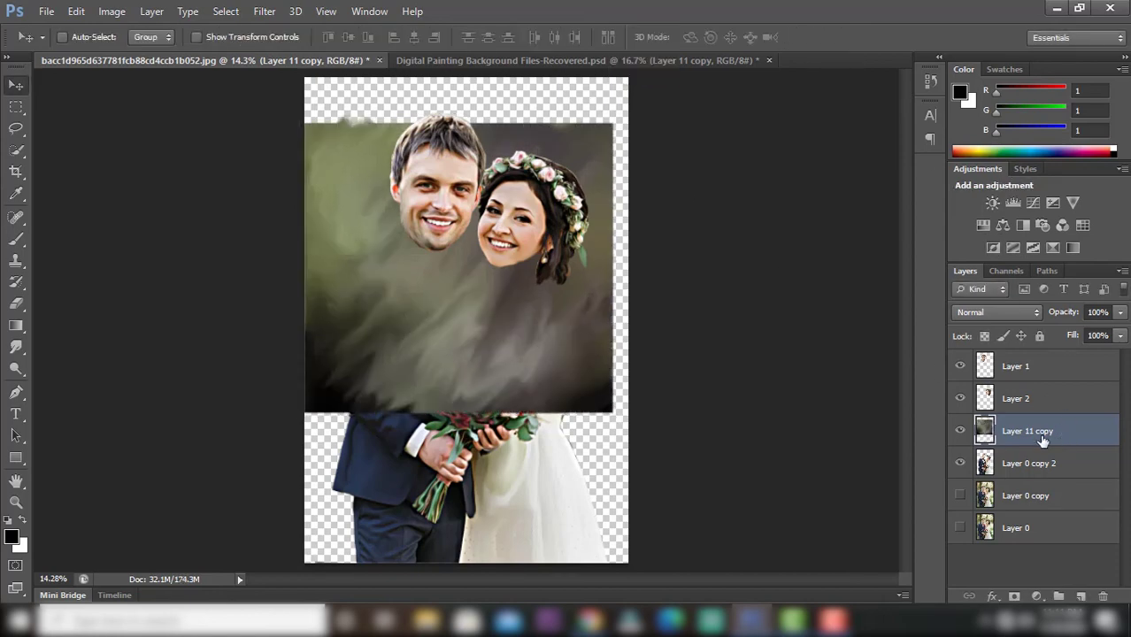
- Move the texture below Layer 0 copy 2, rotate it -90° and scale it to about 158.68%
left_click_drag(1027, 432, 1048, 490)
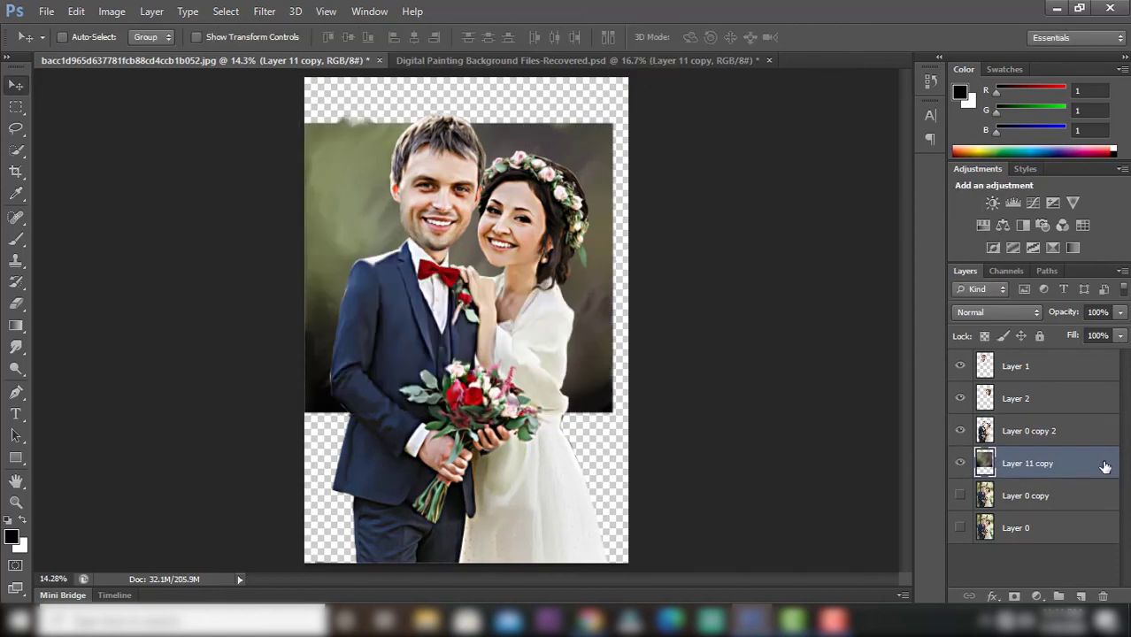
key("ctrl+t")
left_click_drag(623, 426, 633, 81)
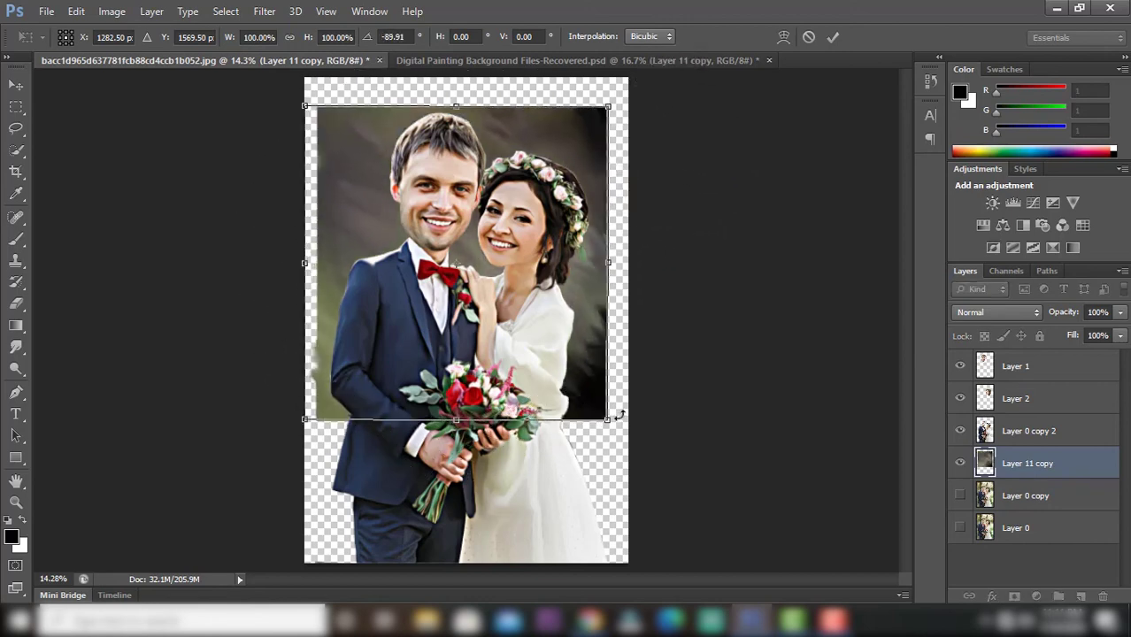
left_click_drag(607, 420, 657, 471)
left_click_drag(598, 311, 601, 378)
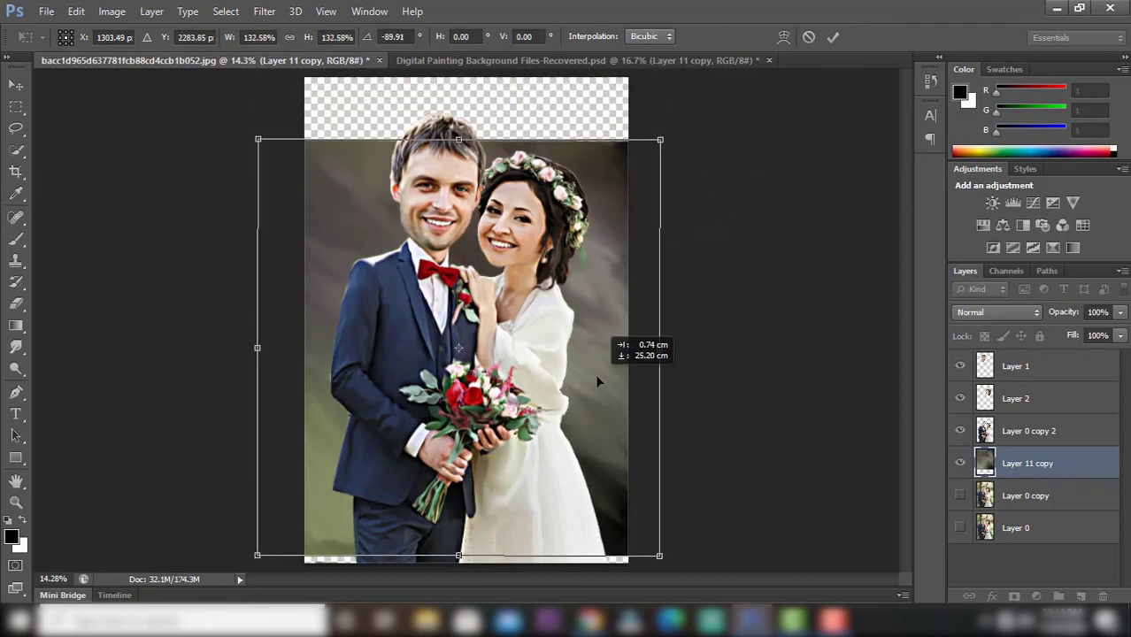
left_click_drag(661, 139, 699, 91)
left_click_drag(583, 156, 588, 112)
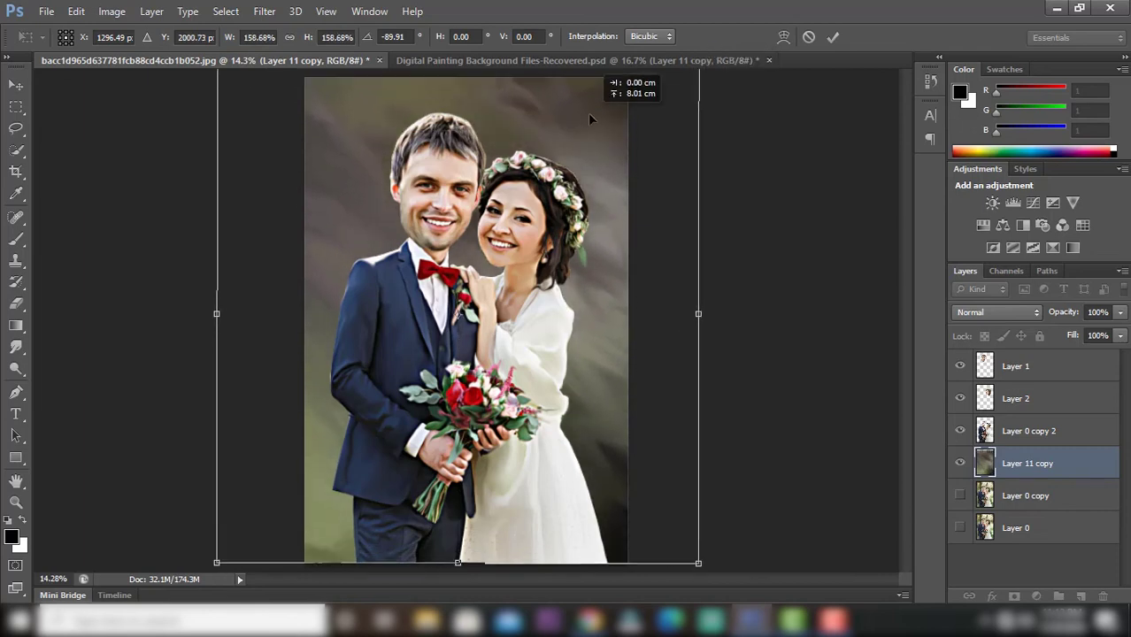
left_click(833, 38)
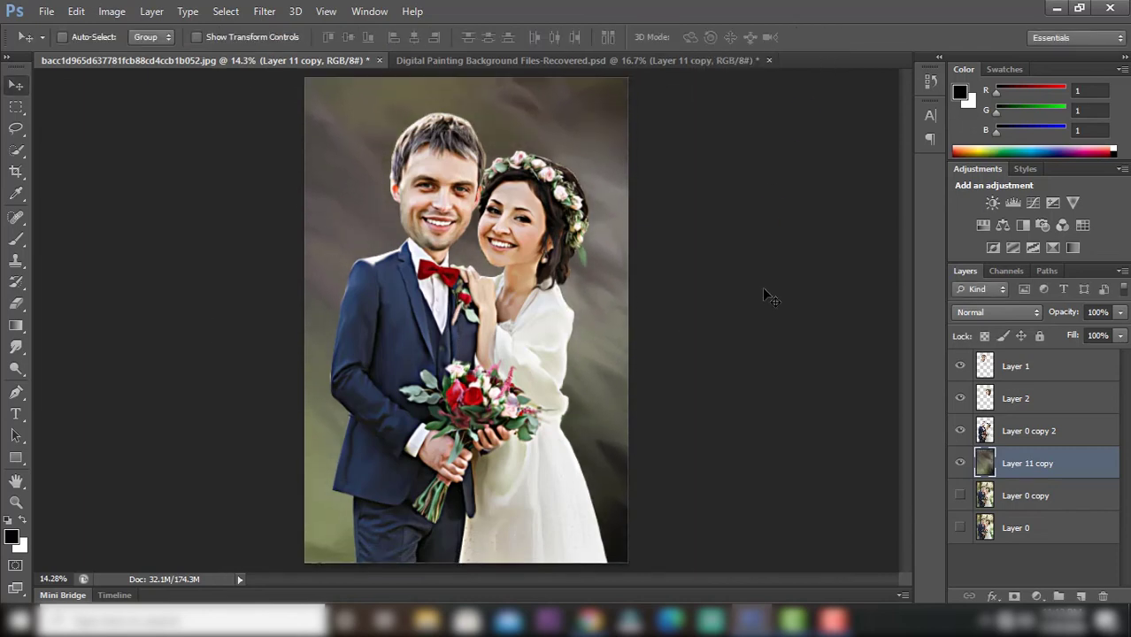
- Duplicate the grey-green texture to the top, erase the couple through it, then hide both texture layers
key("ctrl+j")
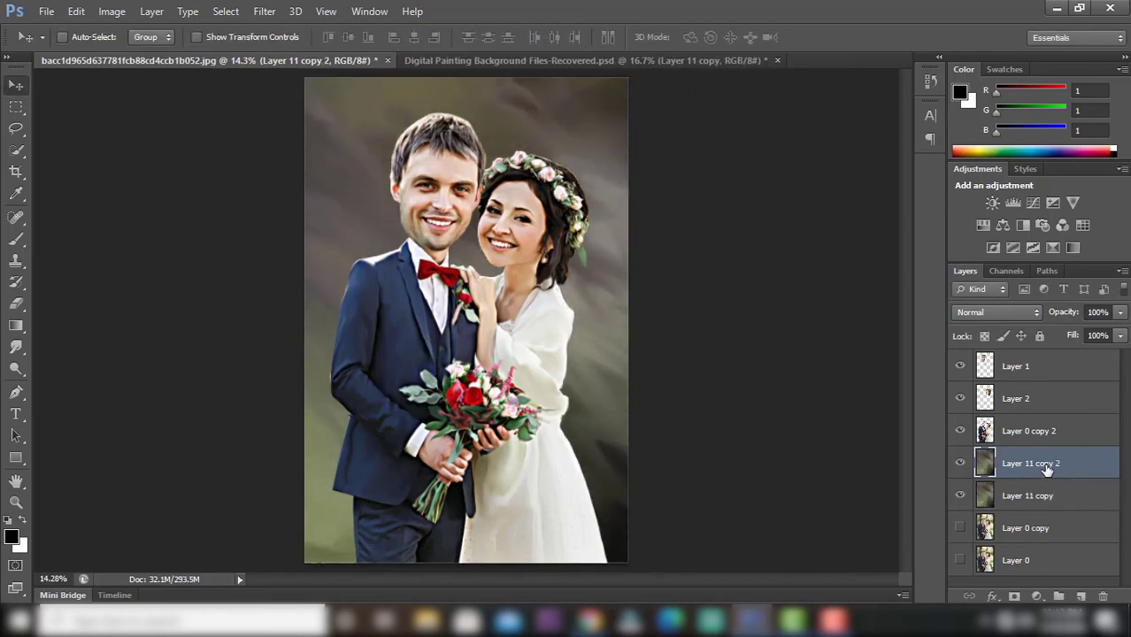
left_click_drag(1053, 469, 1038, 359)
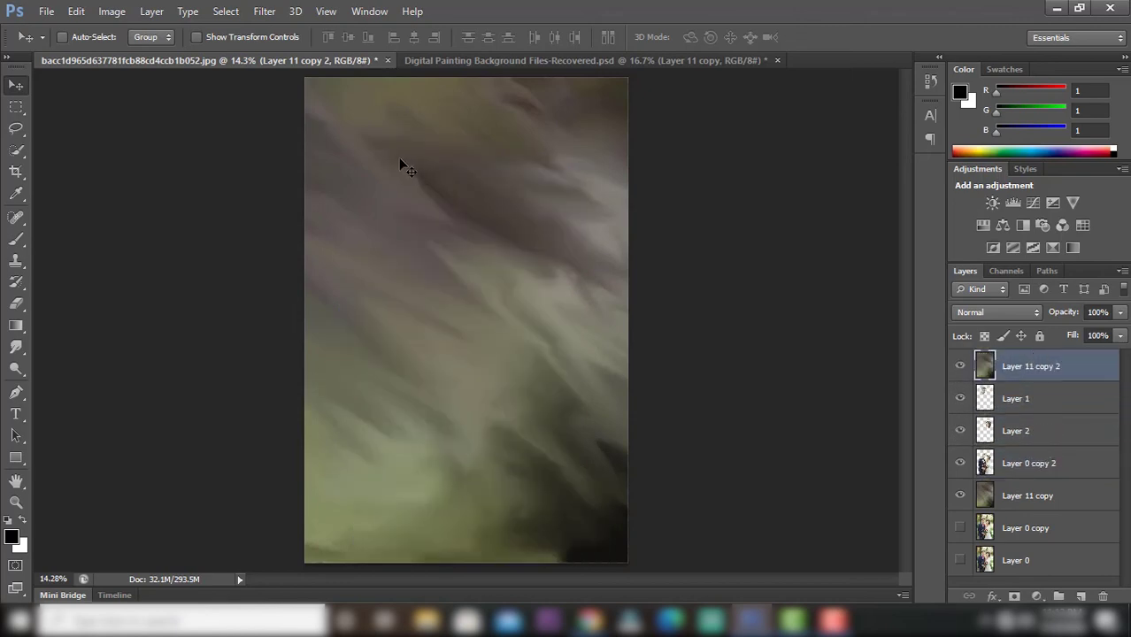
key("e")
key("bracketright")
key("bracketright")
key("bracketright")
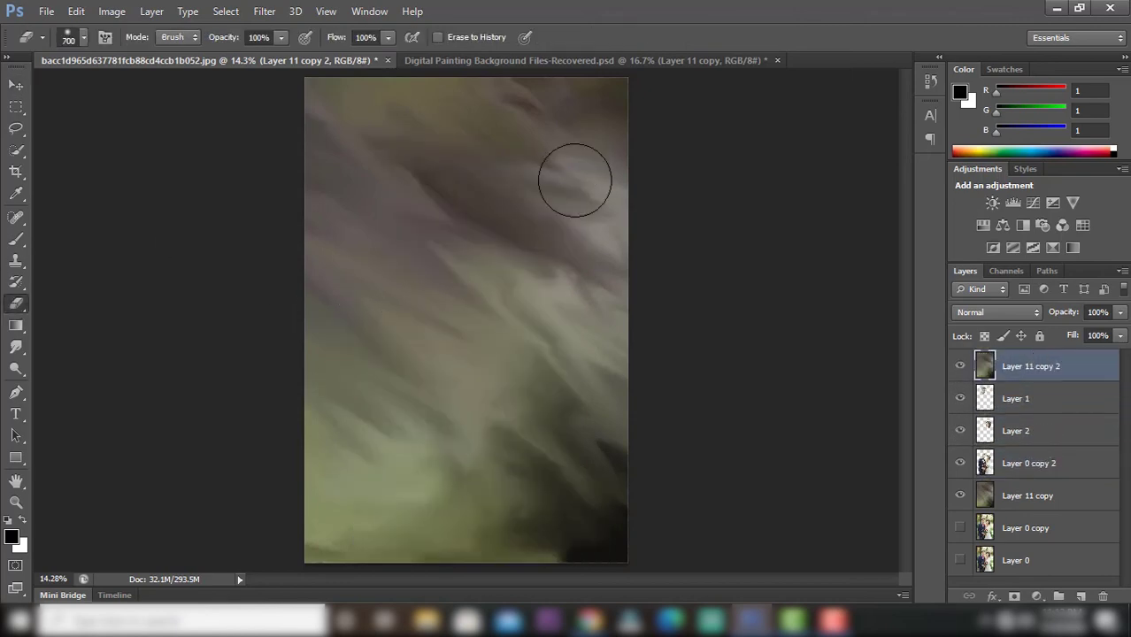
key("bracketright")
key("bracketright")
key("bracketright")
mouse_move(475, 189)
left_mouse_down()
mouse_move(475, 214)
mouse_move(438, 246)
mouse_move(460, 204)
mouse_move(454, 187)
left_mouse_up()
key("bracketleft")
key("bracketleft")
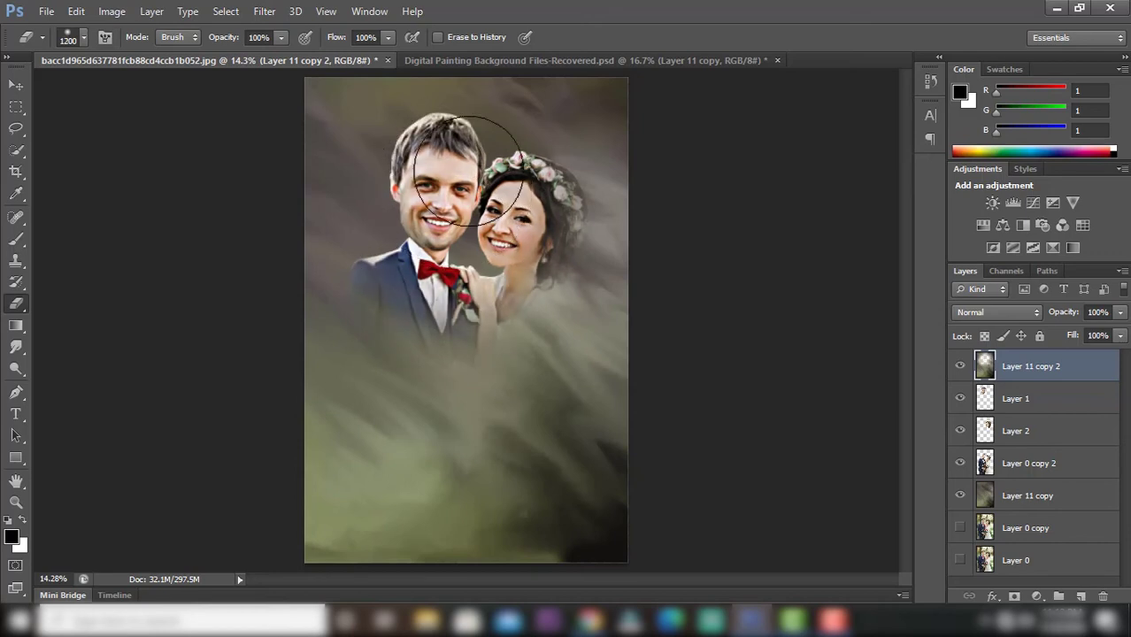
mouse_move(430, 347)
left_mouse_down()
mouse_move(404, 326)
mouse_move(518, 404)
mouse_move(522, 443)
mouse_move(571, 337)
mouse_move(460, 426)
left_mouse_up()
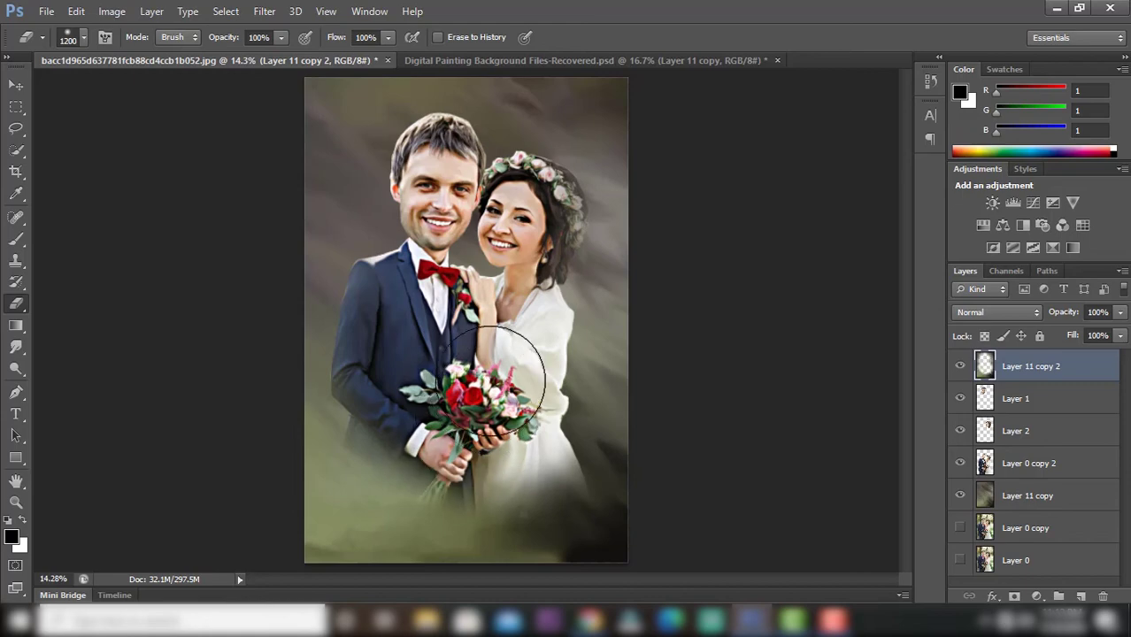
left_click(961, 365)
left_click(961, 496)
- Delete both grey-green Layer 11 copy layers
left_click(1027, 501)
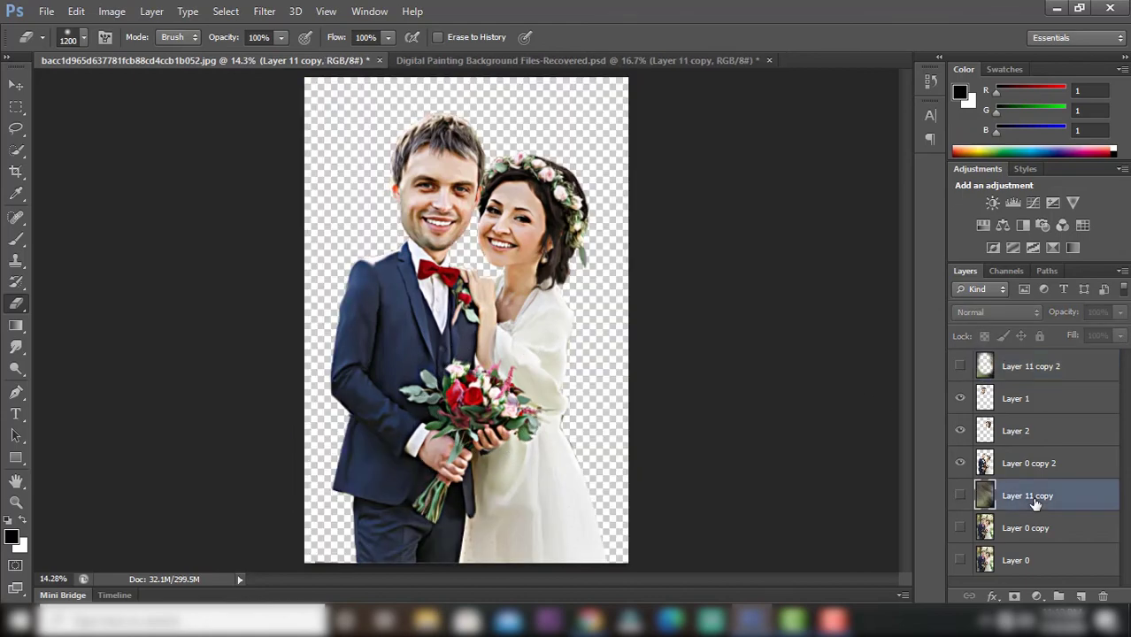
key("Delete")
left_click(1024, 367)
key("Delete")
- In the background file, show Layers 20, 22 and 23
left_click(472, 61)
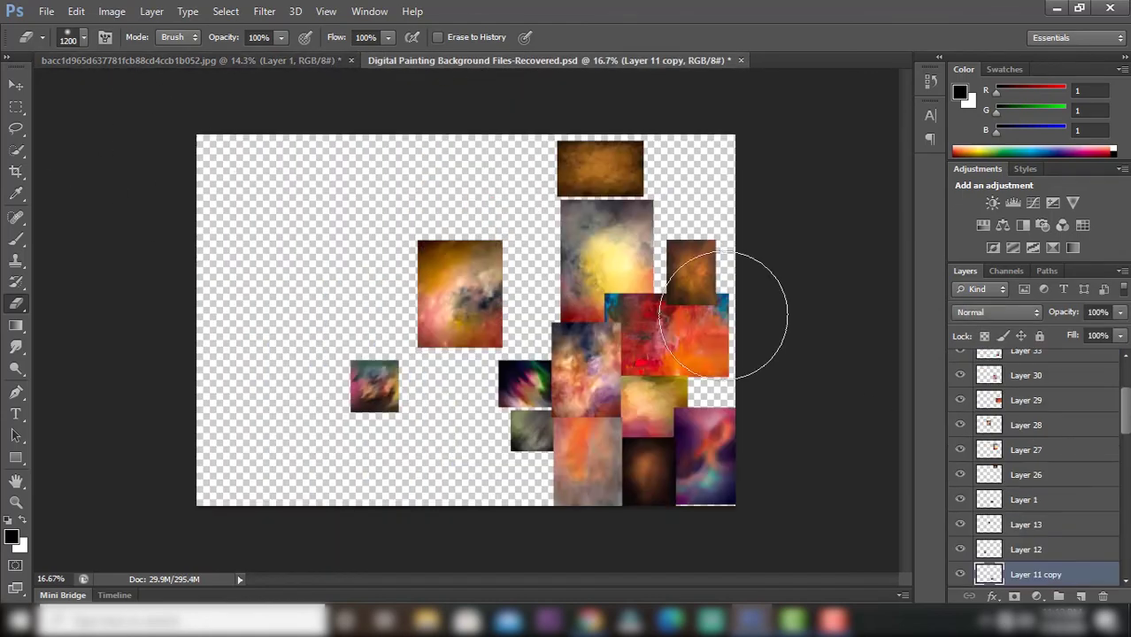
left_click_drag(1126, 414, 1005, 478)
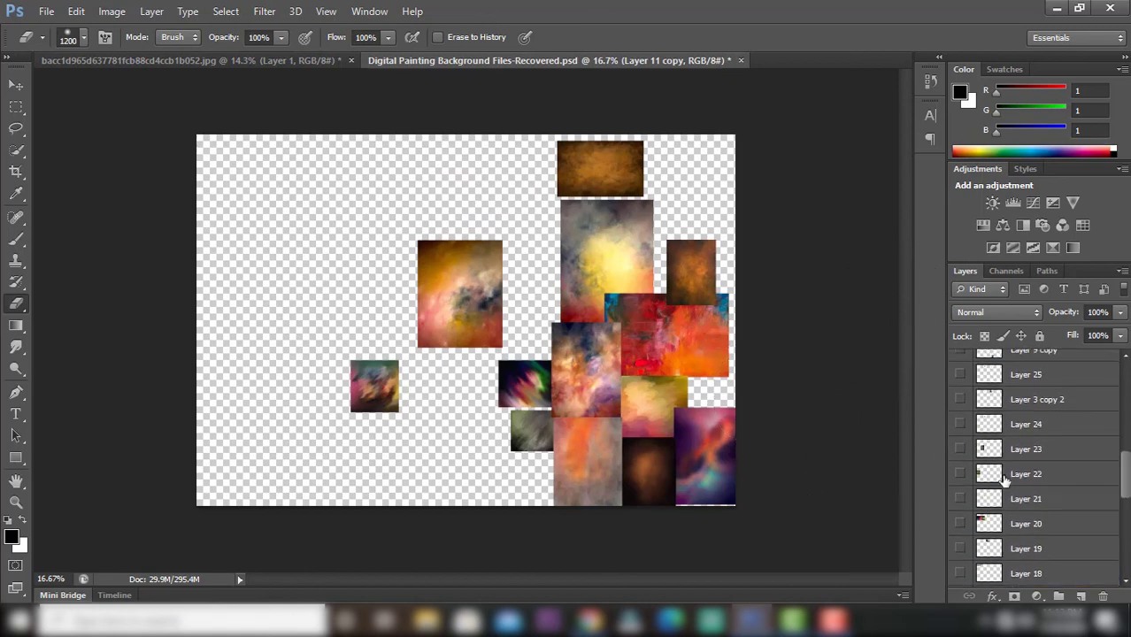
left_click(961, 524)
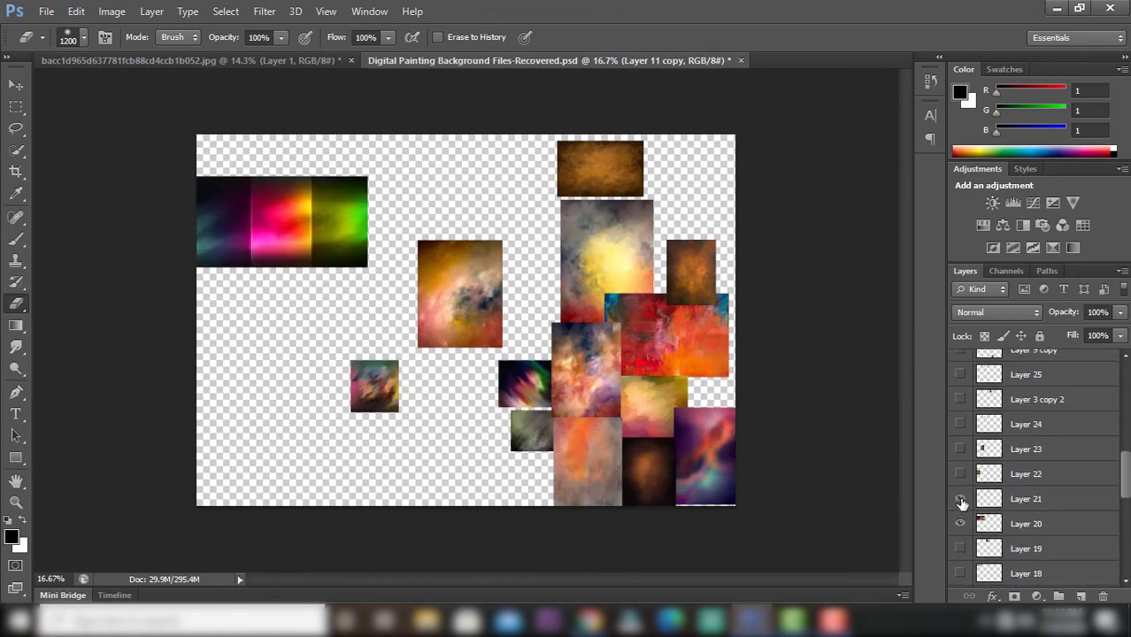
left_click(960, 474)
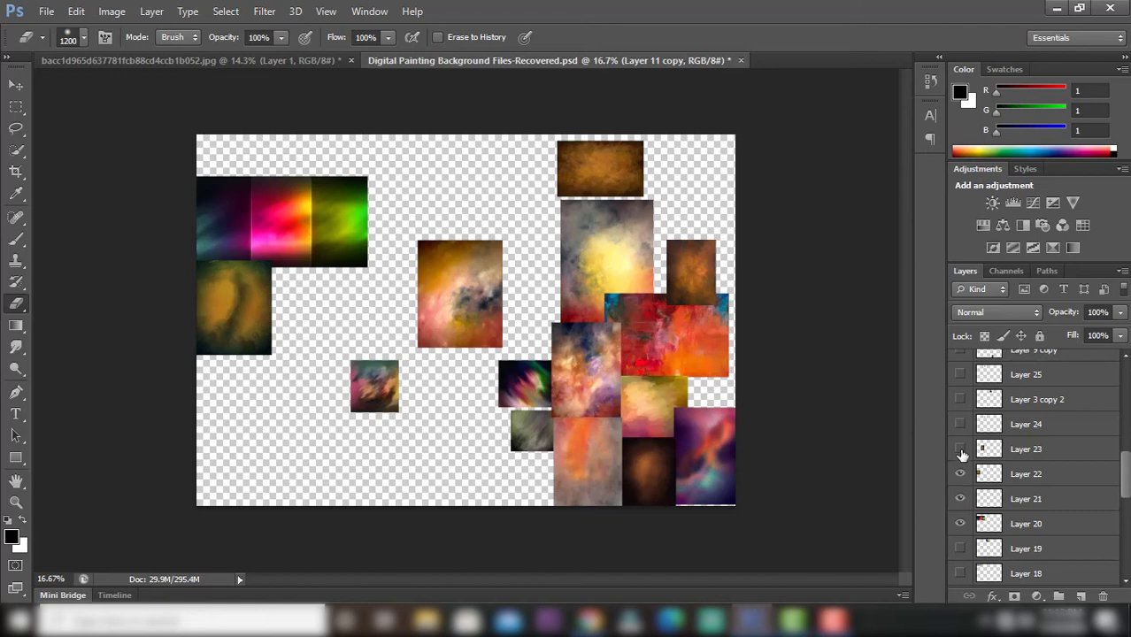
left_click(960, 450)
- Copy the yellow-red Layer 27 texture into the wedding photo with the Move tool
scroll(963, 455, "up", 2)
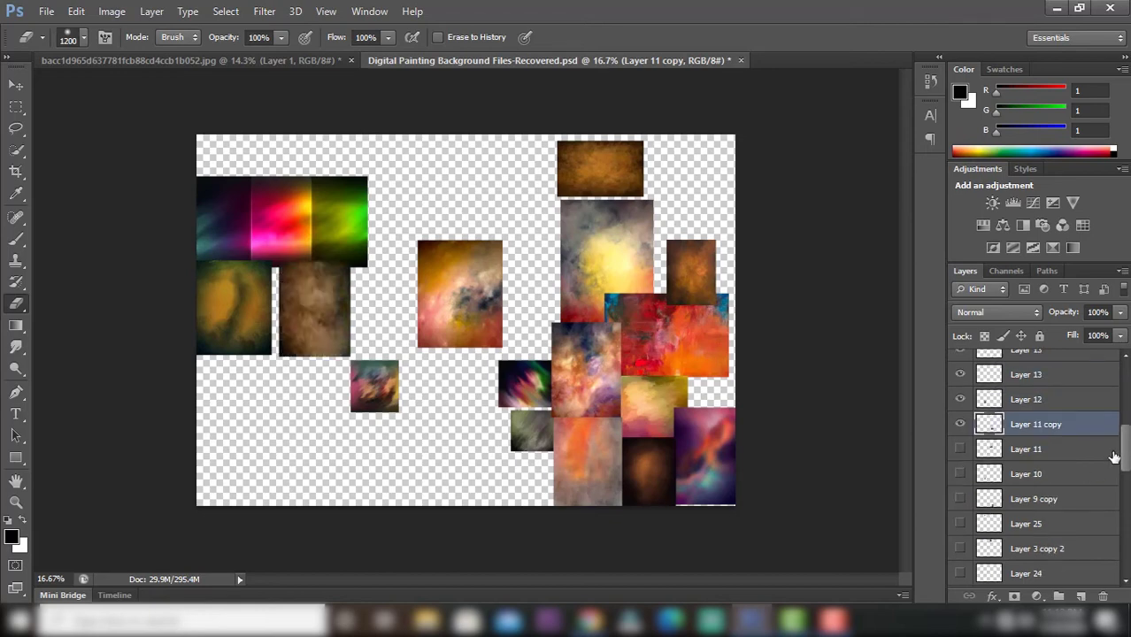
scroll(963, 443, "up", 3)
left_click(961, 425)
left_click(961, 424)
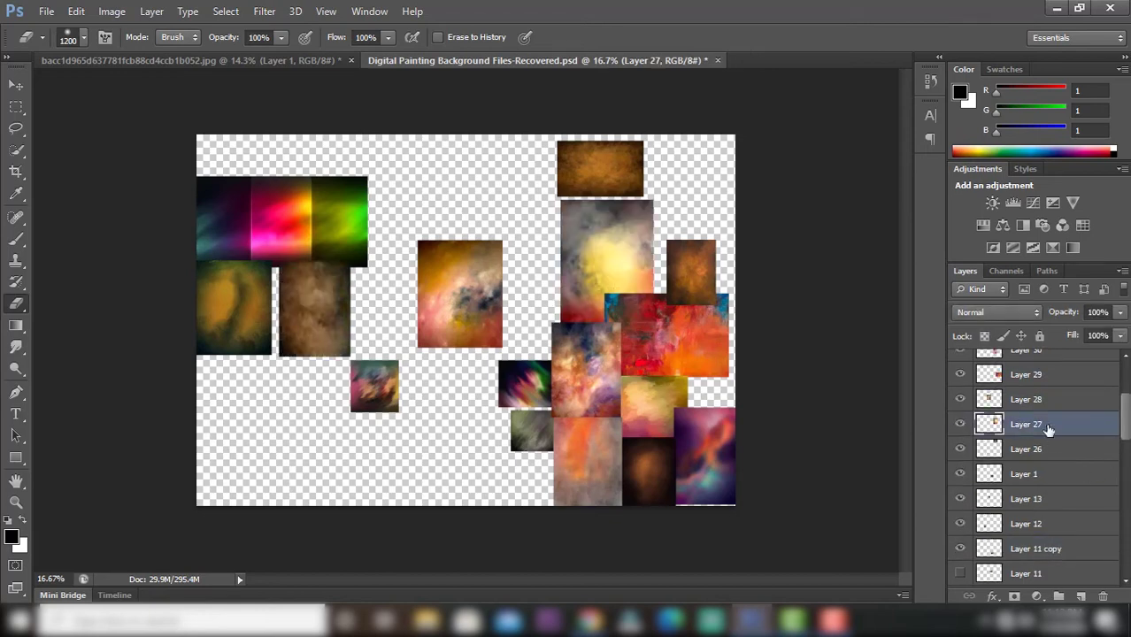
left_click(16, 85)
left_click_drag(593, 257, 447, 253)
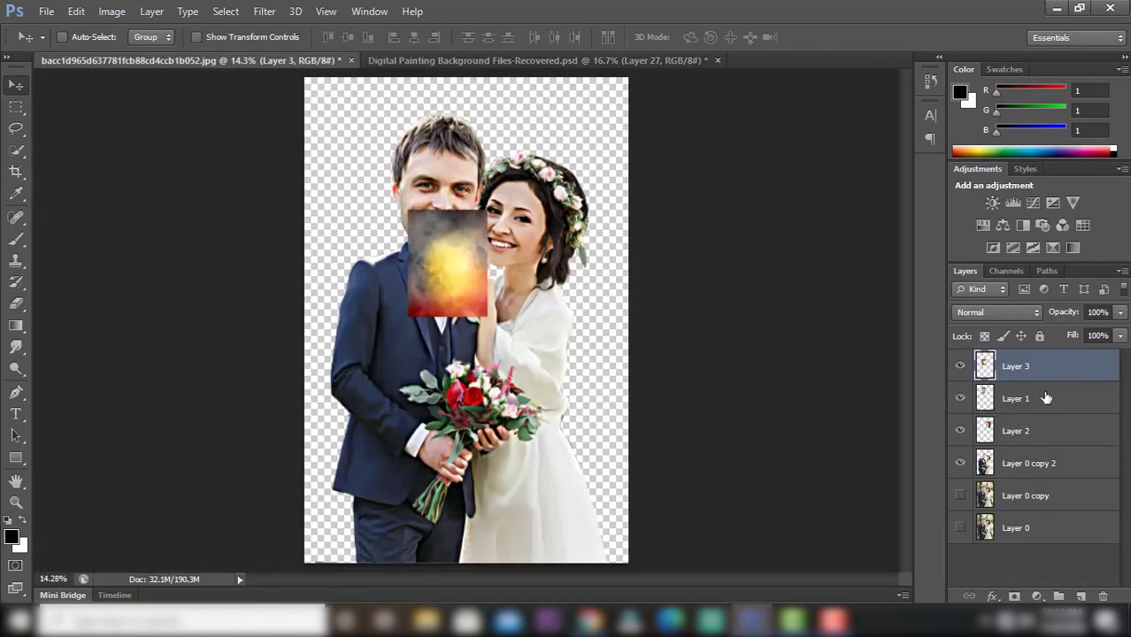
- Move Layer 3 below Layer 0 copy 2 and scale it to about 473% to cover the canvas
left_click_drag(1046, 385, 1042, 472)
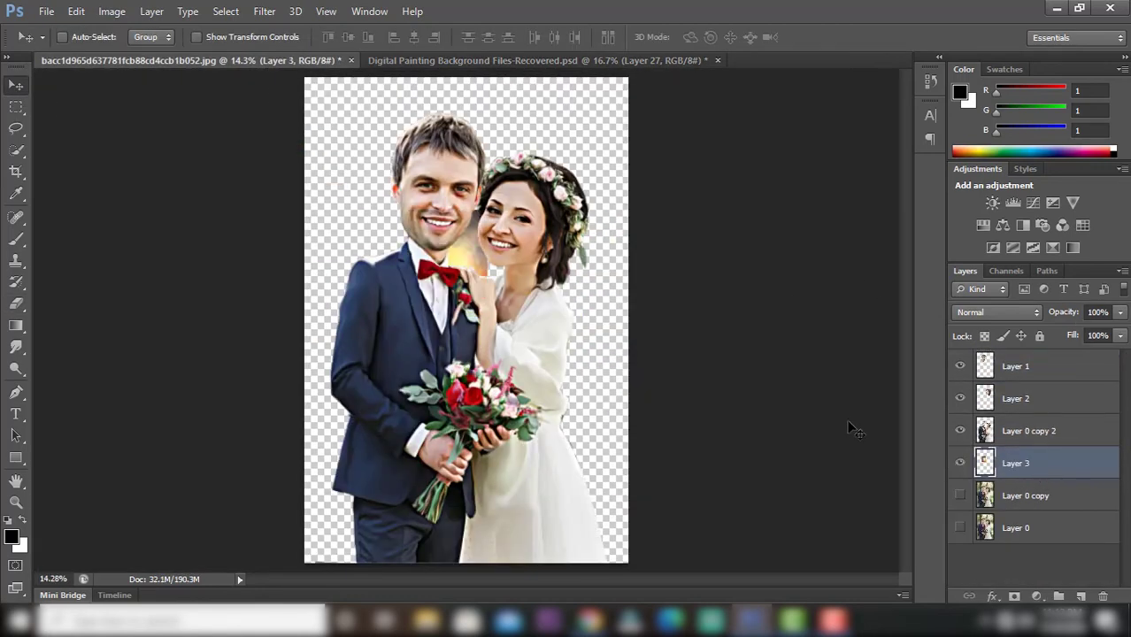
key("ctrl+t")
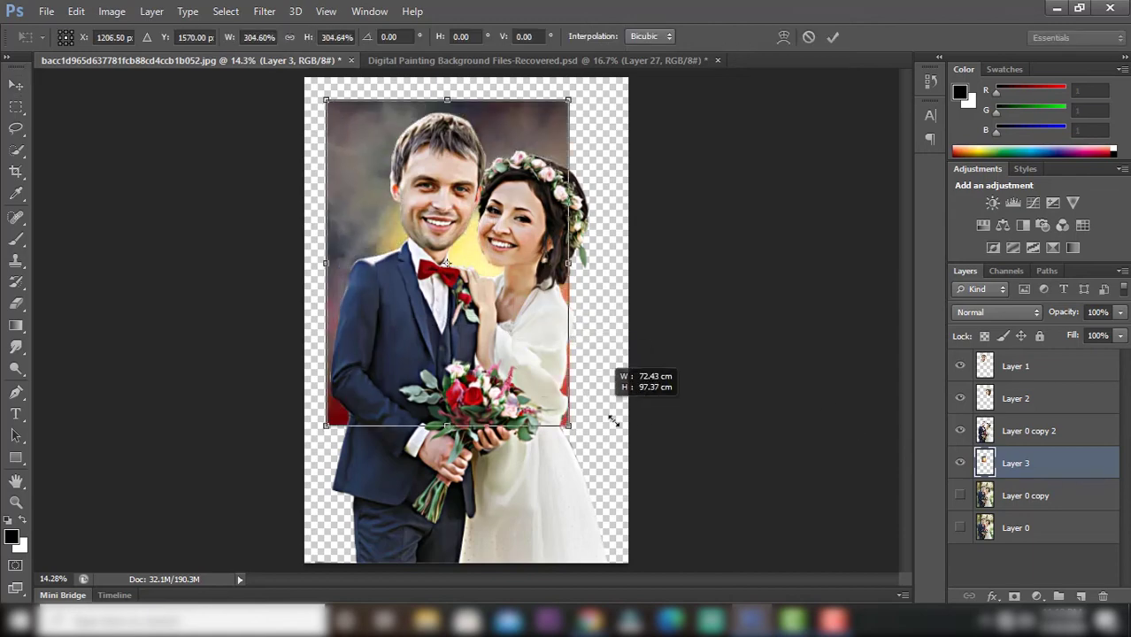
left_click_drag(486, 317, 620, 505)
left_click_drag(614, 311, 633, 389)
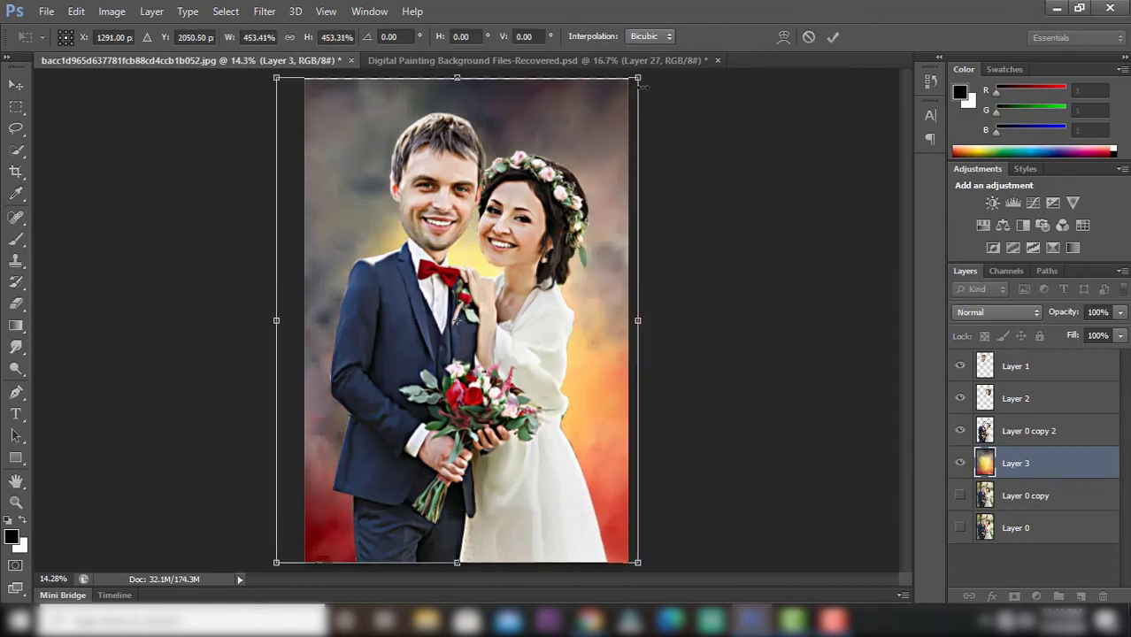
left_click_drag(637, 78, 655, 56)
mouse_move(610, 261)
left_mouse_down()
mouse_move(617, 229)
mouse_move(616, 256)
mouse_move(631, 256)
left_mouse_up()
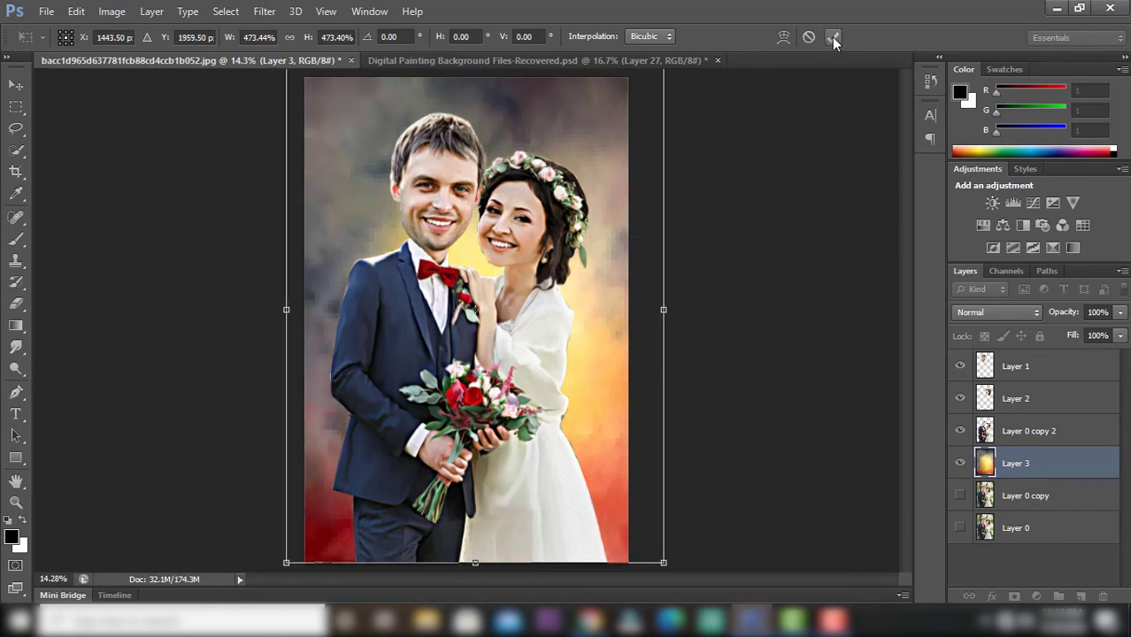
left_click(834, 38)
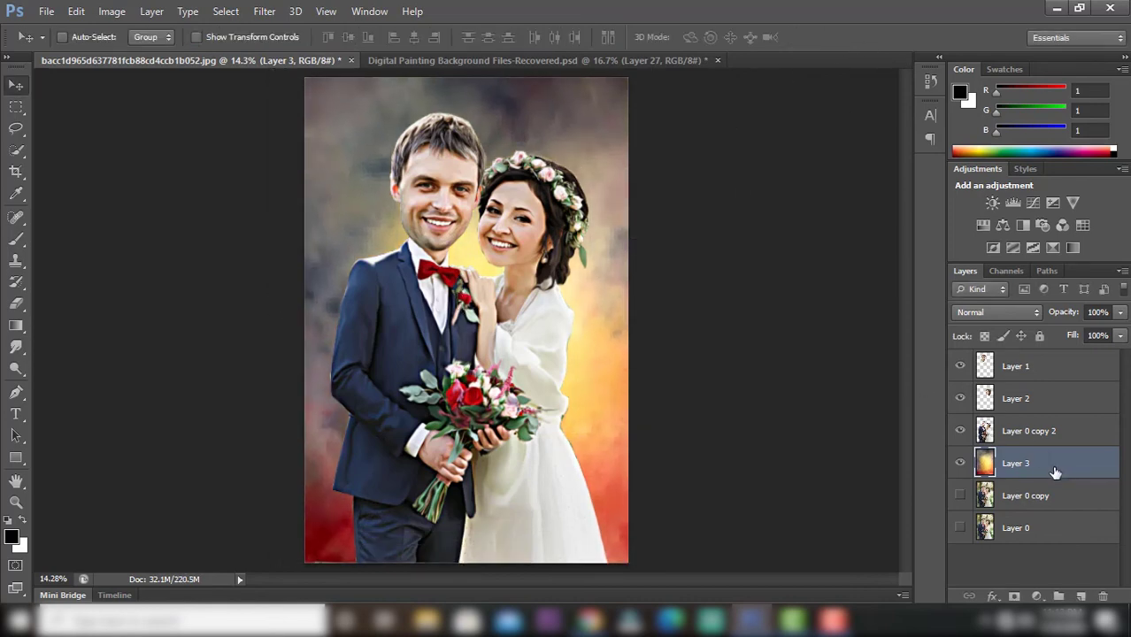
- Duplicate the yellow-red texture to the top as Layer 3 copy and erase it around the couple
key("ctrl+j")
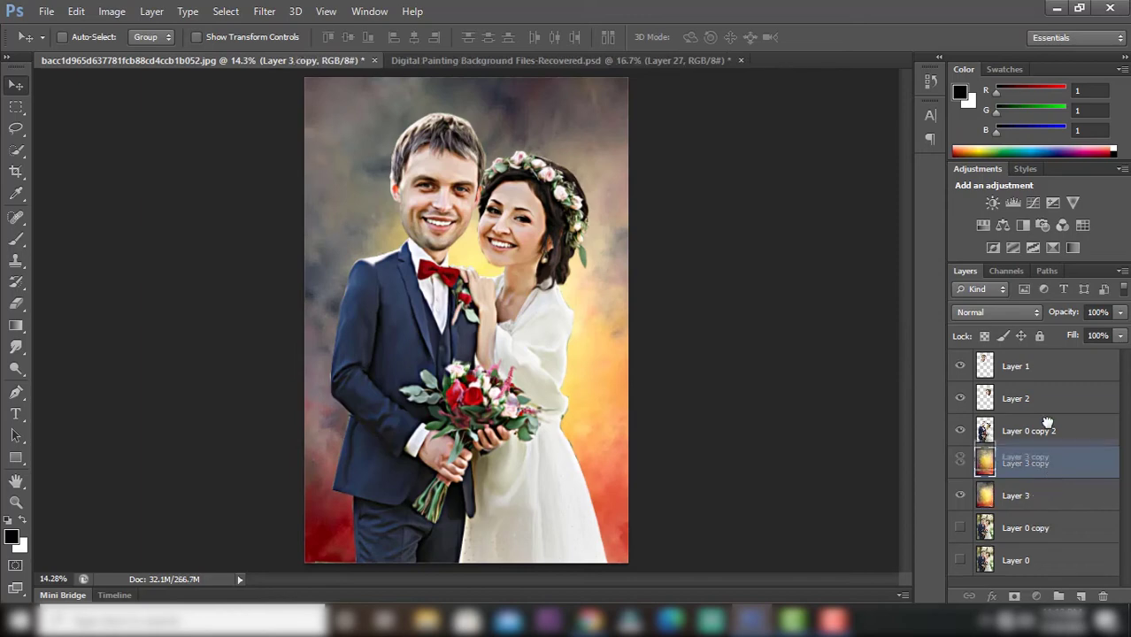
left_click_drag(1049, 463, 1040, 363)
left_click(16, 304)
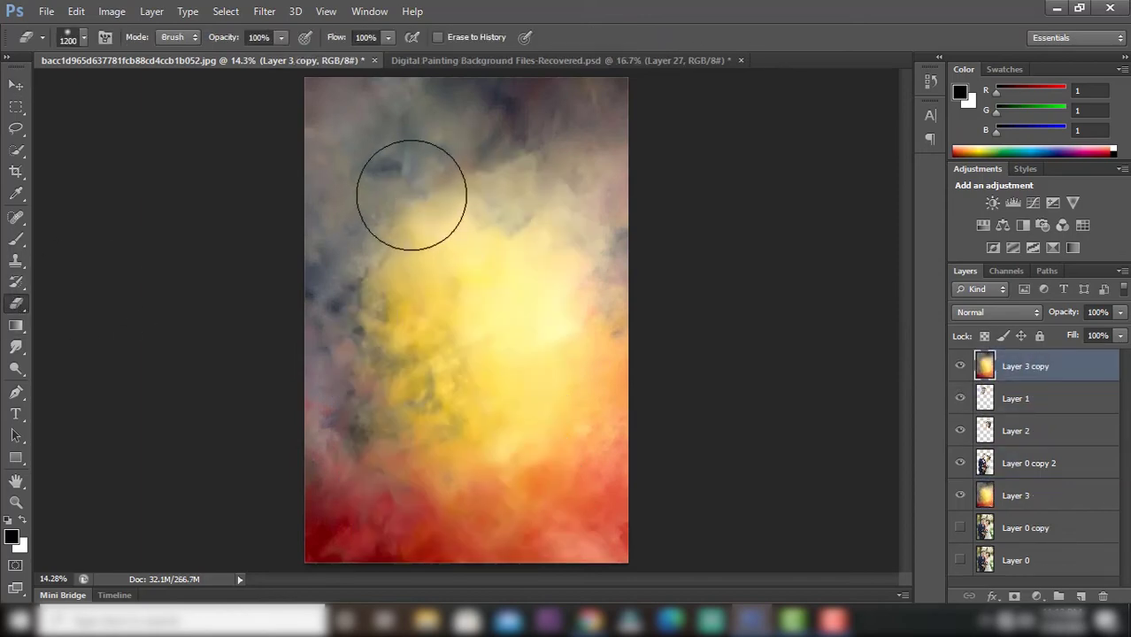
mouse_move(411, 190)
left_mouse_down()
mouse_move(498, 190)
mouse_move(402, 363)
mouse_move(379, 455)
mouse_move(506, 468)
mouse_move(536, 438)
mouse_move(518, 385)
mouse_move(538, 212)
mouse_move(535, 261)
mouse_move(513, 310)
mouse_move(454, 165)
mouse_move(436, 193)
left_mouse_up()
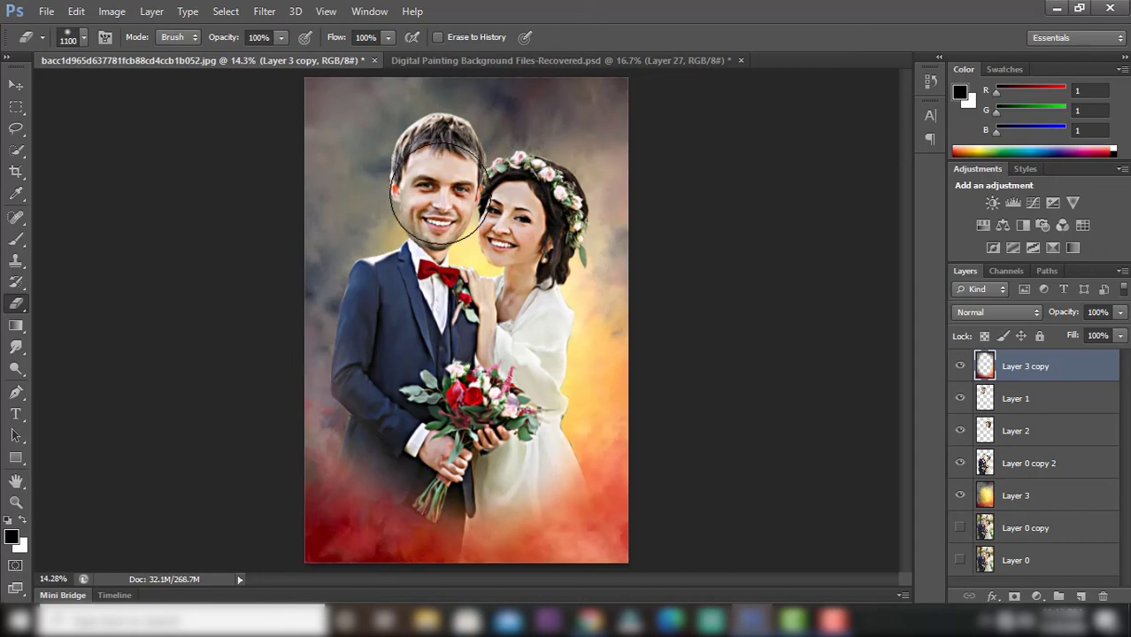
key("bracketleft")
key("bracketleft")
key("bracketleft")
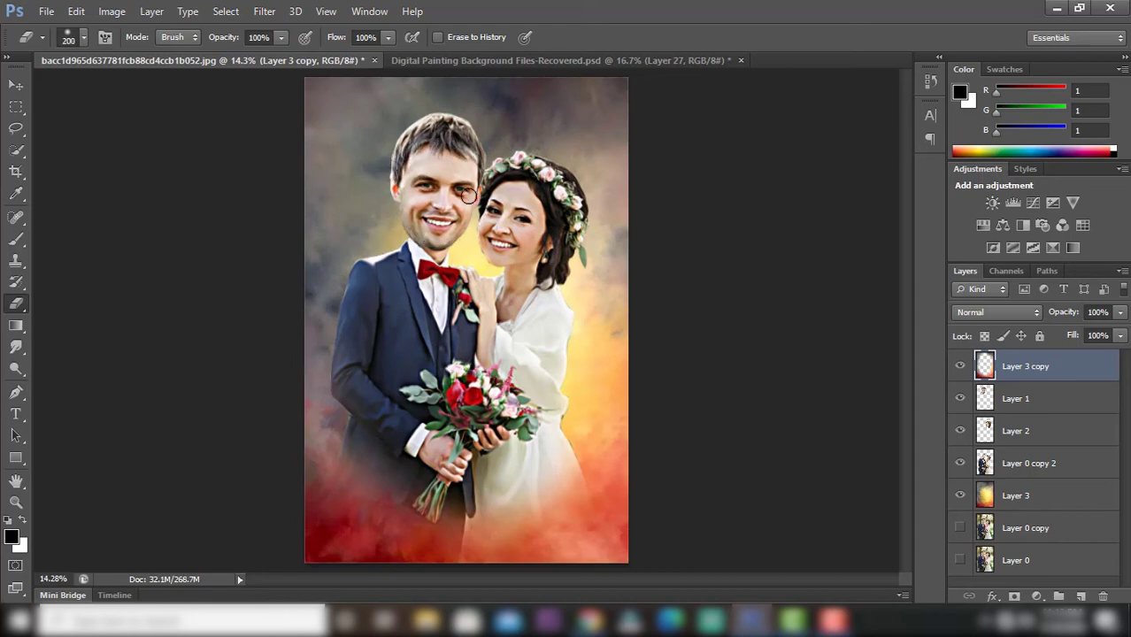
key("bracketright")
key("bracketright")
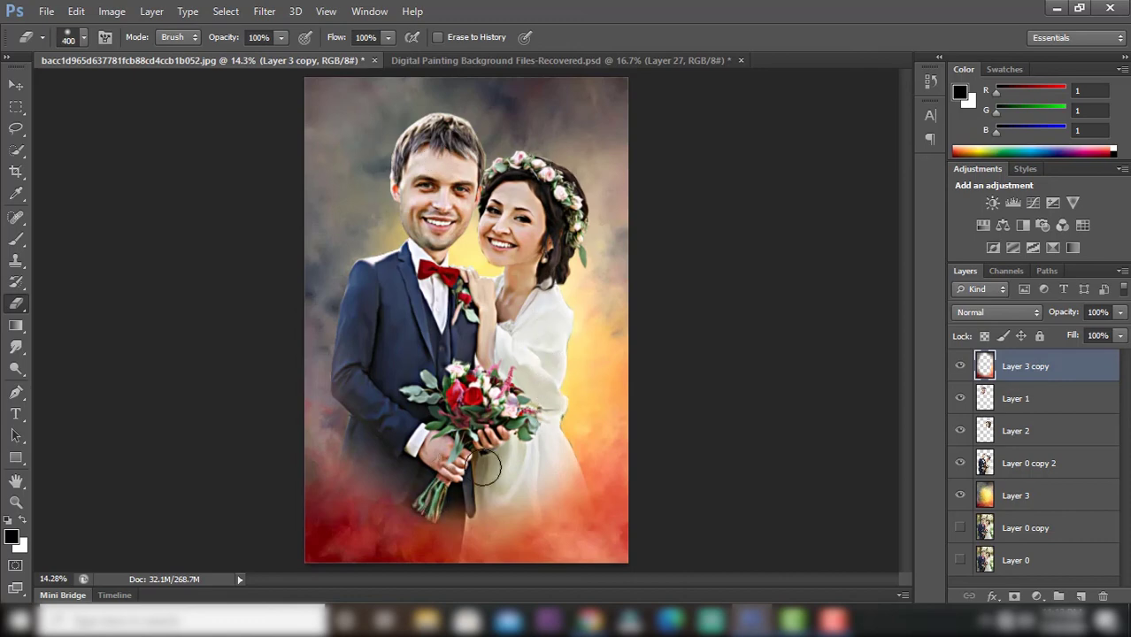
key("bracketright")
key("bracketright")
key("bracketright")
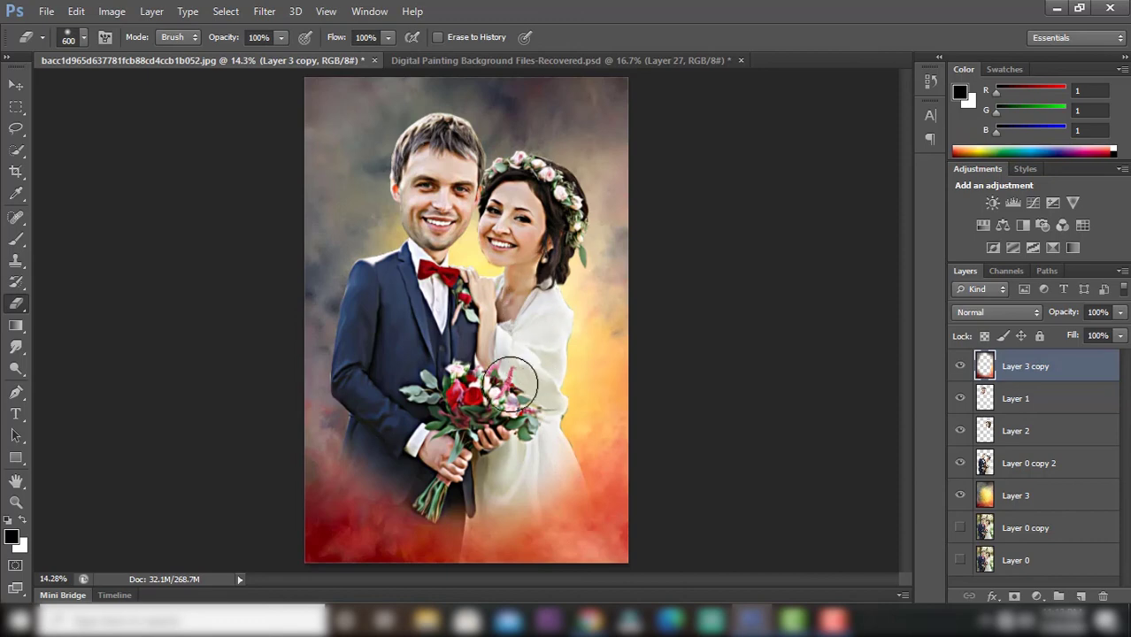
left_click(16, 85)
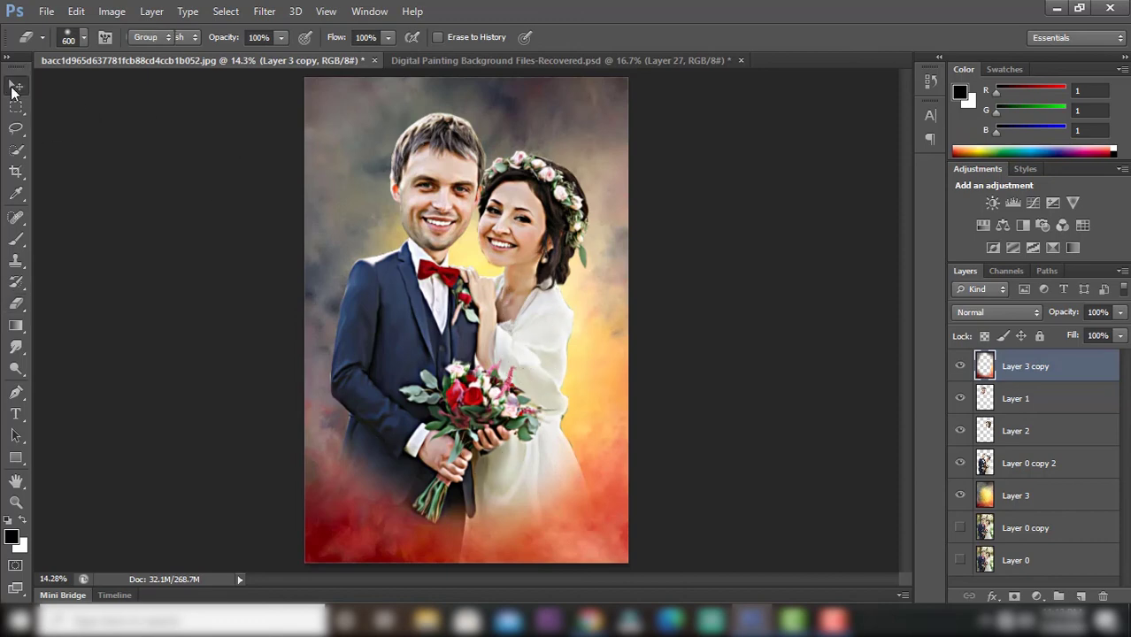
- On Layer 0 copy 2, erase the dark outline along the bride's dress from arm to waist
left_click(1027, 405)
left_click(1038, 466)
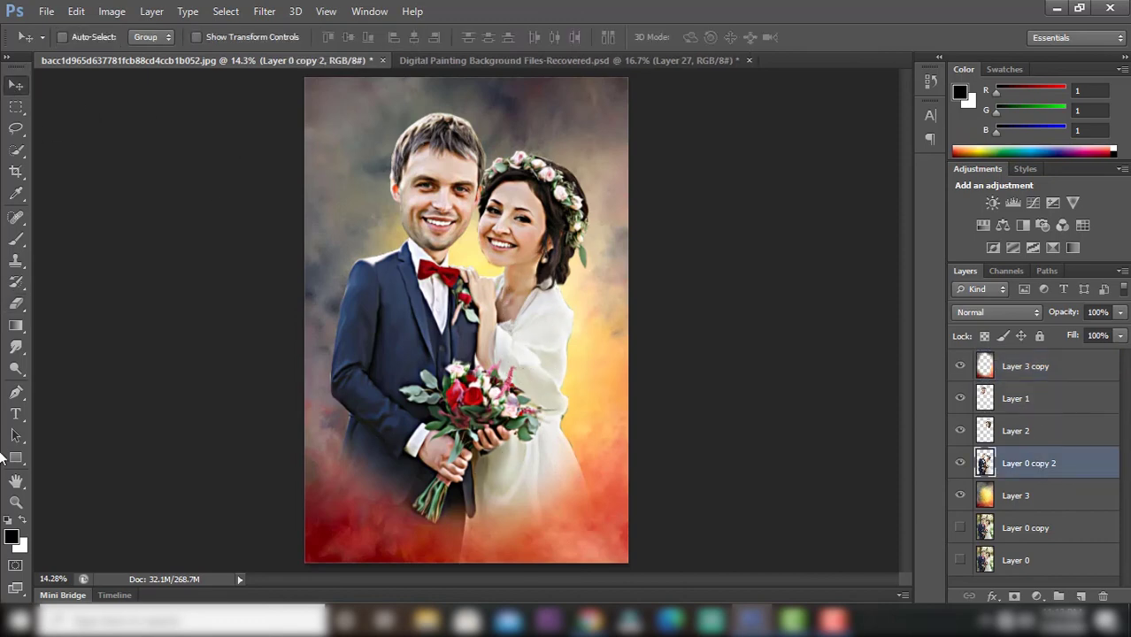
left_click(16, 303)
key("bracketleft")
key("bracketleft")
key("bracketleft")
key("bracketleft")
key("bracketleft")
key("bracketleft")
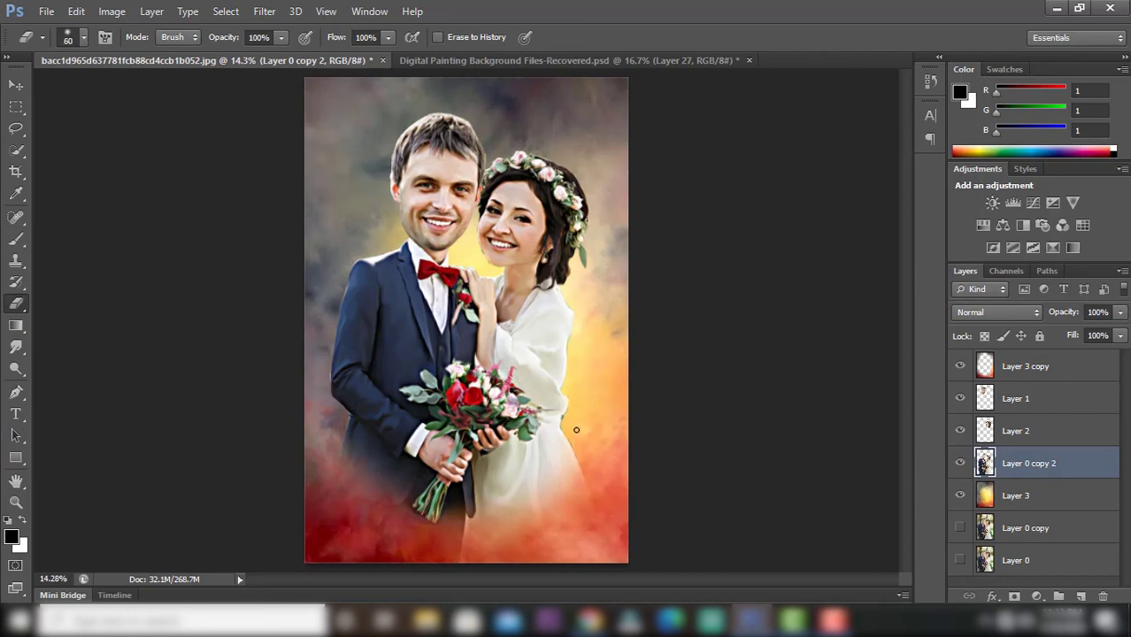
scroll(576, 430, "up", 3)
scroll(592, 478, "up", 3)
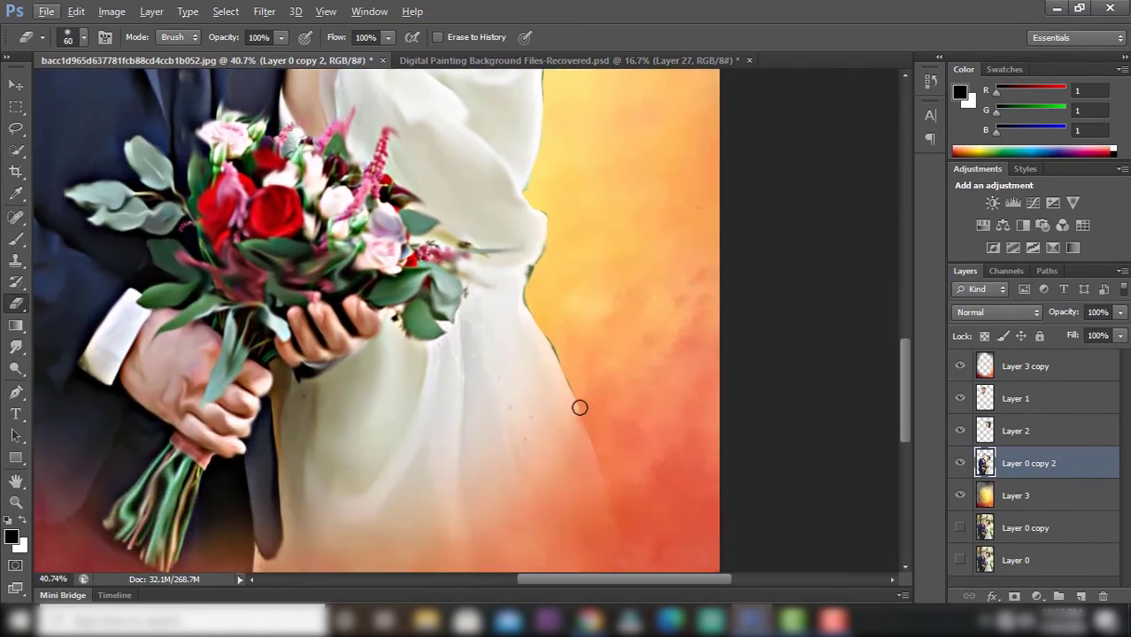
left_click_drag(579, 408, 537, 313)
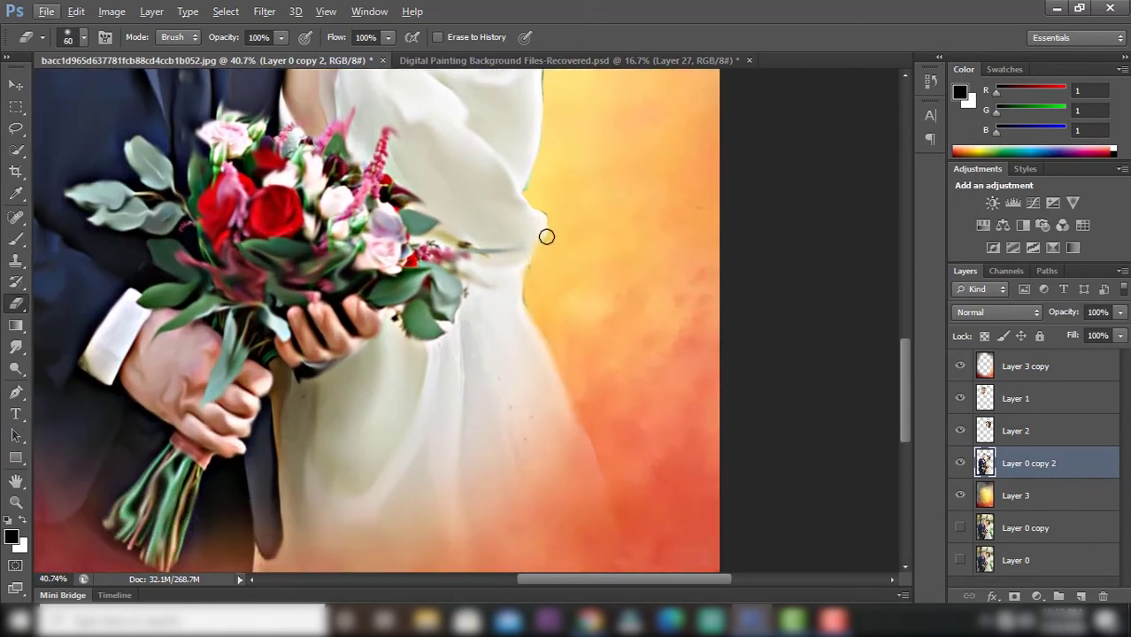
scroll(545, 220, "up", 3)
scroll(552, 213, "up", 2)
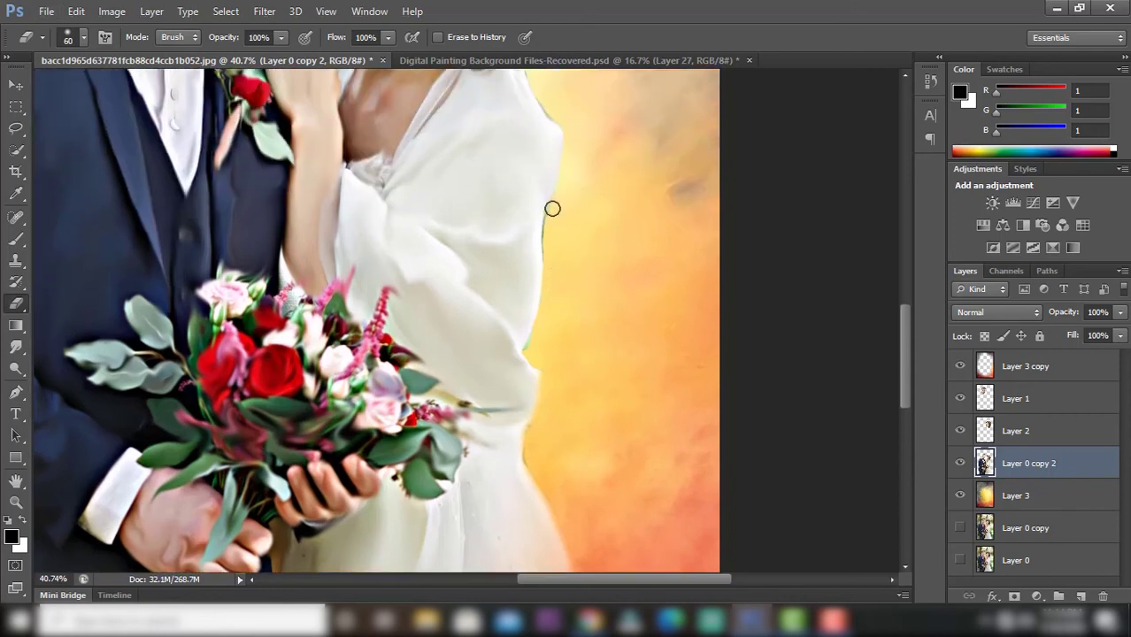
left_click_drag(549, 239, 529, 349)
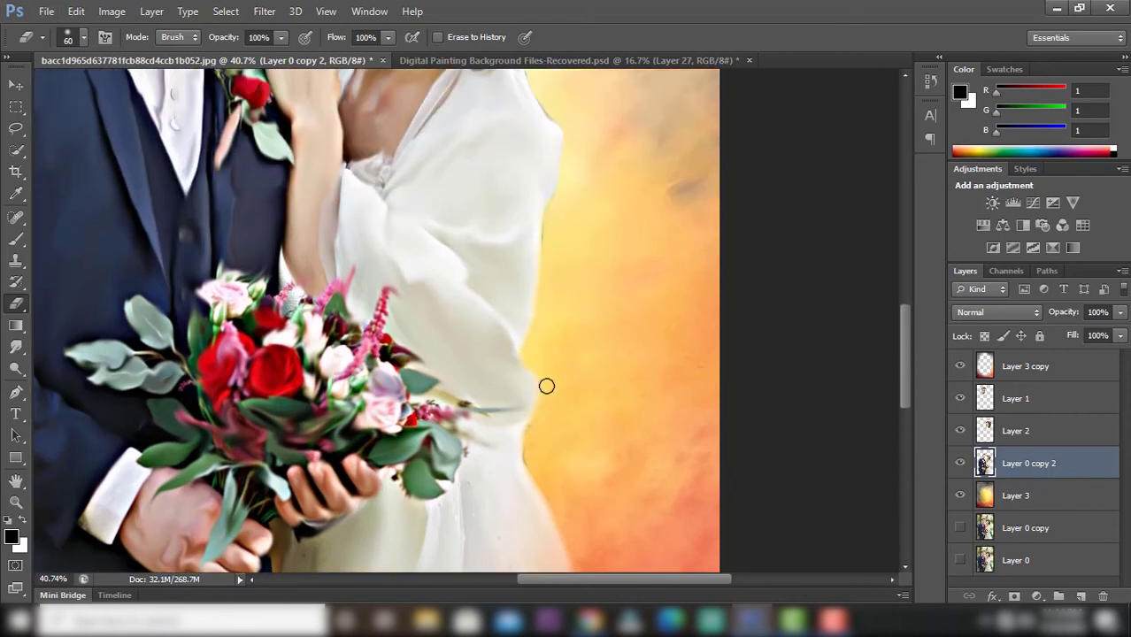
- Zoom in and clean the edge along the bride's cheek with a smaller eraser
scroll(567, 346, "up", 3)
scroll(549, 266, "up", 2)
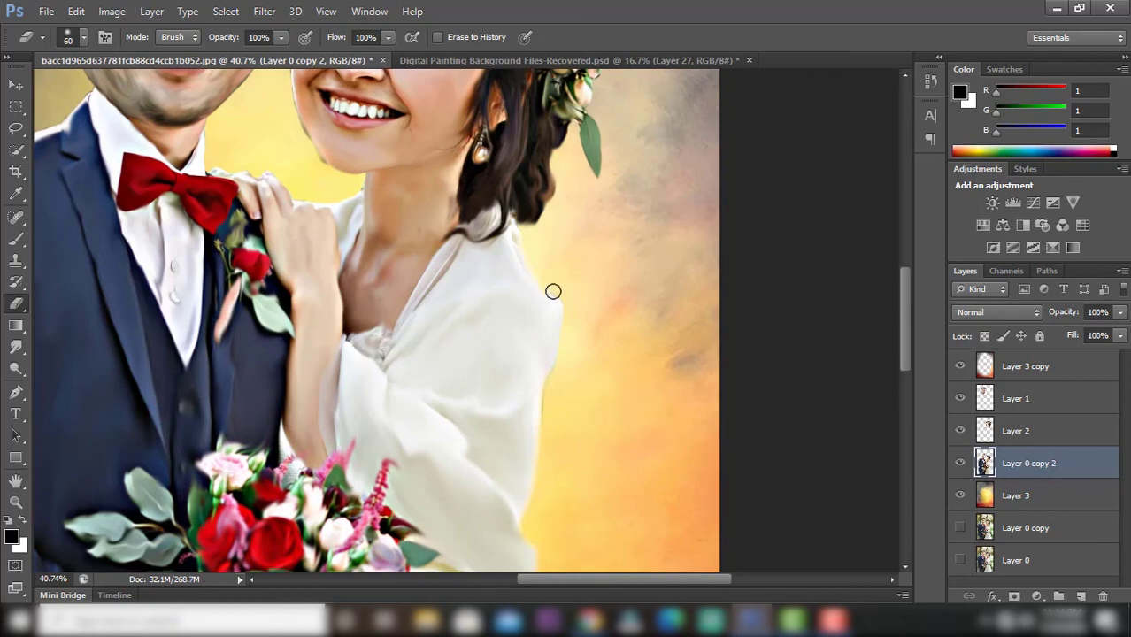
key("ctrl+0")
scroll(439, 251, "up", 3)
key("bracketleft")
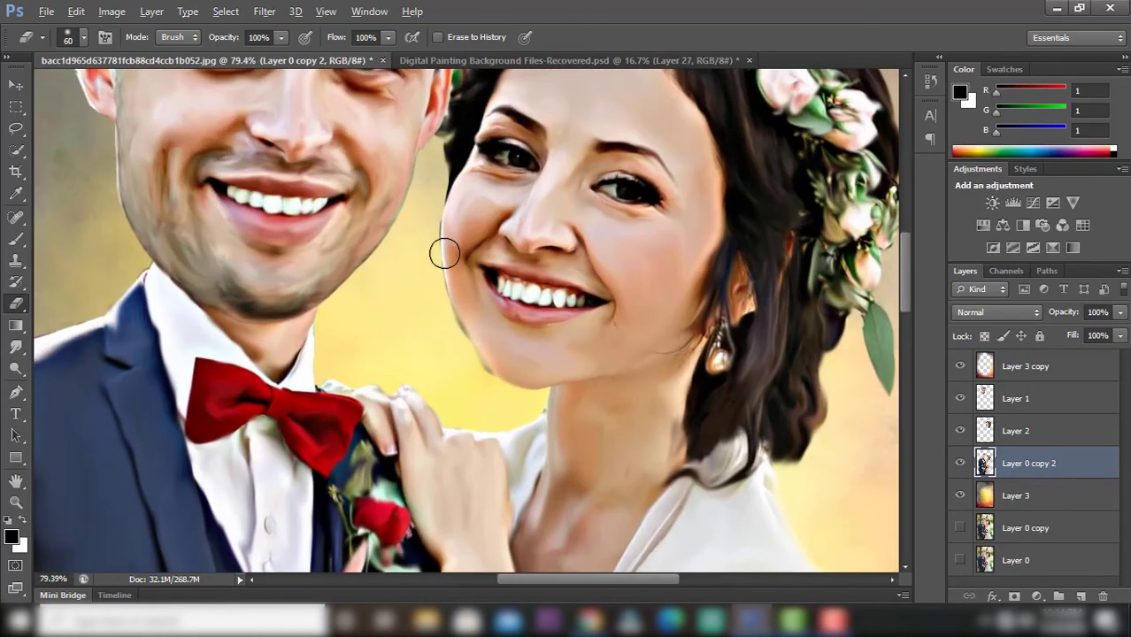
key("bracketleft")
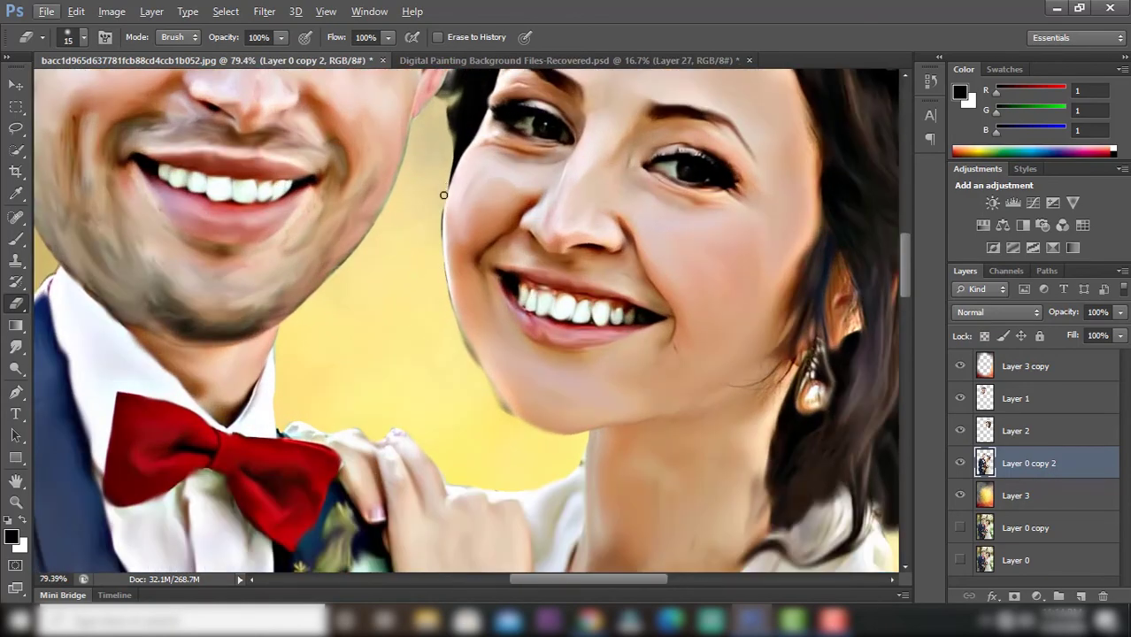
left_click_drag(443, 194, 443, 222)
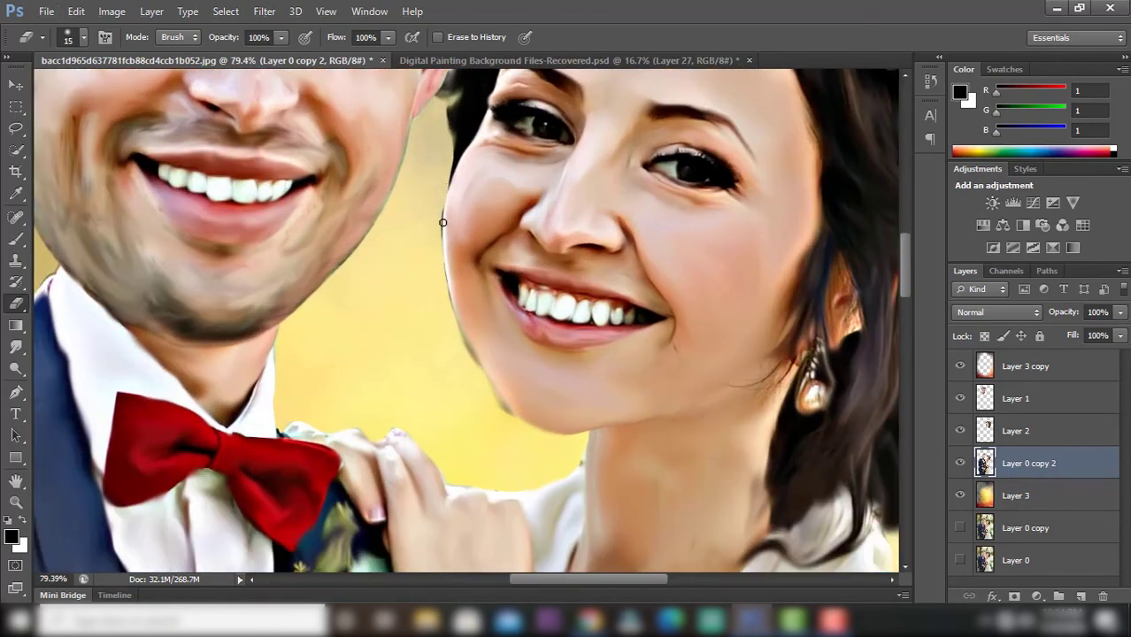
- On Layer 1, erase the halo along the groom's jawline, then start transforming his head
left_click(1011, 428)
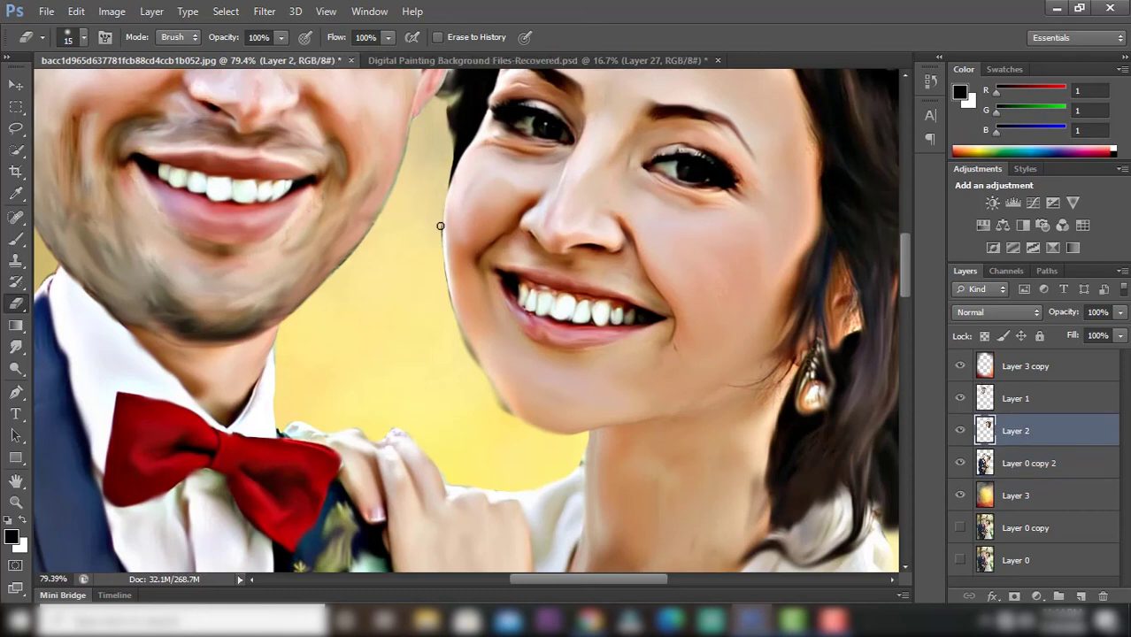
scroll(449, 278, "down", 2)
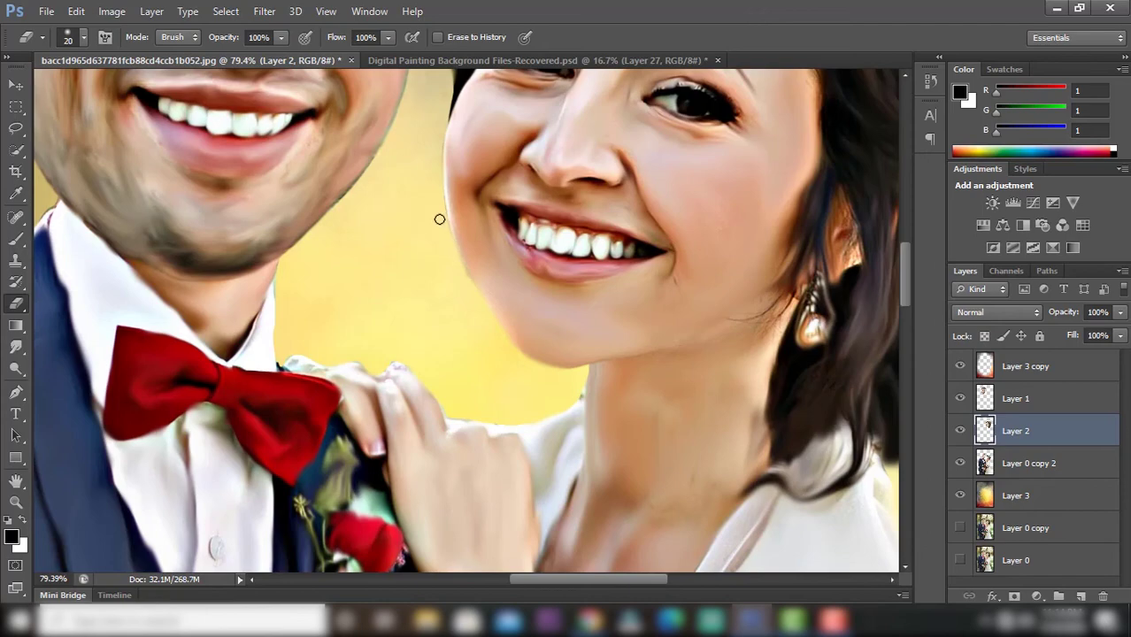
left_click(1002, 400)
scroll(566, 286, "down", 3)
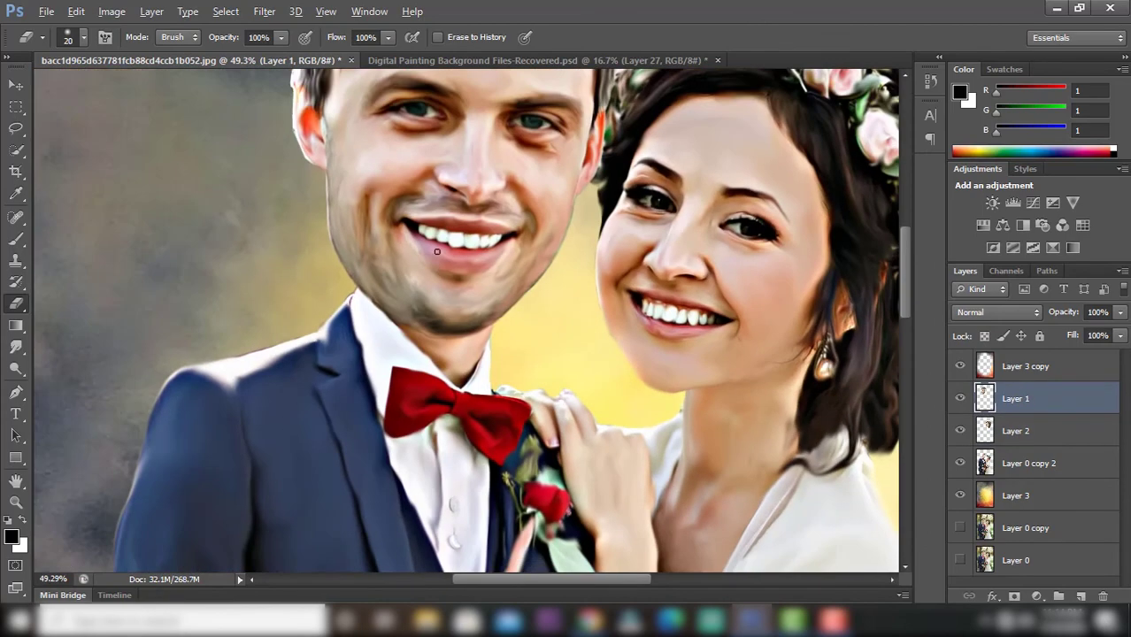
scroll(565, 286, "up", 3)
scroll(610, 162, "up", 2)
mouse_move(610, 159)
left_mouse_down()
mouse_move(589, 231)
mouse_move(519, 330)
left_mouse_up()
scroll(519, 331, "down", 3)
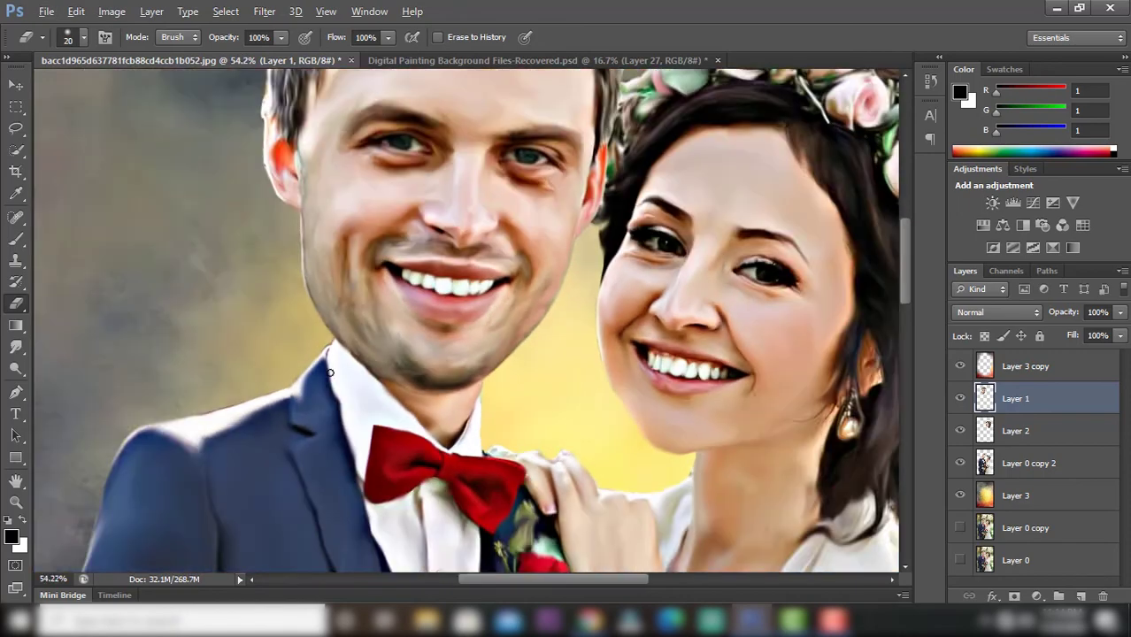
scroll(519, 330, "down", 3)
key("v")
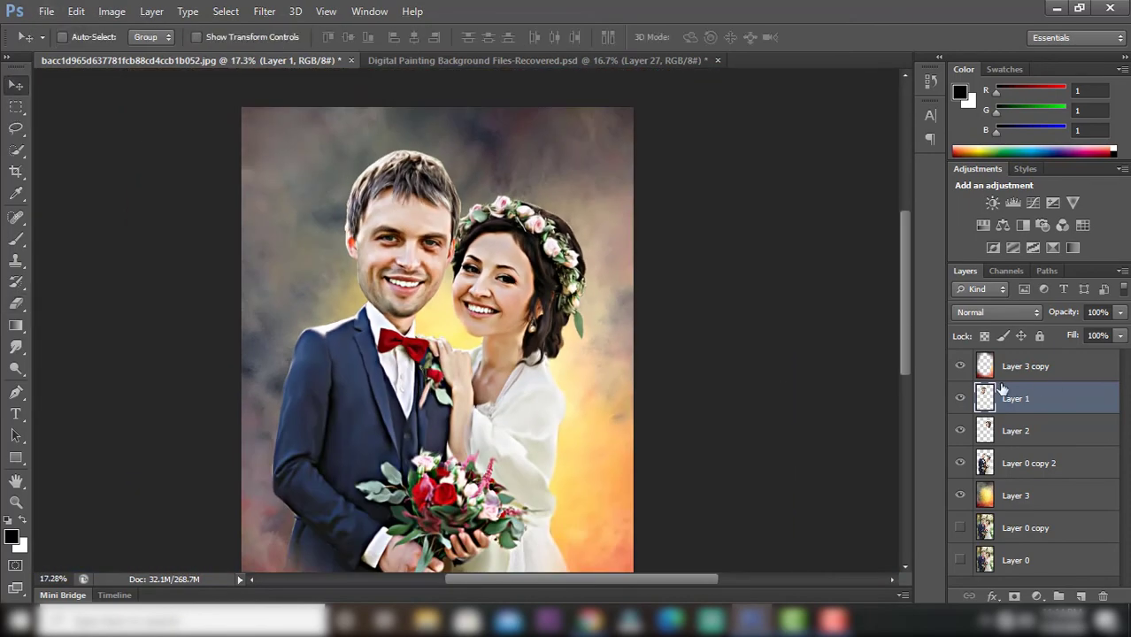
key("ctrl+t")
- Enlarge the groom's head on Layer 1 to about 110% and nudge it into place
left_click_drag(463, 150, 473, 131)
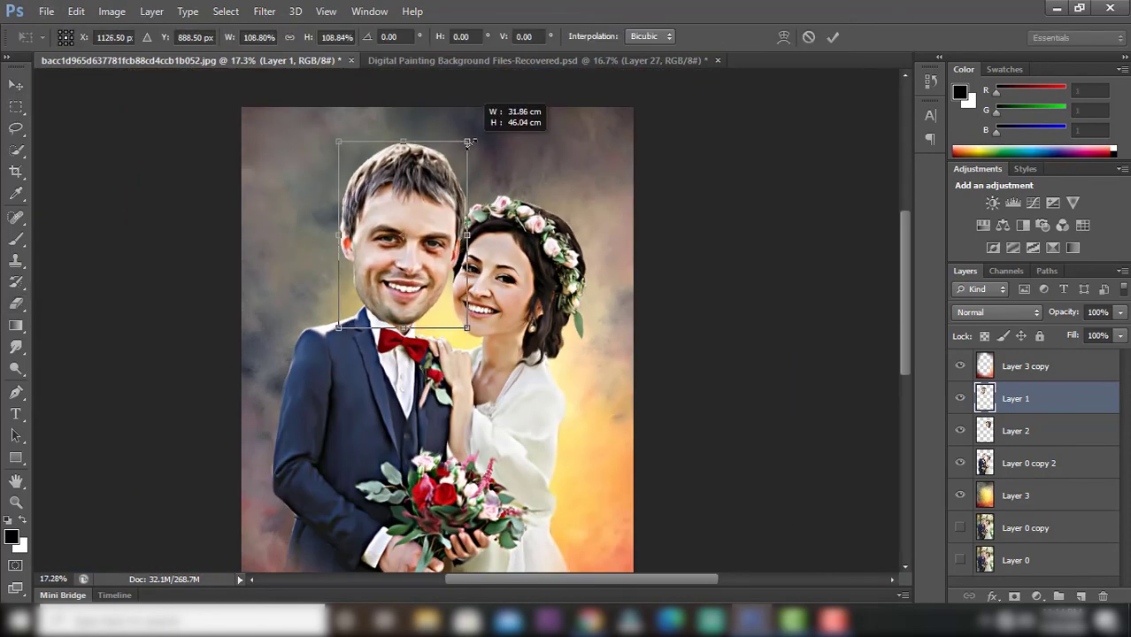
left_click_drag(427, 254, 424, 253)
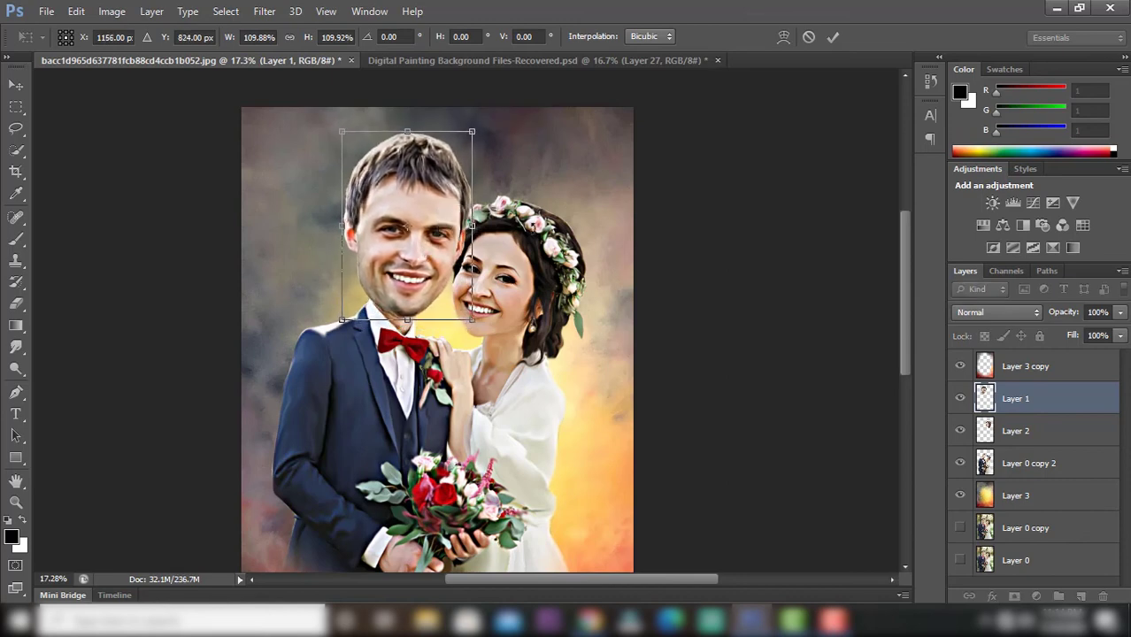
left_click(833, 37)
key("ctrl+0")
- Scale the bride's head on Layer 2 to about 111% and reposition it
left_click(1062, 442)
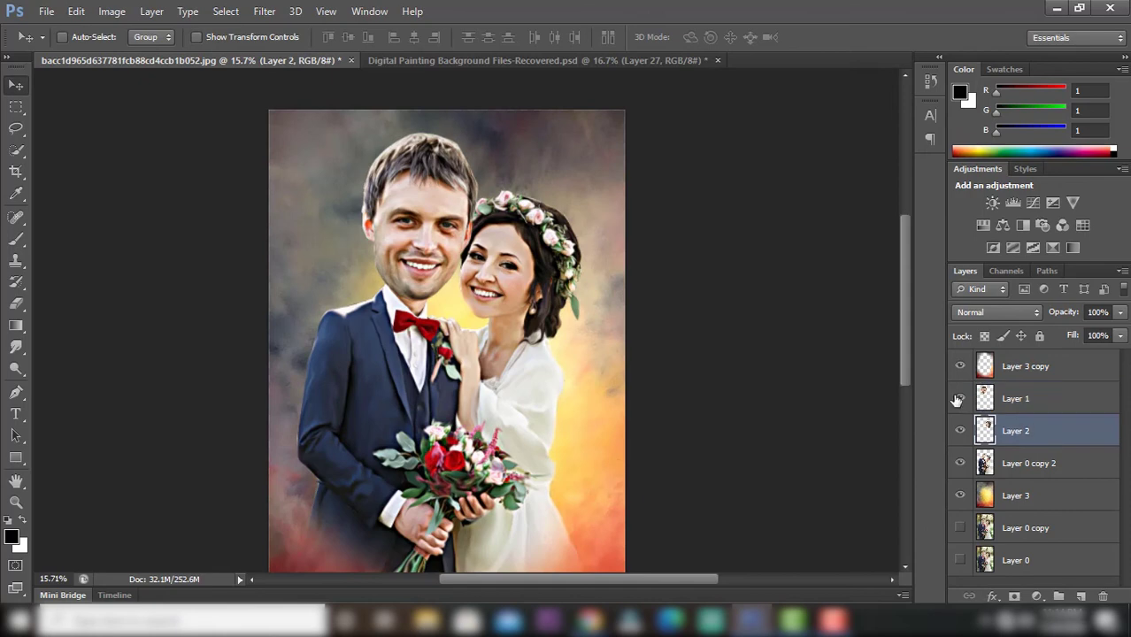
key("ctrl+t")
scroll(548, 267, "up", 1)
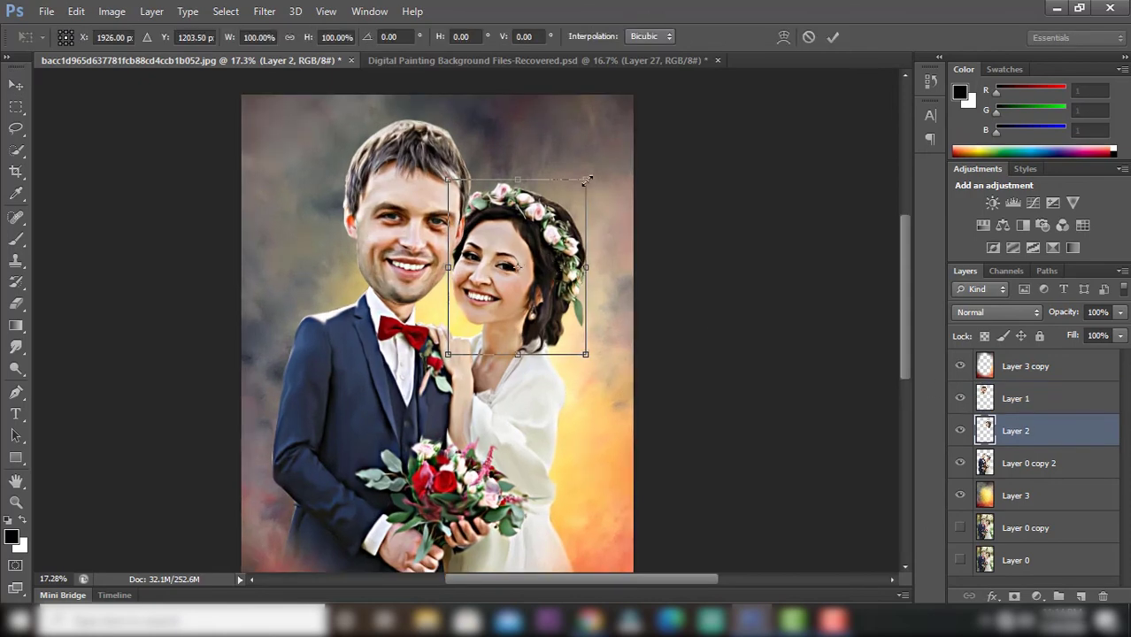
left_click_drag(585, 181, 602, 161)
left_click_drag(522, 266, 521, 291)
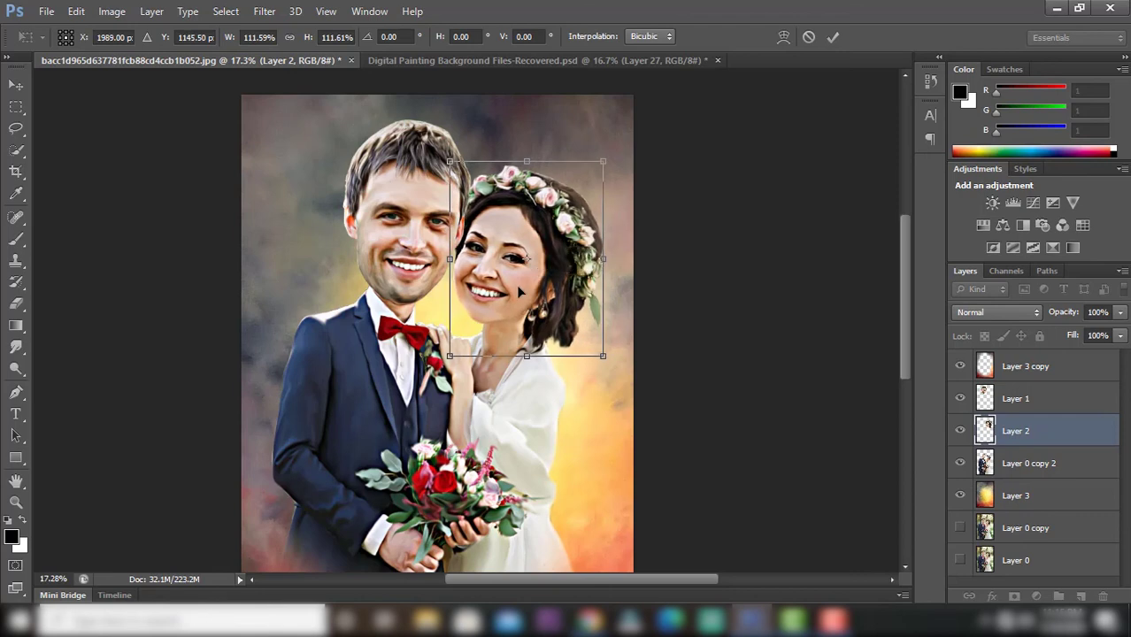
- Warp the bride's head to lift her hair and flower crown and pull her cheek toward the groom
right_click(569, 259)
left_click(607, 385)
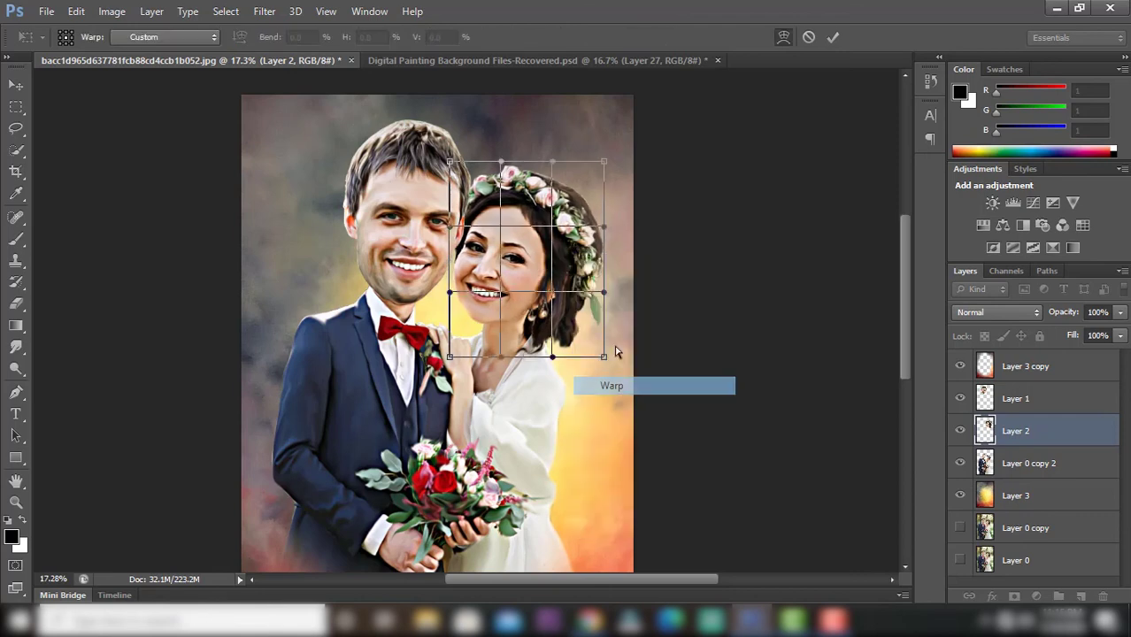
left_click_drag(600, 295, 588, 304)
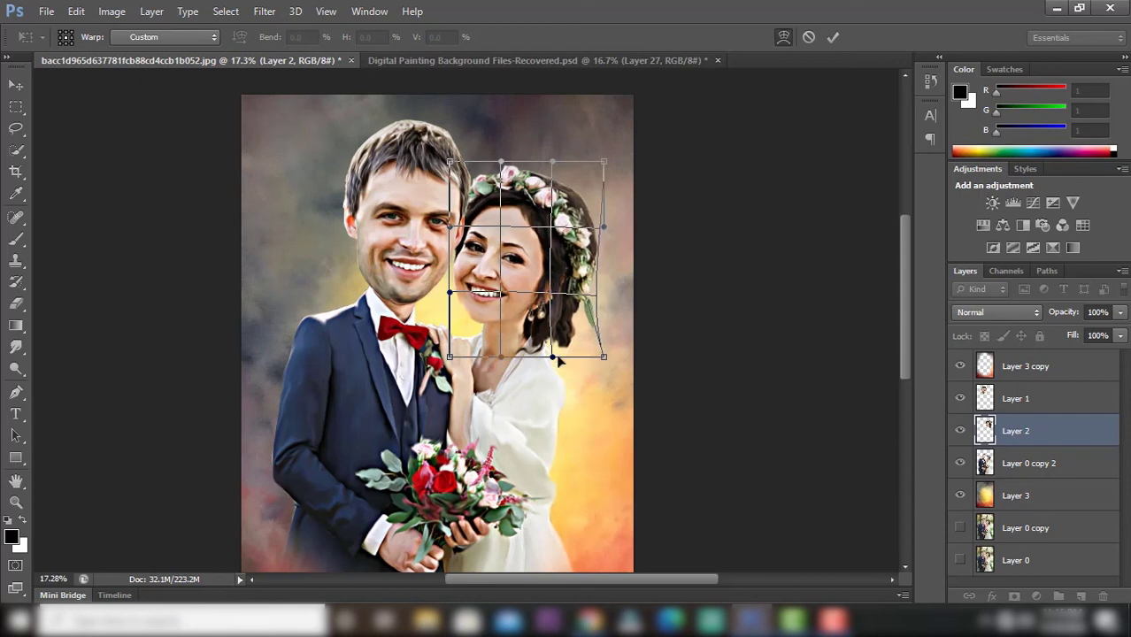
left_click_drag(548, 358, 529, 350)
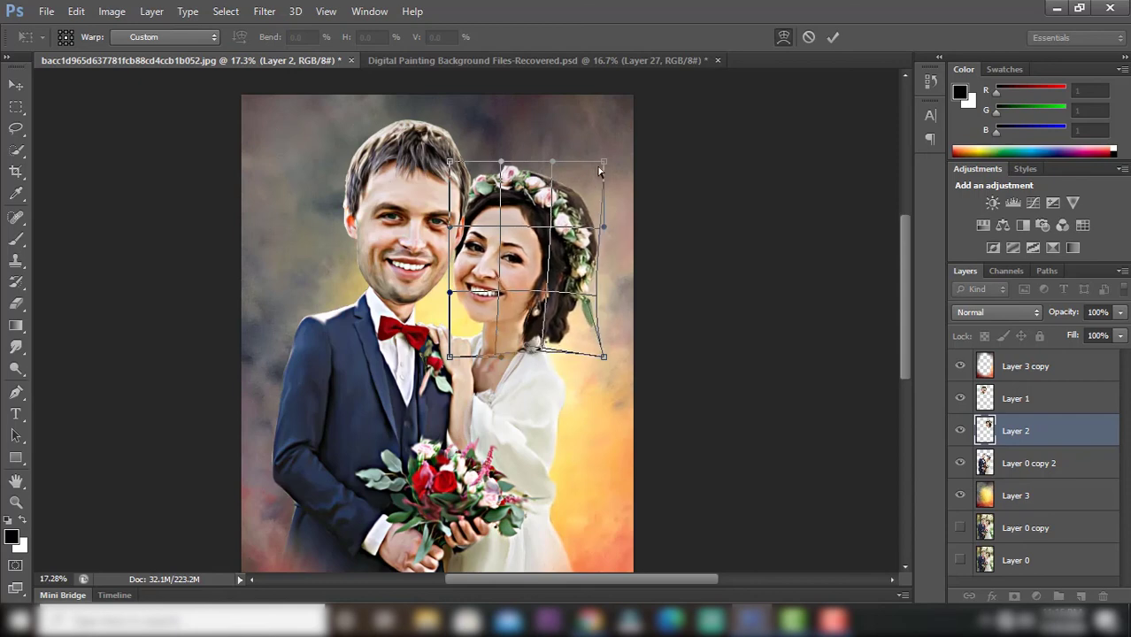
left_click_drag(606, 162, 609, 156)
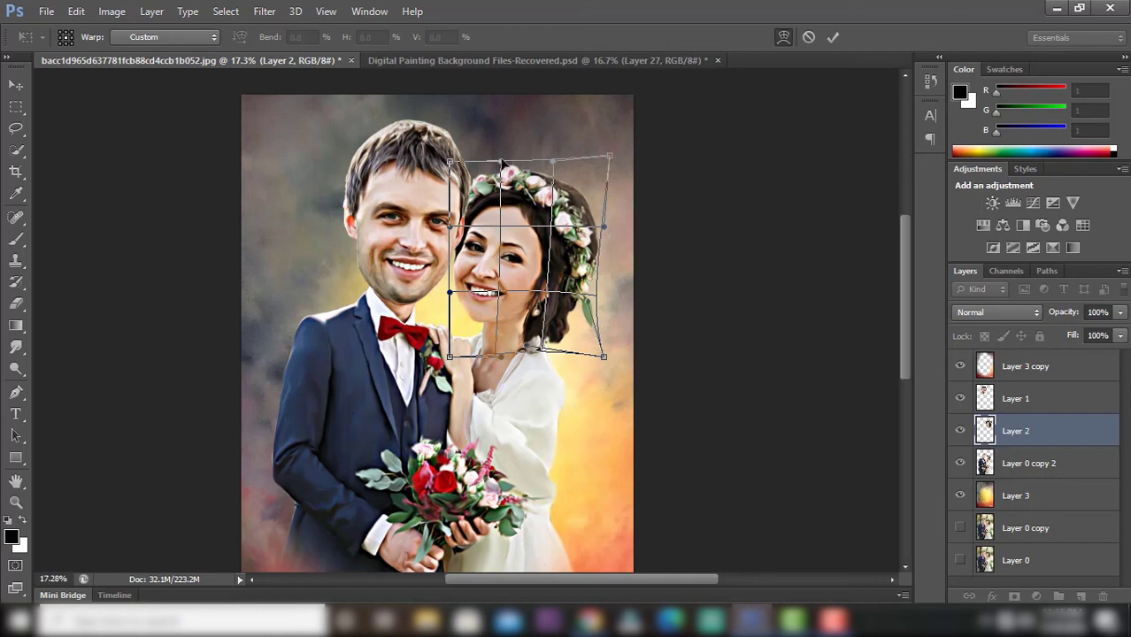
mouse_move(502, 163)
left_mouse_down()
mouse_move(503, 152)
mouse_move(558, 155)
left_mouse_up()
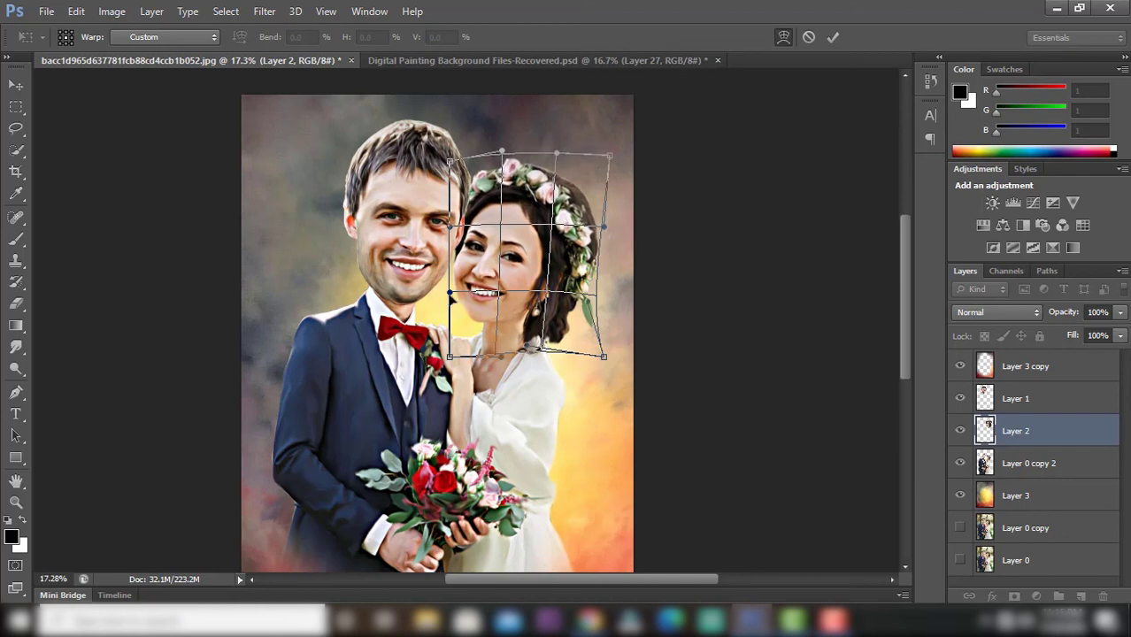
left_click_drag(450, 294, 444, 291)
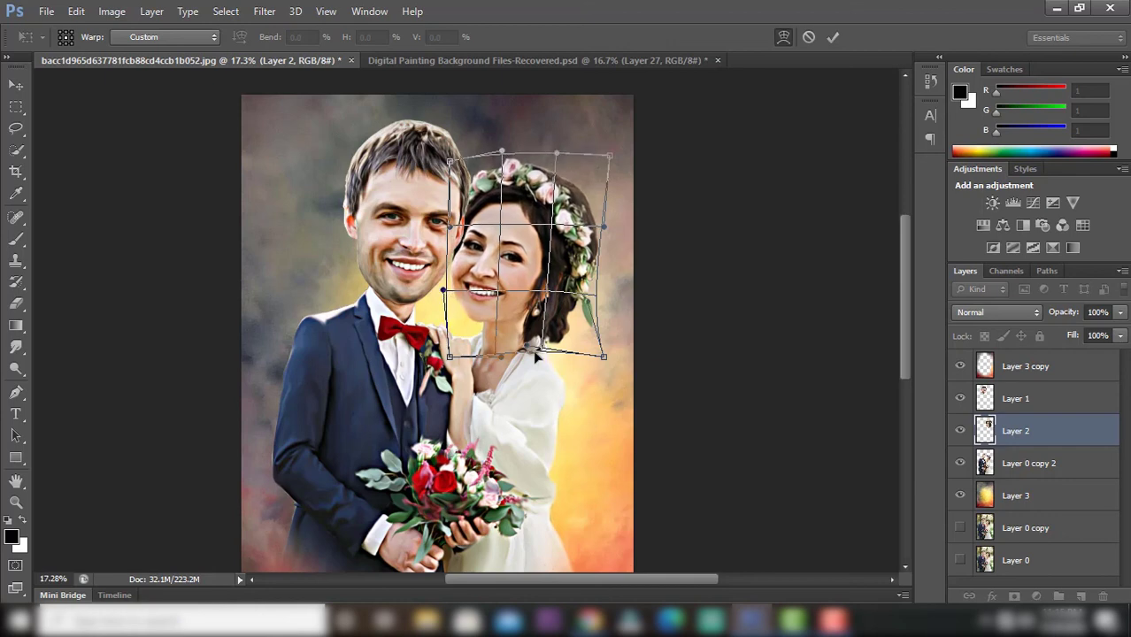
left_click(836, 37)
scroll(772, 159, "down", 1)
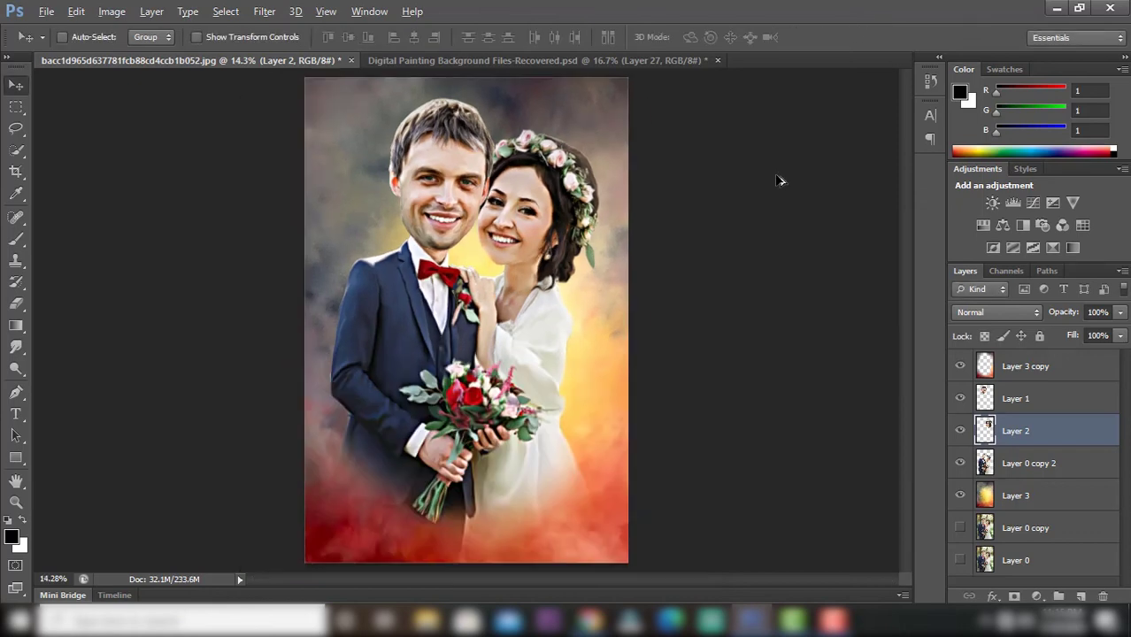
scroll(780, 180, "down", 1)
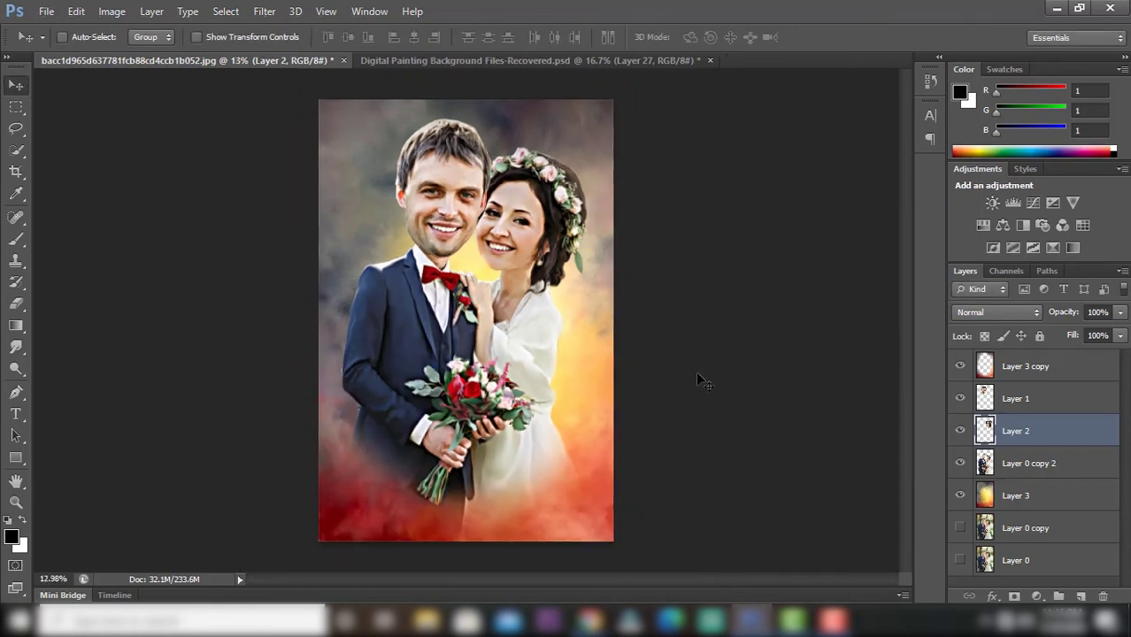
- Raise Layer 0 copy 2's brightness to 65 and increase its contrast
left_click(1017, 474)
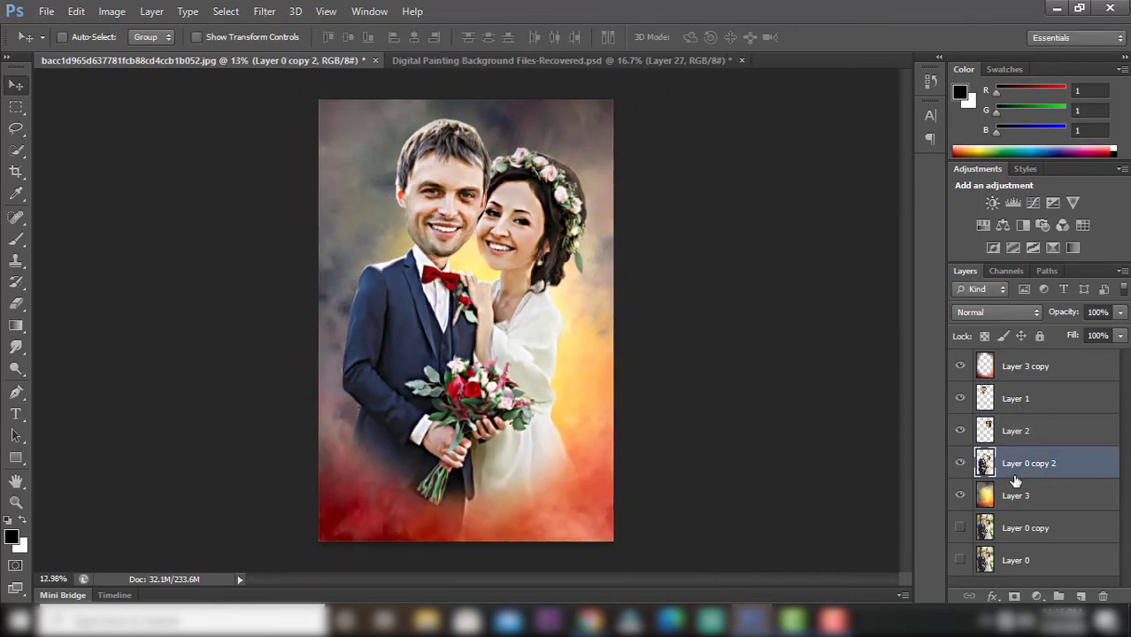
left_click(76, 12)
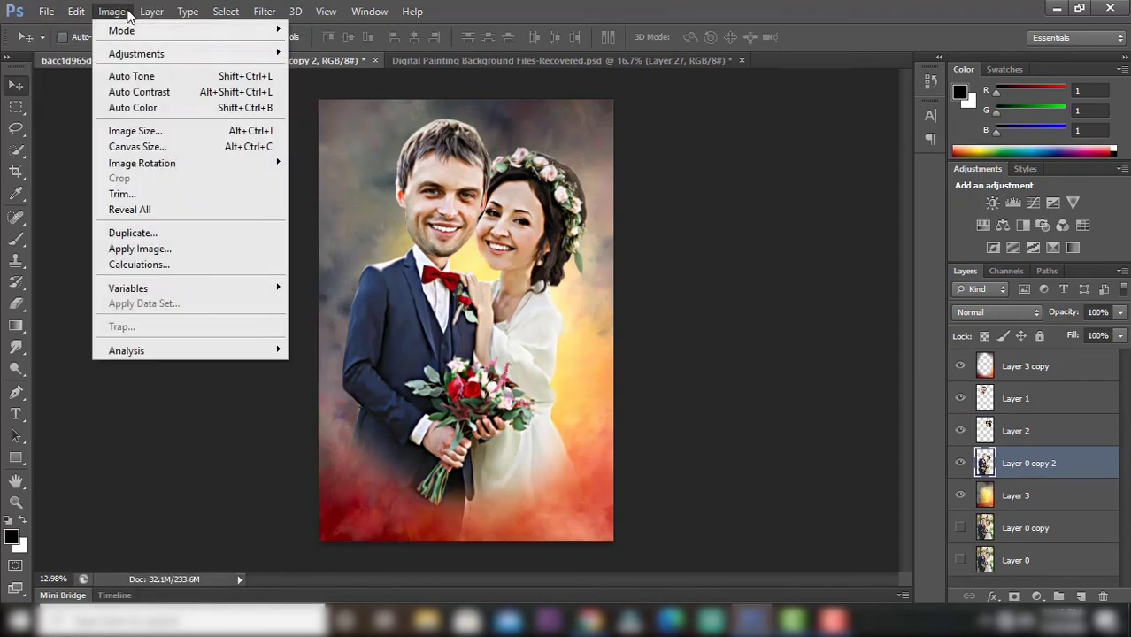
mouse_move(136, 54)
left_click(332, 49)
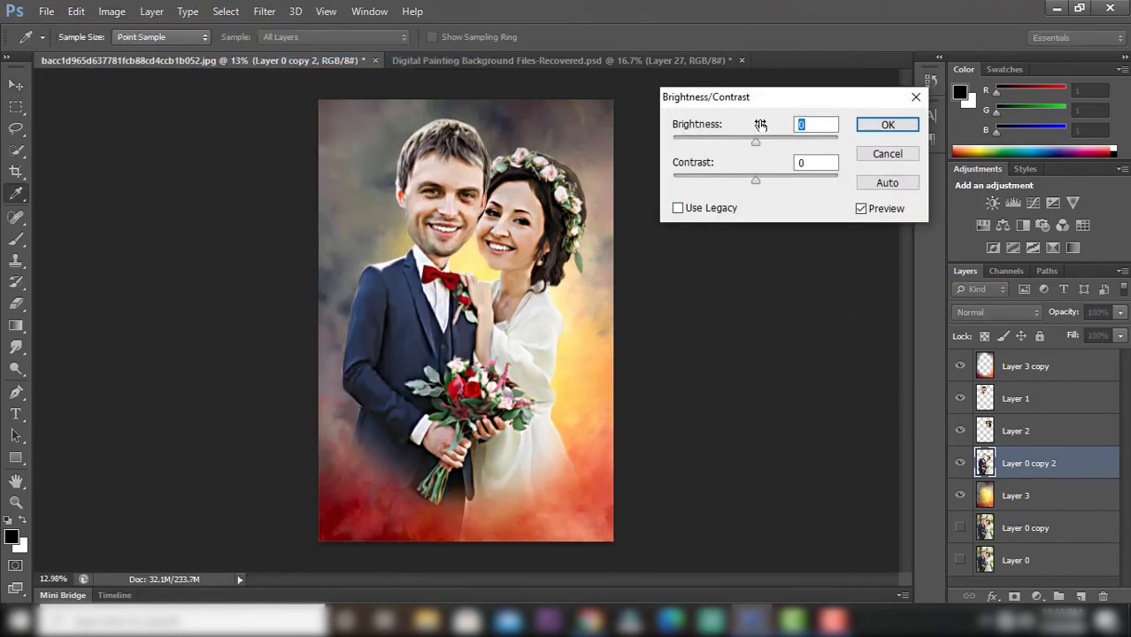
left_click_drag(755, 142, 792, 141)
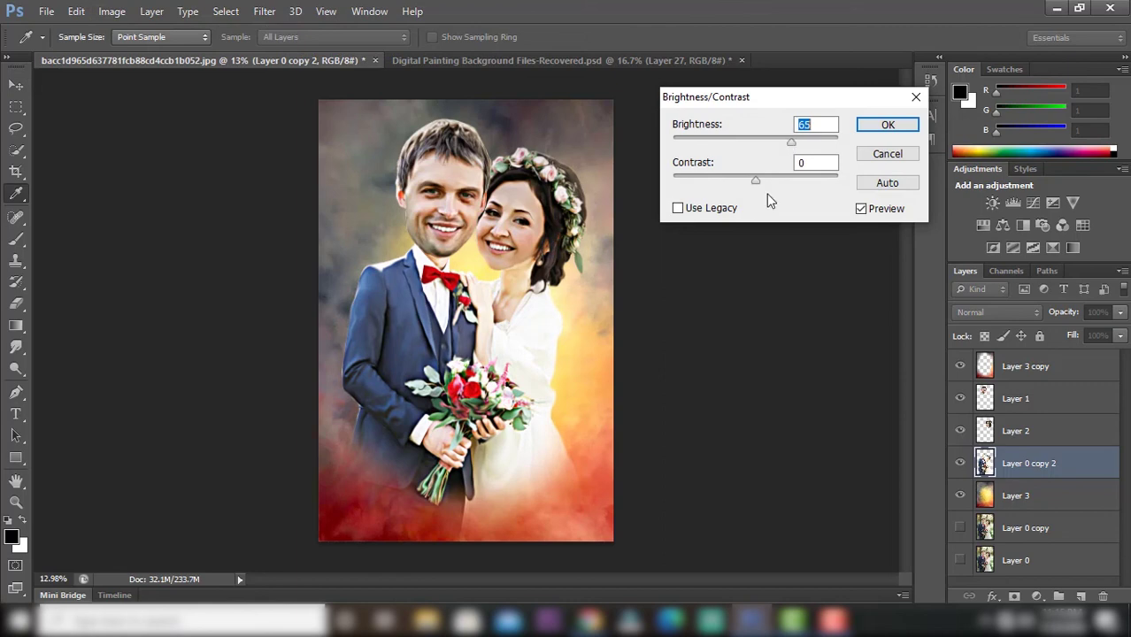
left_click_drag(755, 181, 790, 182)
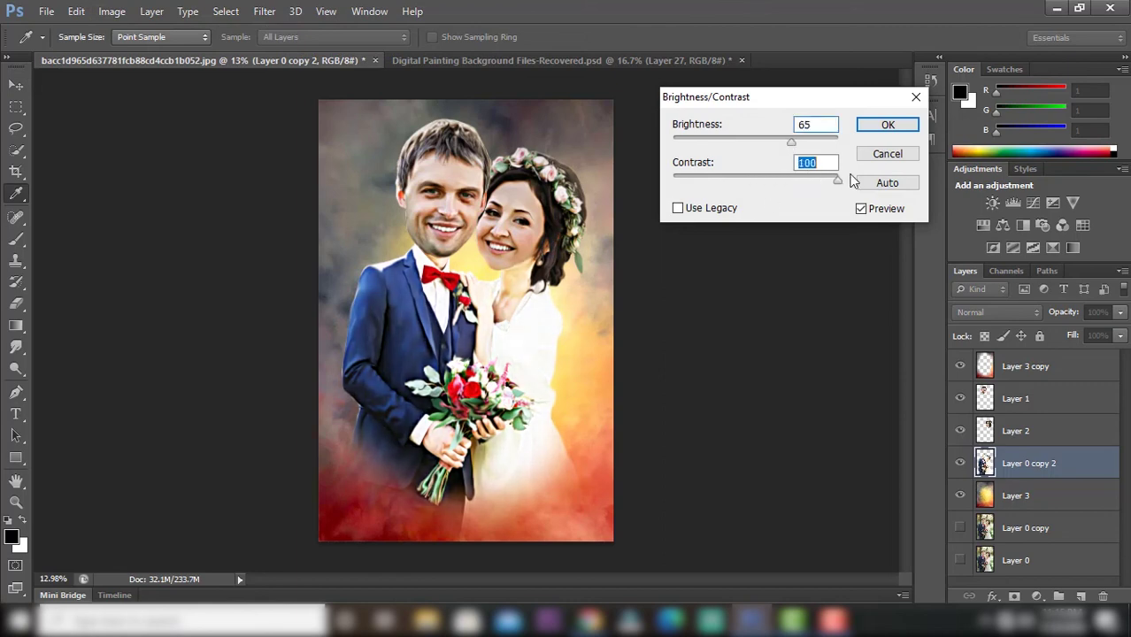
left_click(888, 125)
key("v")
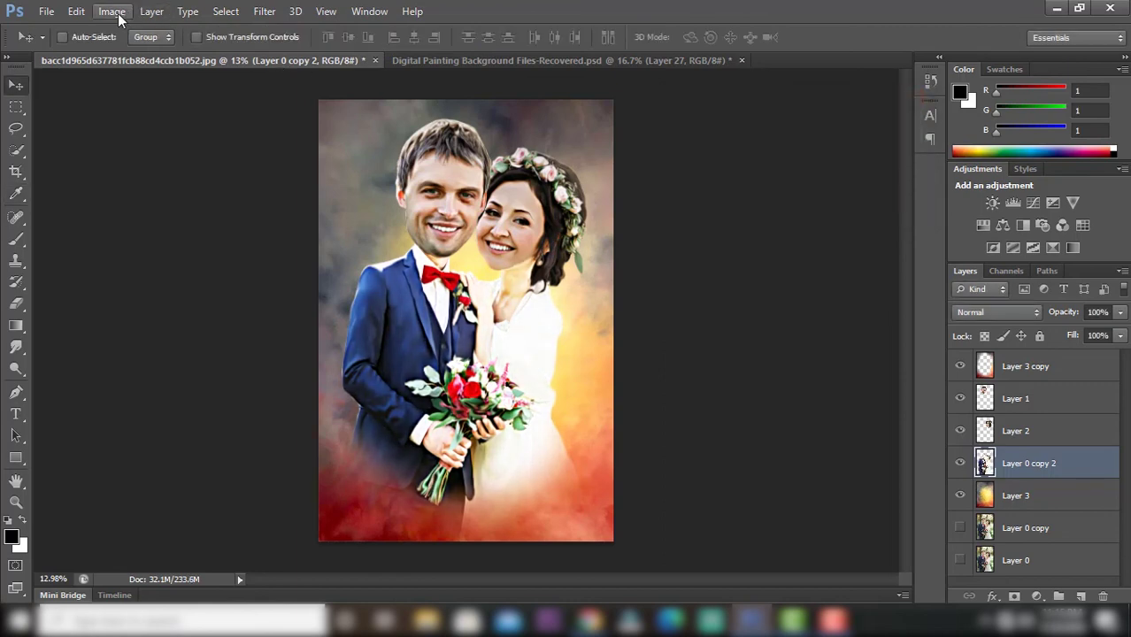
- Darken the couple layer's midtones to 0.74 with Levels
left_click(114, 13)
left_click(310, 69)
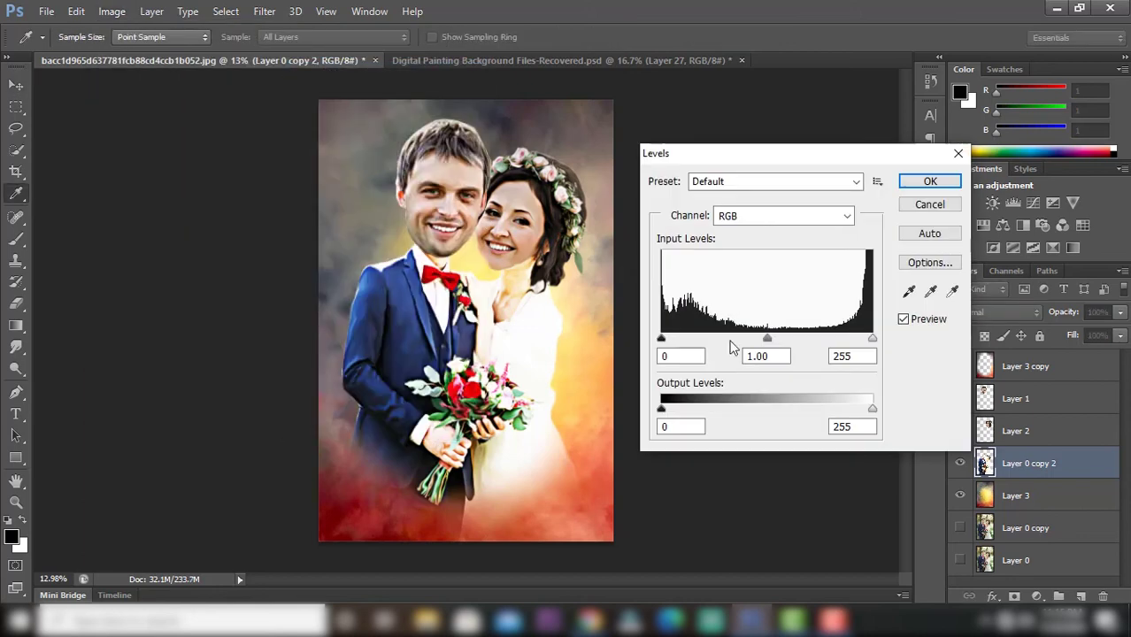
left_click_drag(768, 338, 788, 338)
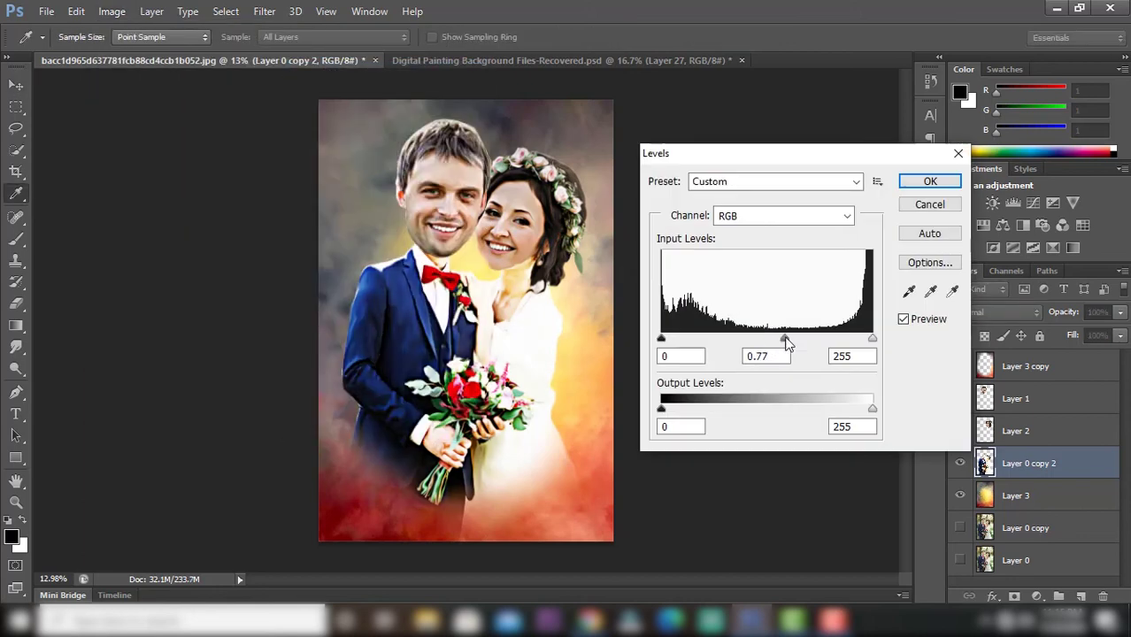
left_click(937, 183)
- Give Layer 1 brightness 20 and contrast 65
left_click(1026, 401)
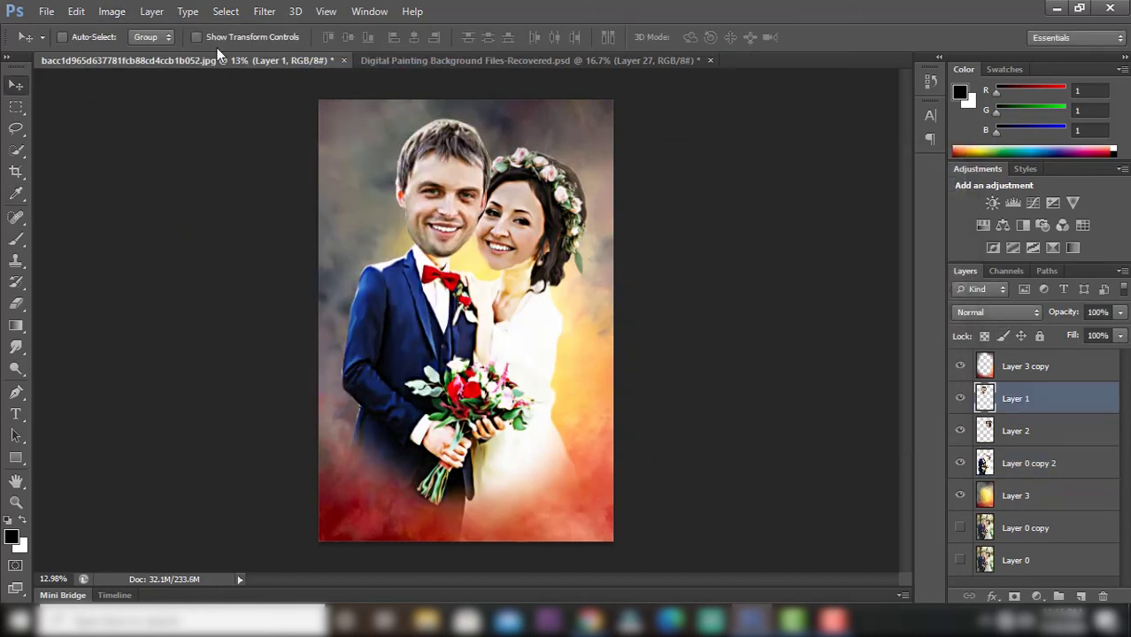
left_click(115, 13)
left_click(350, 48)
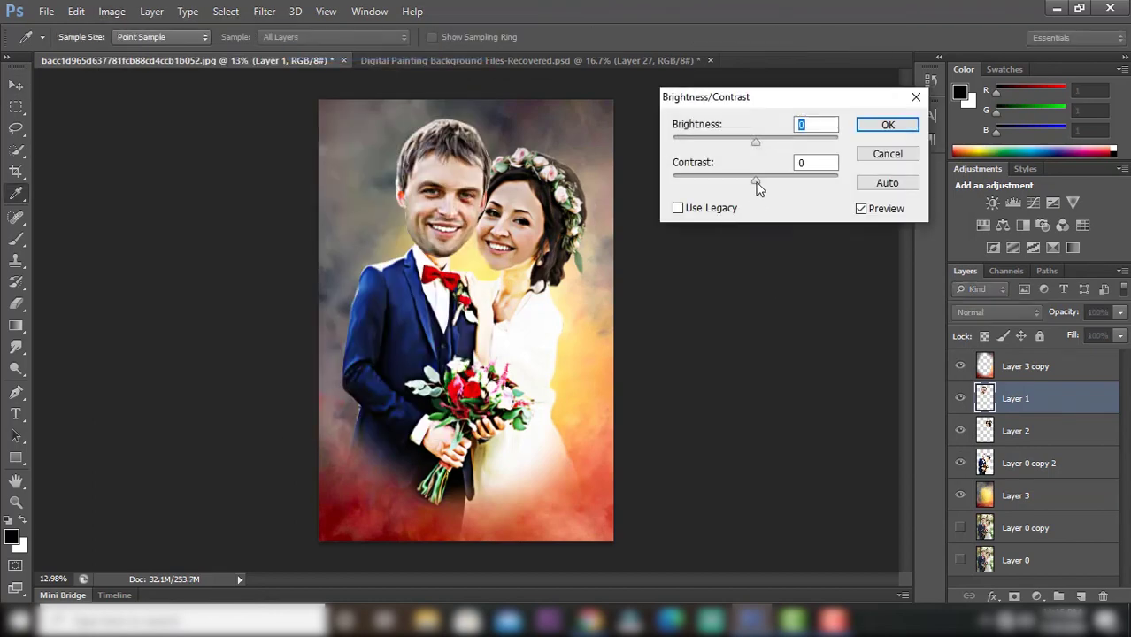
left_click_drag(757, 183, 817, 185)
left_click_drag(756, 144, 767, 144)
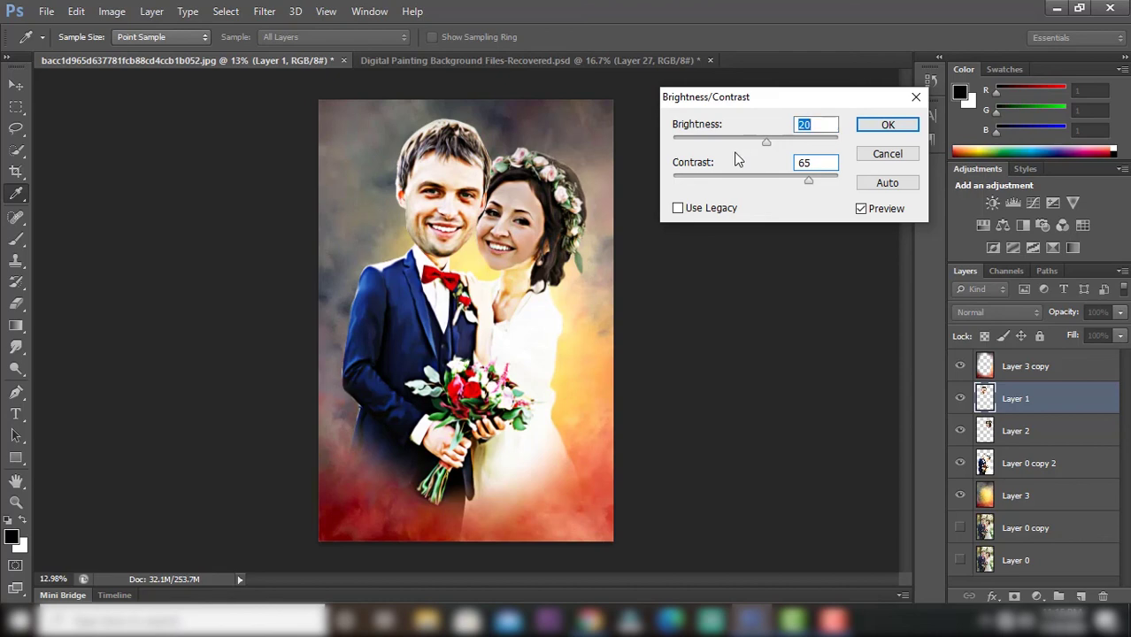
left_click(886, 124)
key("v")
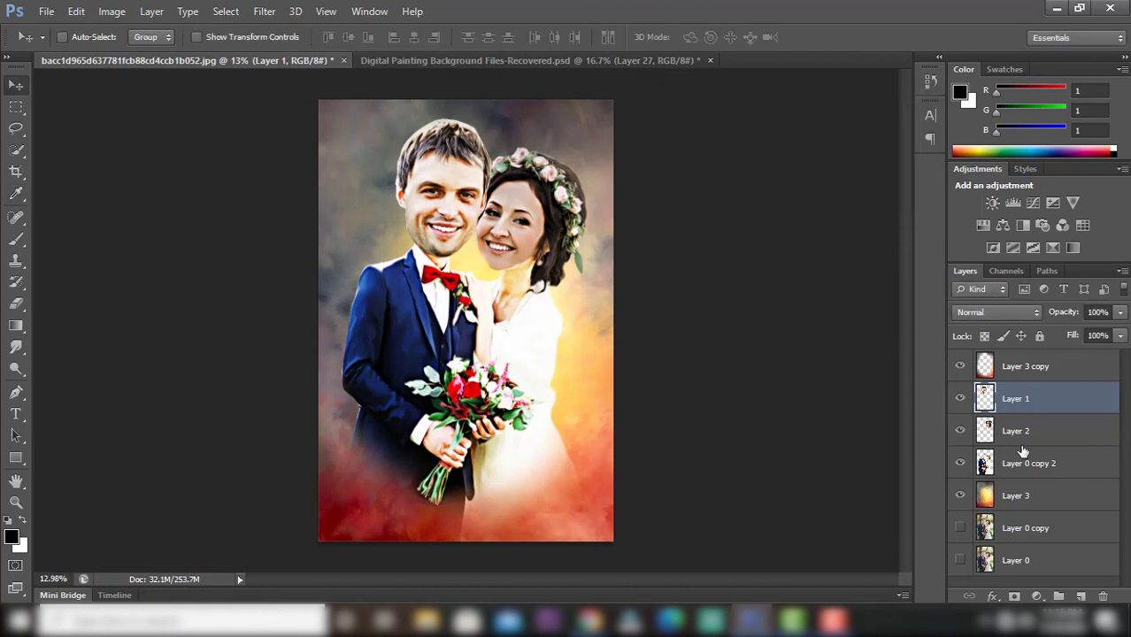
- Give Layer 2 contrast 52 and brightness -20
left_click(1016, 431)
left_click(112, 11)
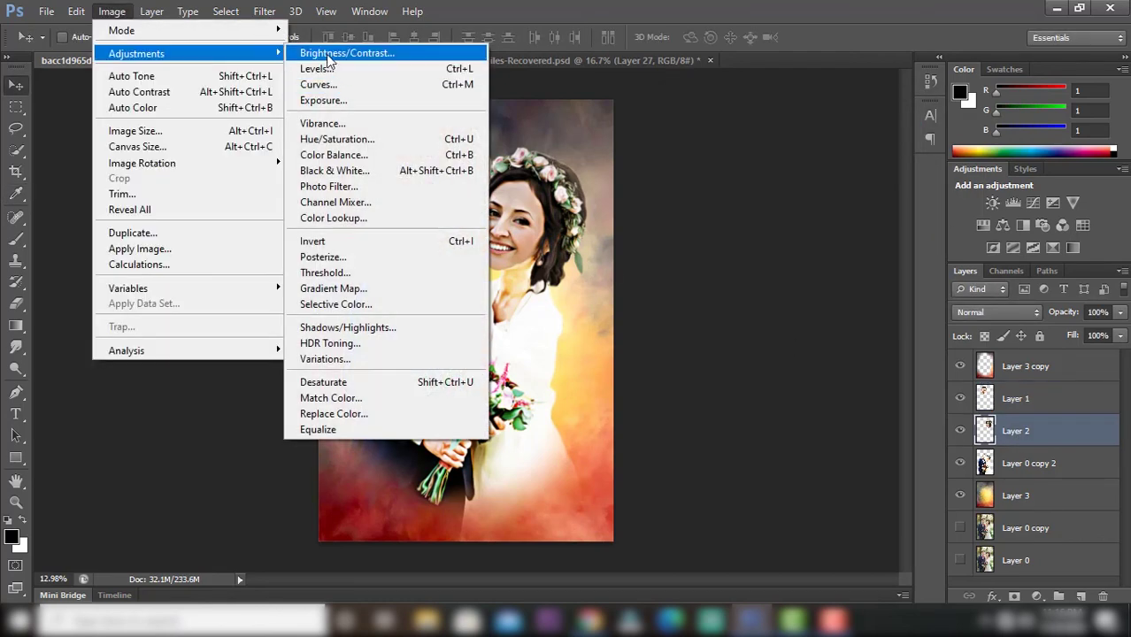
left_click(324, 44)
left_click_drag(759, 181, 798, 180)
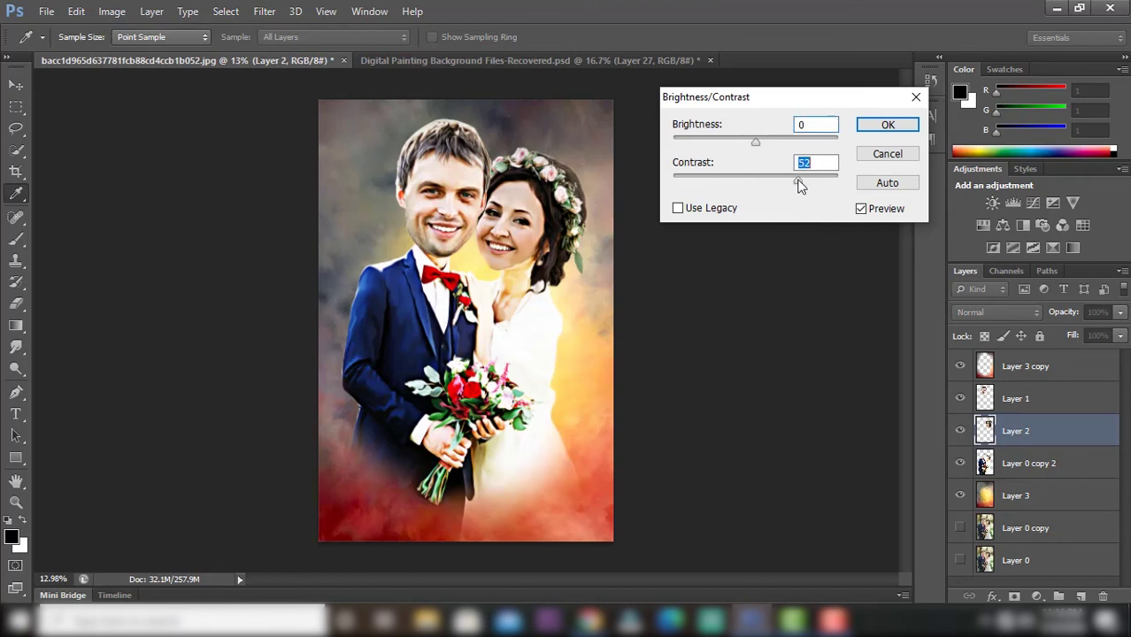
left_click_drag(757, 144, 740, 144)
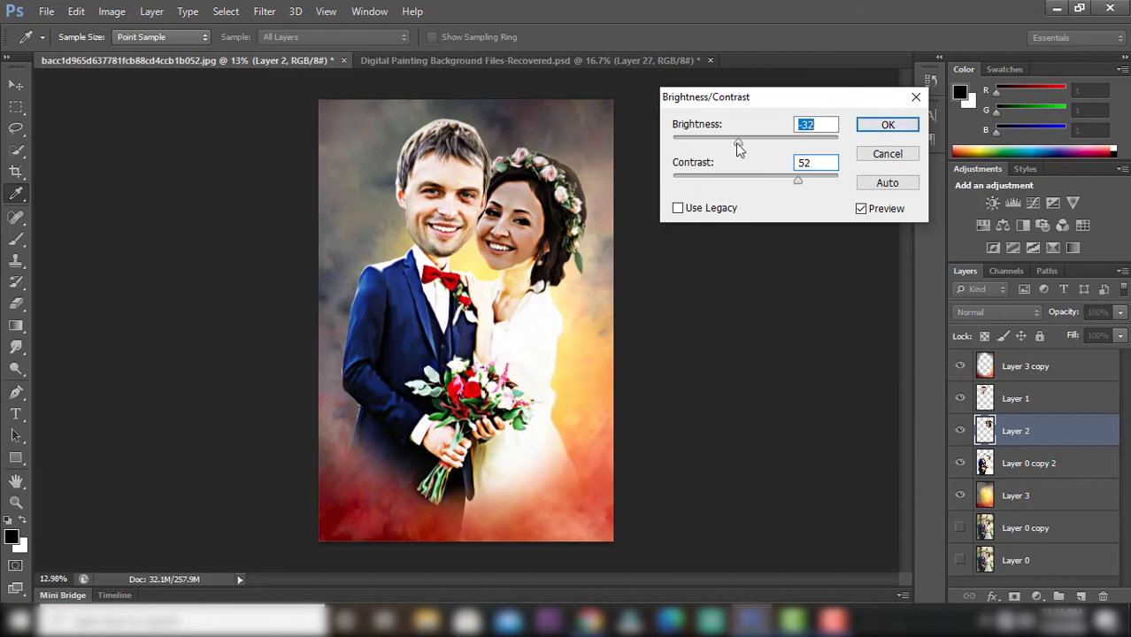
left_click_drag(739, 143, 748, 143)
left_click(879, 125)
key("v")
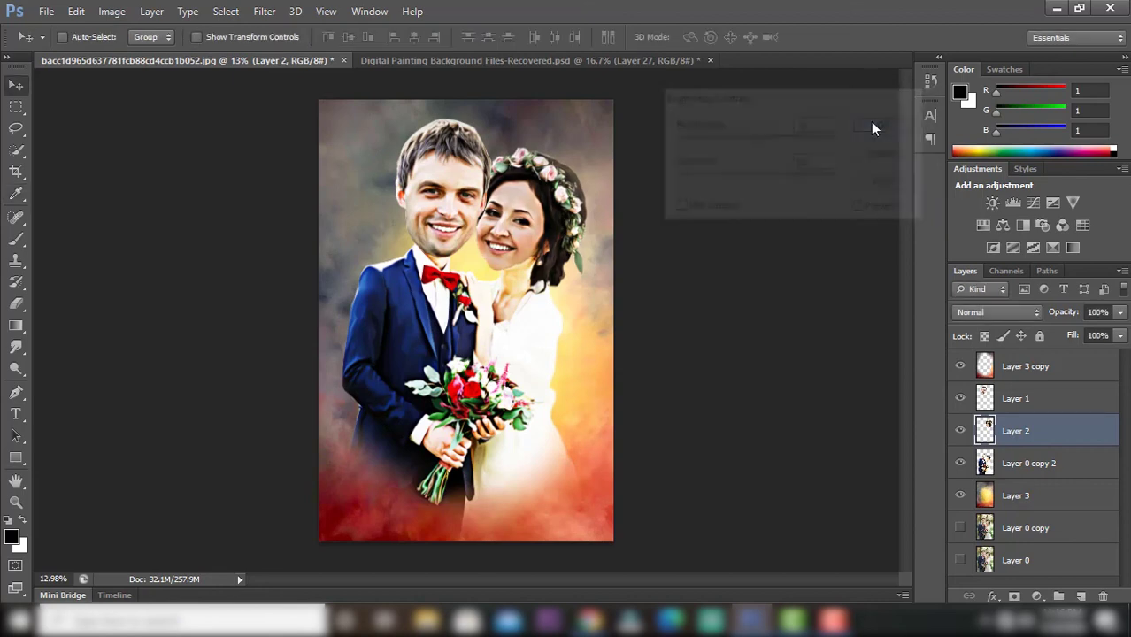
- Slightly lower Layer 0 copy 2's saturation with a Vibrance adjustment
key("ctrl+plus")
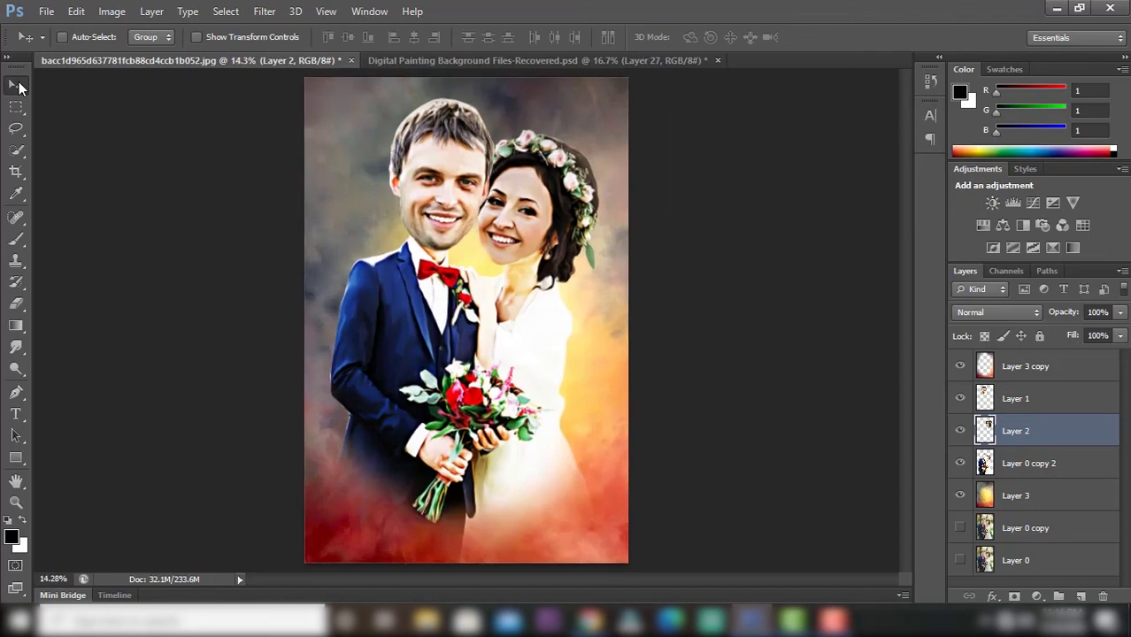
left_click(1022, 469)
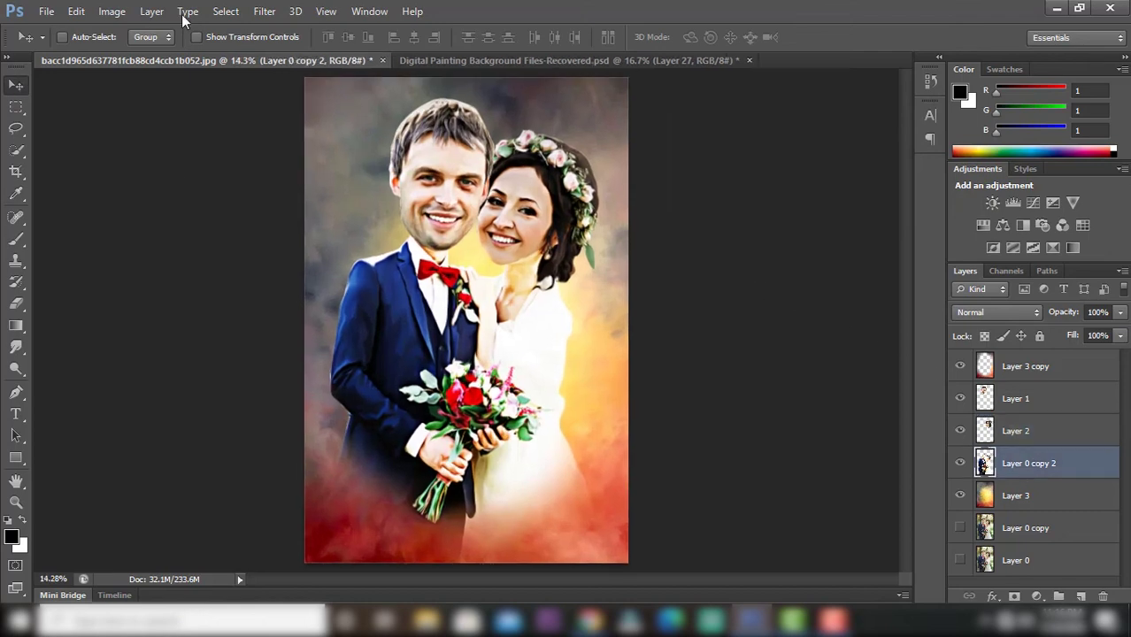
left_click(115, 10)
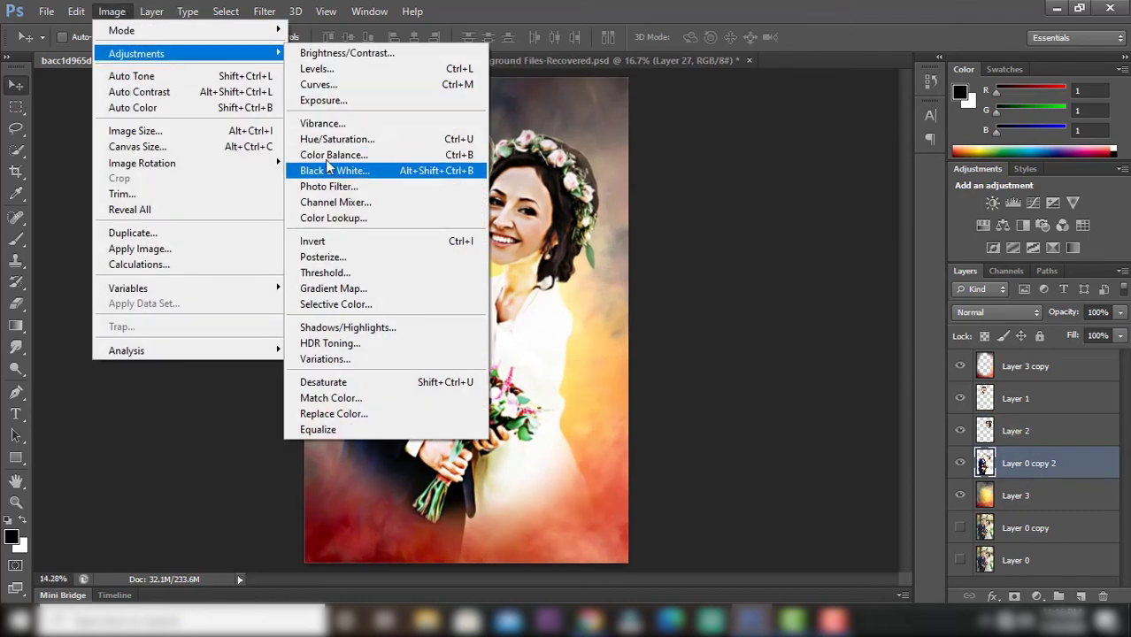
left_click(314, 124)
mouse_move(699, 229)
left_mouse_down()
mouse_move(746, 229)
mouse_move(671, 236)
mouse_move(720, 230)
mouse_move(702, 228)
left_mouse_up()
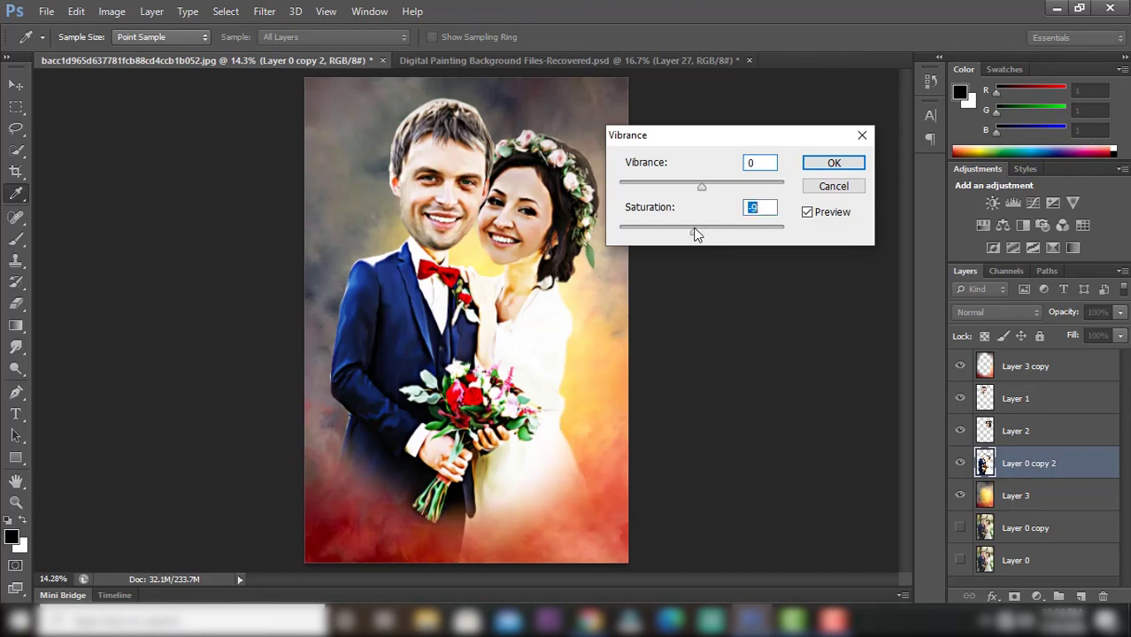
left_click(832, 165)
key("v")
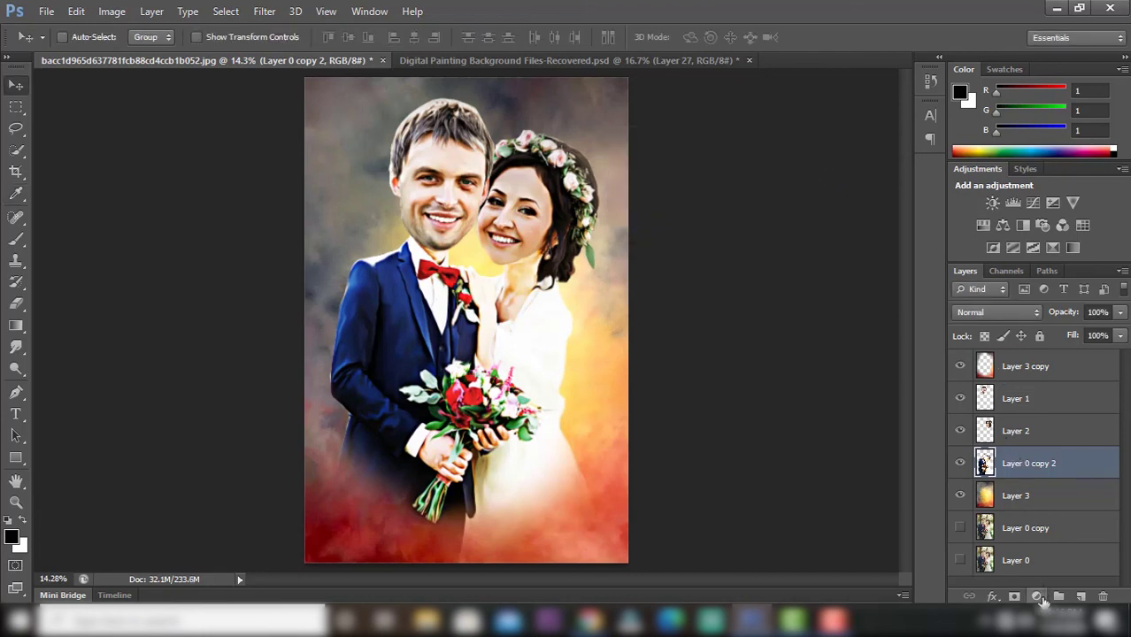
- Add a Cooling Filter (80) Photo Filter adjustment layer above Layer 3 copy
left_click(1036, 370)
left_click(1037, 598)
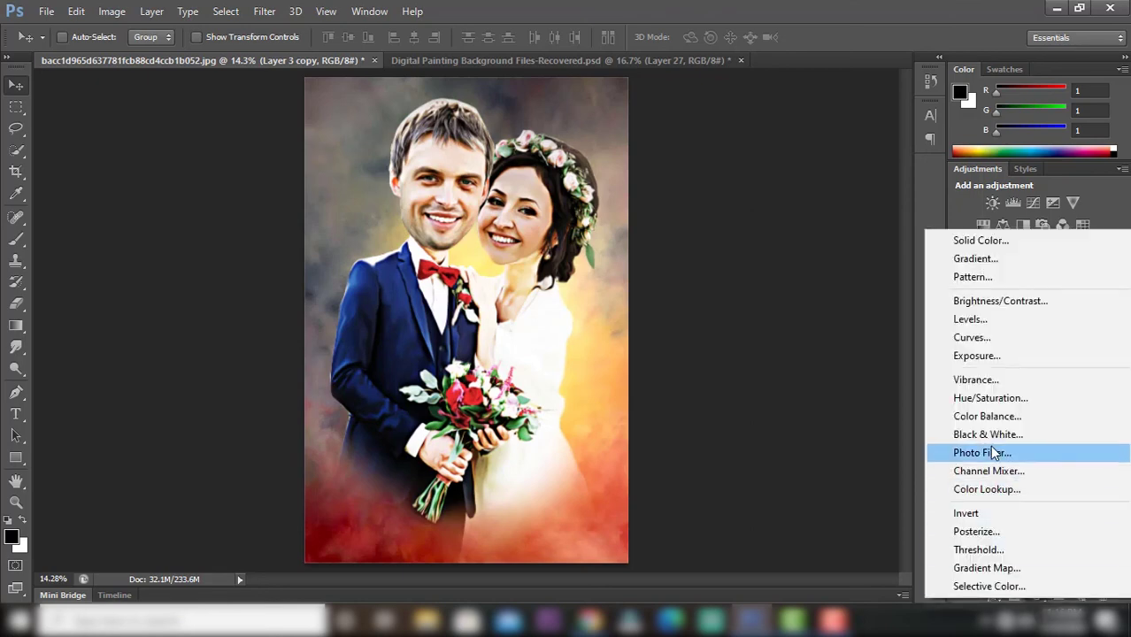
left_click(983, 453)
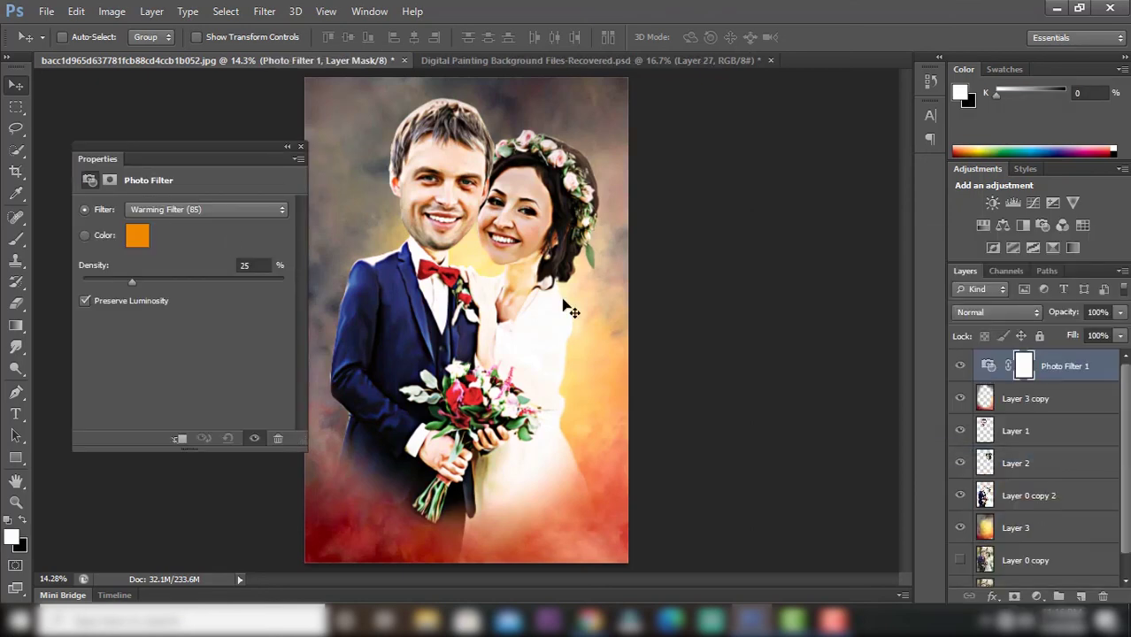
left_click(204, 210)
left_click(198, 254)
key("Down")
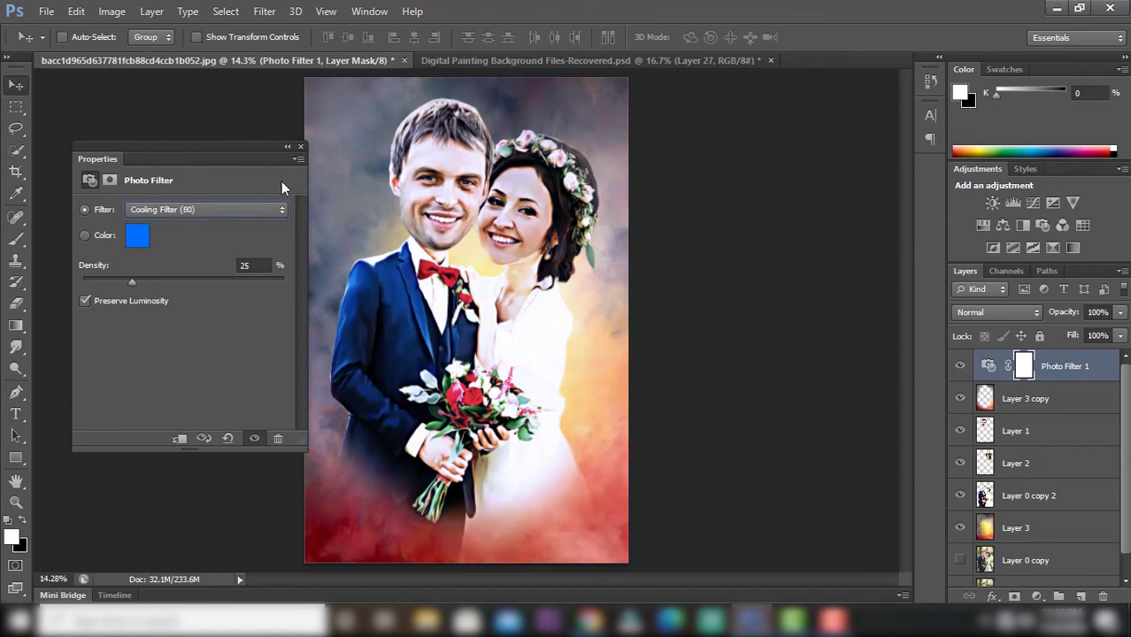
left_click(301, 146)
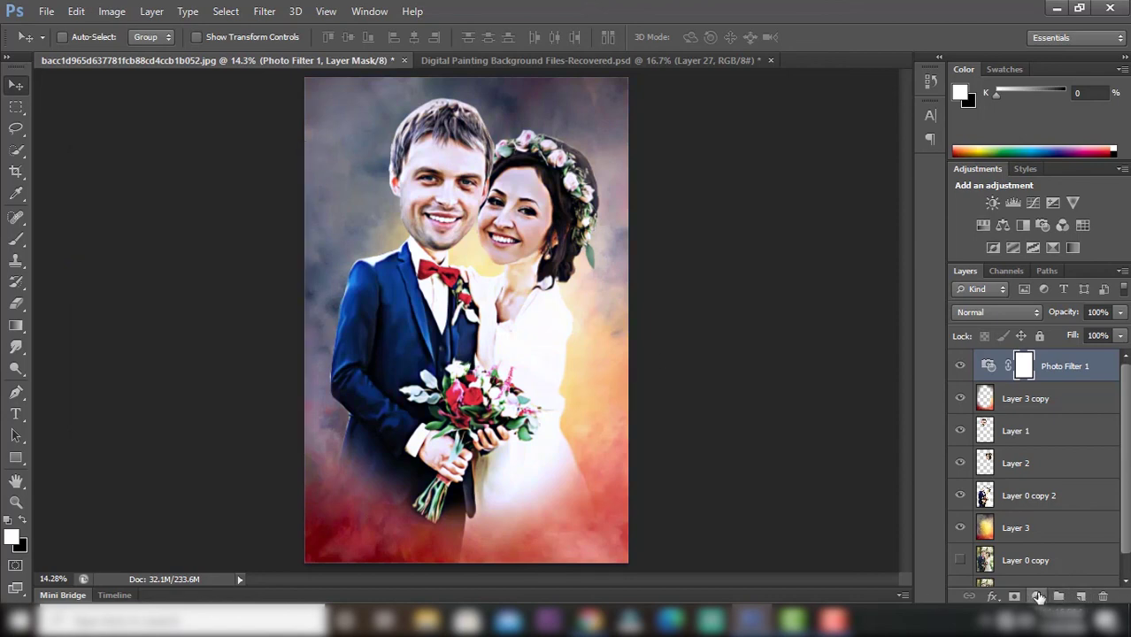
- Add a 3Strip.look Color Lookup adjustment layer and view the portrait full screen
left_click(1038, 597)
left_click(1000, 482)
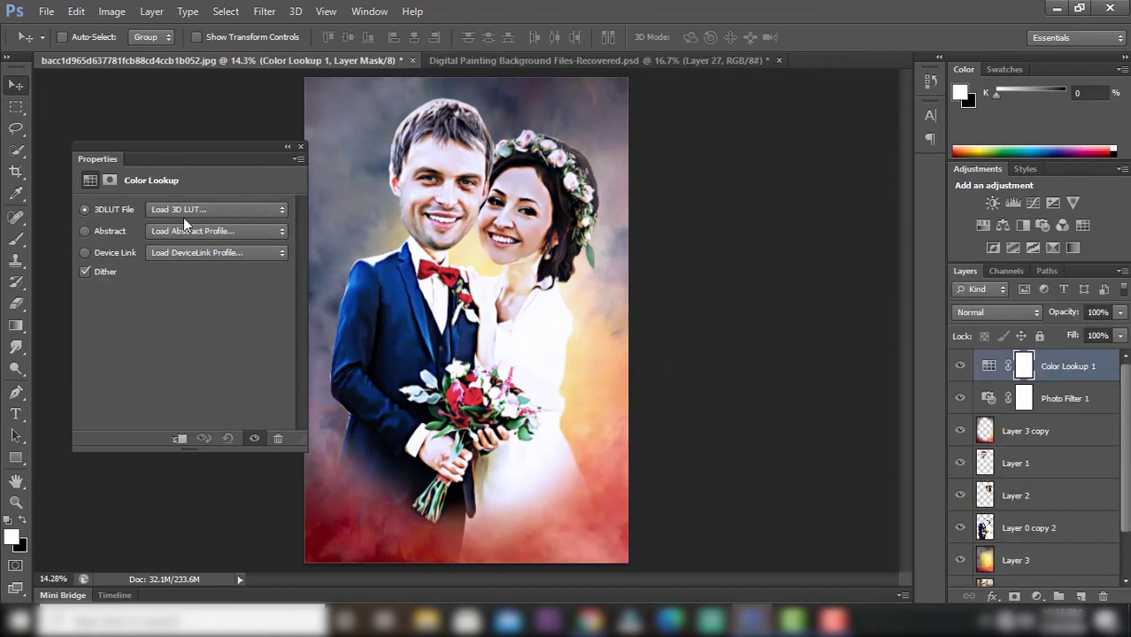
left_click(186, 211)
left_click(180, 277)
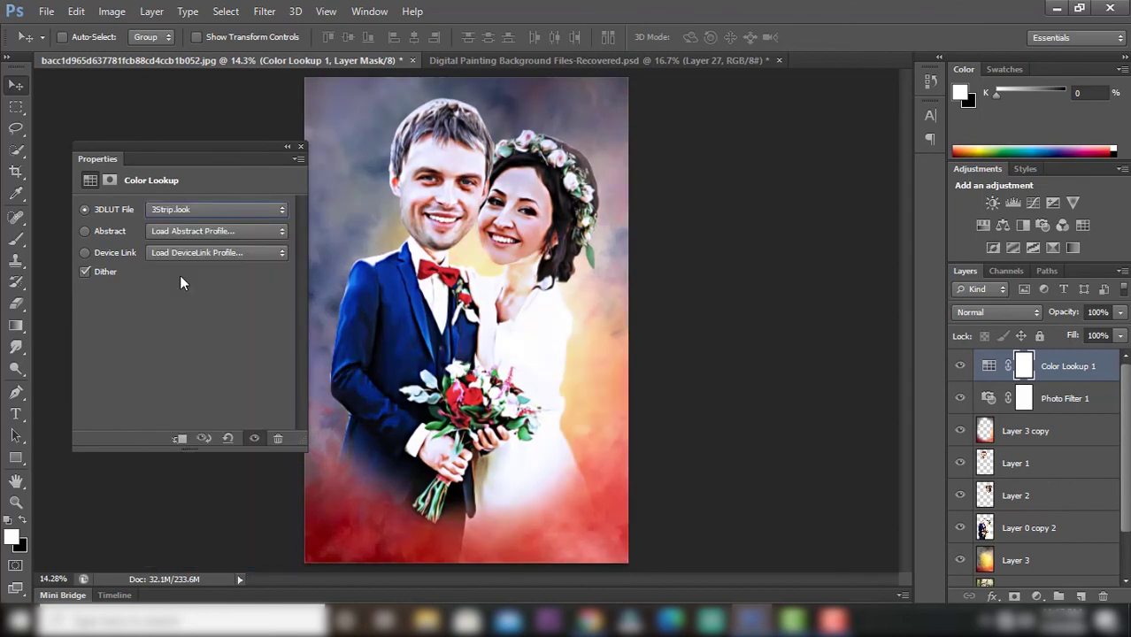
key("Down")
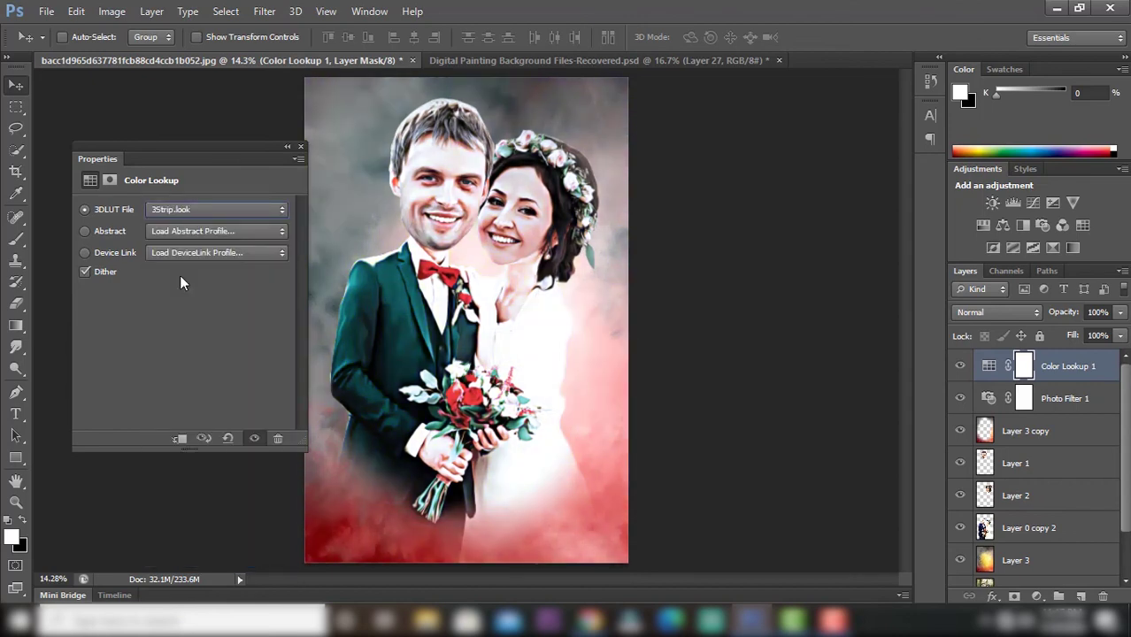
key("Down")
key("Up")
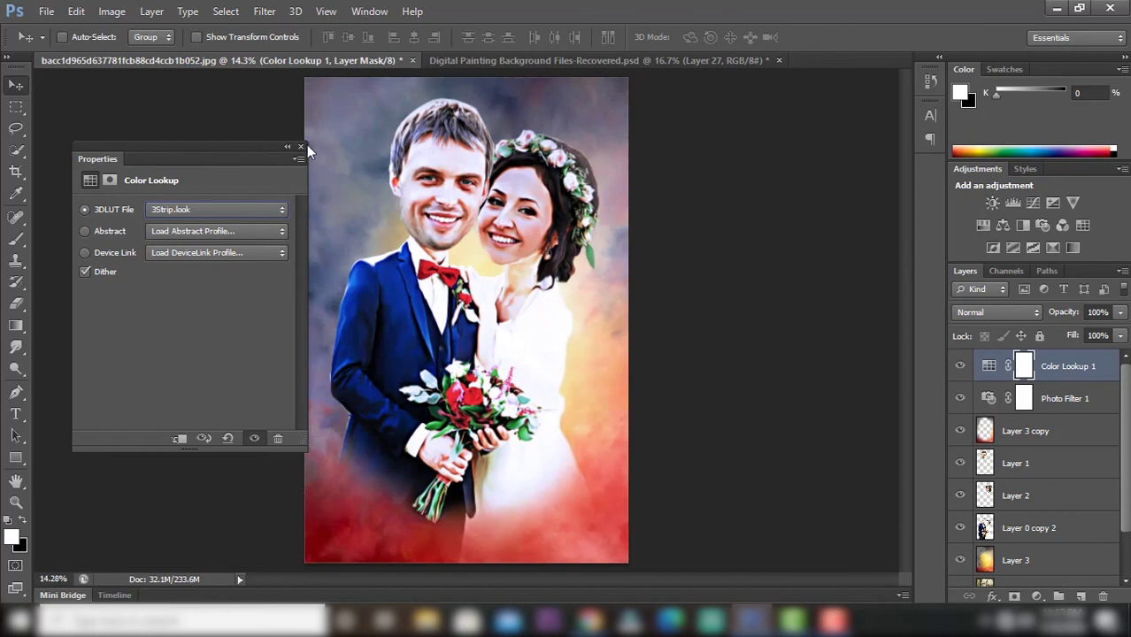
left_click(302, 145)
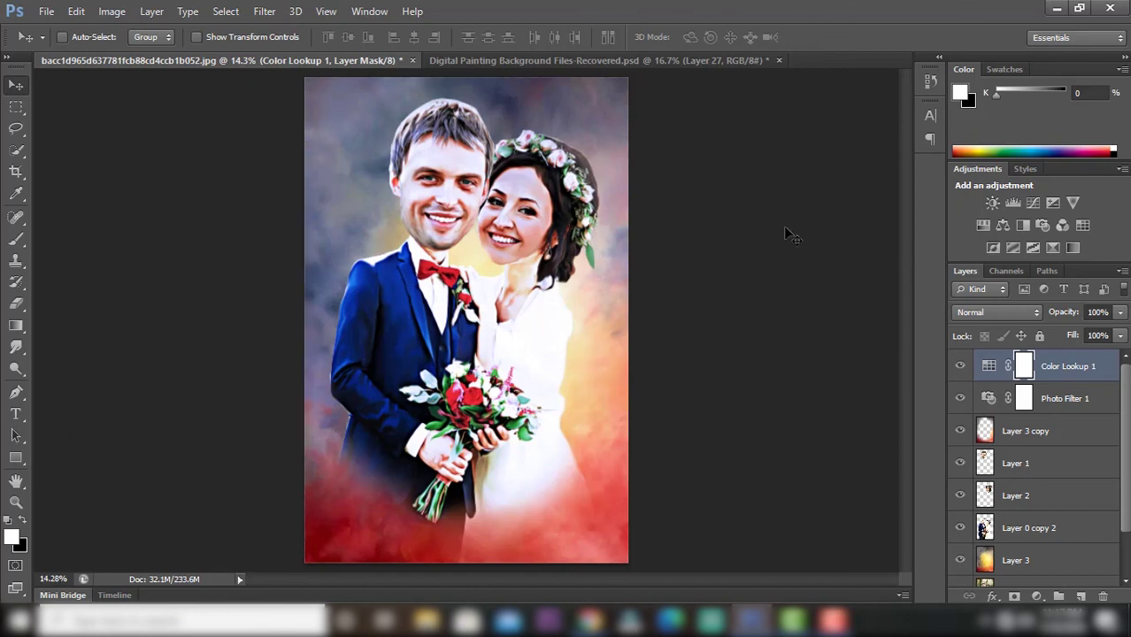
key("f")
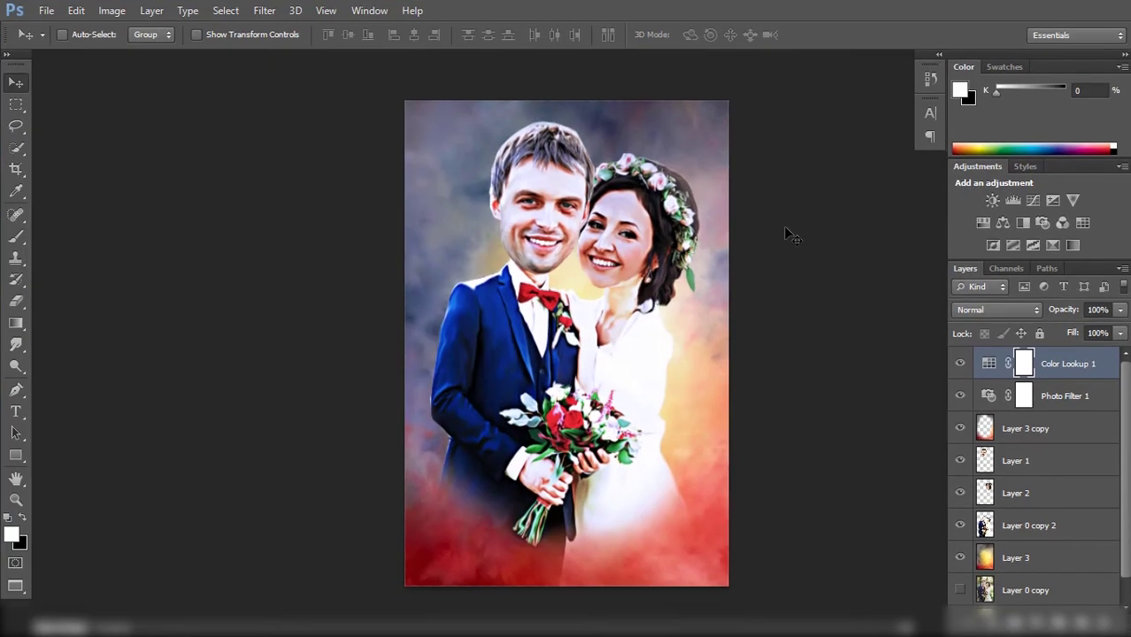
key("f")
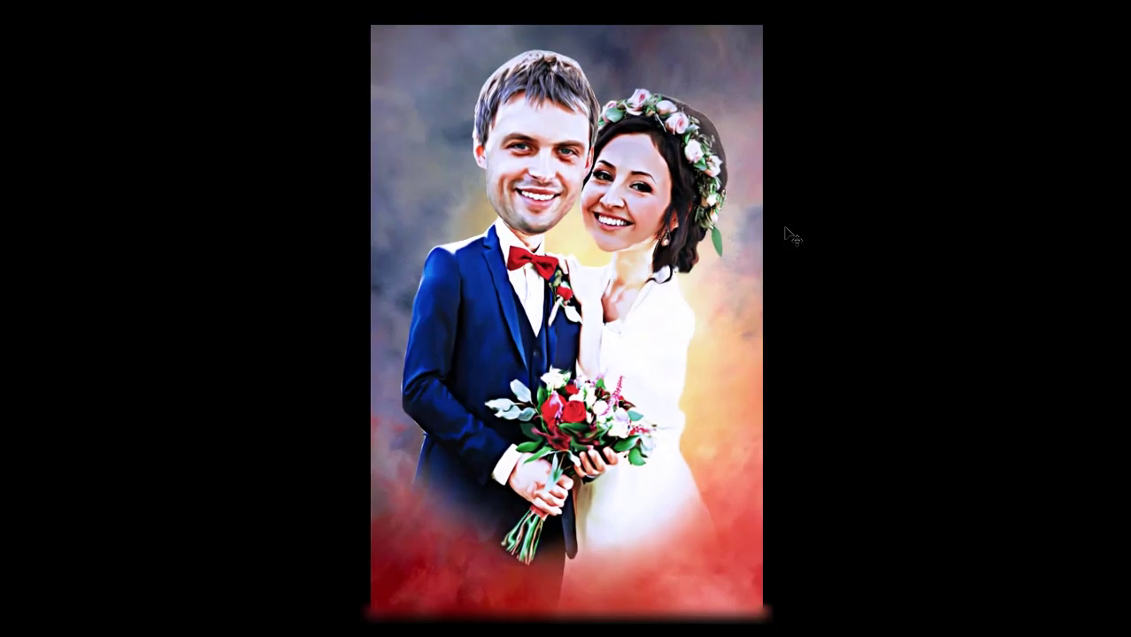